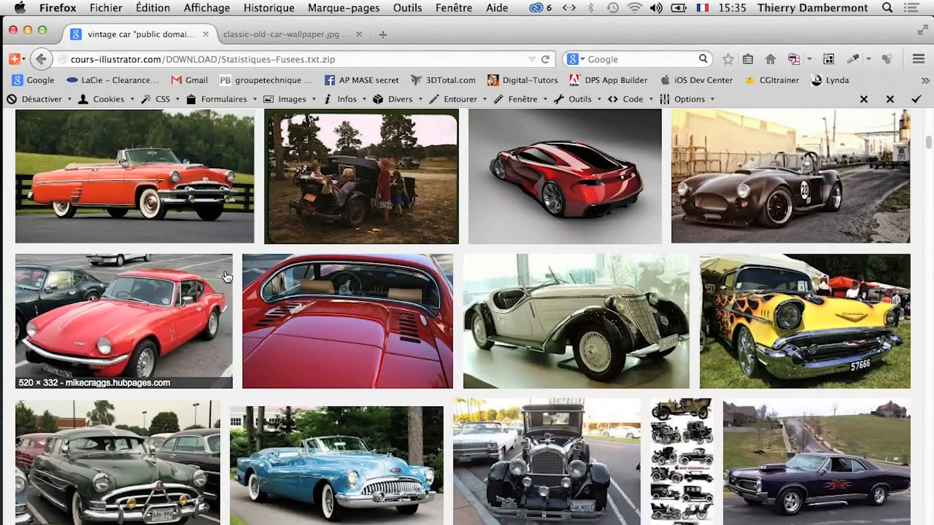
Switch from Firefox to Illustrator and close the open document "flou gaussien plus large.ai"
key("super+Tab")
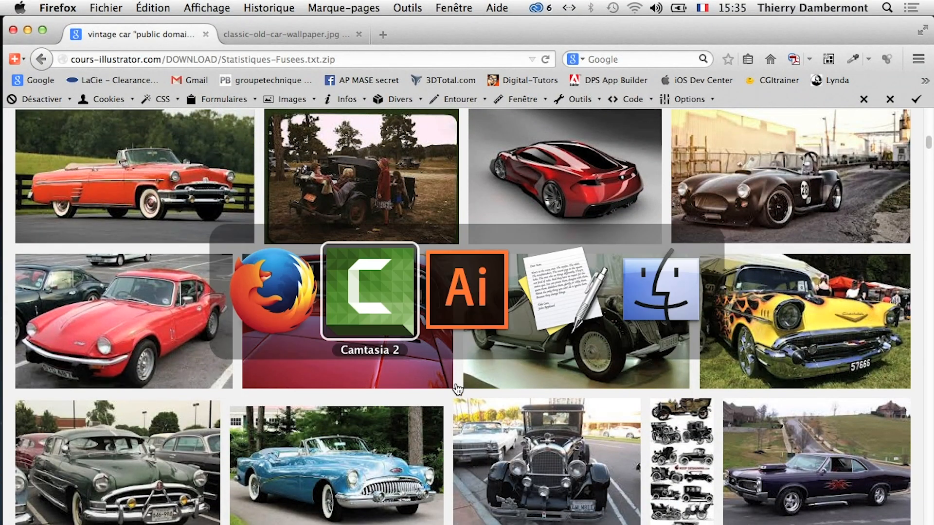
key("super+Tab")
left_click(452, 315)
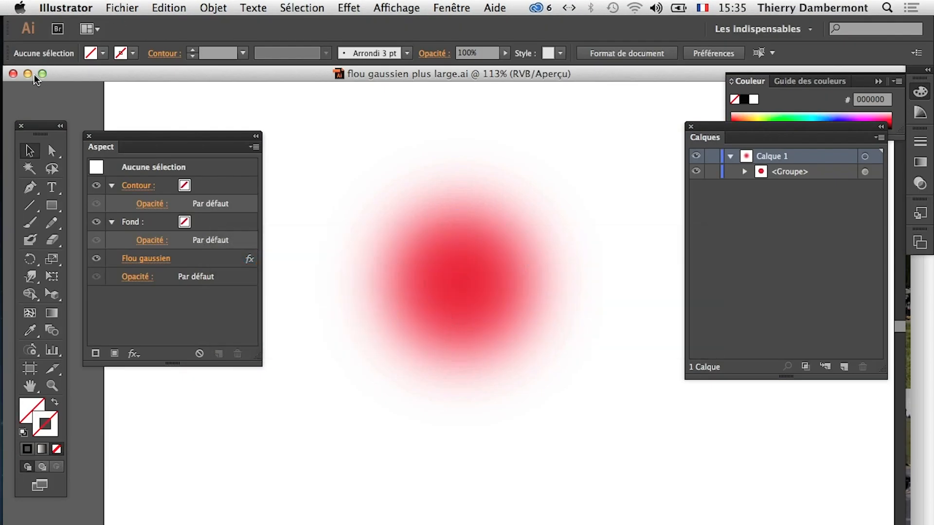
left_click(13, 73)
Create a new RGB document with the RVB de base profile and the 960 x 560 size
left_click(129, 7)
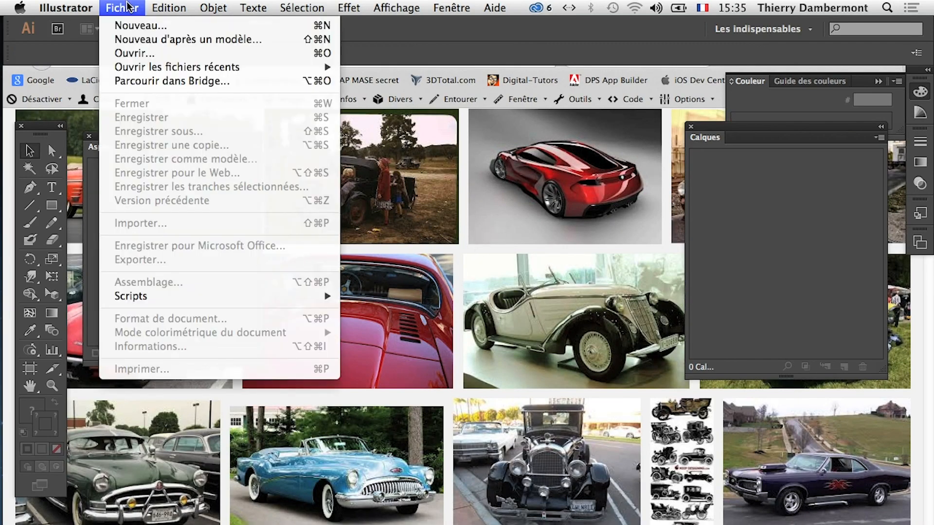
left_click(133, 27)
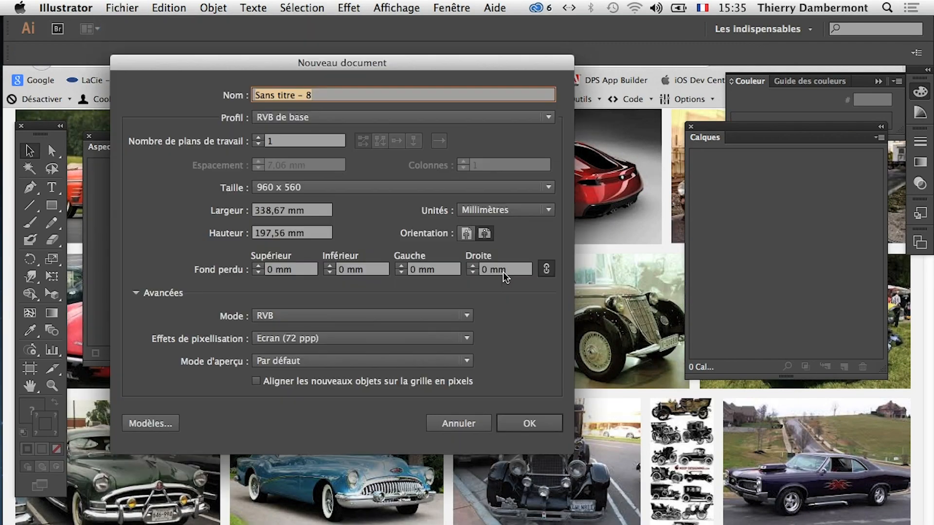
left_click(523, 432)
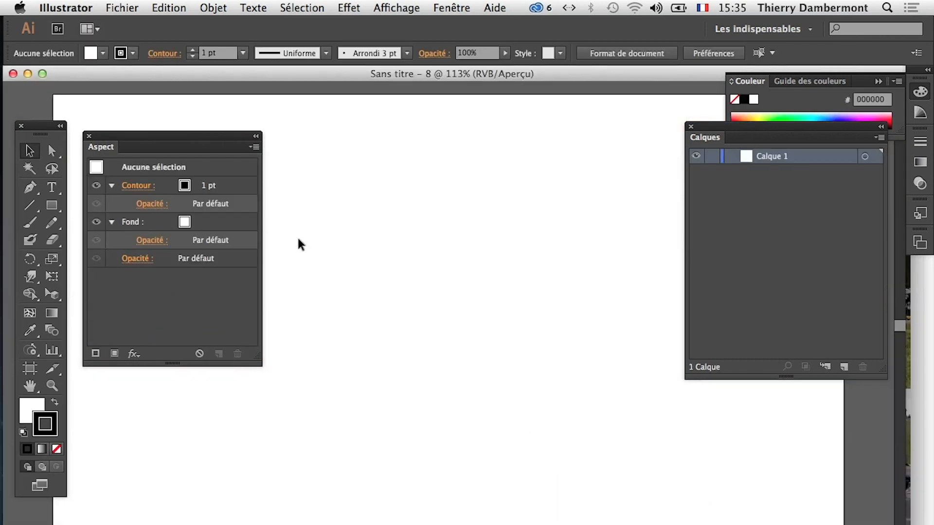
Clear the artboard by closing the Aspect and Calques panels and collapsing the Couleur panel
left_click(89, 136)
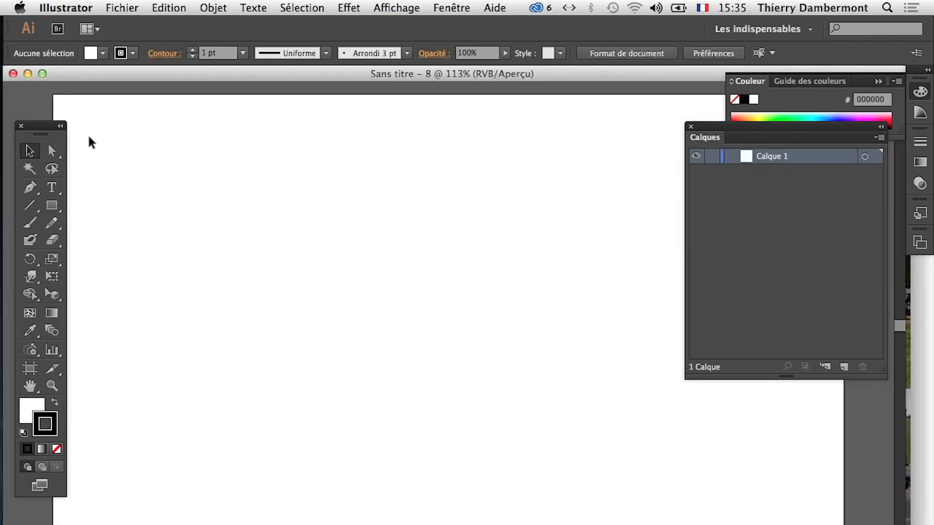
left_click(690, 127)
left_click(878, 89)
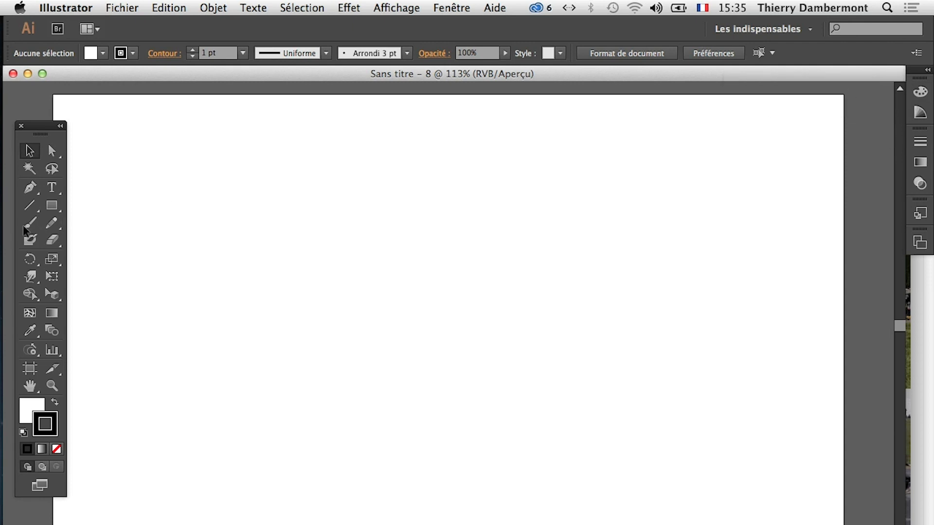
left_click(30, 386)
left_click_drag(75, 387, 131, 386)
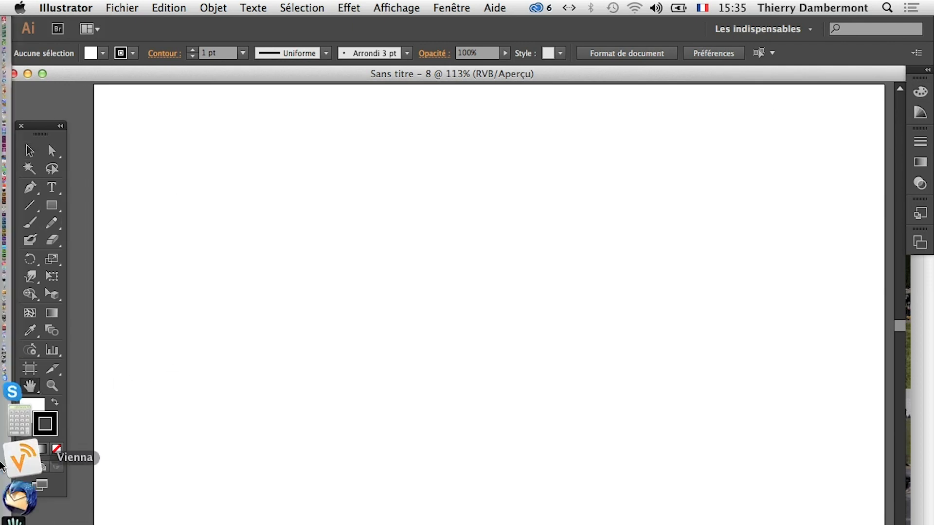
Switch to Firefox and search the web for "adobe illustrator 5 wikipedia"
left_click(22, 481)
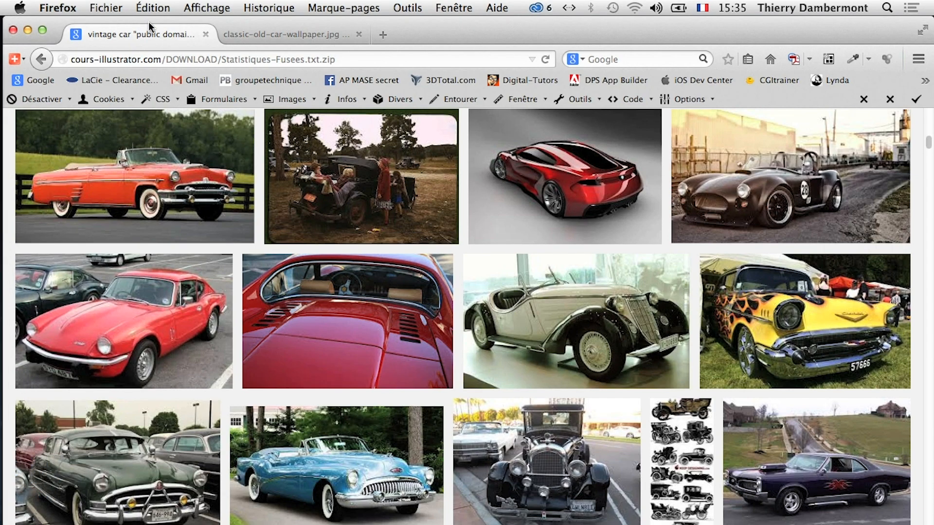
left_click(623, 57)
type("illsutra")
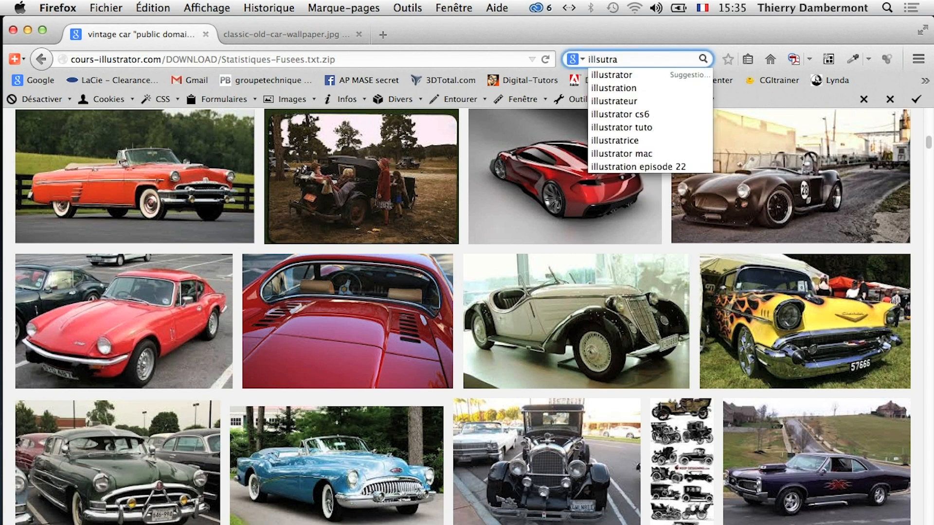
key("BackSpace")
key("BackSpace")
key("BackSpace")
key("BackSpace")
key("BackSpace")
key("BackSpace")
key("BackSpace")
key("BackSpace")
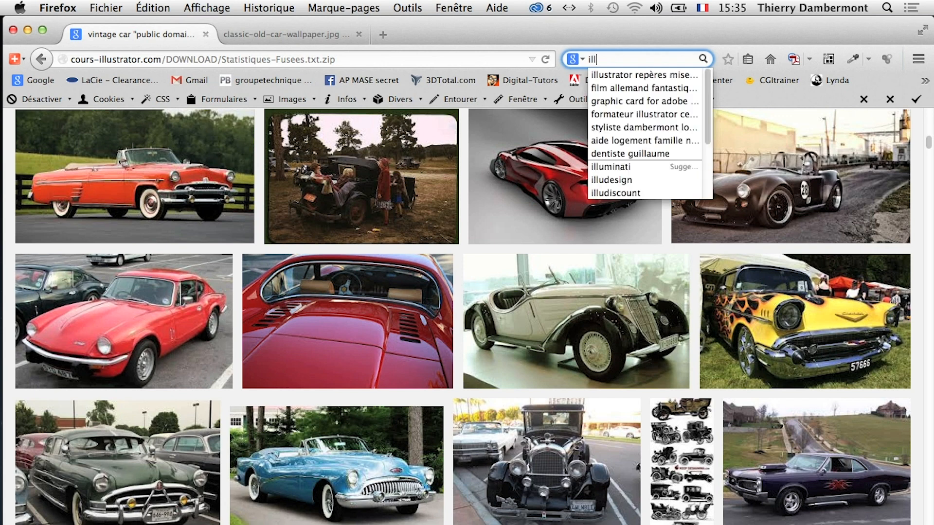
type("ado")
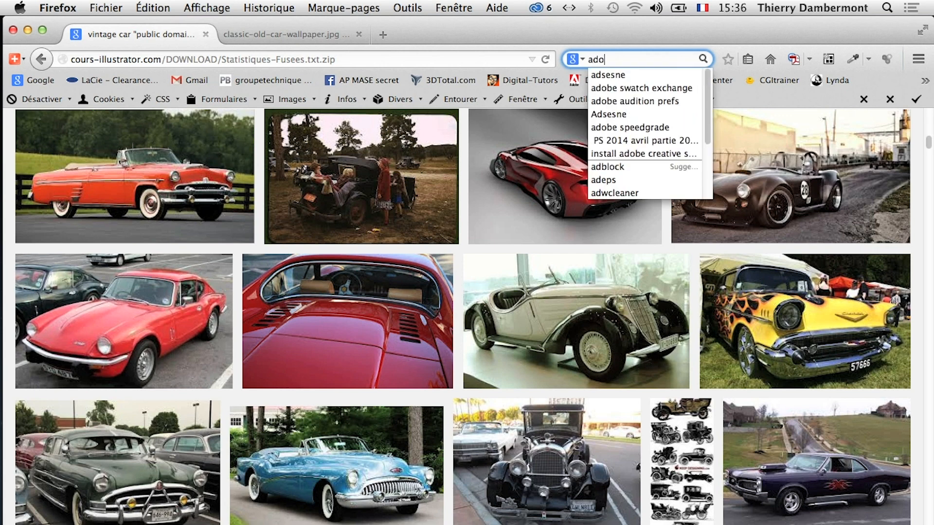
type("be ill")
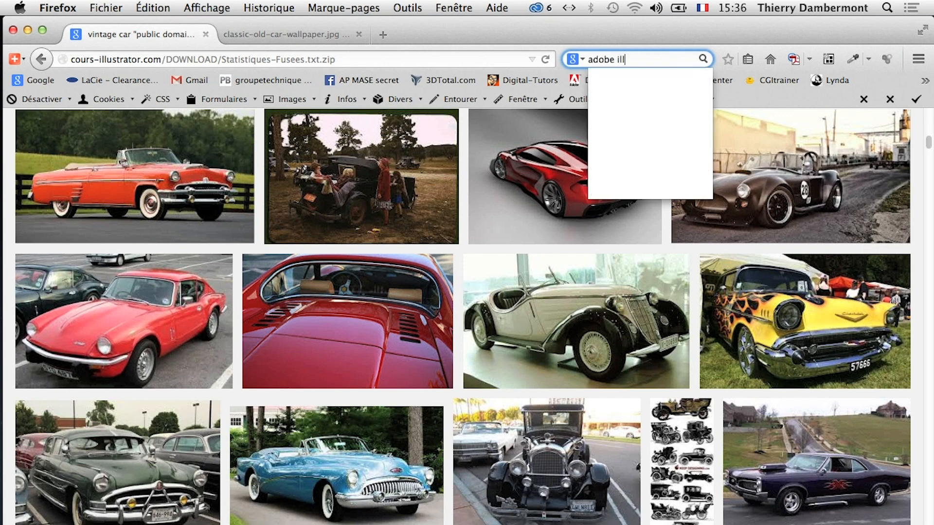
type("ustrator 5 w")
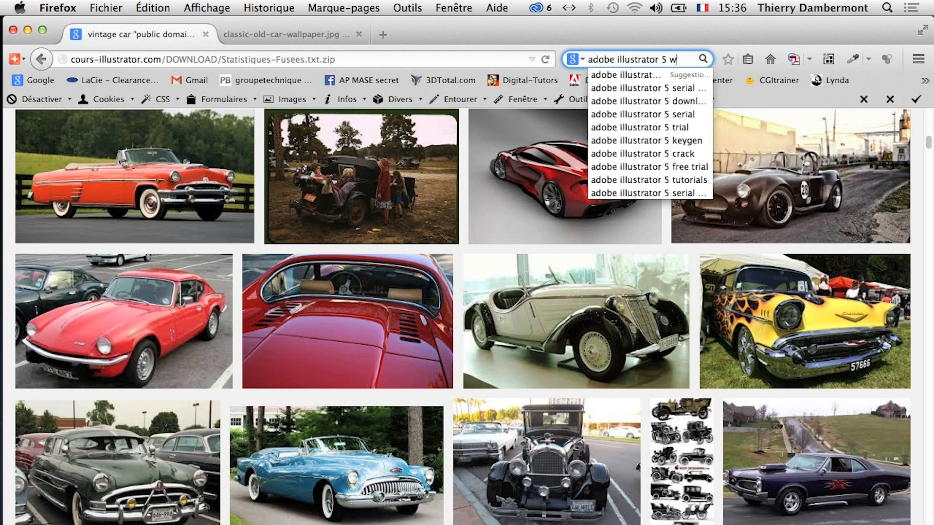
type("ikipedia")
key("Return")
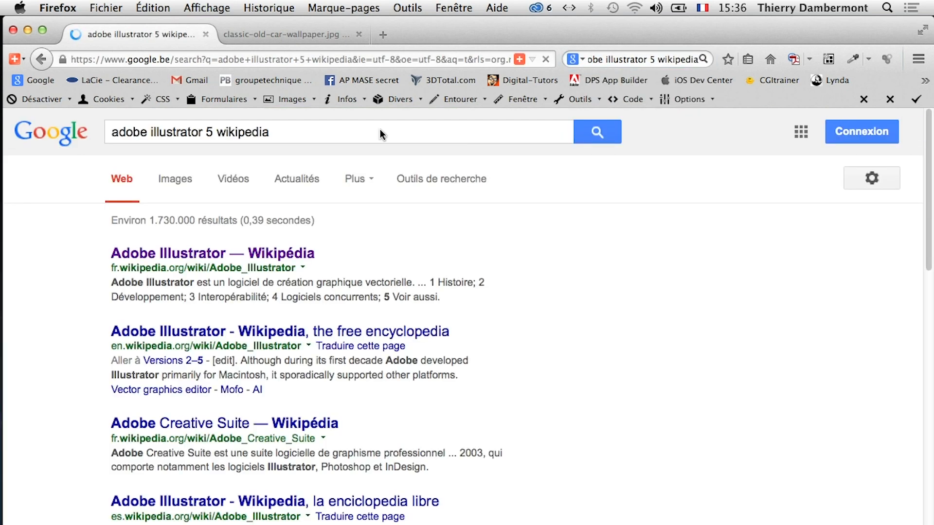
Open the French Wikipedia article on Adobe Illustrator and examine its table of successive versions and release dates
left_click(159, 257)
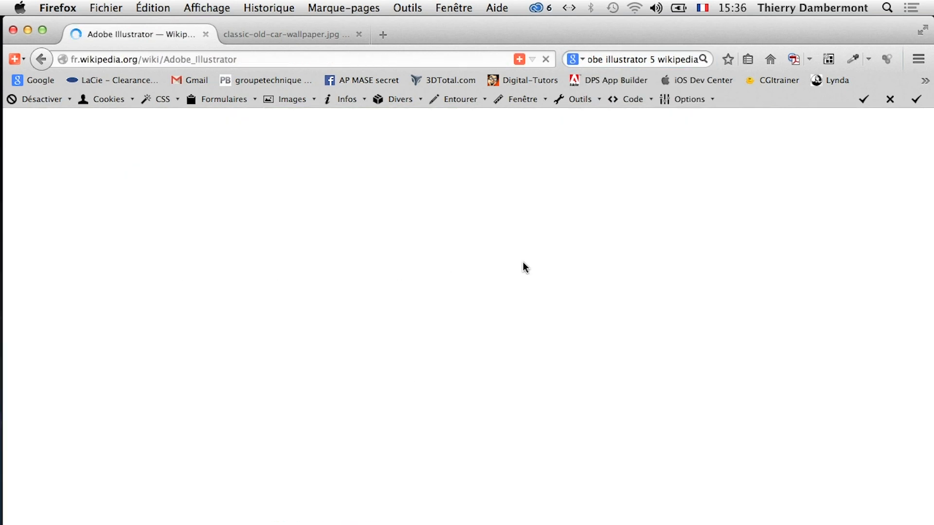
scroll(527, 289, "down", 15)
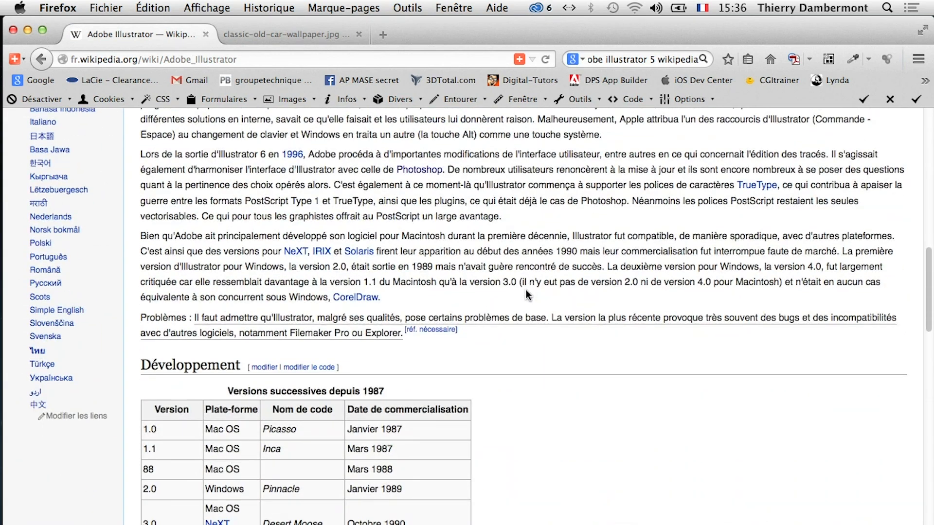
scroll(526, 293, "down", 4)
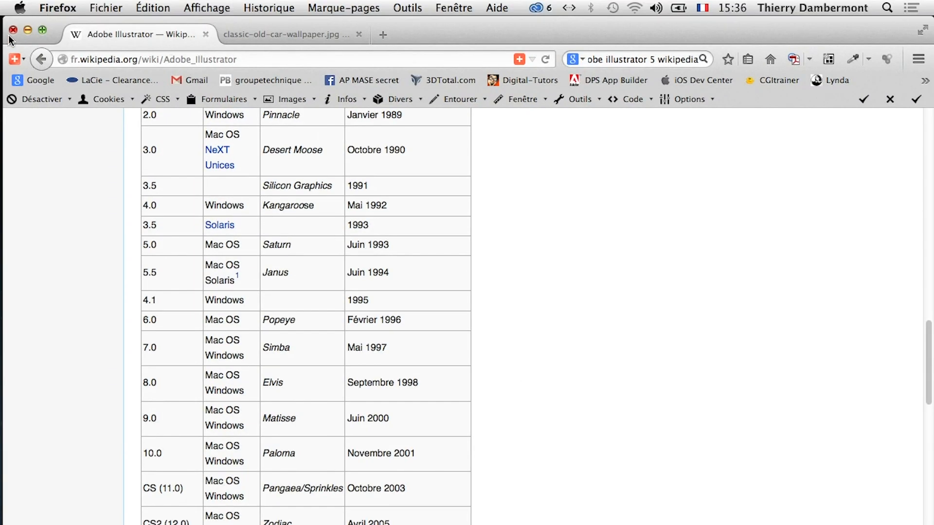
Close the Firefox window with all its tabs and return to the new Illustrator document
left_click(13, 29)
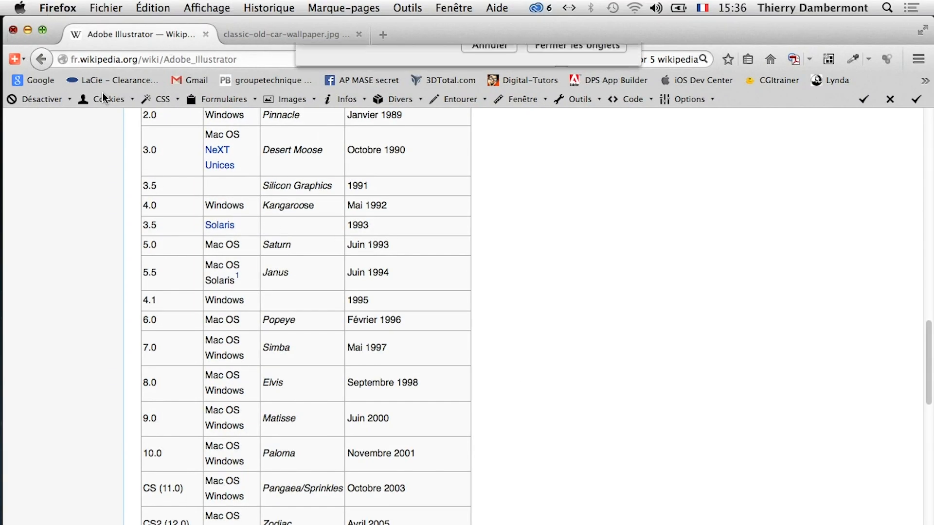
left_click(575, 134)
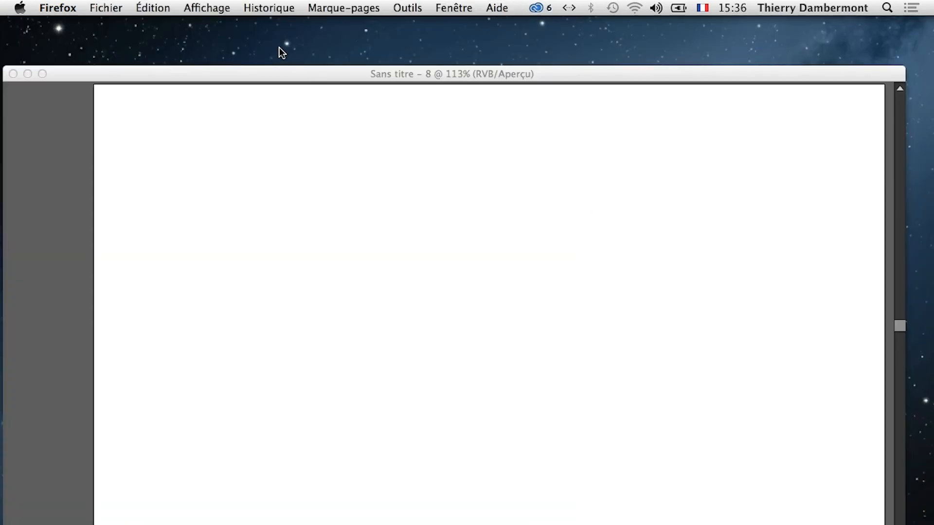
left_click(291, 77)
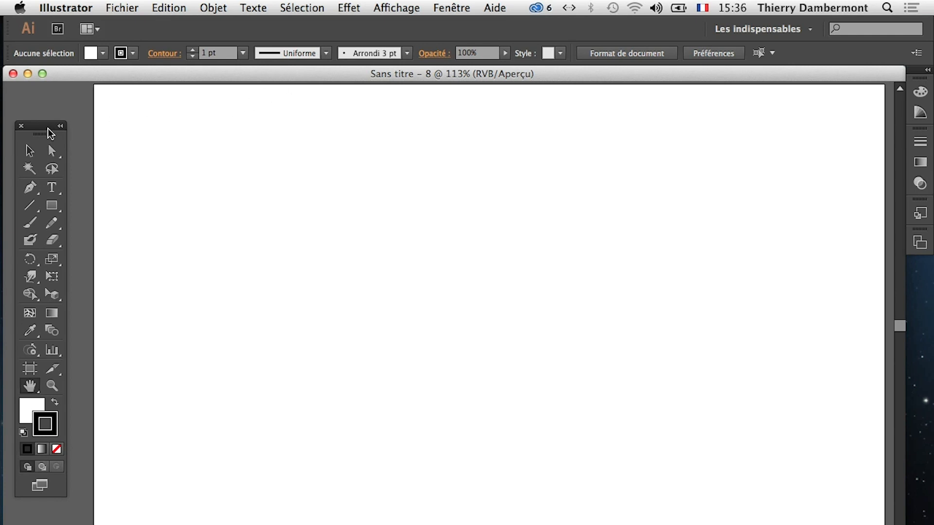
Move the toolbox toward the artboard and create a vertical bar graph 100 mm wide and 100 mm high on the page
left_click_drag(52, 134, 70, 107)
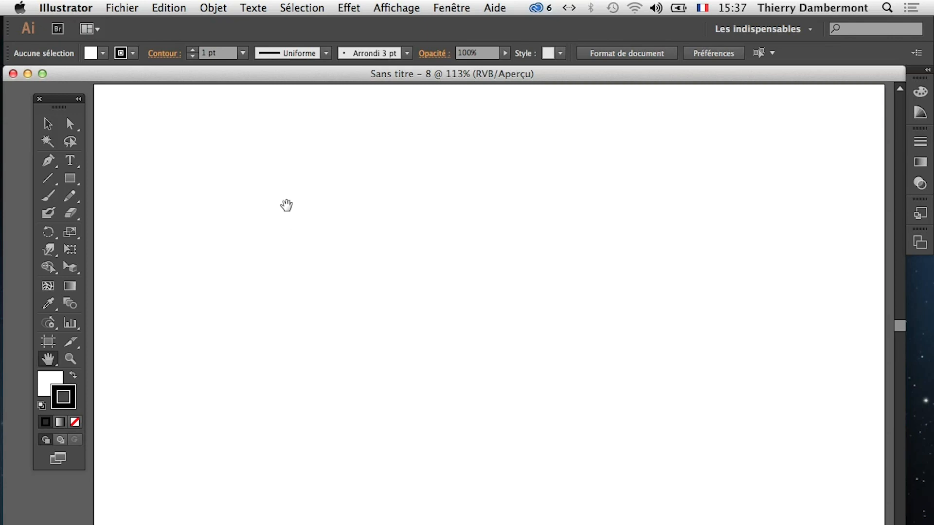
left_click_drag(57, 107, 81, 103)
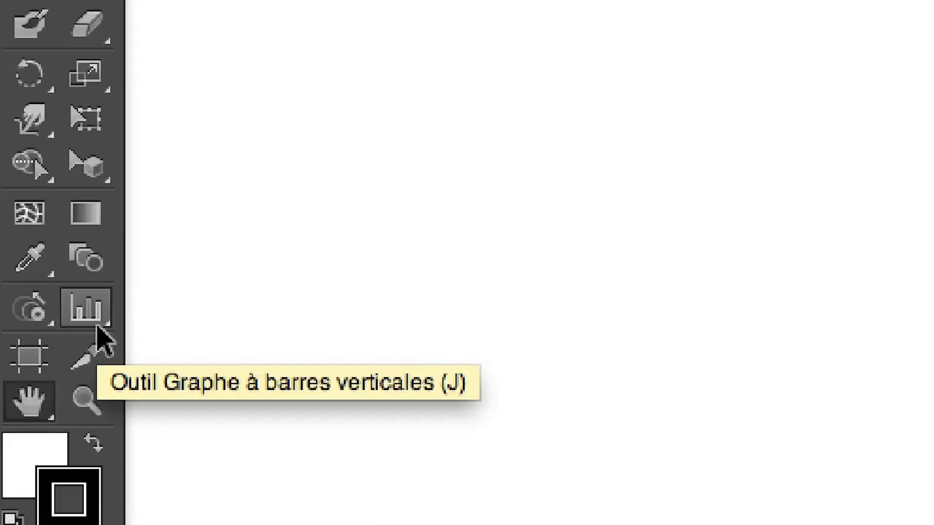
left_click(90, 311)
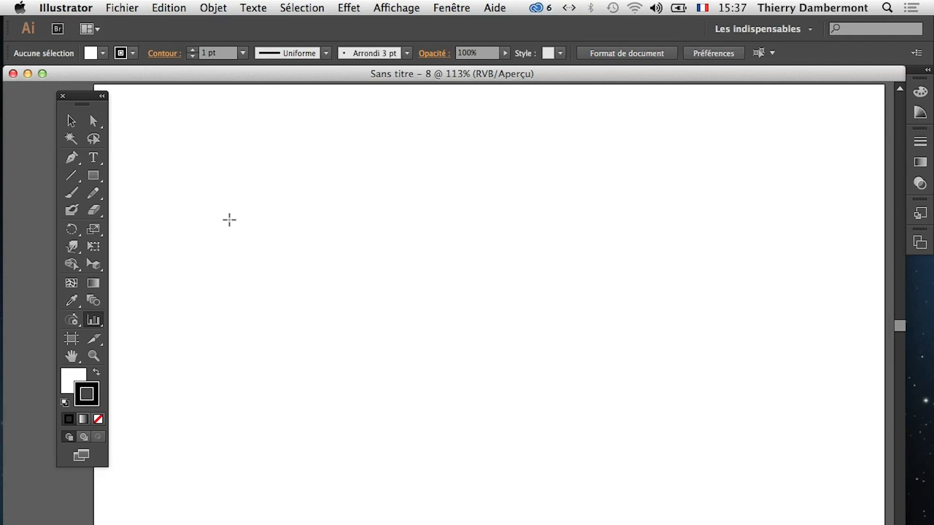
left_click(215, 202)
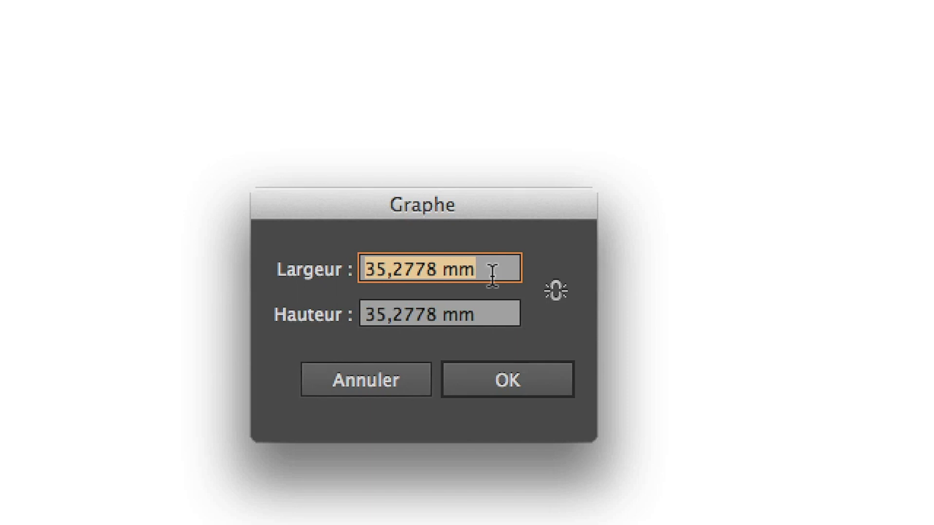
type("100")
key("Tab")
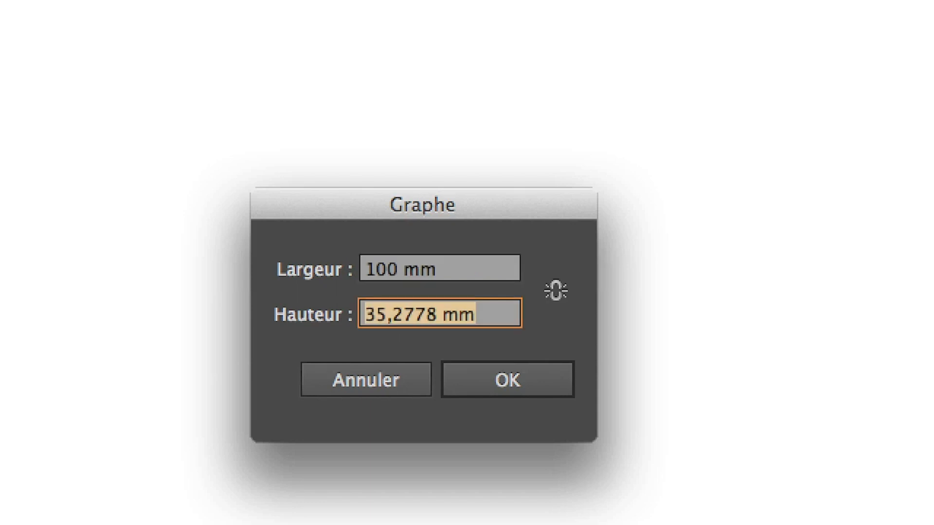
type("100")
key("Tab")
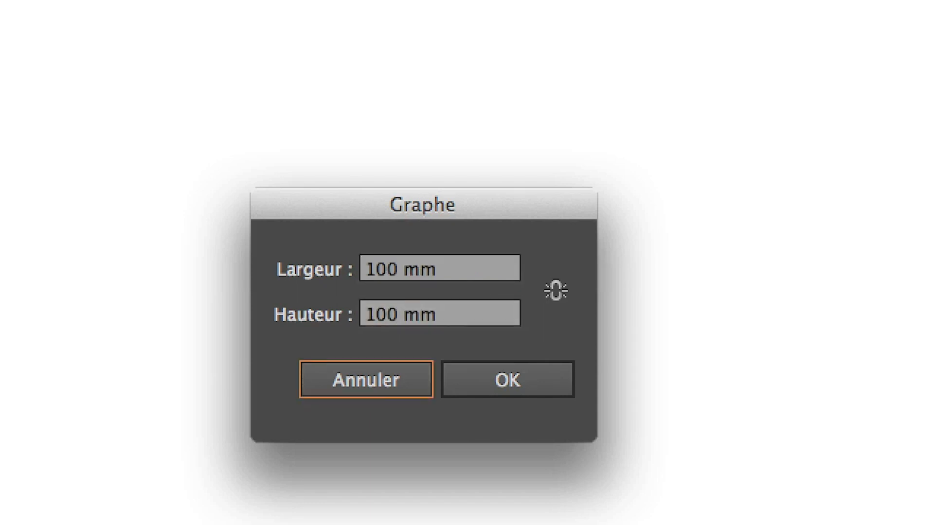
key("Return")
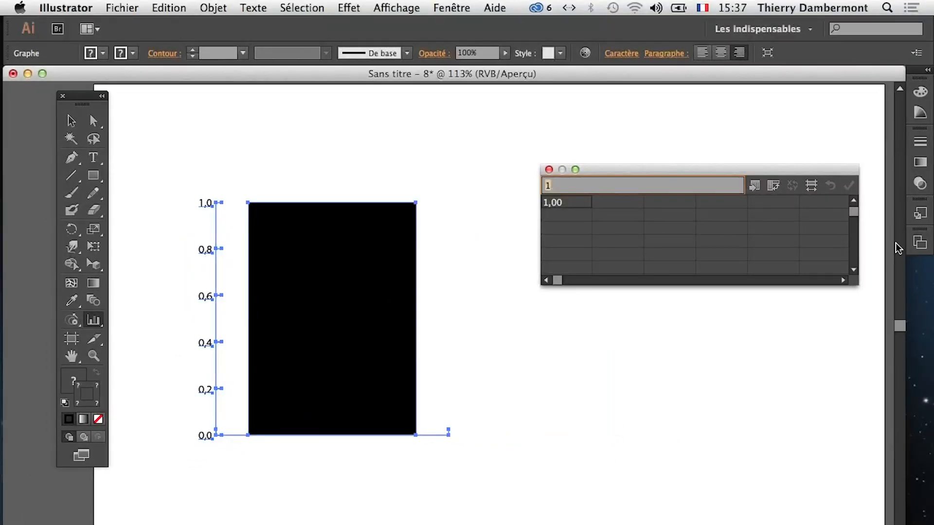
Show the Calques panel beside the graph and expand Calque 1 to list its contents
left_click(440, 12)
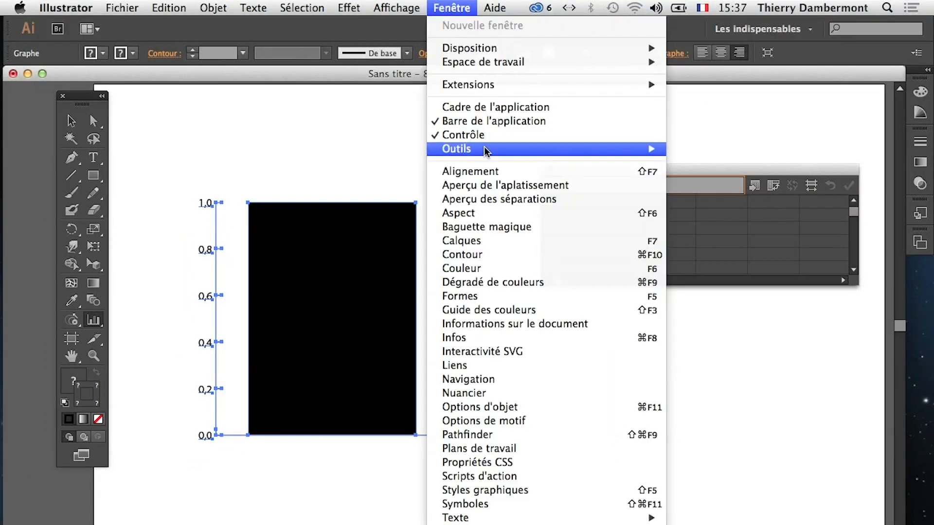
left_click(489, 240)
left_click_drag(709, 129, 493, 112)
left_click(514, 136)
Resize the Calques panel, place it beside the graph's lower half, and move the graph data window above it
left_click_drag(668, 352, 808, 352)
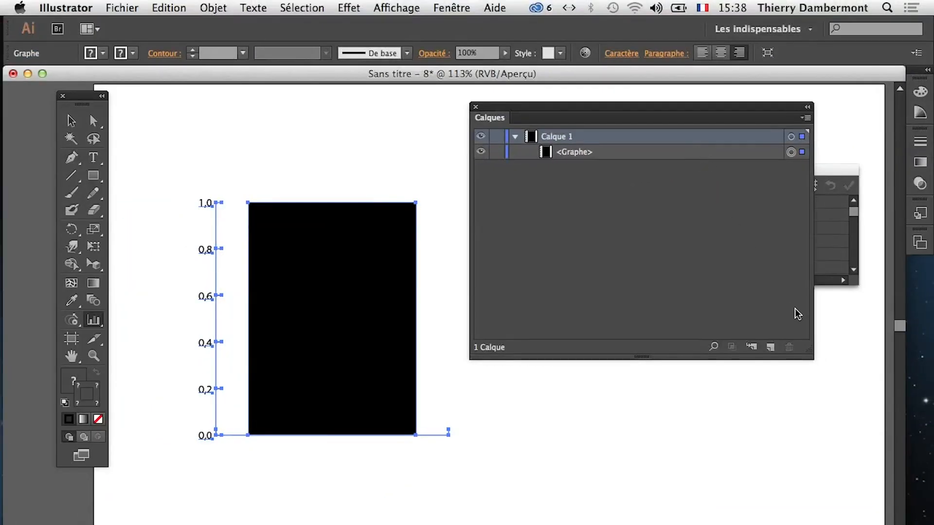
left_click_drag(807, 345, 662, 275)
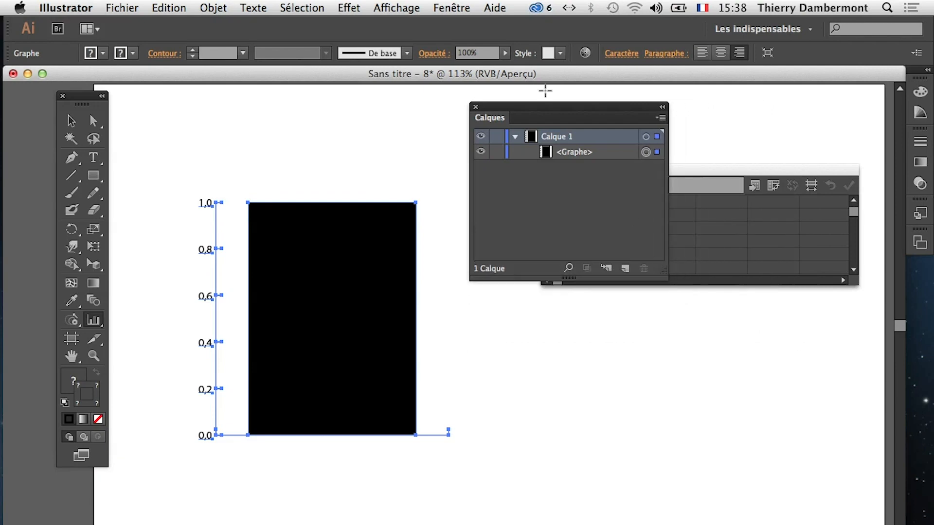
left_click_drag(555, 106, 637, 326)
left_click_drag(604, 171, 525, 128)
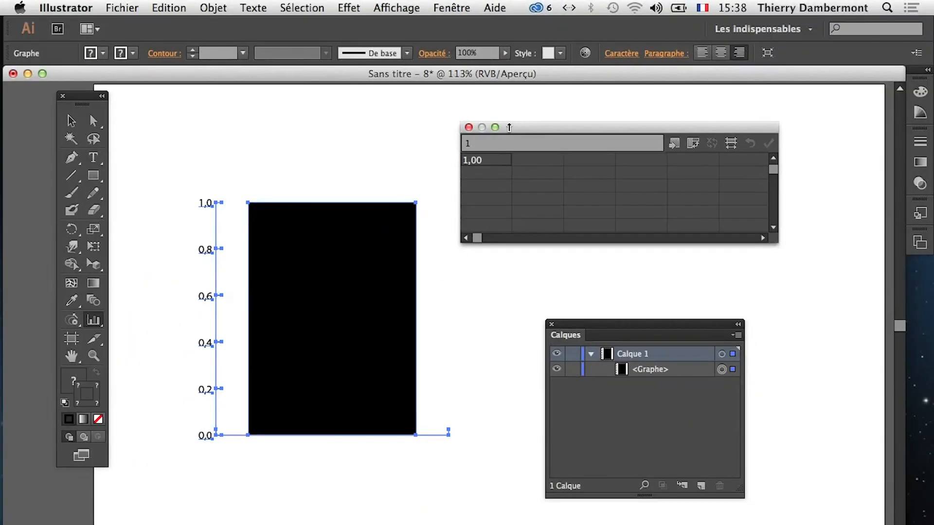
Close the graph's data window and reopen it for the selected graph
left_click(469, 127)
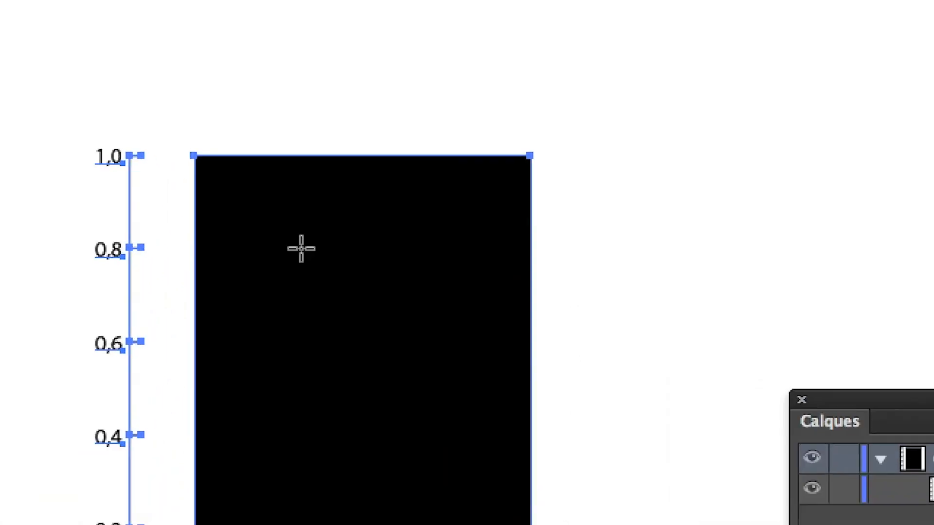
right_click(301, 249)
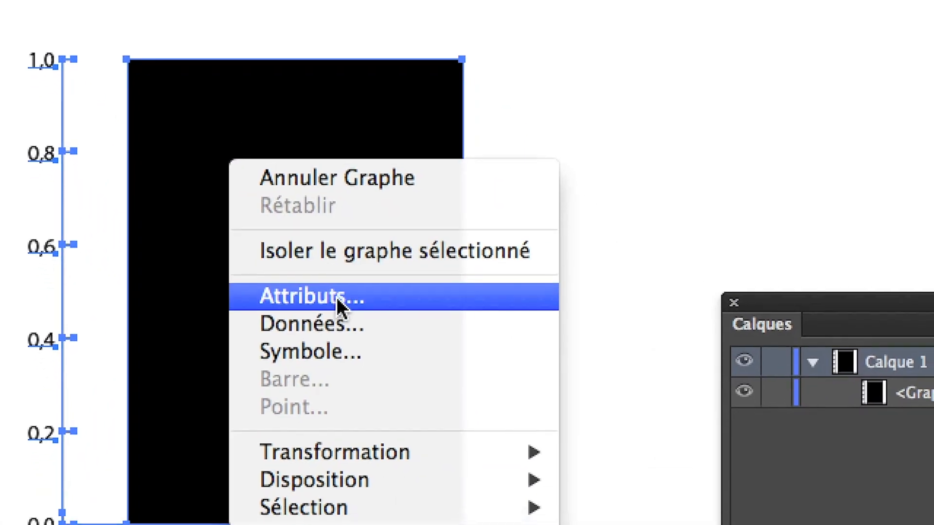
left_click(339, 299)
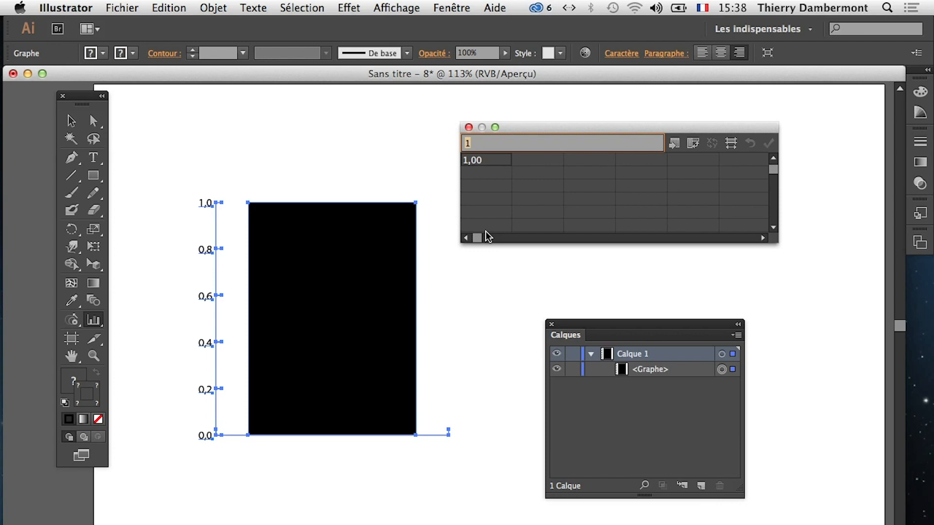
Start importing data into the graph and sort the files in the AI-2014-07-24 folder by type
mouse_move(667, 131)
left_mouse_down()
mouse_move(651, 112)
mouse_move(659, 131)
left_mouse_up()
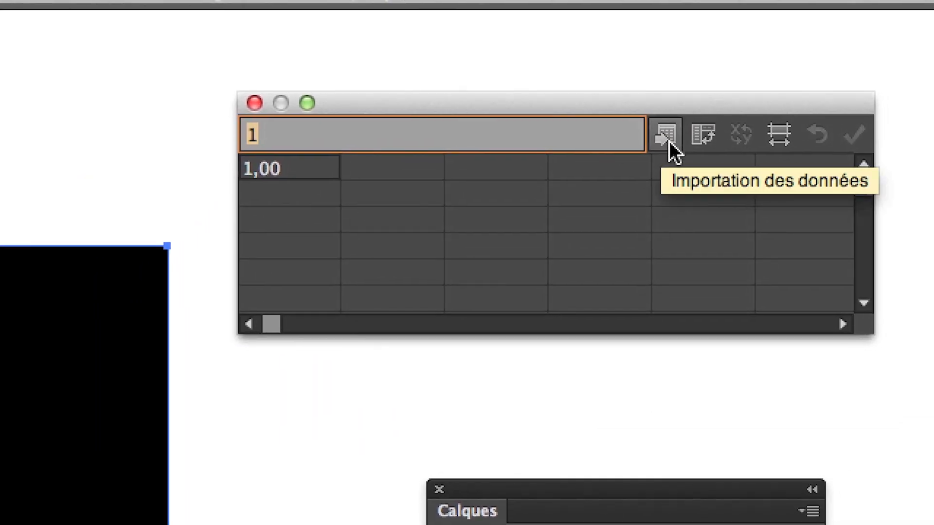
left_click(666, 136)
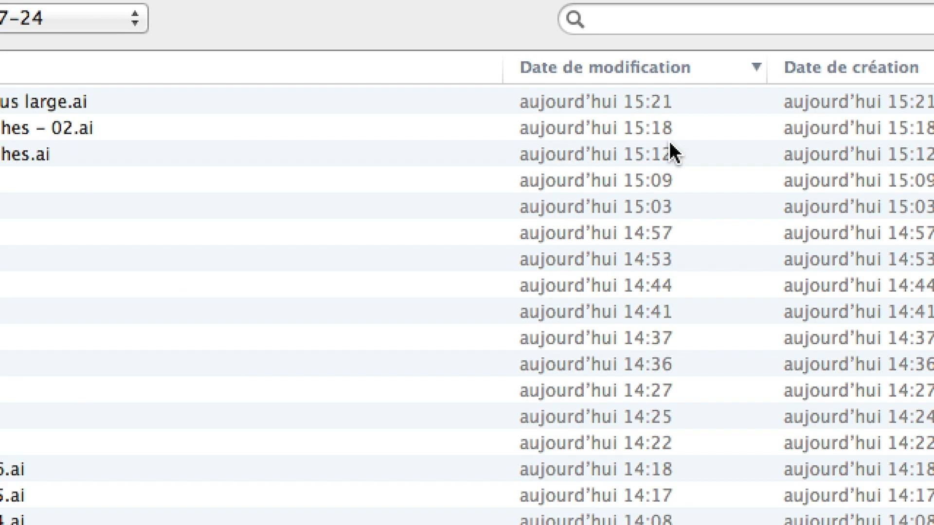
scroll(639, 228, "down", 10)
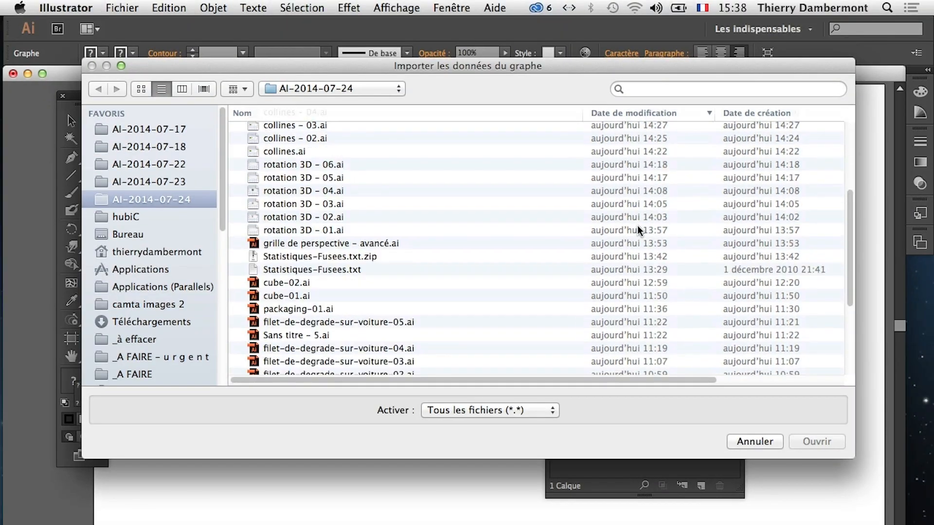
scroll(371, 291, "up", 3)
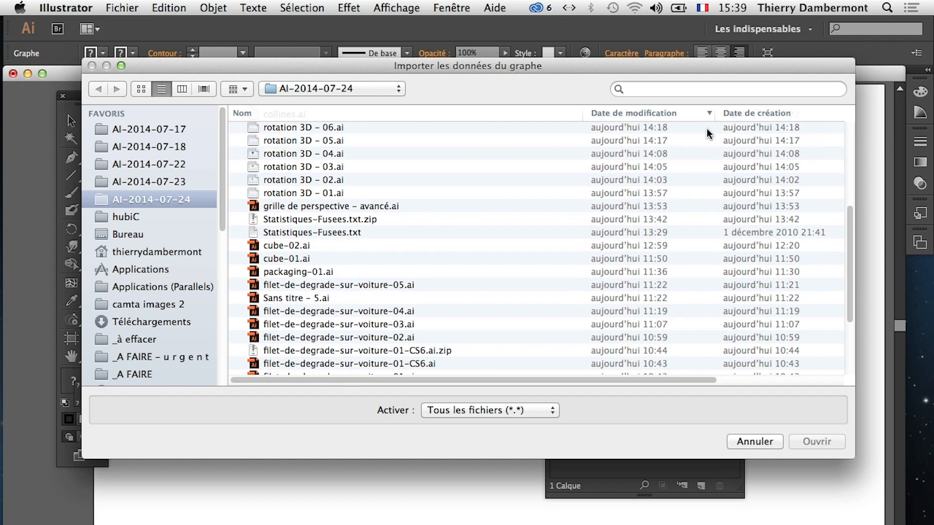
left_click(749, 379)
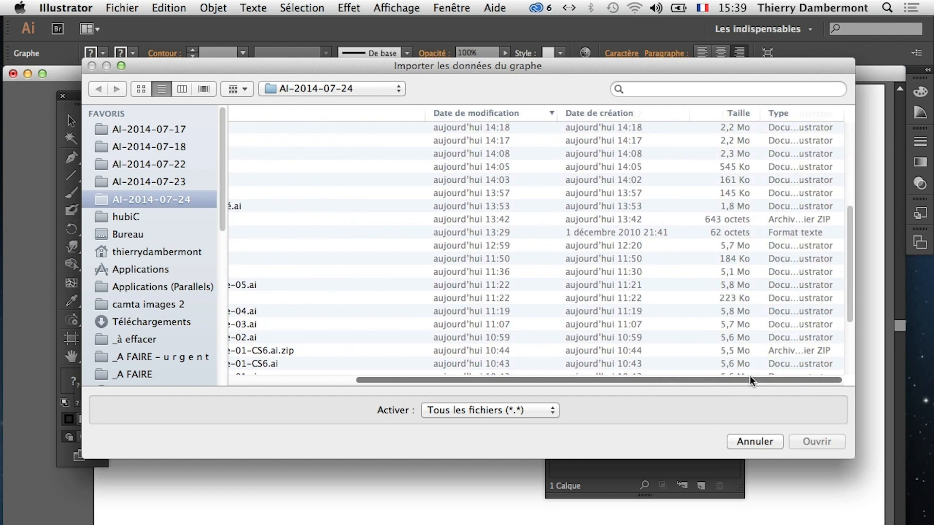
left_click(777, 113)
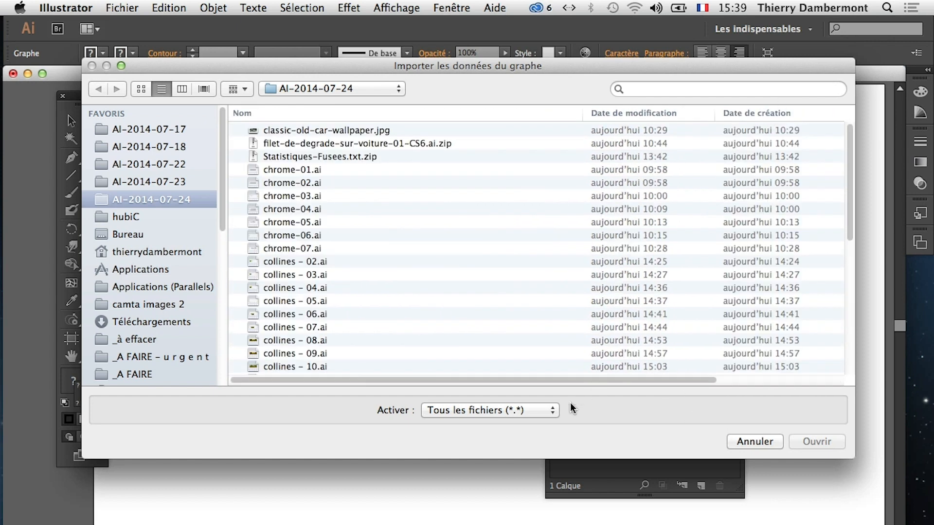
Import Statistiques-Fusees.txt as the graph's data and apply it to the graph
left_click(294, 157)
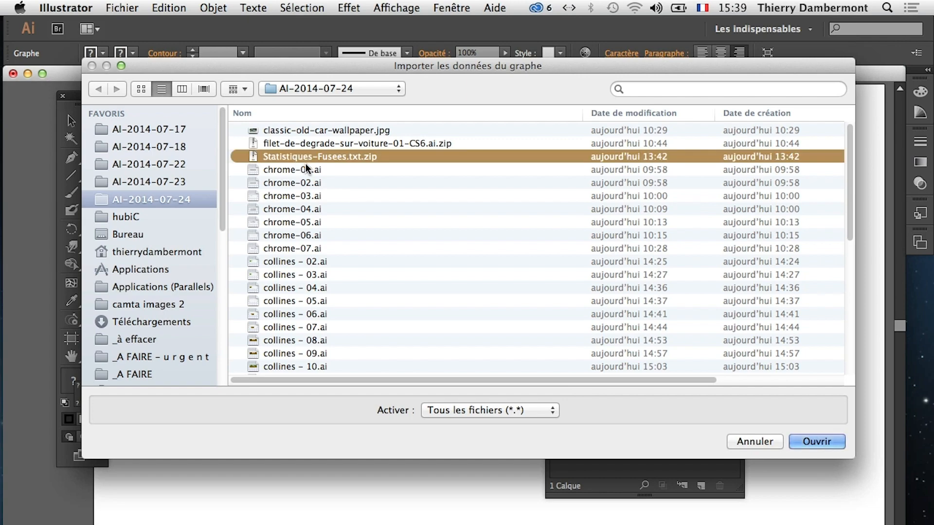
scroll(304, 168, "down", 10)
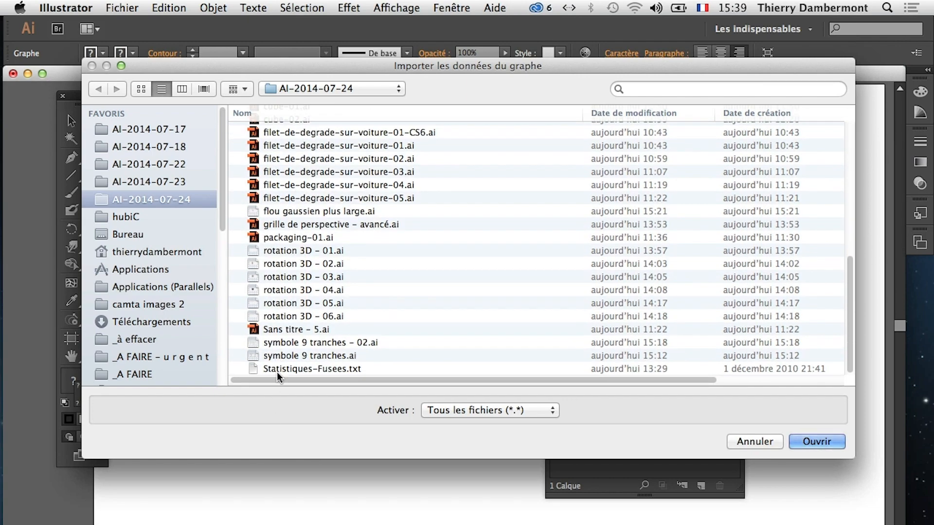
left_click(276, 370)
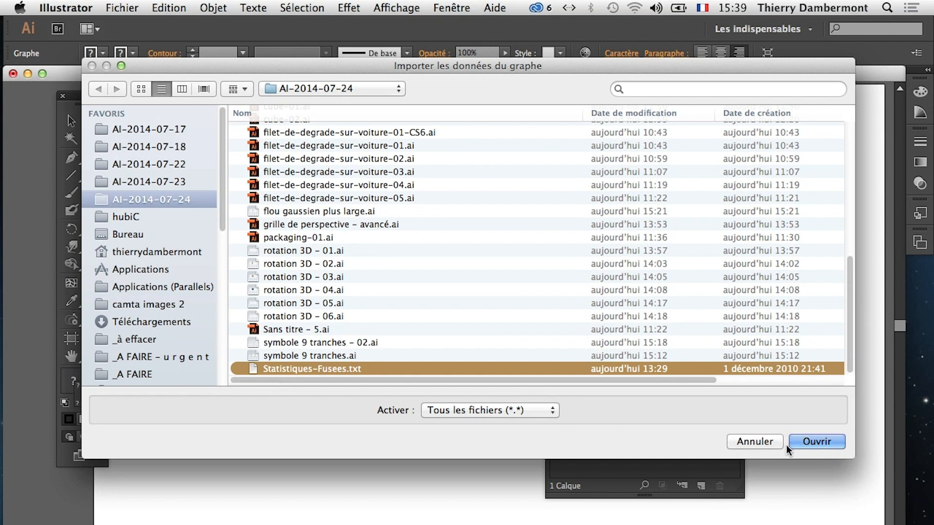
left_click(805, 441)
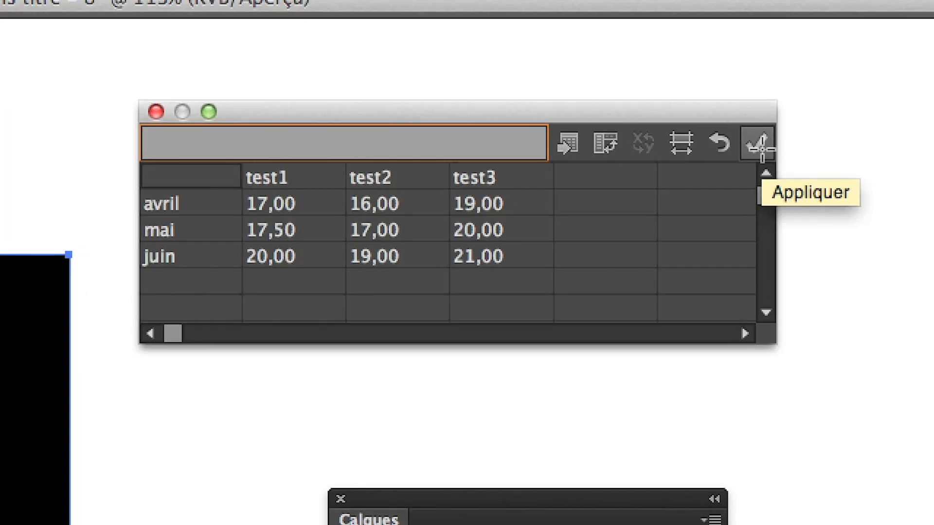
left_click(757, 144)
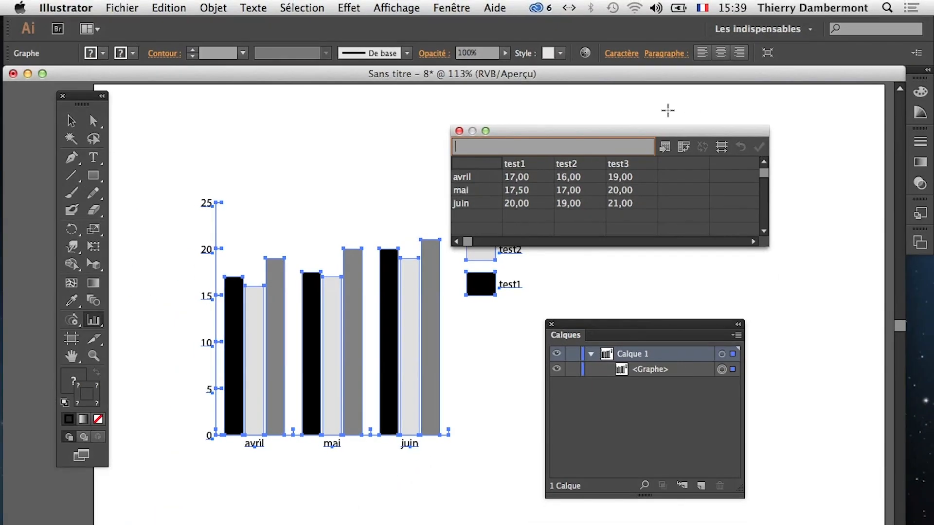
Move the graph data window and the Calques panel clear of the graph and its legend, and deselect the graph
left_click_drag(580, 138, 723, 110)
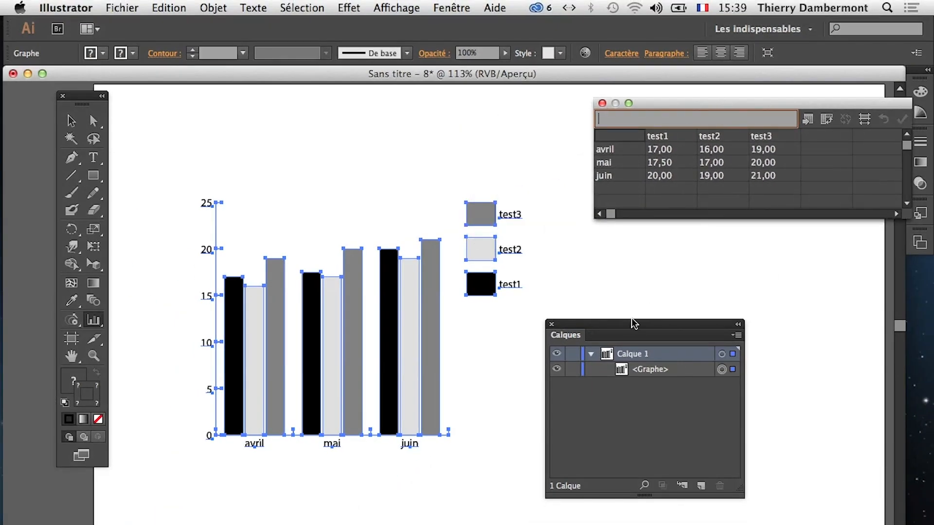
left_click_drag(631, 319, 697, 309)
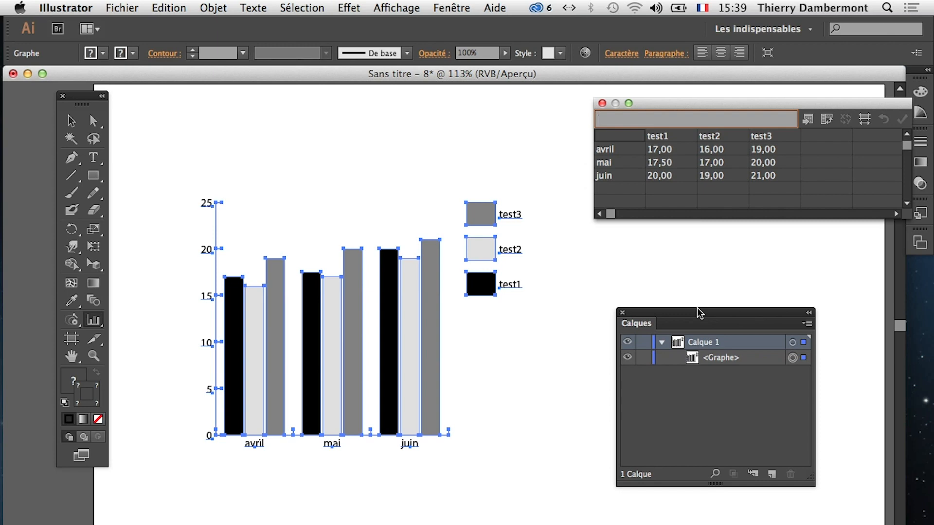
left_click(71, 121)
left_click(187, 119)
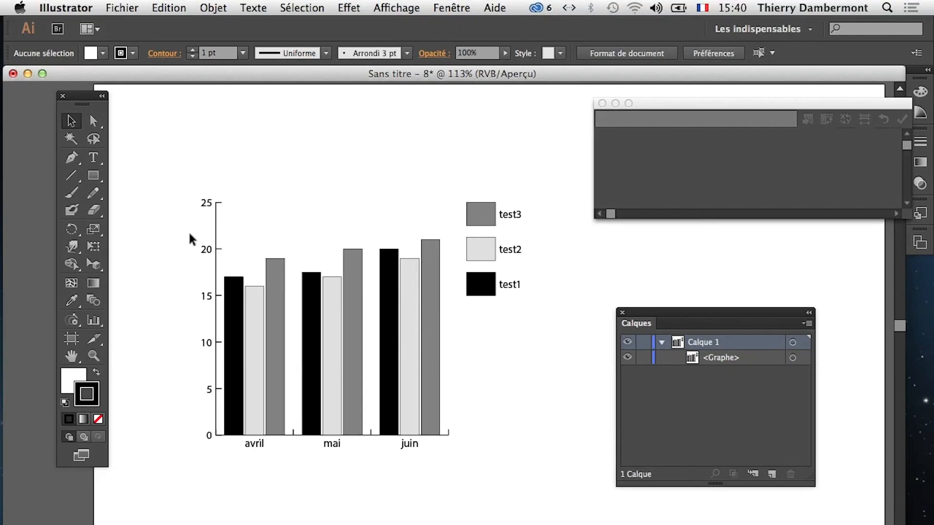
Make the graph data window taller and place it above the Calques panel, clear of the legend
left_click_drag(835, 105, 776, 103)
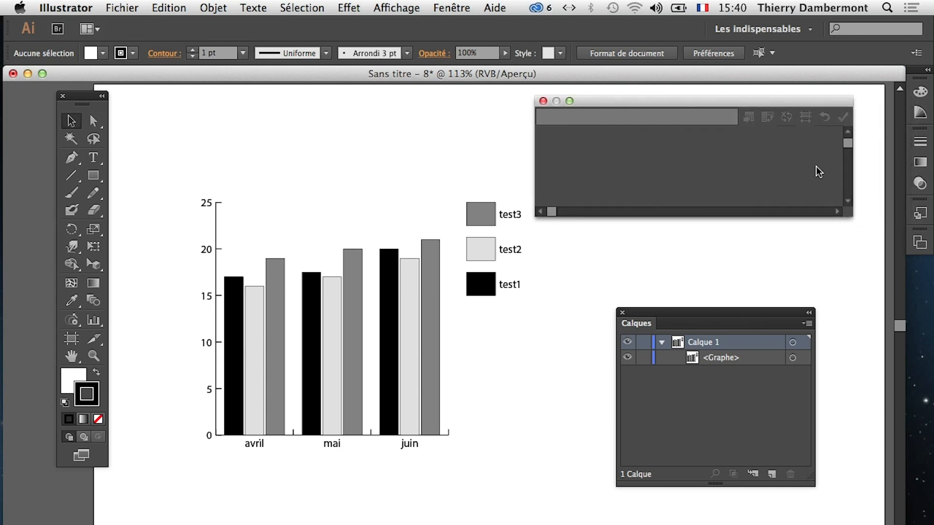
left_click_drag(851, 216, 718, 229)
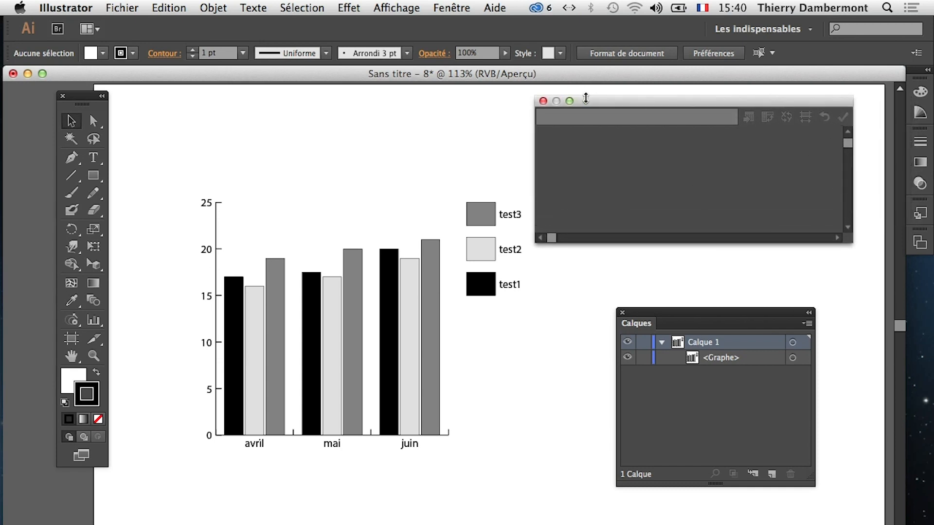
left_click_drag(586, 98, 634, 114)
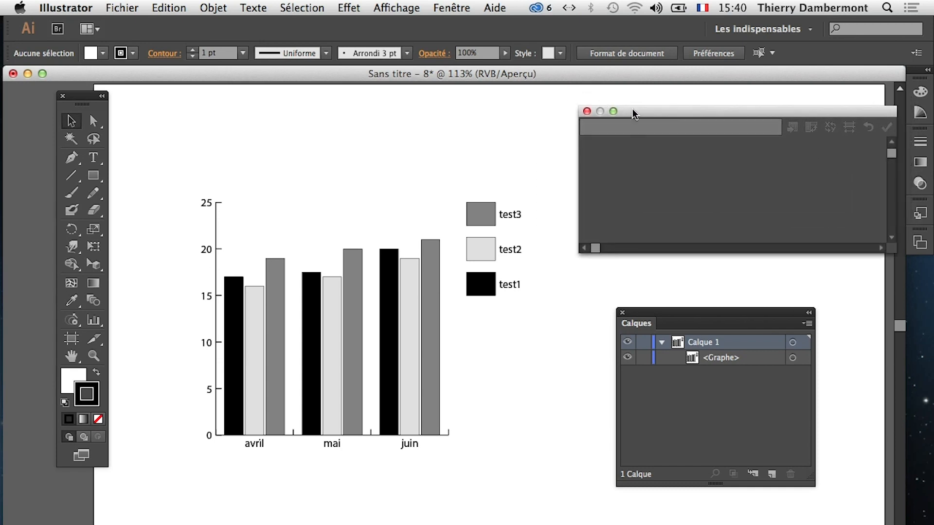
Reselect the graph to display its data table, and close the graph data window
left_click(281, 269)
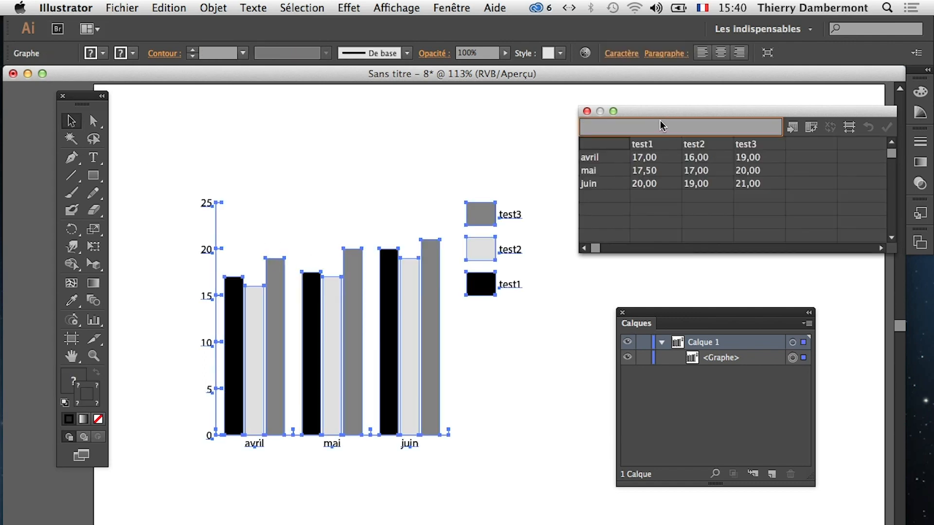
left_click(586, 163)
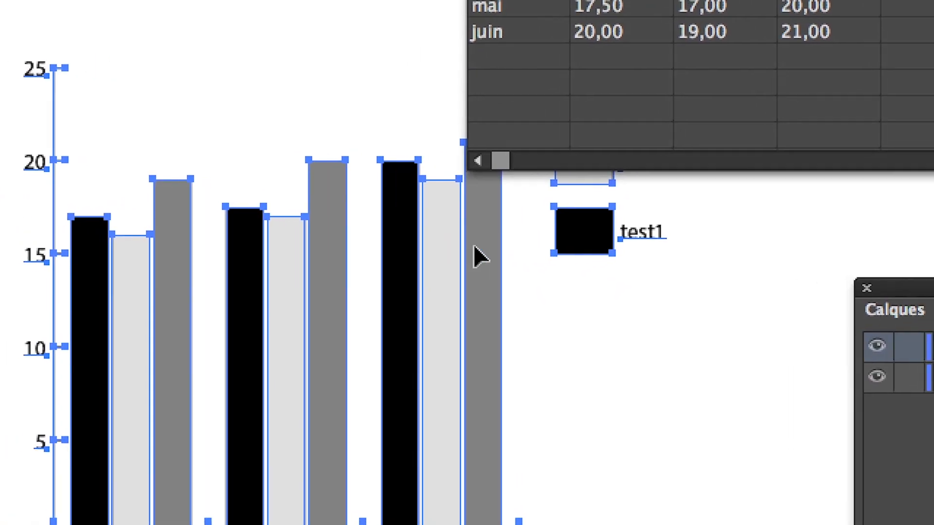
left_click(482, 92)
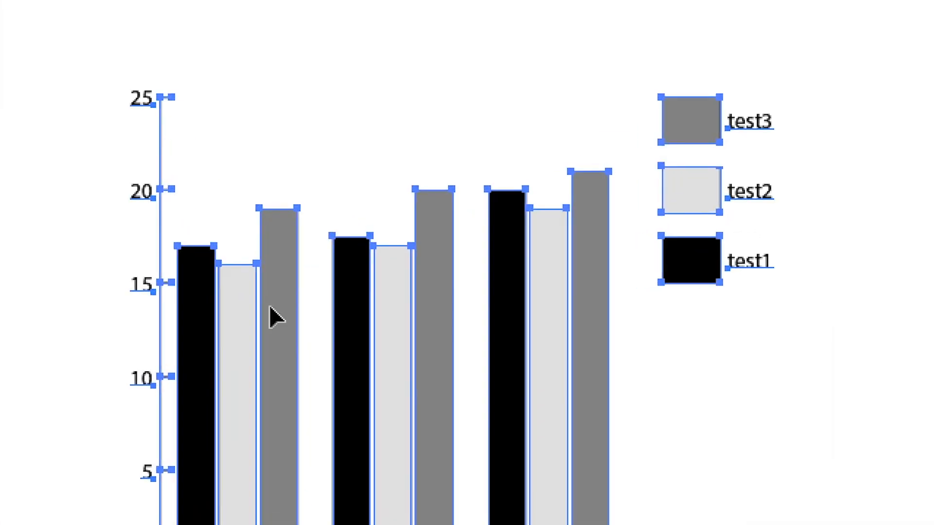
Change the selected graph's type to horizontal bars in its graph attributes
right_click(270, 308)
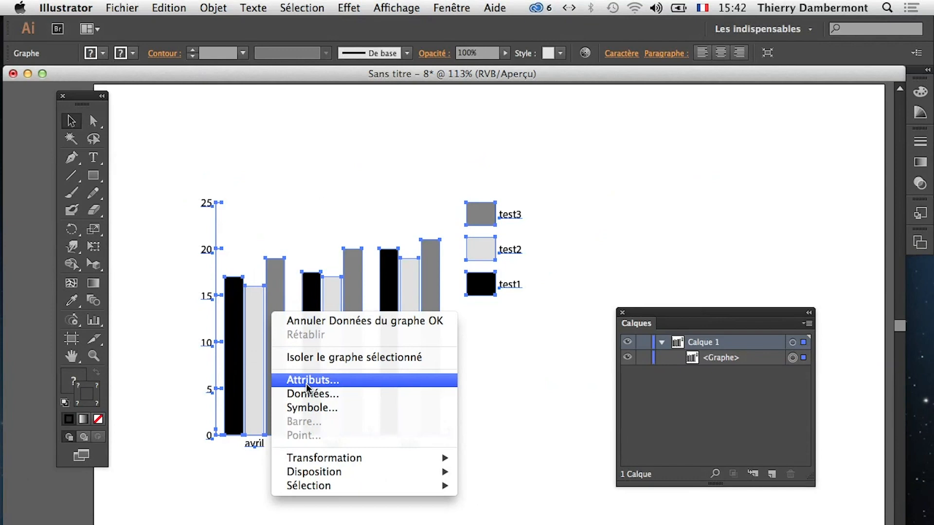
left_click(297, 356)
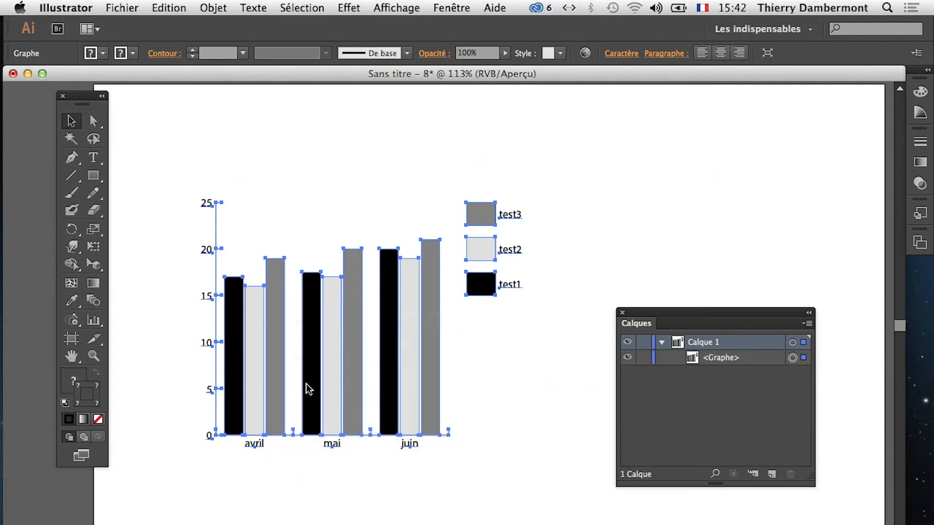
left_click_drag(586, 117, 574, 79)
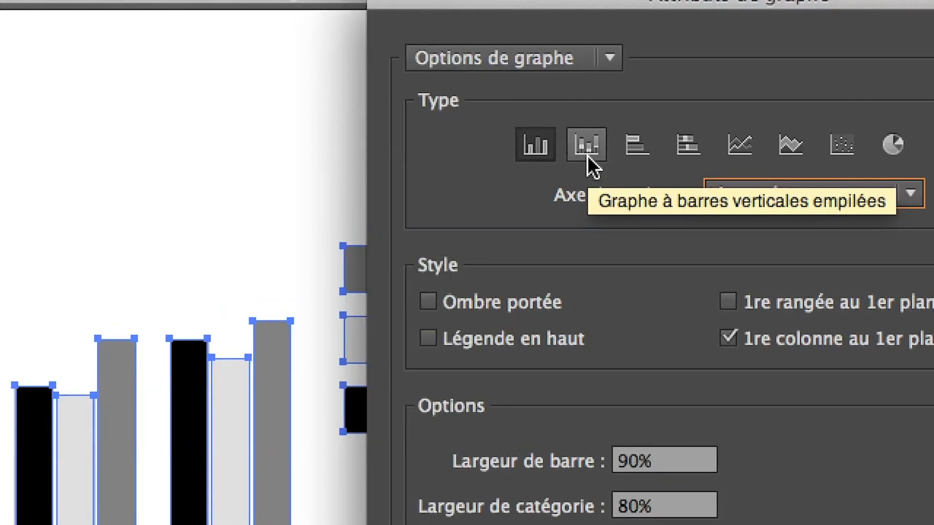
left_click(627, 159)
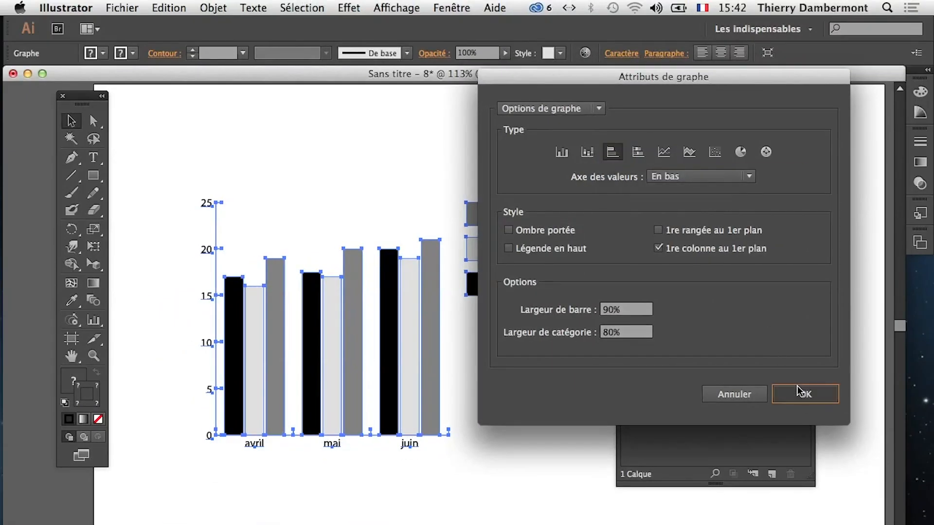
left_click(778, 393)
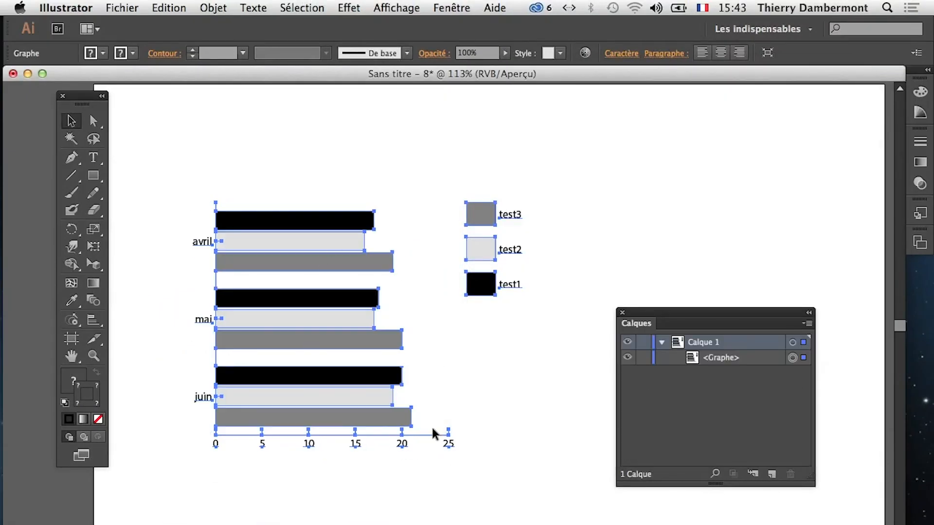
Change the graph's type to a pie graph, keeping Légendes externes, Rapport position and Sans sorting
right_click(265, 264)
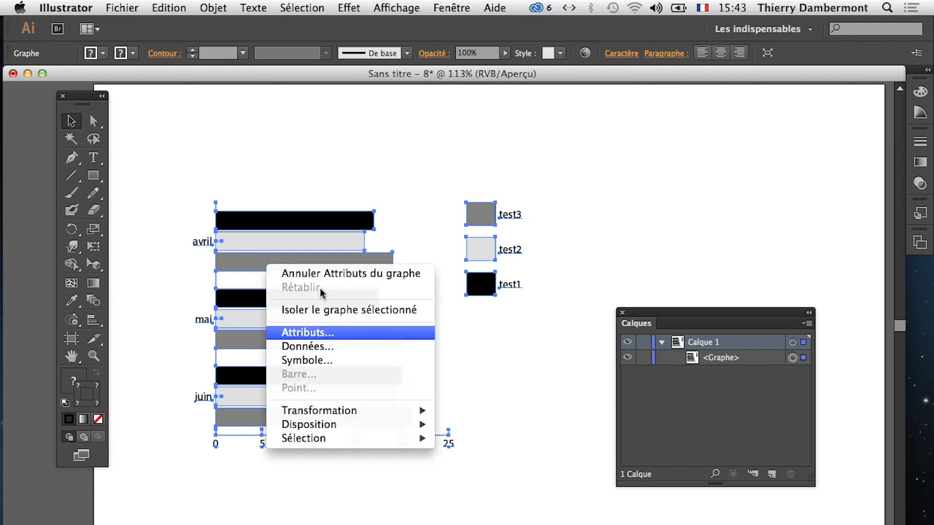
left_click(334, 333)
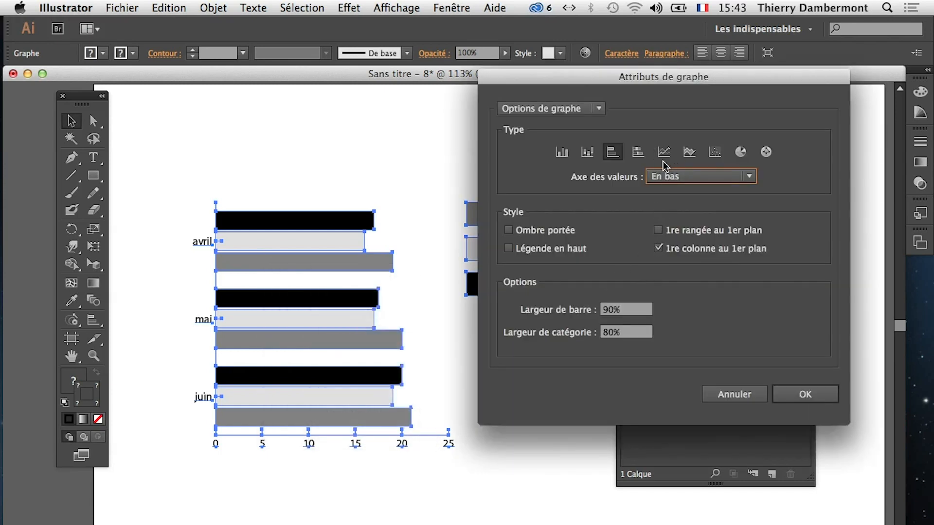
left_click(740, 152)
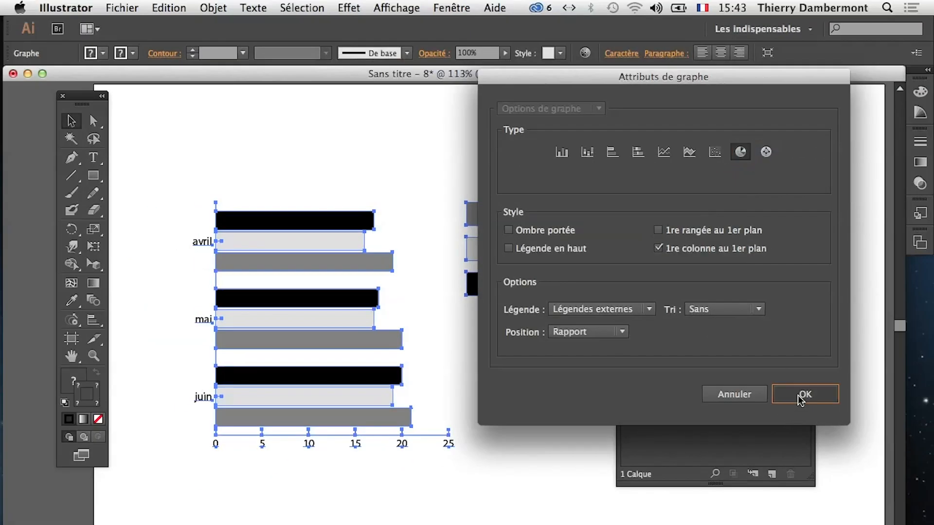
left_click(798, 392)
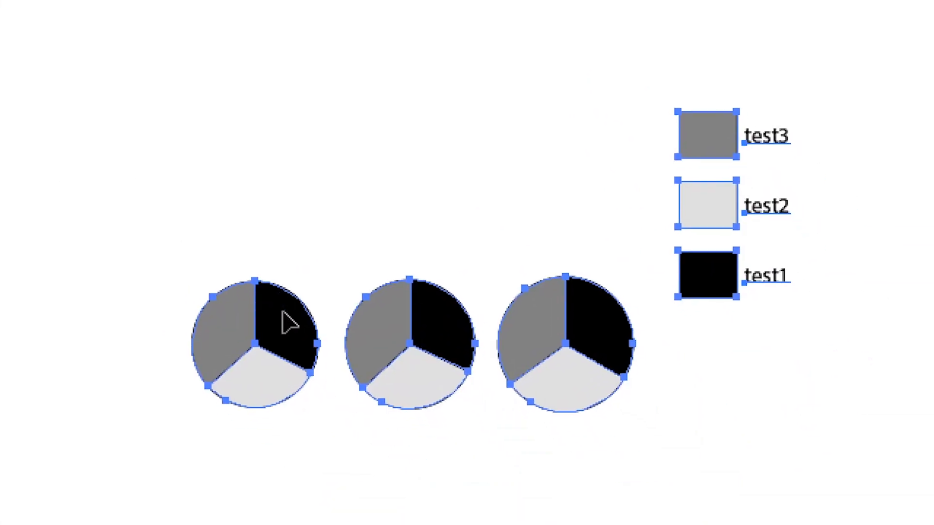
right_click(282, 312)
left_click(376, 466)
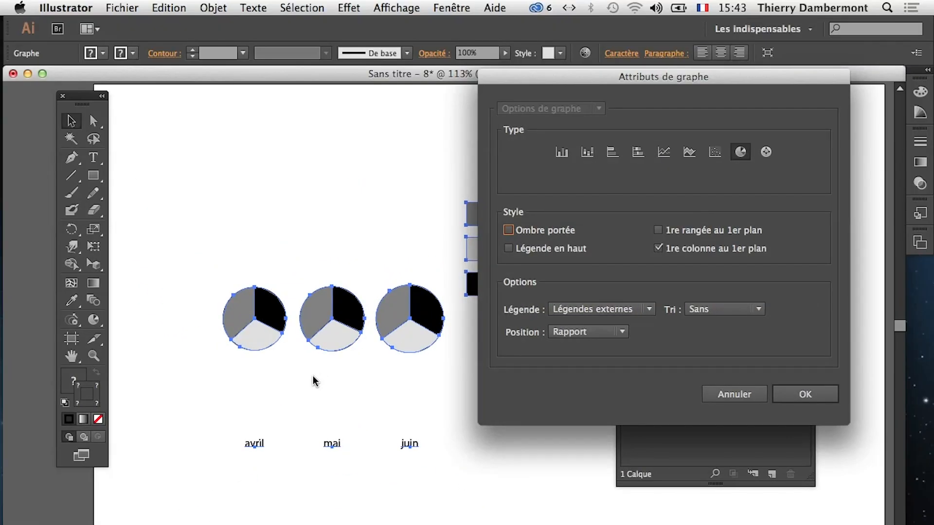
left_click(732, 394)
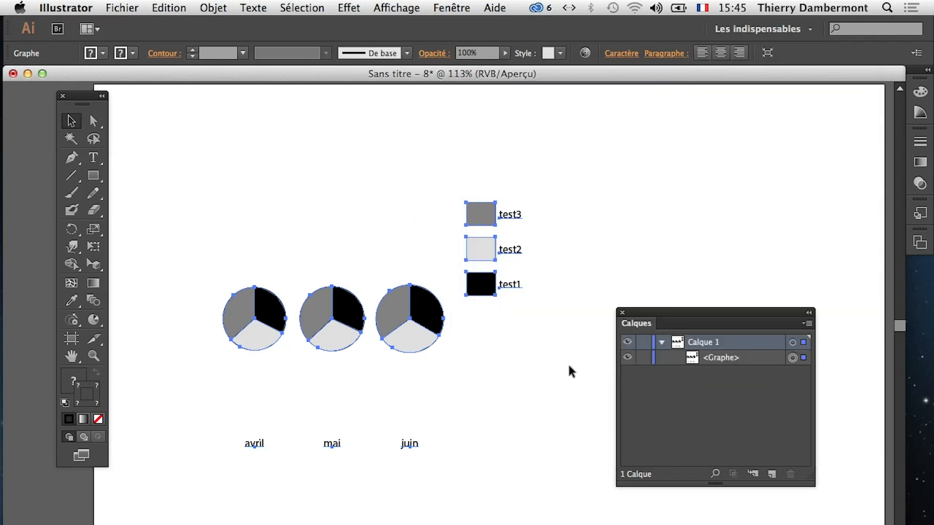
left_click(169, 7)
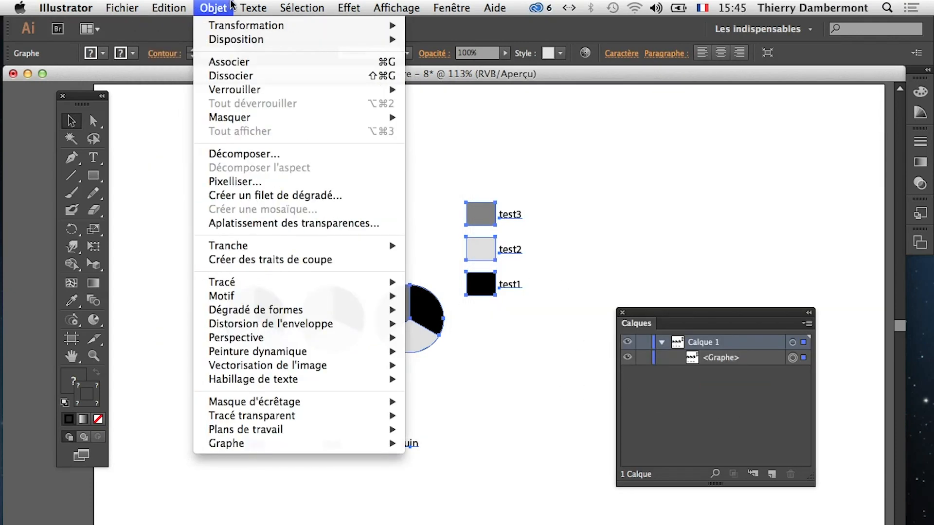
left_click(475, 327)
Review the pie graph's data table and its graph attributes, cancel the attributes dialog and close the data window
right_click(434, 313)
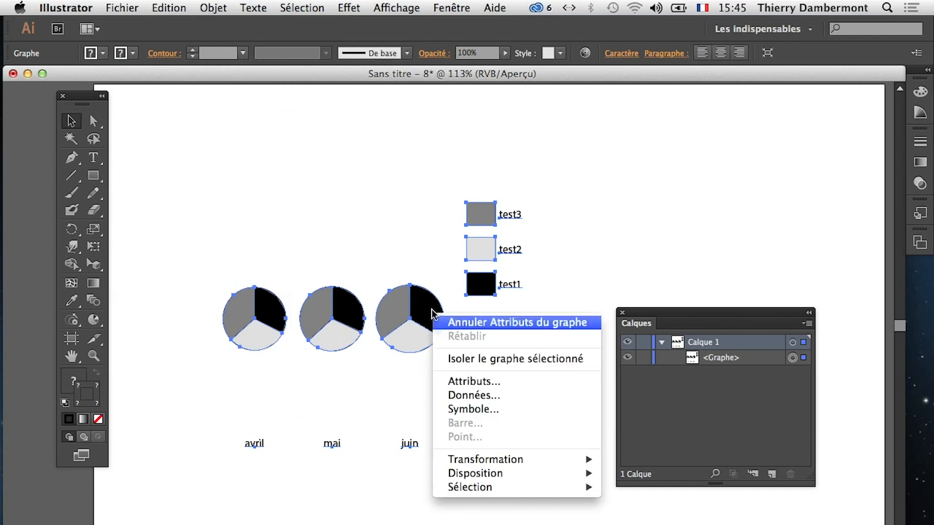
left_click(506, 394)
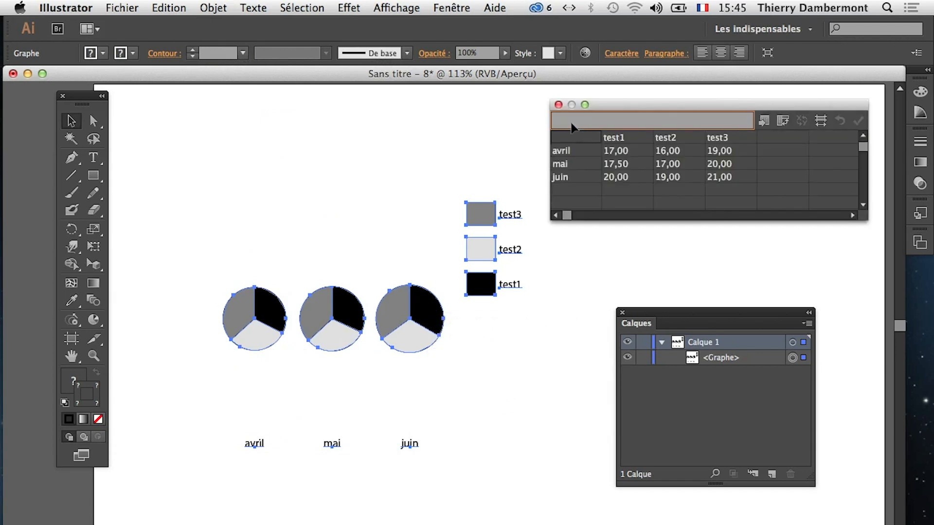
right_click(392, 310)
left_click(440, 380)
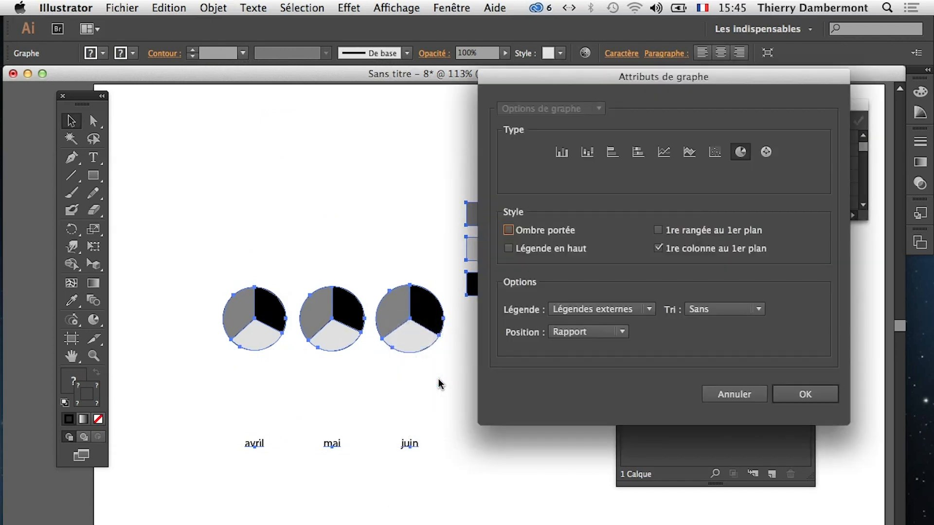
left_click_drag(567, 83, 238, 167)
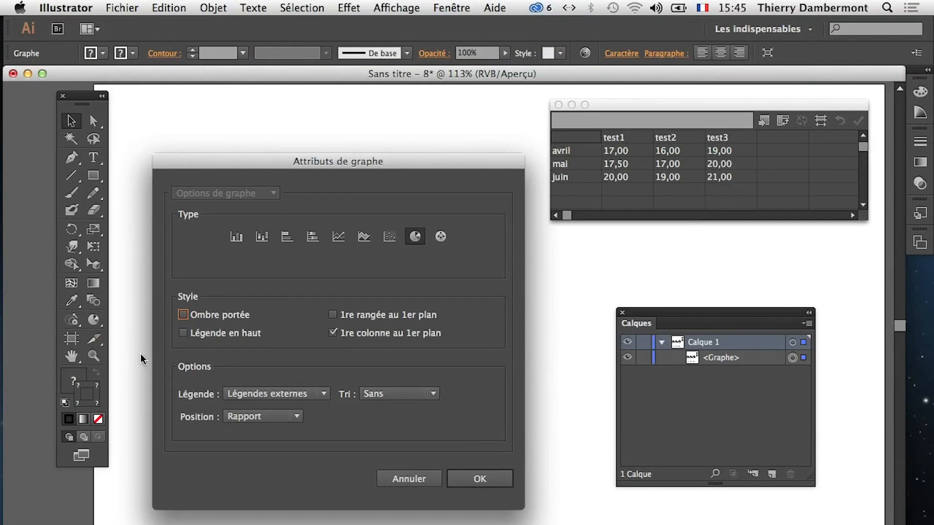
left_click(428, 486)
left_click(559, 105)
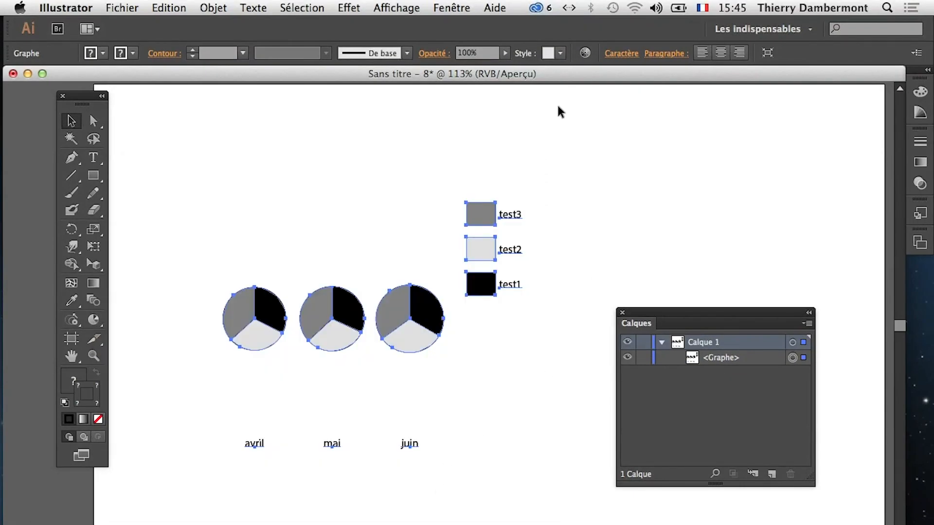
Display the pie graph's data table, and set the graph's Position option to Egalité in its graph attributes
right_click(398, 308)
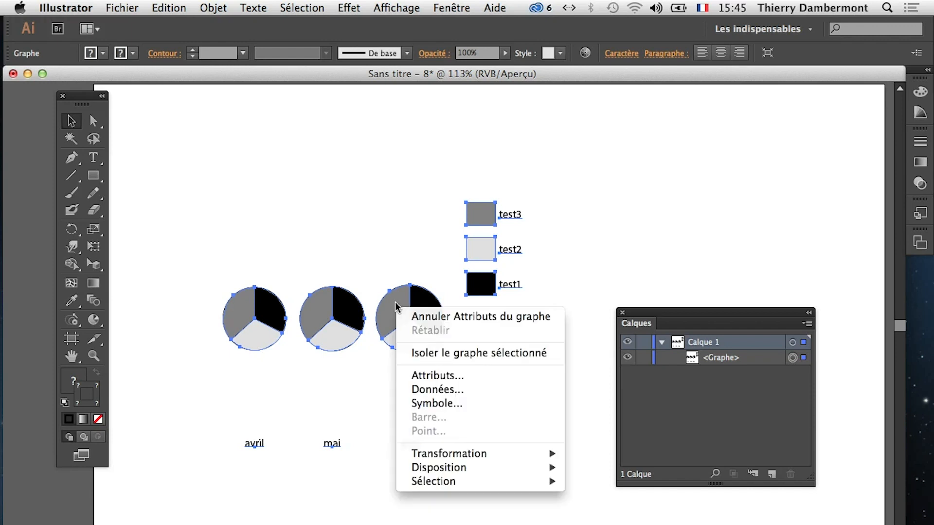
left_click(428, 389)
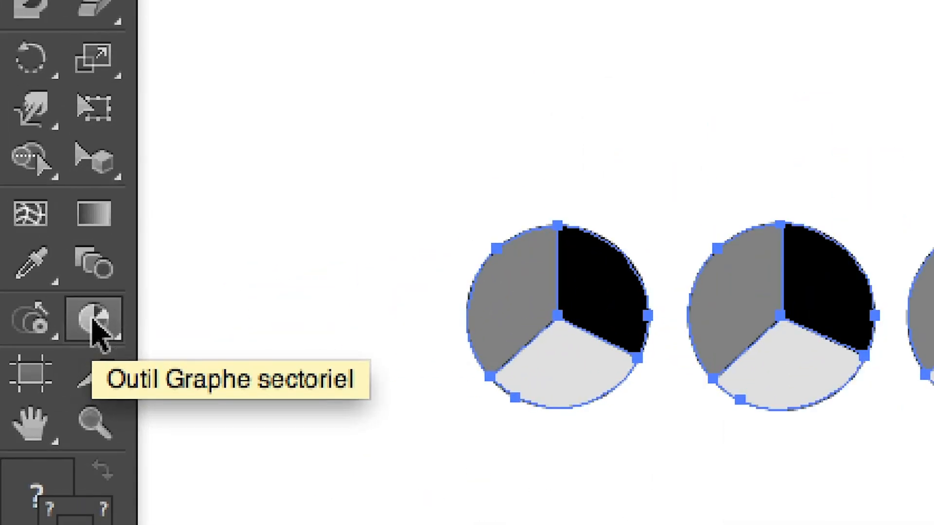
double_click(96, 334)
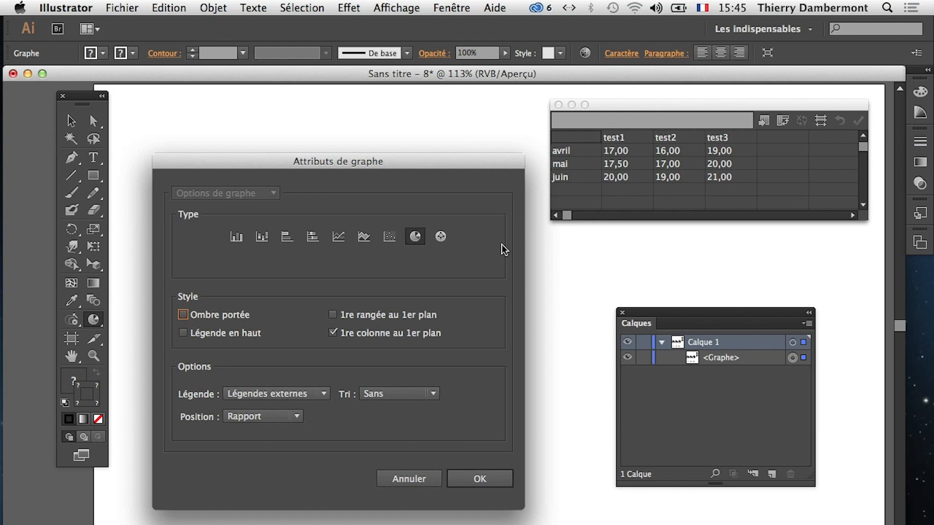
left_click_drag(425, 158, 746, 121)
mouse_move(749, 154)
left_mouse_down()
mouse_move(754, 98)
mouse_move(739, 130)
mouse_move(746, 183)
mouse_move(742, 159)
left_mouse_up()
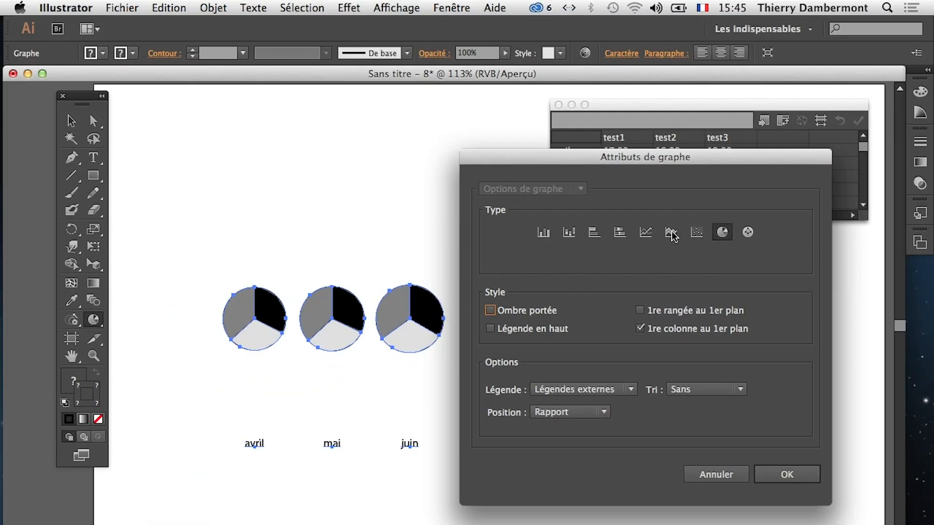
left_click_drag(510, 162, 536, 375)
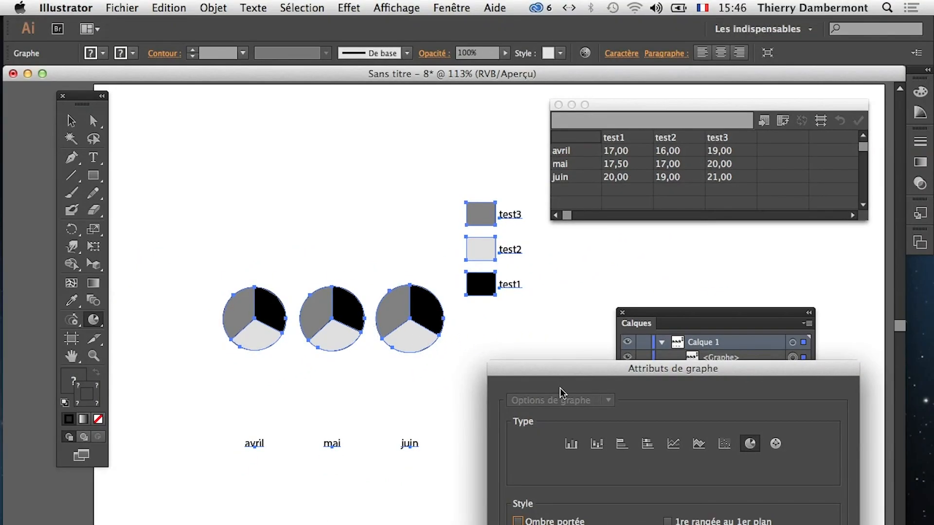
left_click_drag(563, 393, 551, 125)
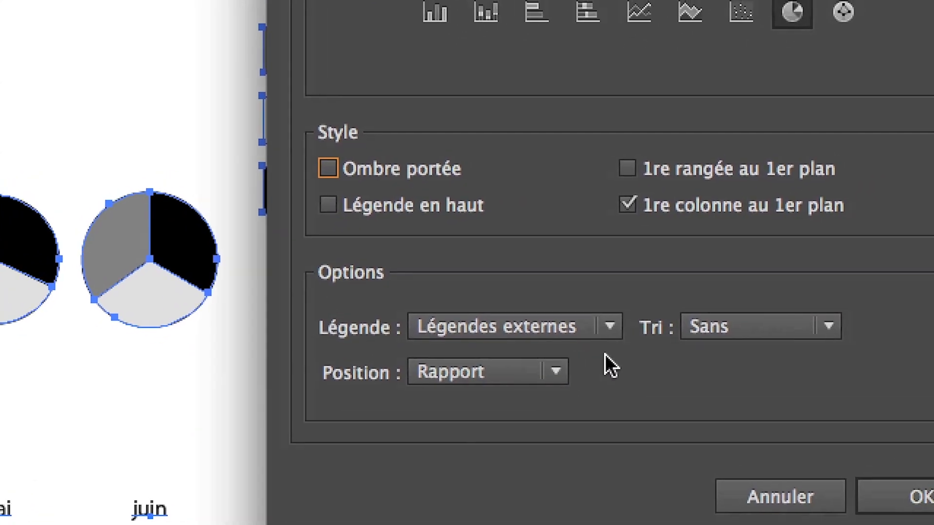
left_click(560, 394)
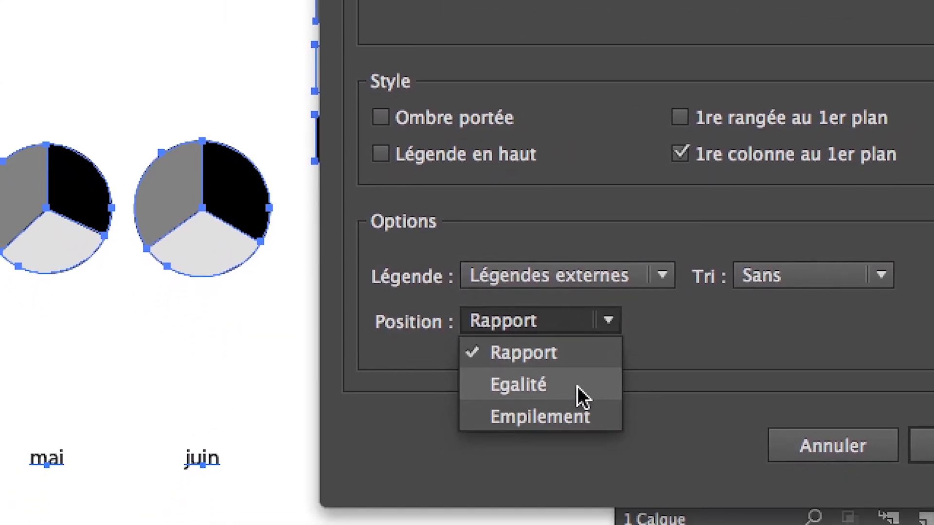
left_click(571, 409)
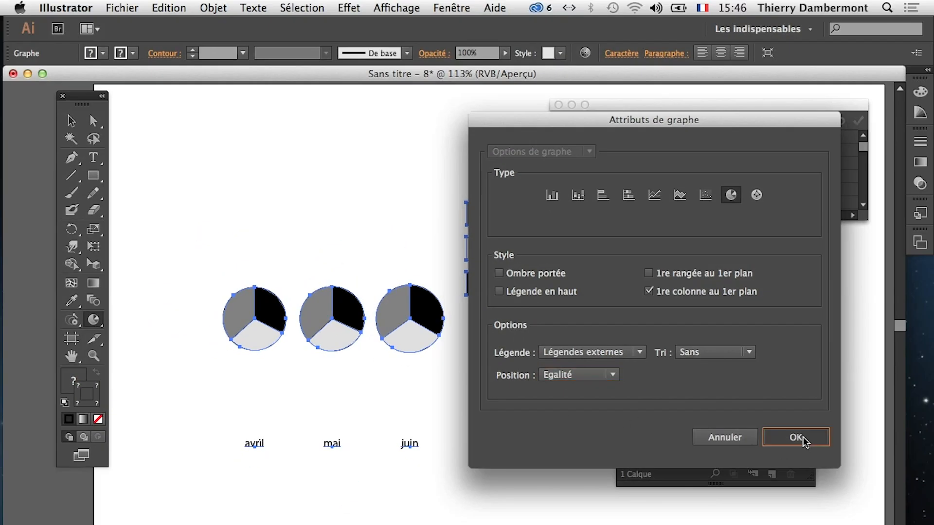
left_click(790, 438)
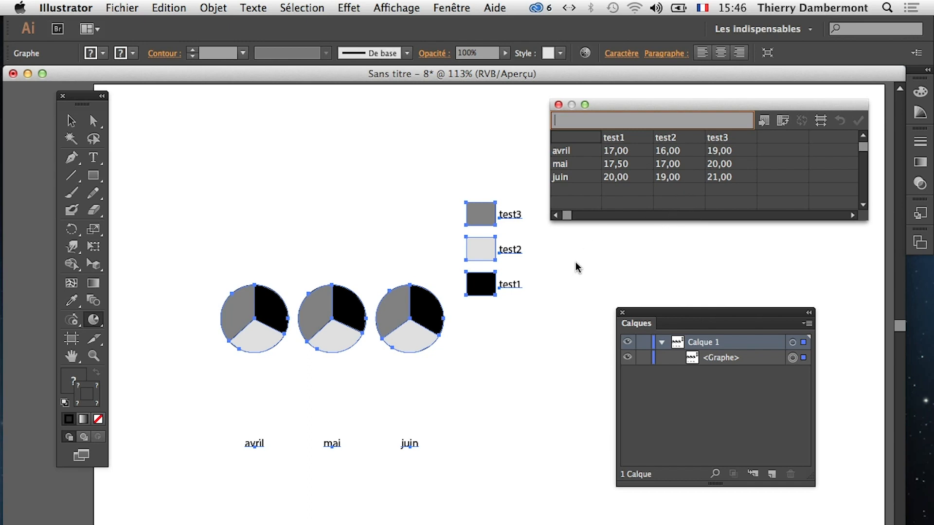
Try to reopen the pie graph's attributes while its data window is open, reselecting the graph with the Selection tool
right_click(350, 319)
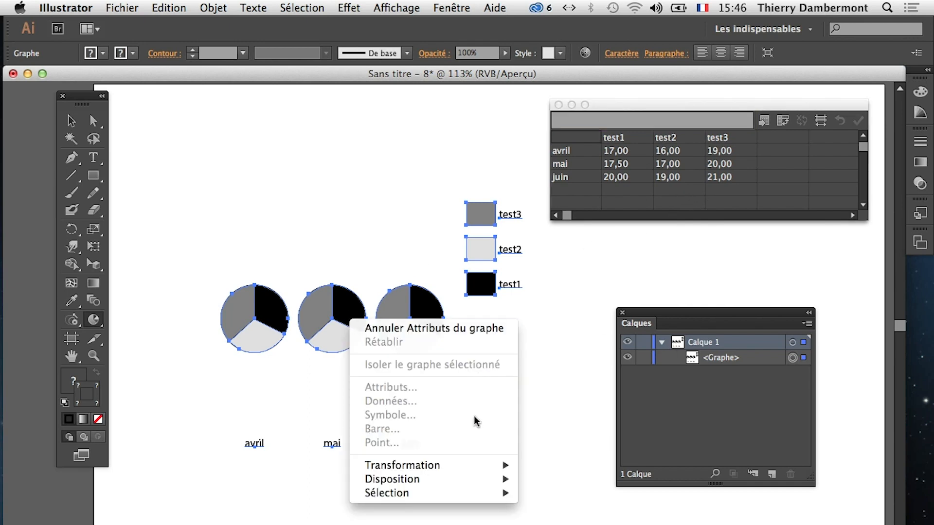
left_click(88, 119)
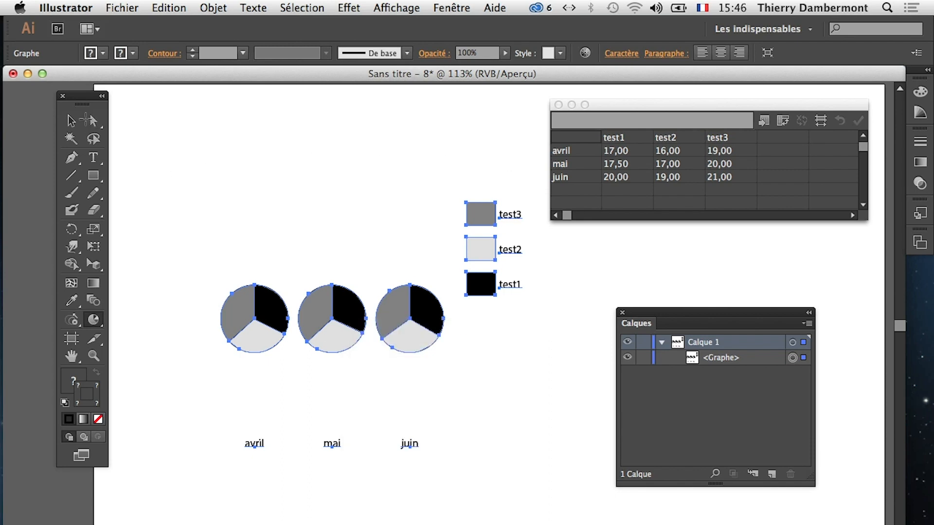
left_click(71, 120)
left_click(288, 297)
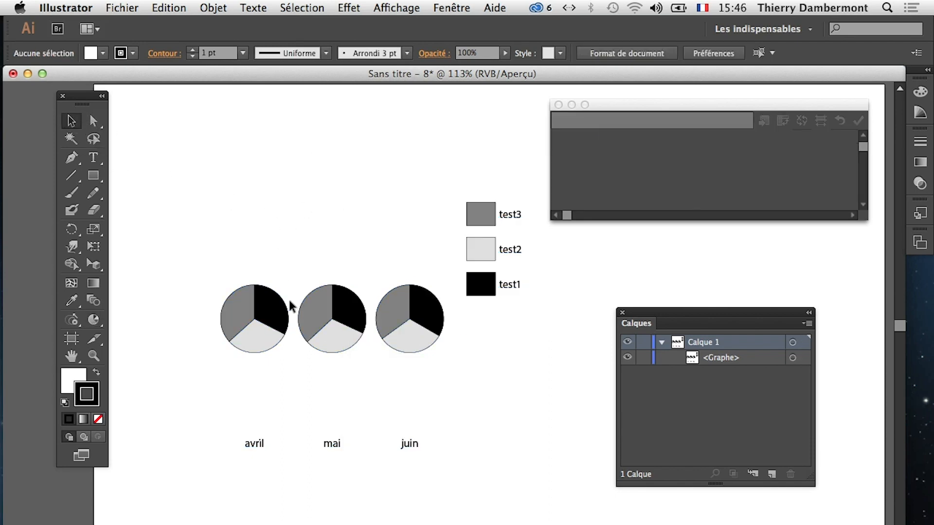
left_click(281, 306)
right_click(225, 316)
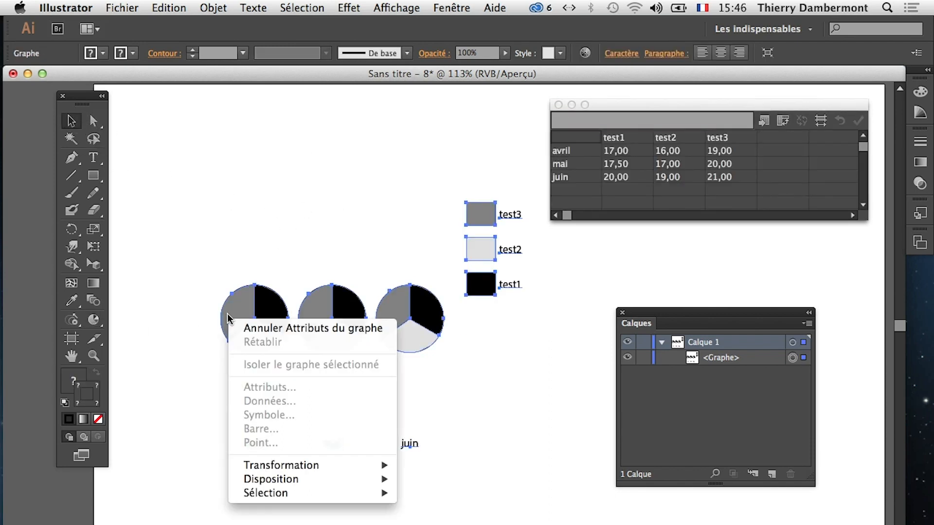
left_click(492, 381)
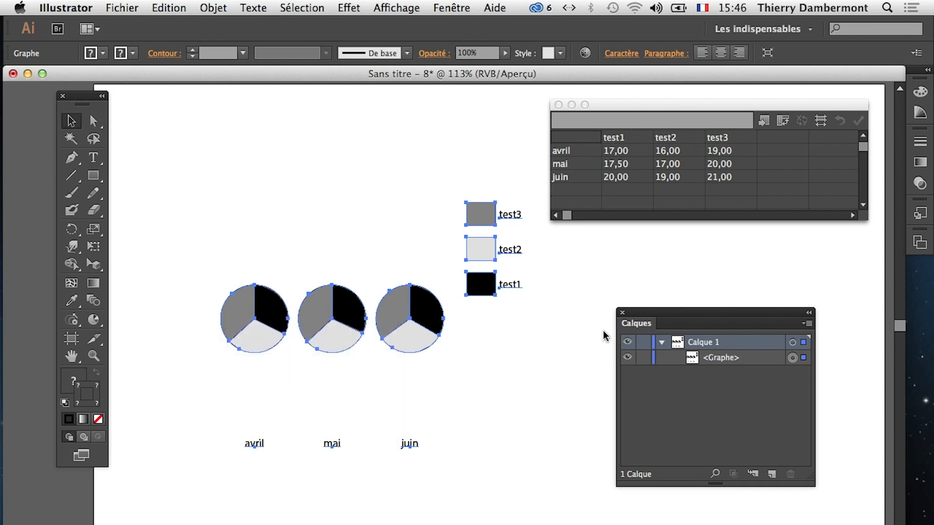
Close the graph data window and change the graph's type to vertical bars in its graph attributes
left_click(558, 105)
right_click(298, 314)
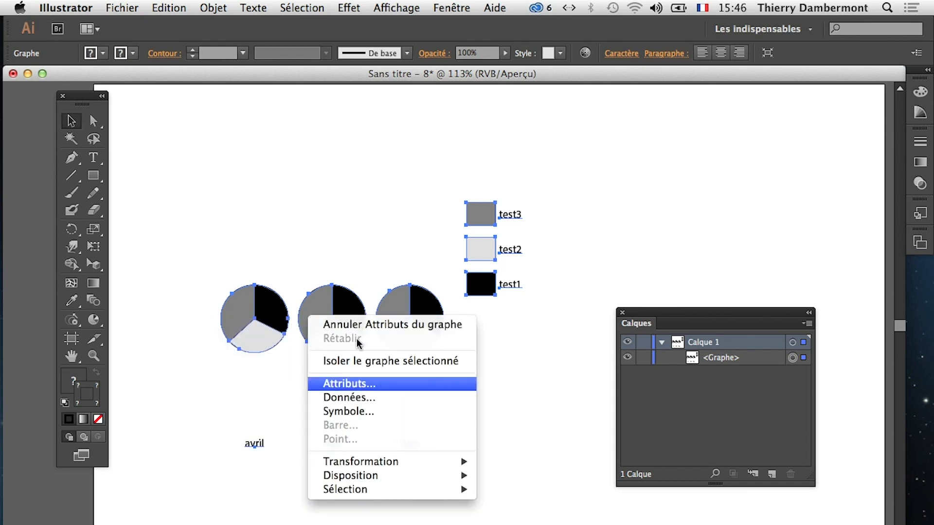
left_click(365, 387)
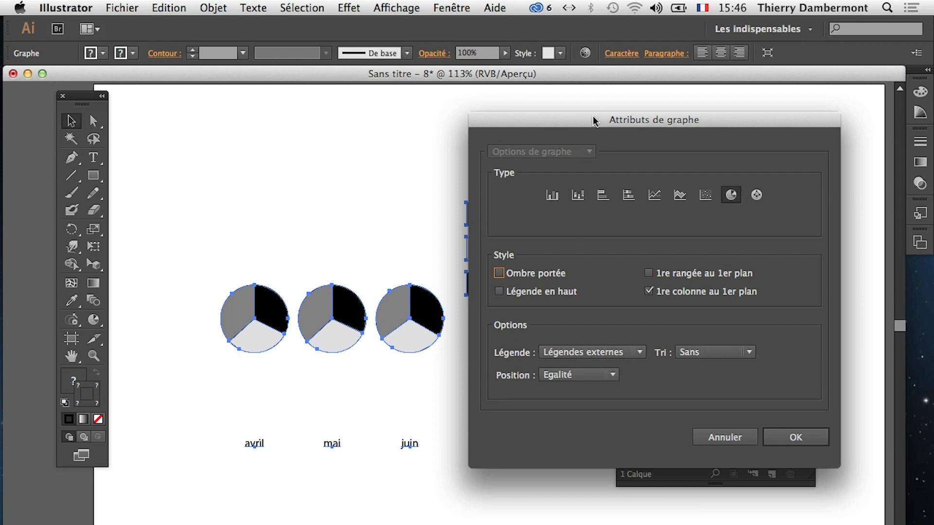
left_click_drag(594, 121, 619, 78)
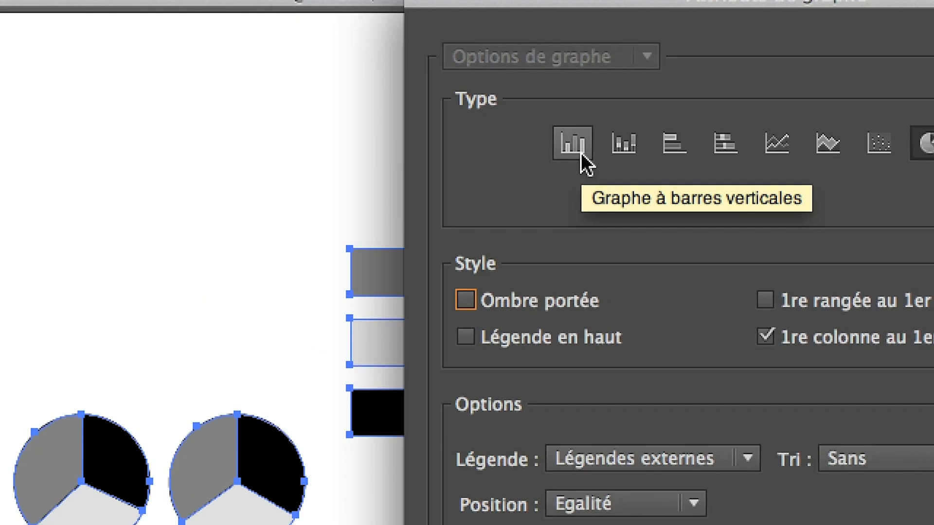
left_click(582, 154)
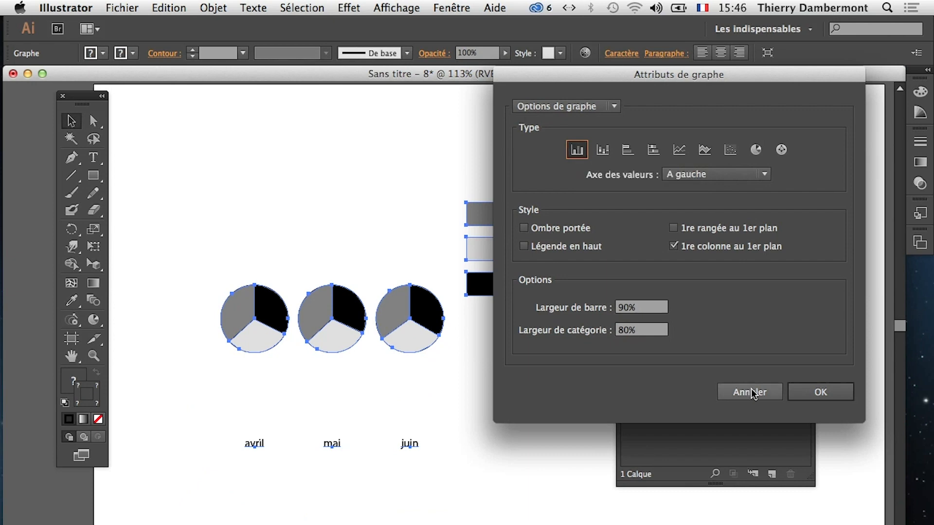
left_click(808, 391)
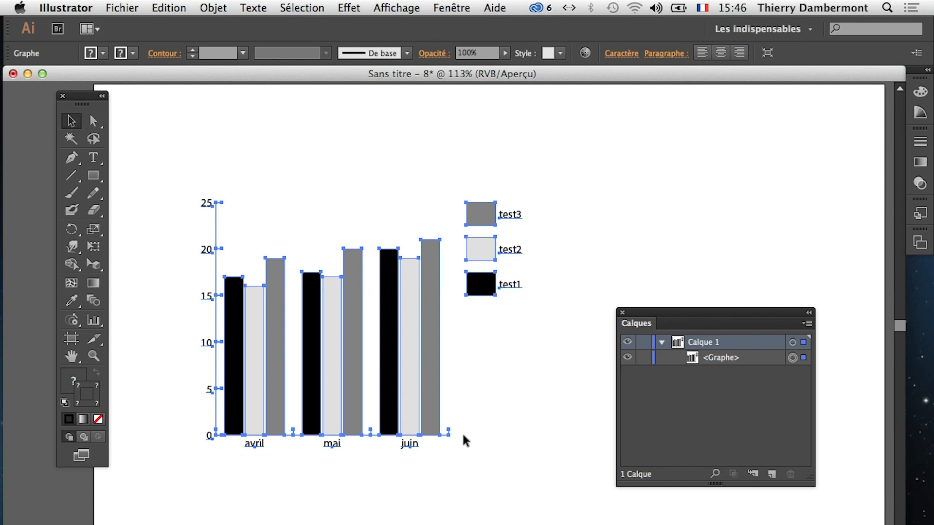
Switch the graph's type to a pie graph and back to vertical bars through its graph attributes
right_click(336, 376)
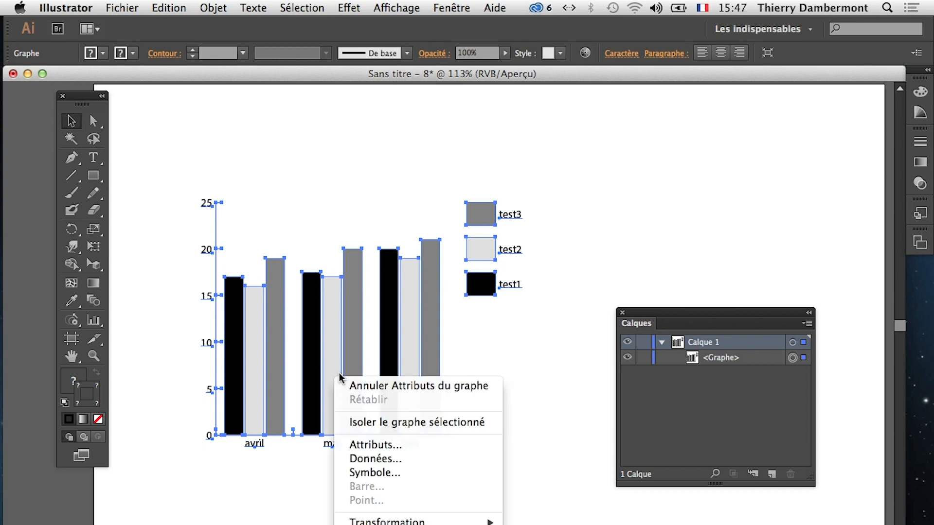
left_click(374, 444)
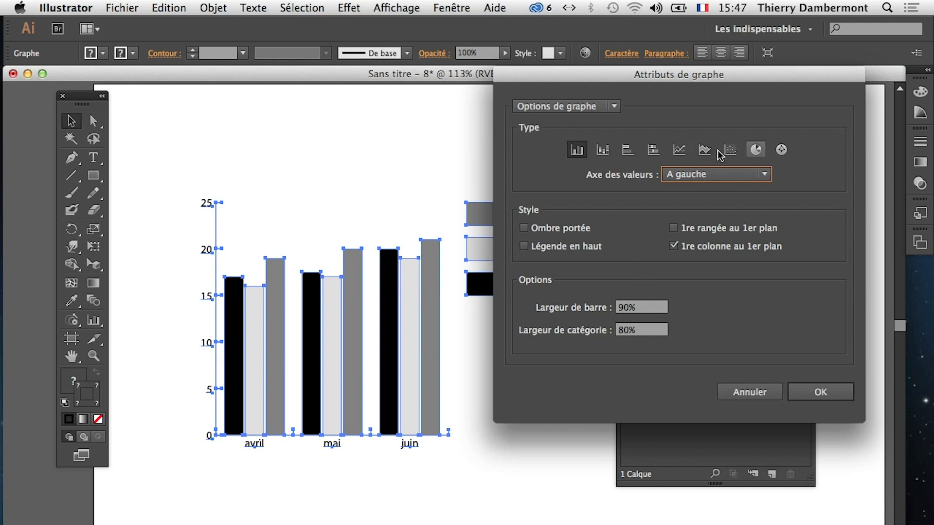
left_click(755, 152)
left_click(822, 390)
right_click(326, 332)
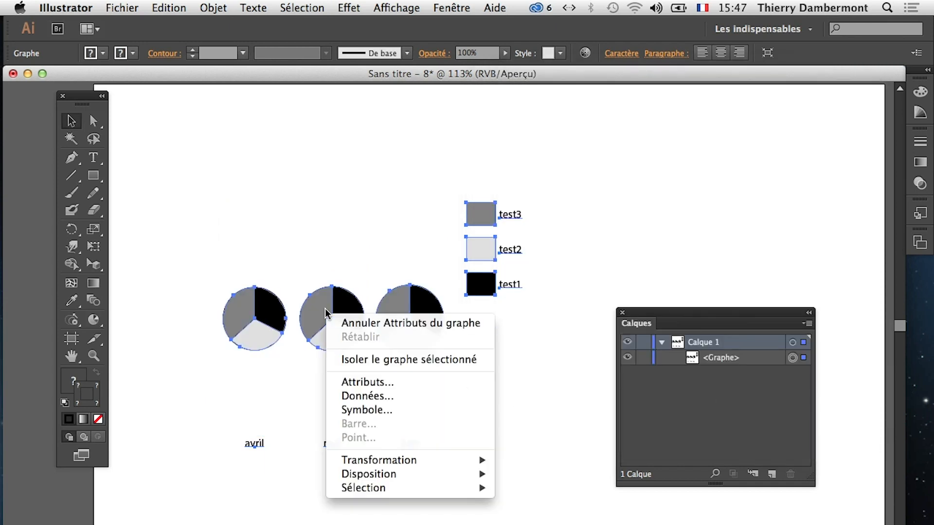
left_click(405, 384)
left_click(576, 150)
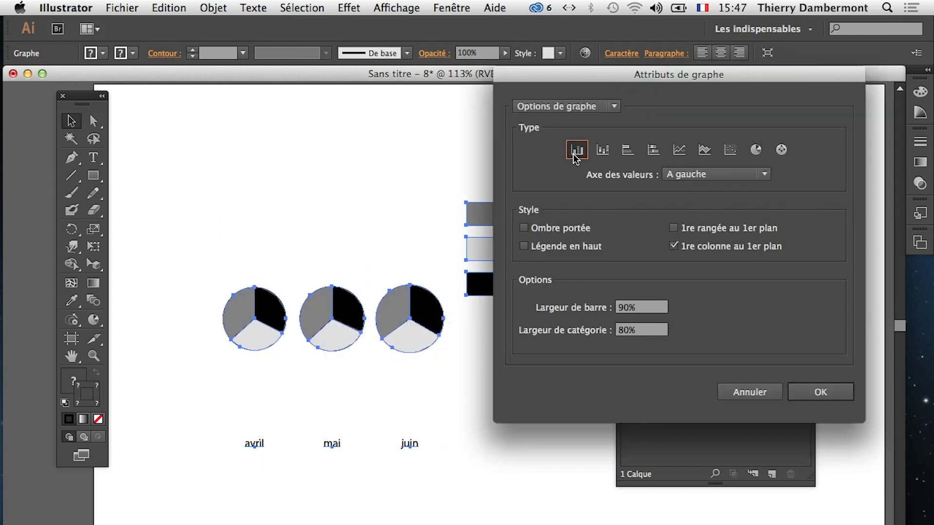
left_click(820, 392)
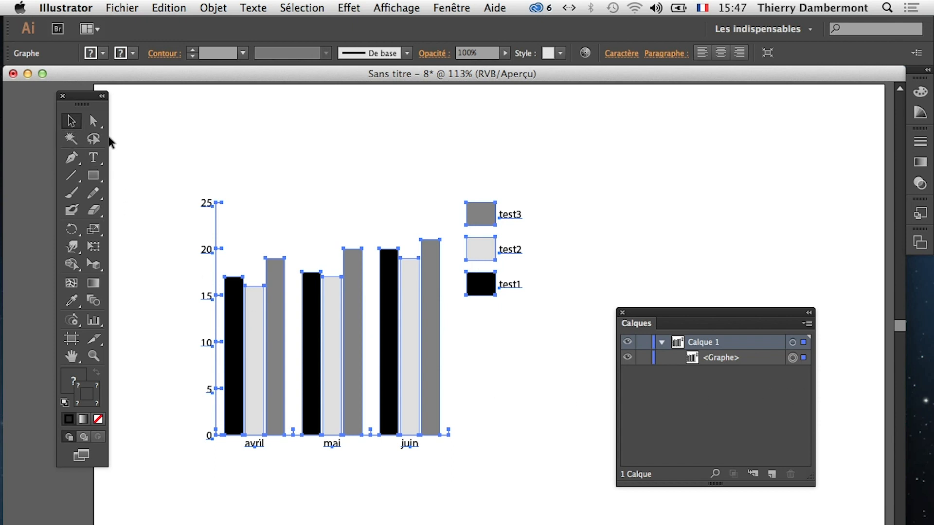
Reselect the vertical bar graph to view its data table, close the data window, and leave the whole graph selected
left_click(261, 221)
right_click(282, 312)
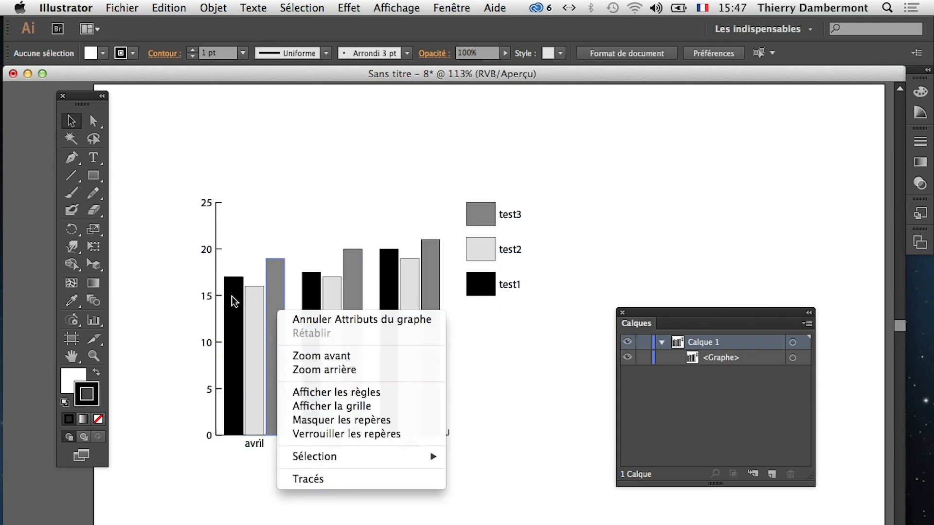
left_click(244, 313)
left_click(247, 320)
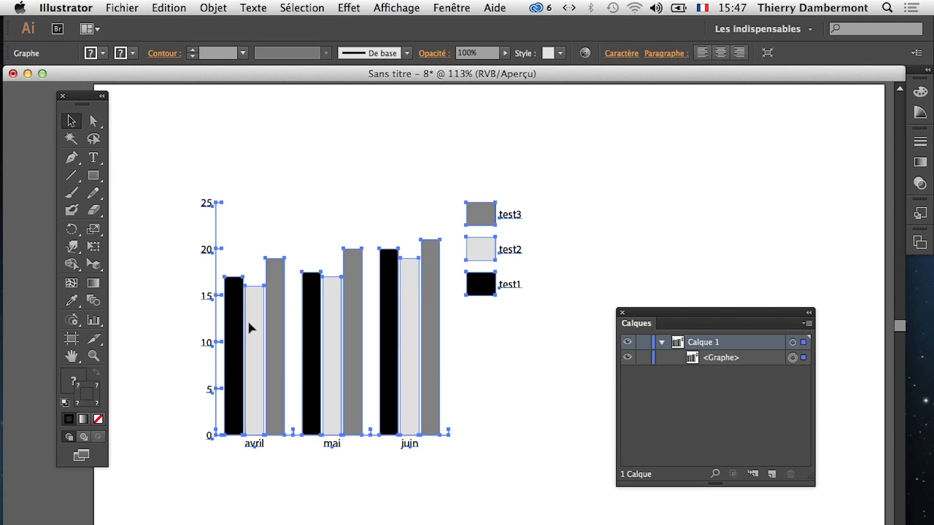
right_click(277, 363)
left_click(316, 446)
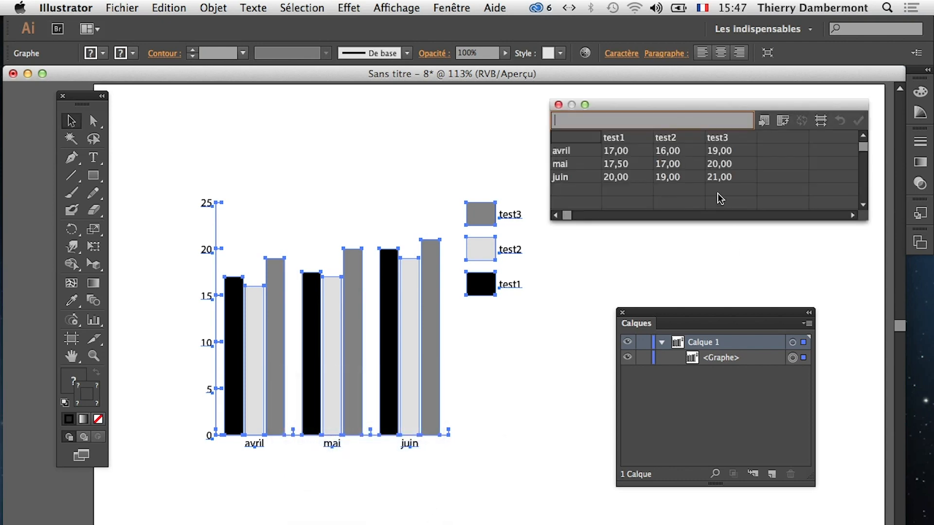
left_click(557, 105)
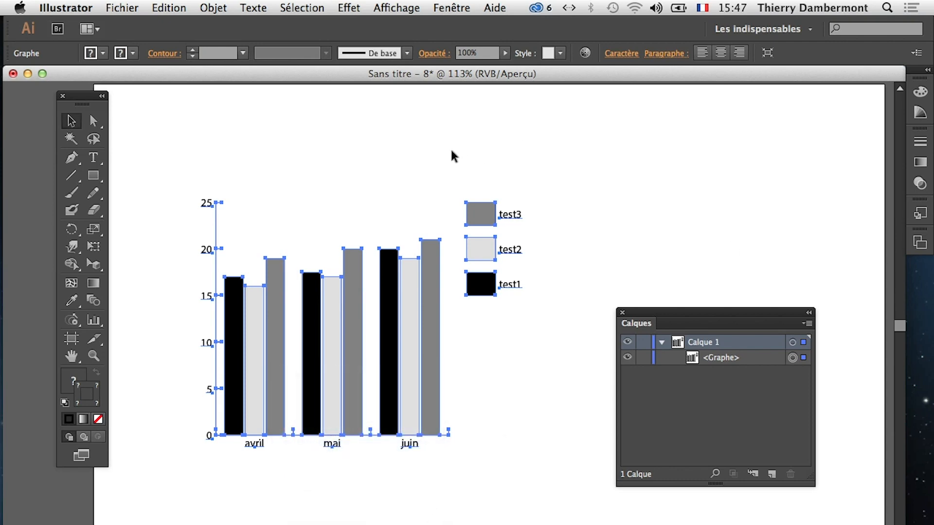
left_click(435, 150)
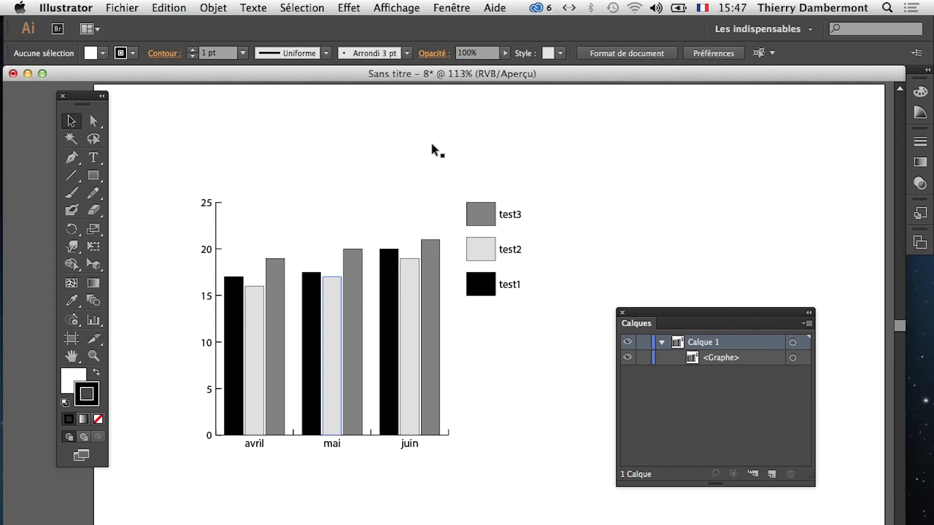
left_click(355, 310)
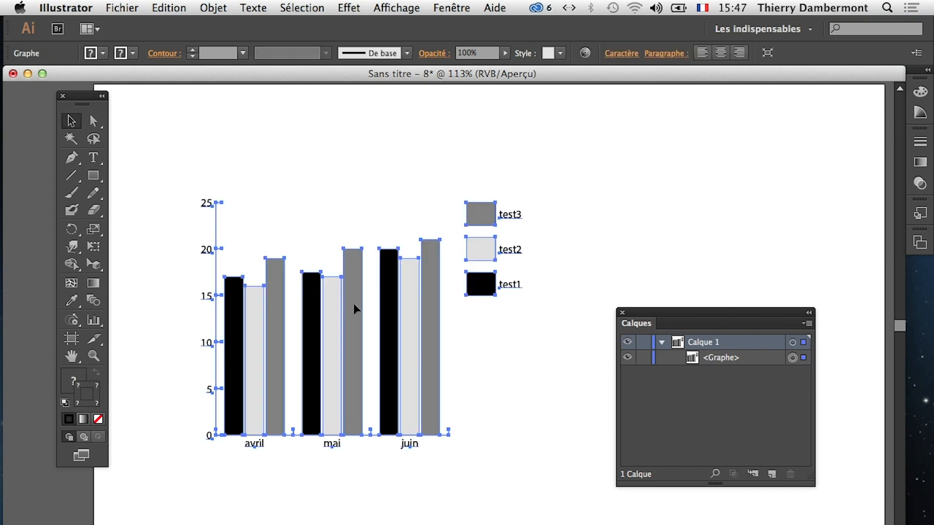
Open the bar graph's attributes, view the available option categories, and switch the Ombre portée style on and back off
right_click(354, 309)
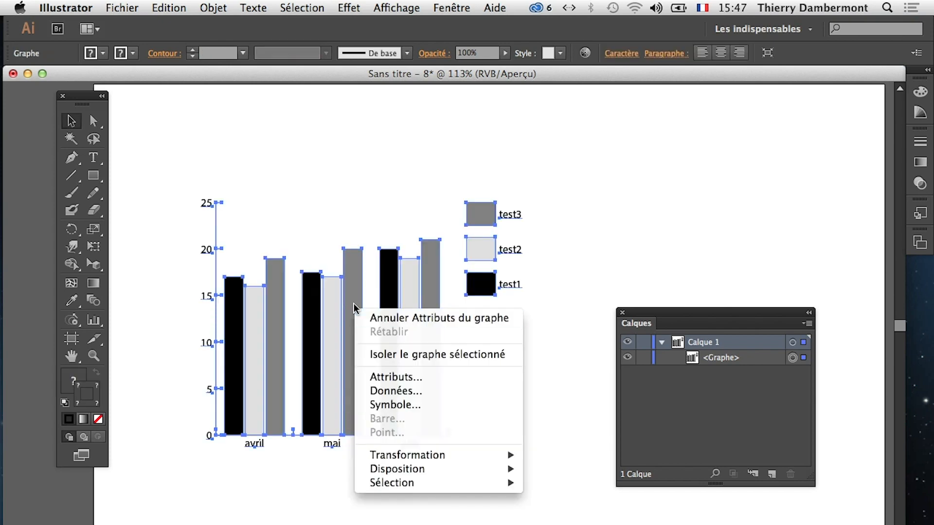
left_click(409, 377)
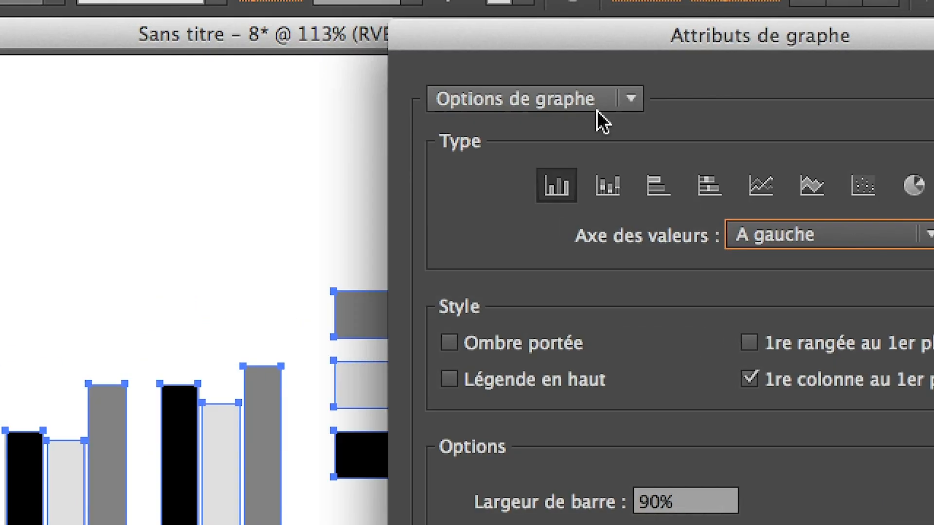
left_click(597, 111)
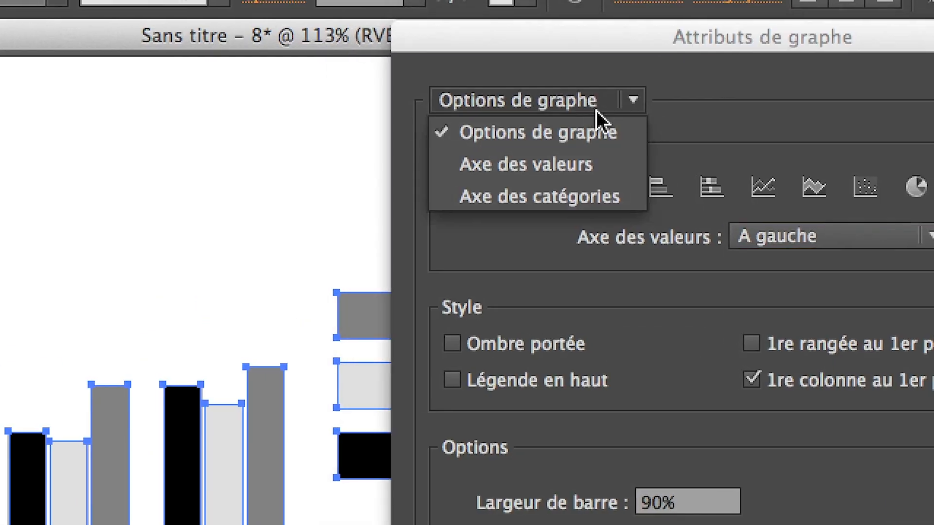
left_click(712, 111)
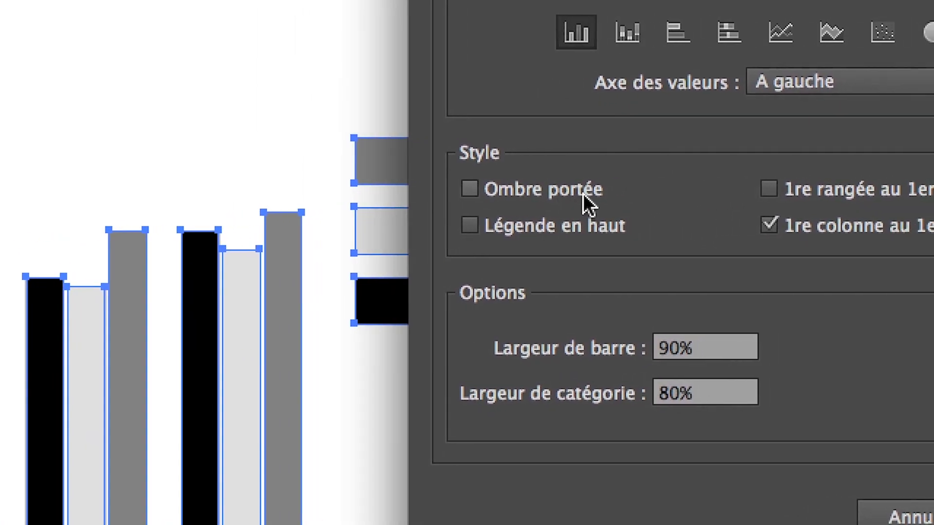
left_click(580, 196)
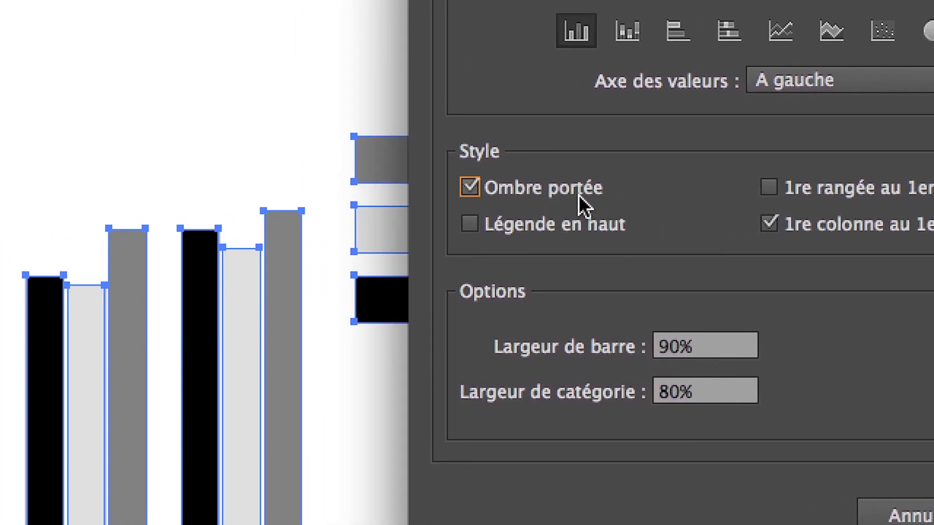
left_click(580, 196)
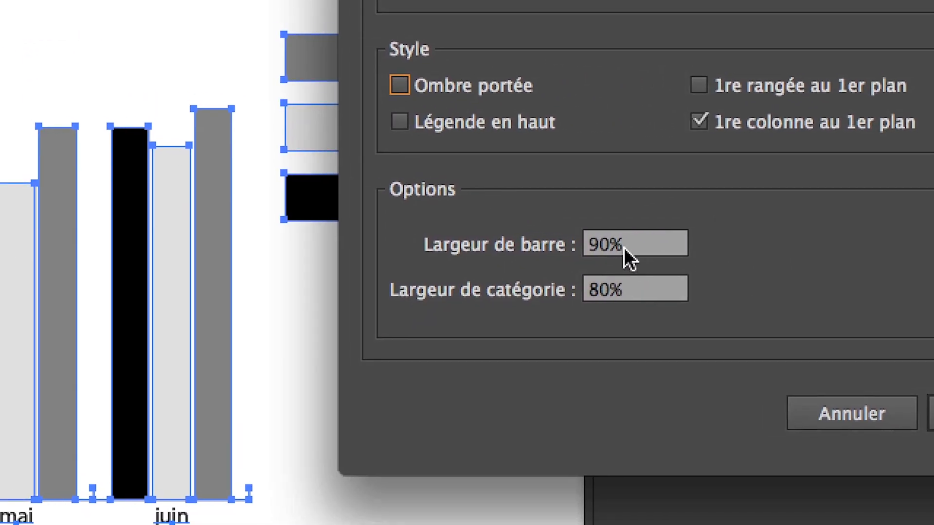
Set the graph's bar width (Largeur de barre) to 120%, apply it, and deselect the graph
left_click(652, 236)
left_click(656, 277)
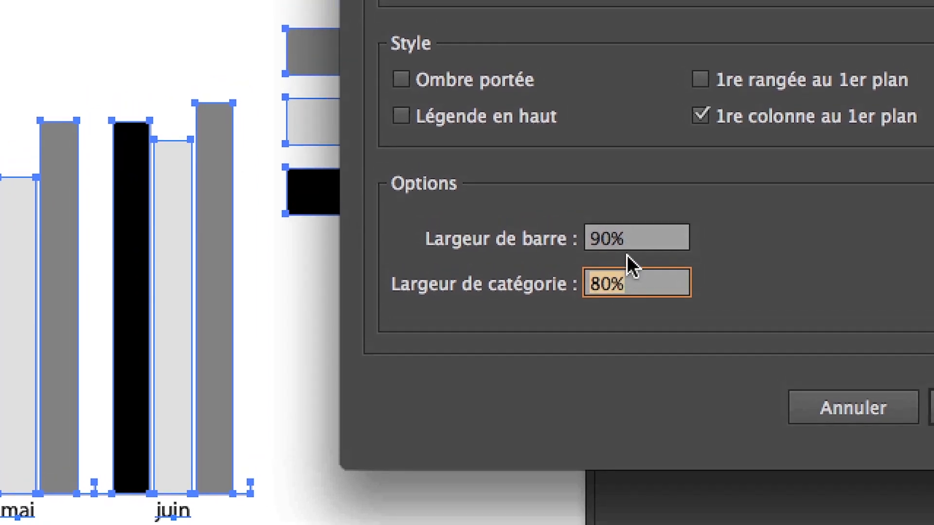
left_click(622, 226)
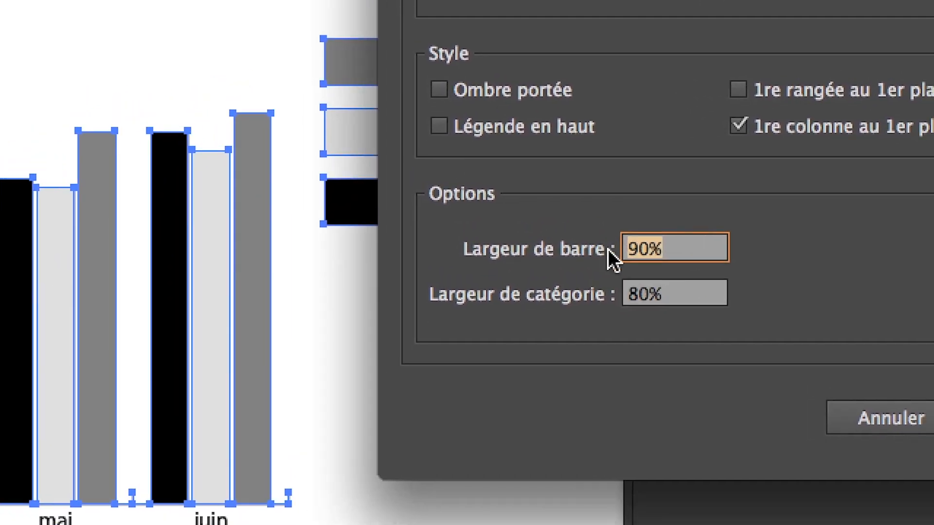
type("120")
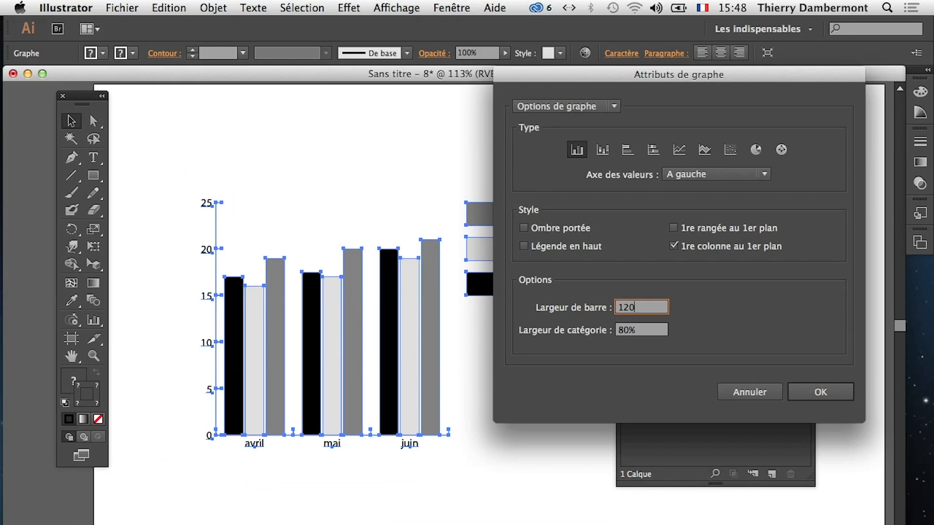
key("Return")
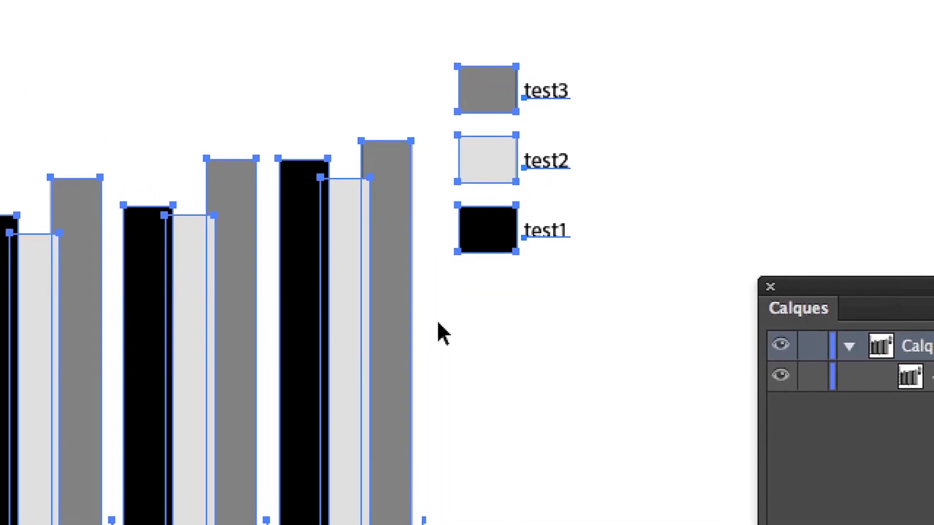
left_click(443, 333)
key("a")
left_click(306, 292)
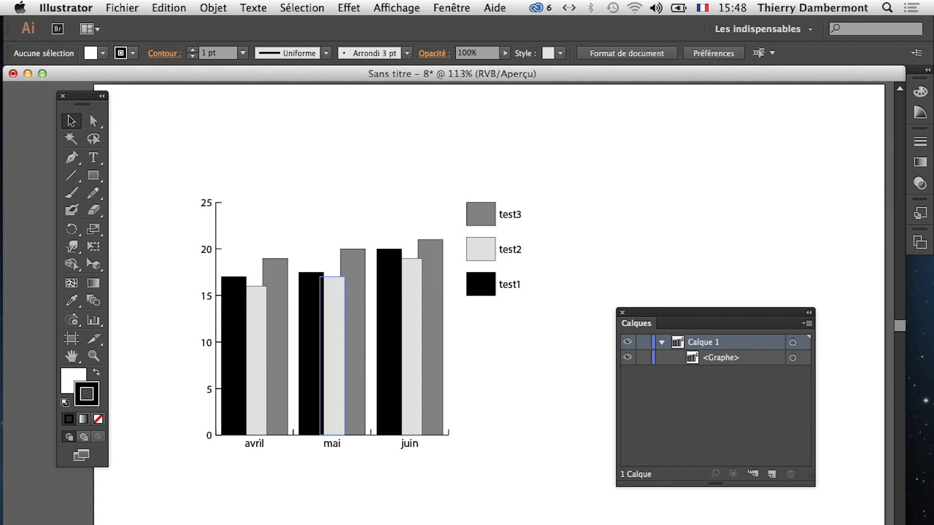
Disable the "1re colonne au 1er plan" style in the graph's attributes, apply it, and deselect the graph
left_click(365, 307)
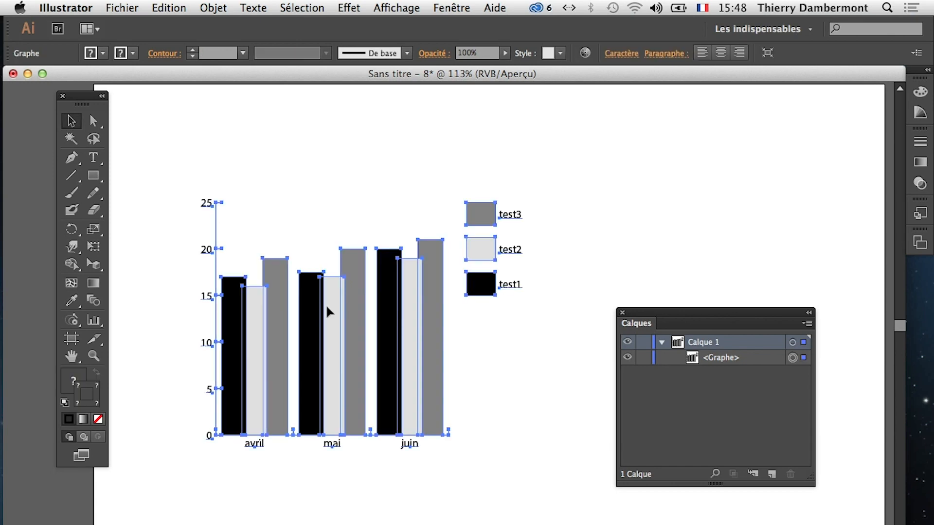
right_click(334, 324)
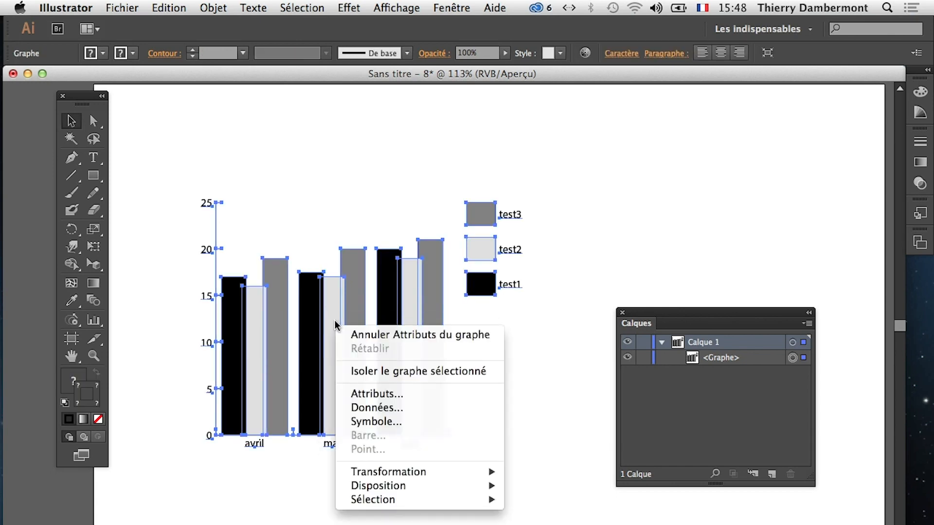
left_click(371, 394)
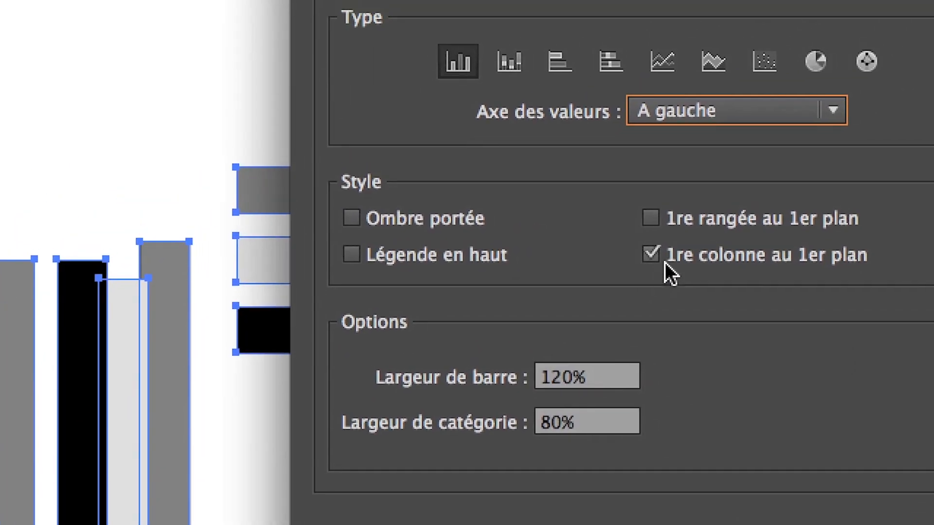
left_click(676, 248)
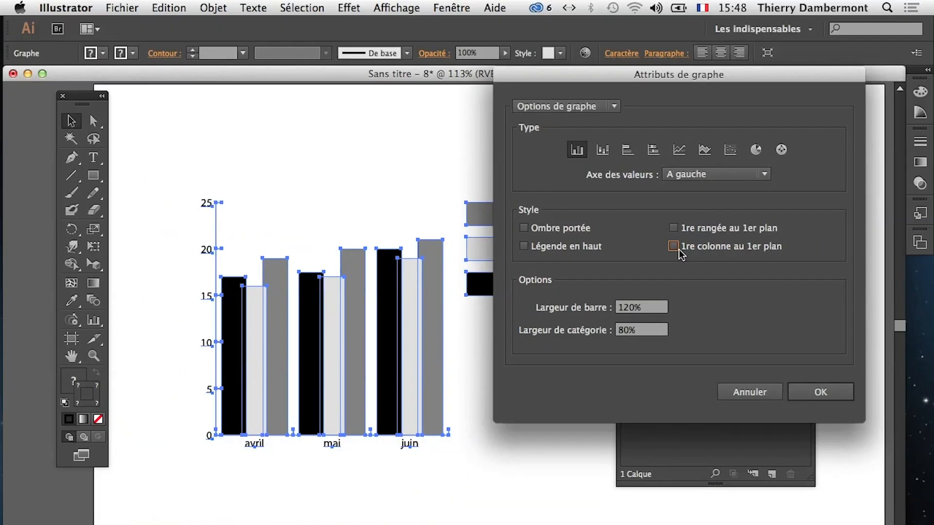
left_click(828, 394)
left_click(469, 366)
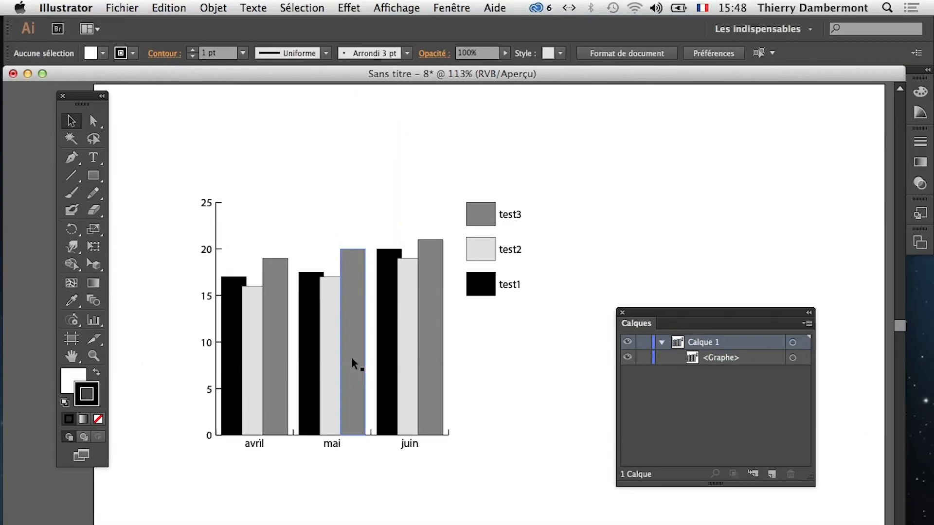
Reselect the graph and set its bar width (Largeur de barre) to 100% in its attributes
left_click(372, 353)
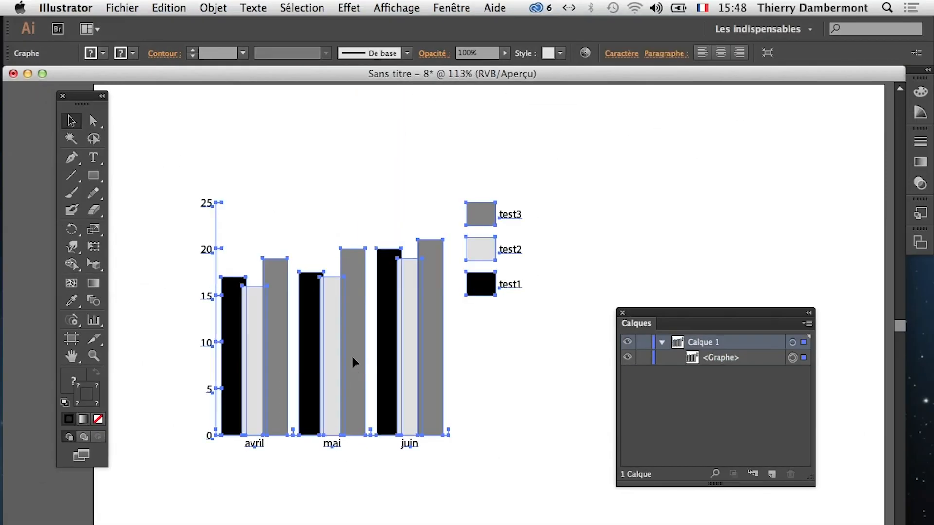
right_click(372, 352)
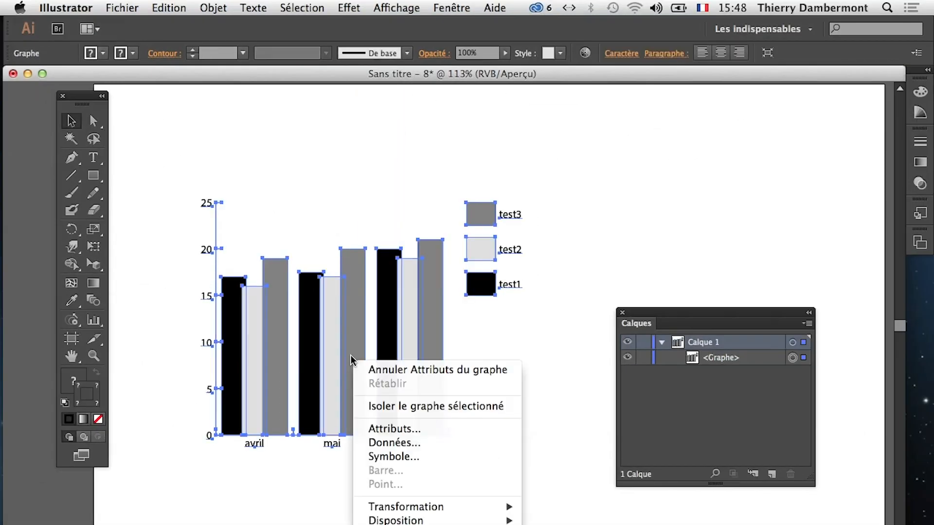
left_click(415, 429)
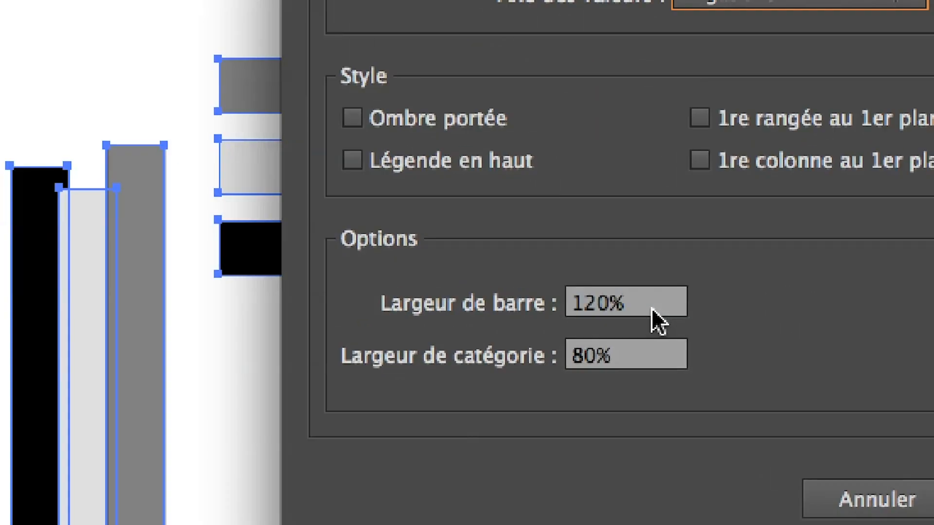
left_click_drag(630, 304, 556, 304)
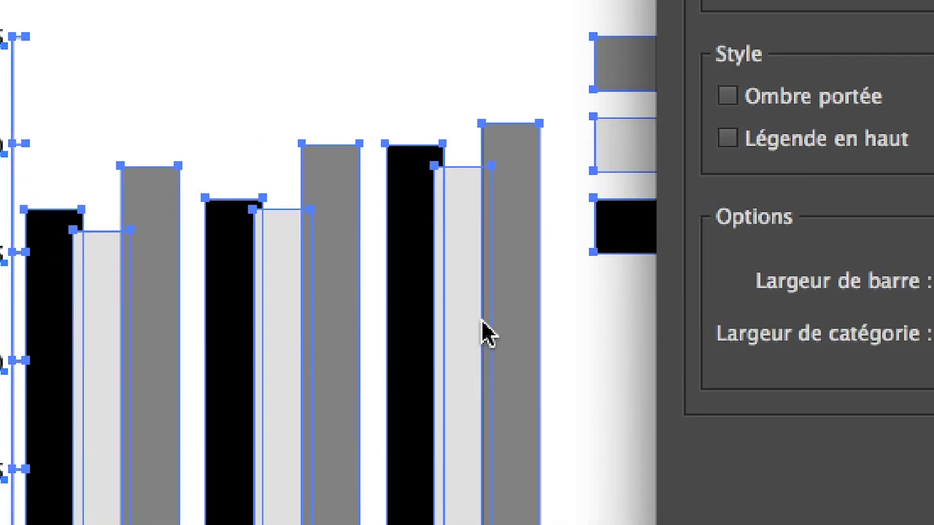
type("100")
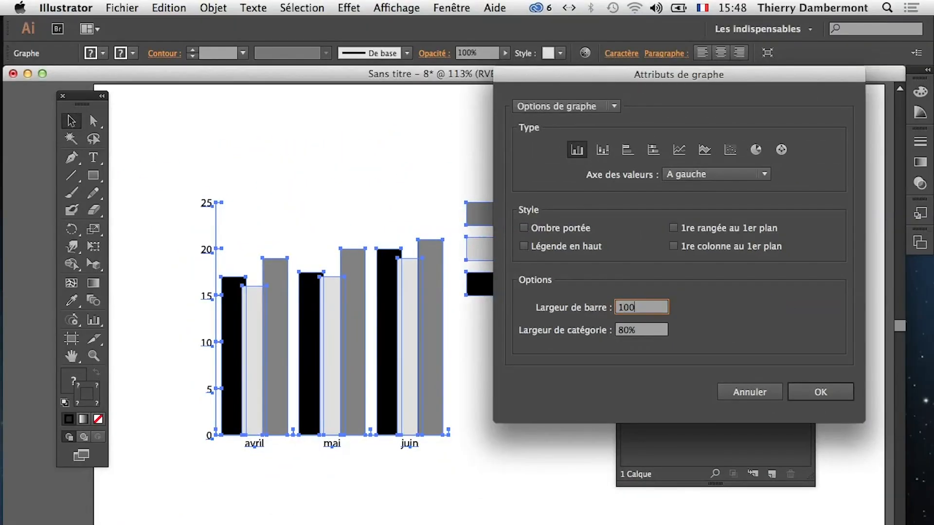
key("Return")
Set the bar width to 90% in the graph's attributes, apply it, and deselect the graph
right_click(426, 324)
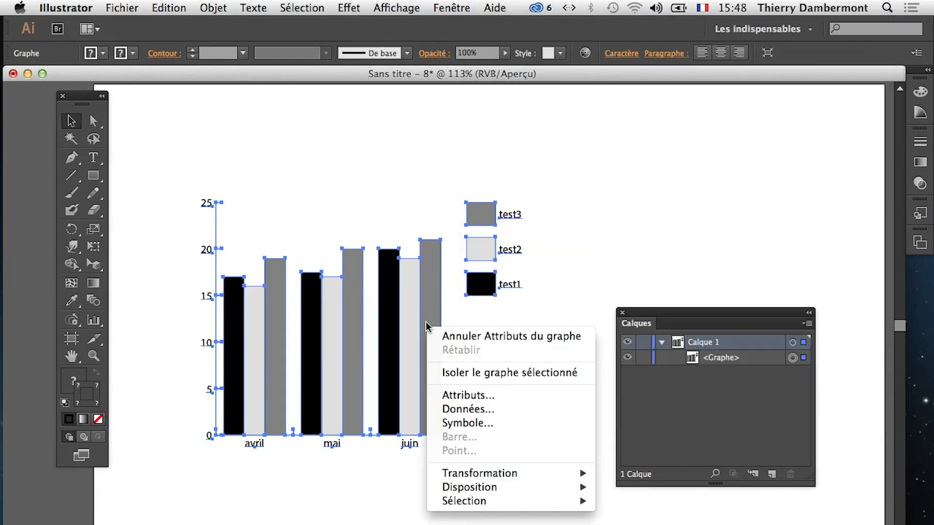
left_click(498, 397)
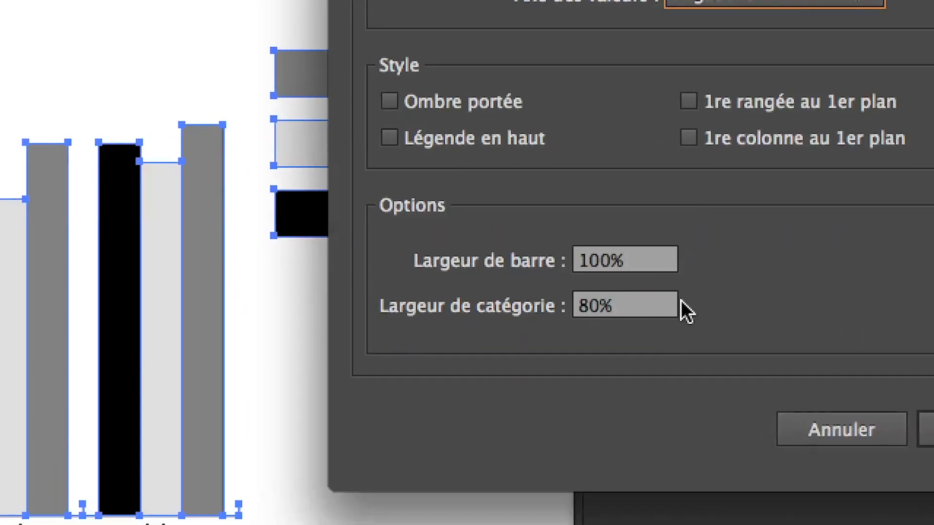
left_click(633, 305)
double_click(652, 292)
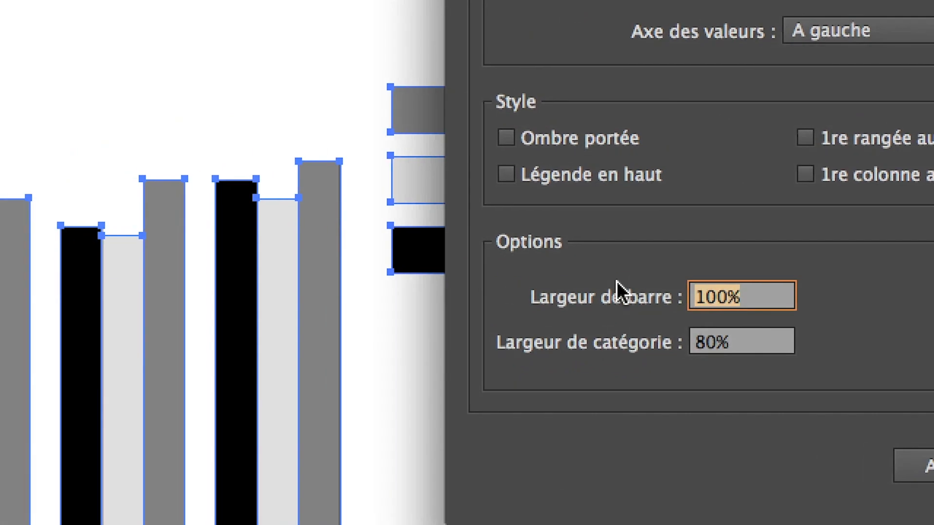
type("60")
key("BackSpace")
key("BackSpace")
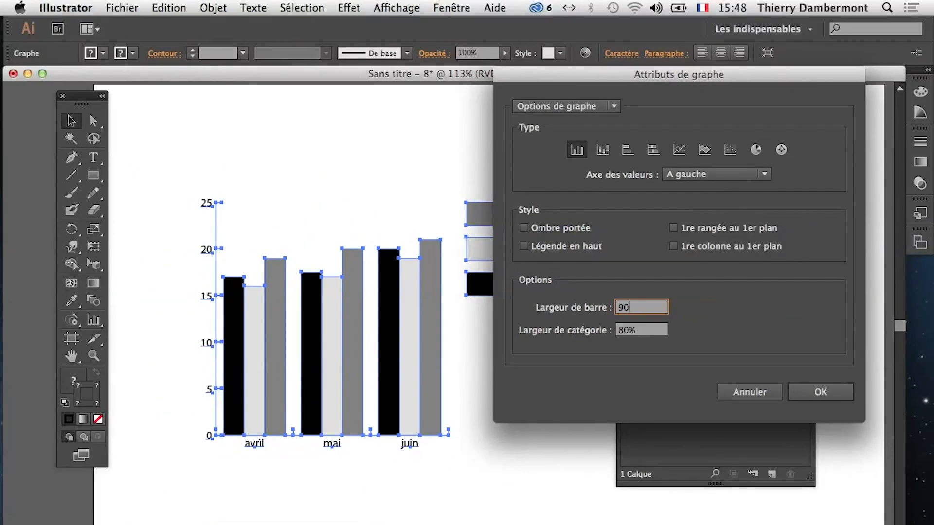
key("Return")
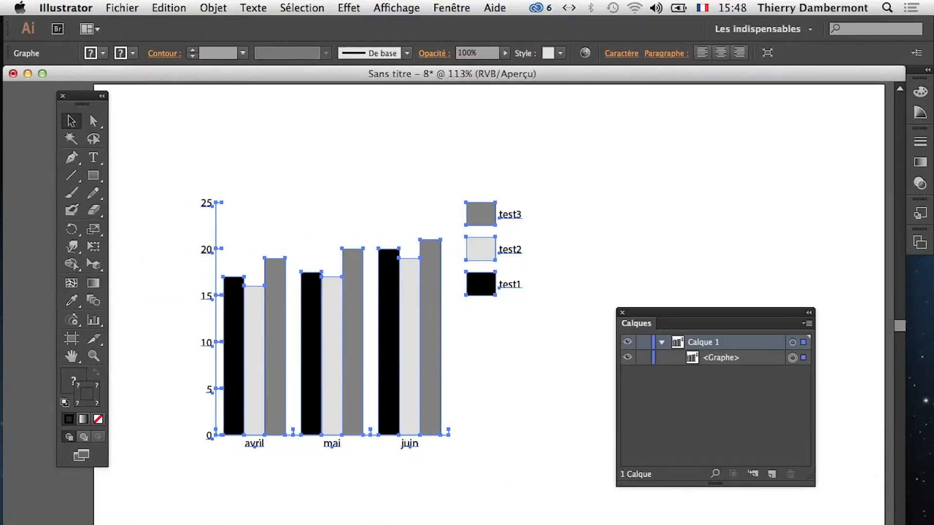
left_click(544, 341)
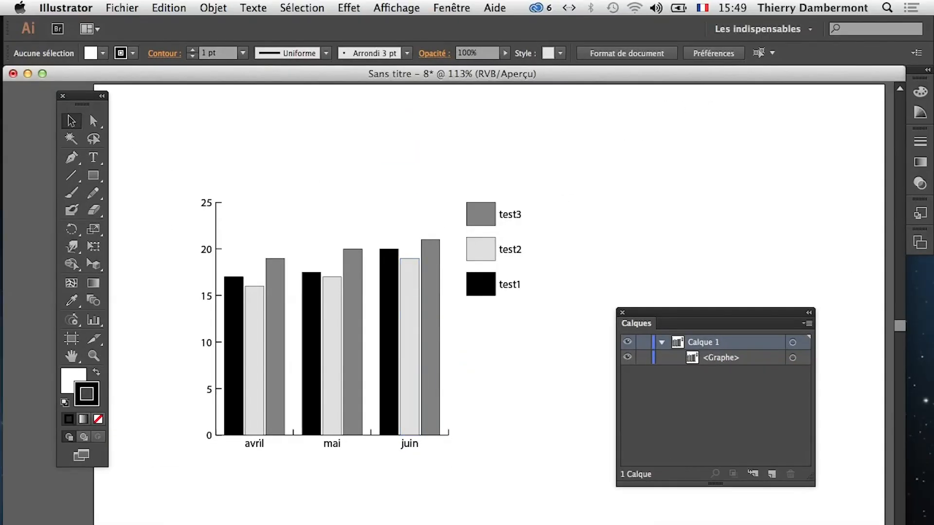
Save the document as "graphes - 01.ai" in the AI-2014-07-24 folder, in Adobe Illustrator format for Illustrator CC (17.0)
left_click(122, 8)
left_click(166, 127)
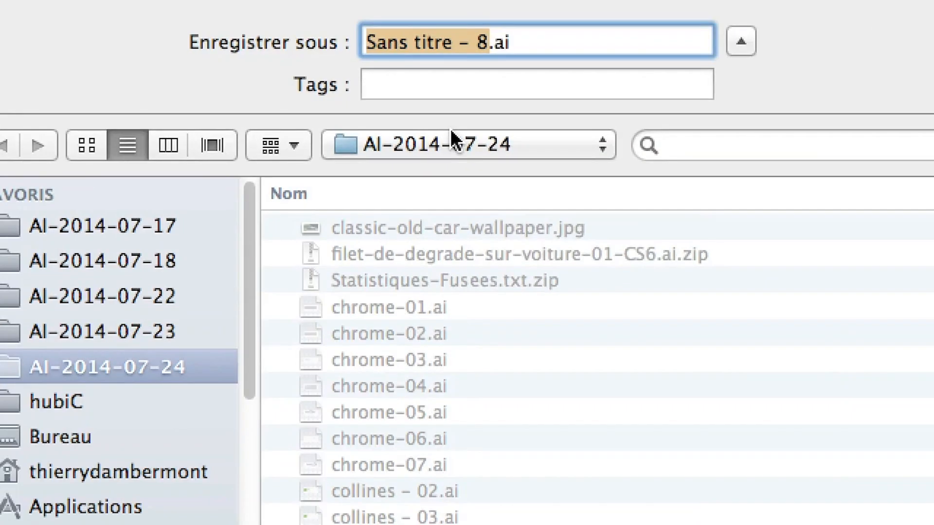
type("graphes - 01")
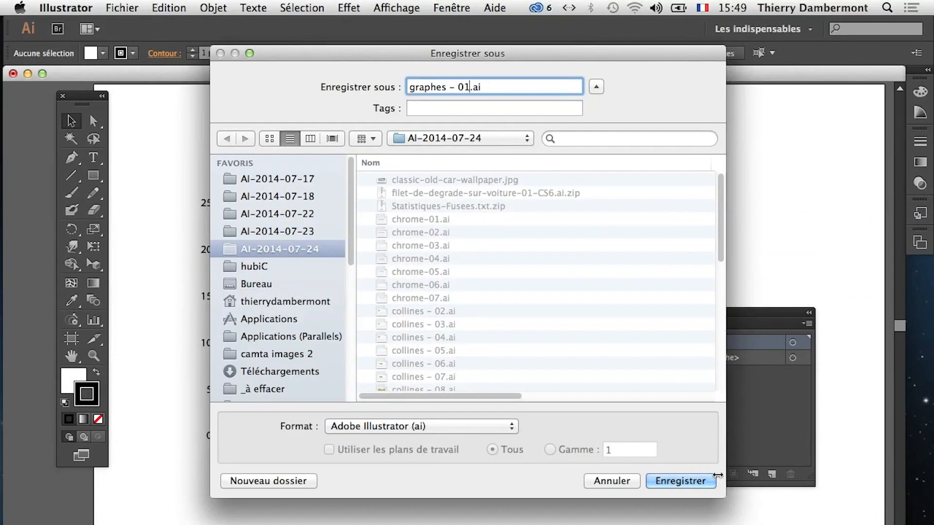
left_click(705, 484)
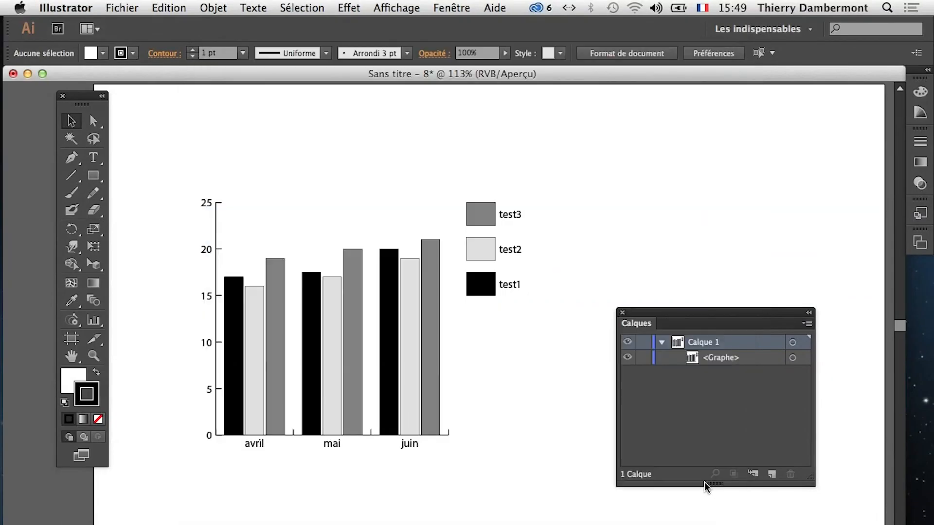
left_click(626, 511)
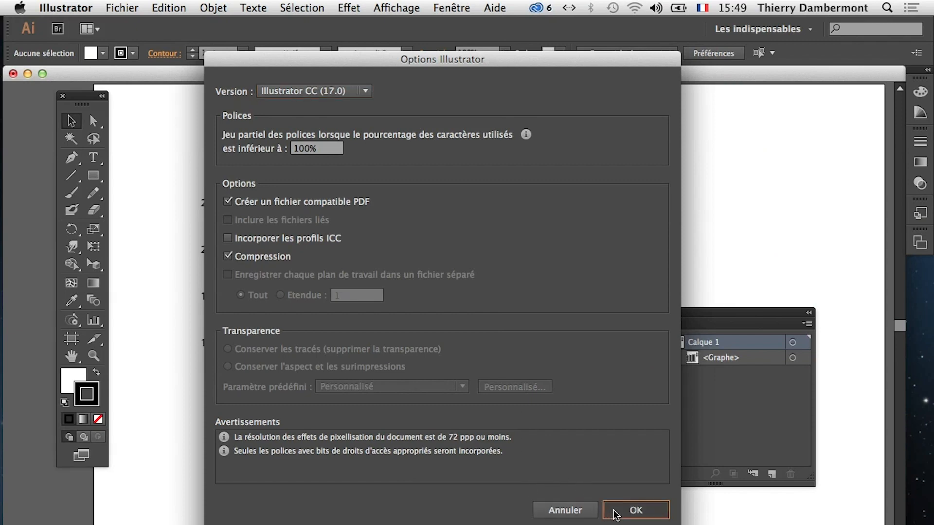
Select the graph and enable "Remplacer les calculs" for the value axis (Axe des valeurs) in its attributes
left_click(390, 337)
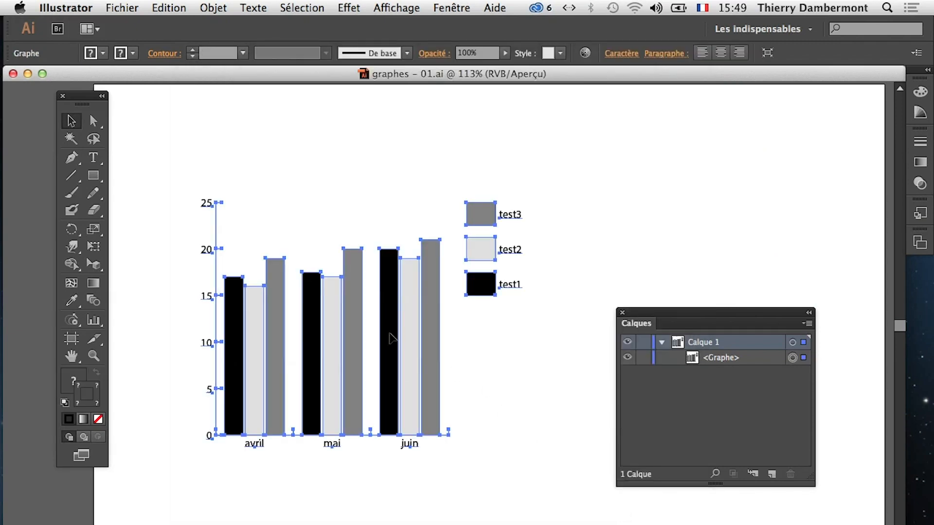
right_click(391, 338)
left_click(464, 410)
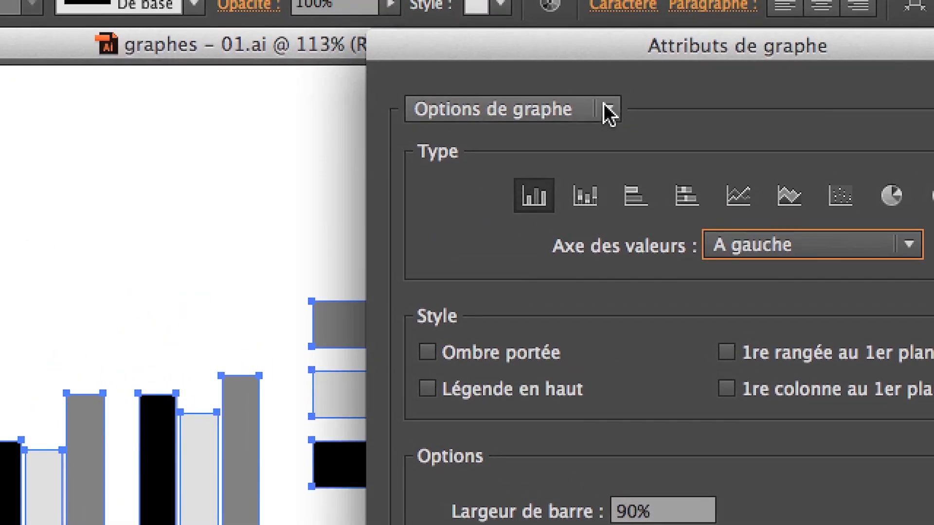
left_click(595, 98)
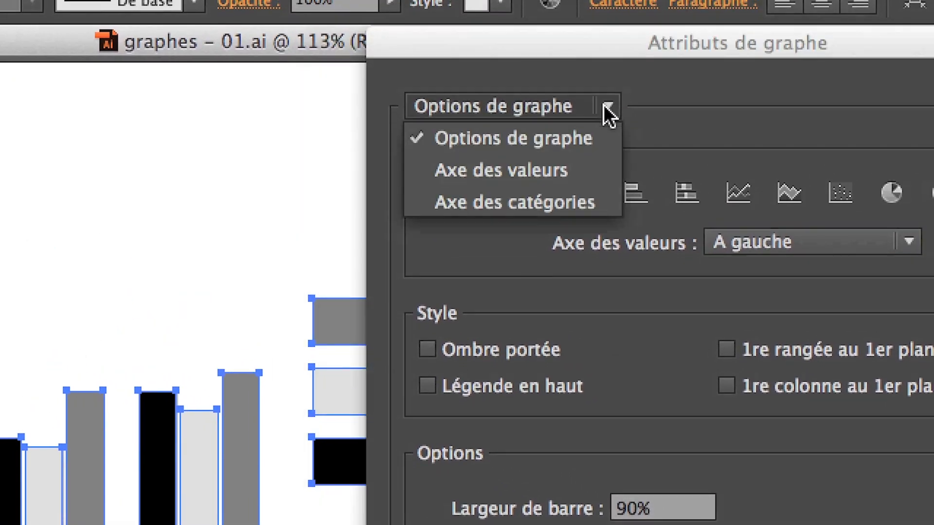
left_click(605, 134)
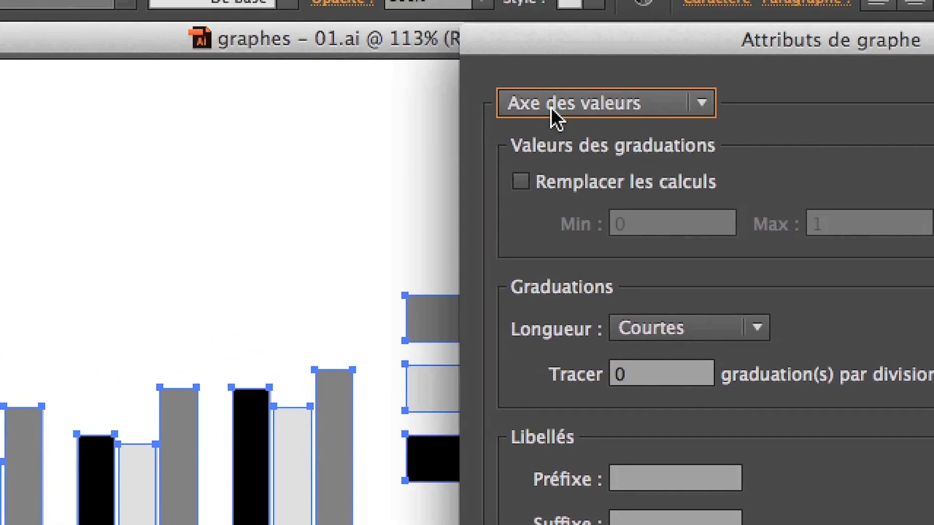
left_click(553, 107)
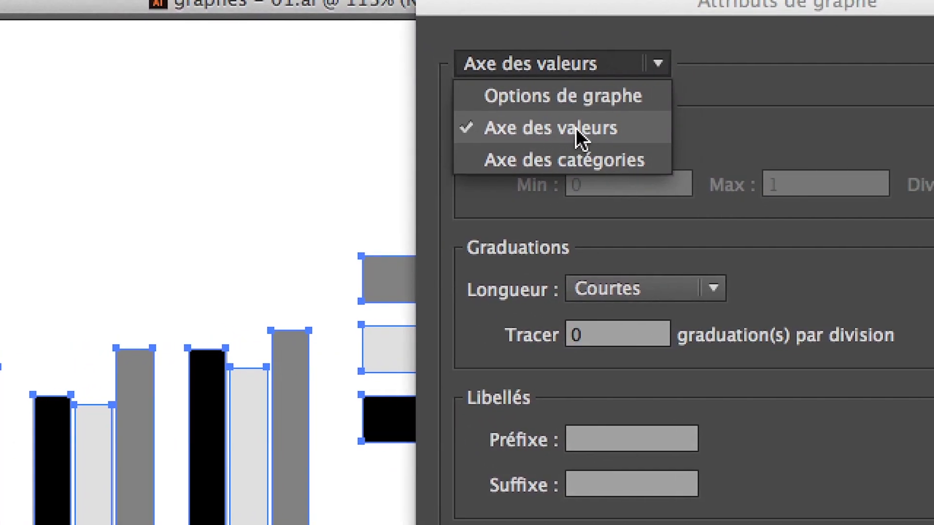
left_click(577, 129)
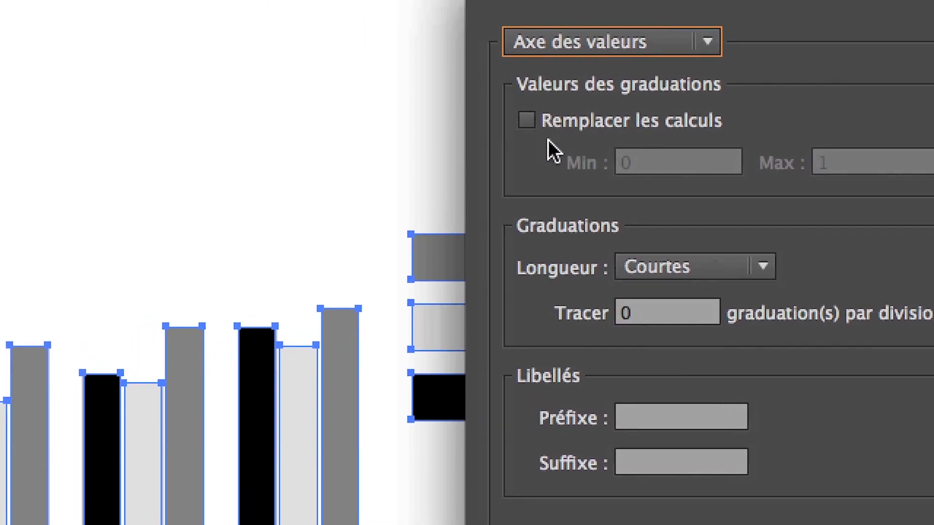
left_click(543, 149)
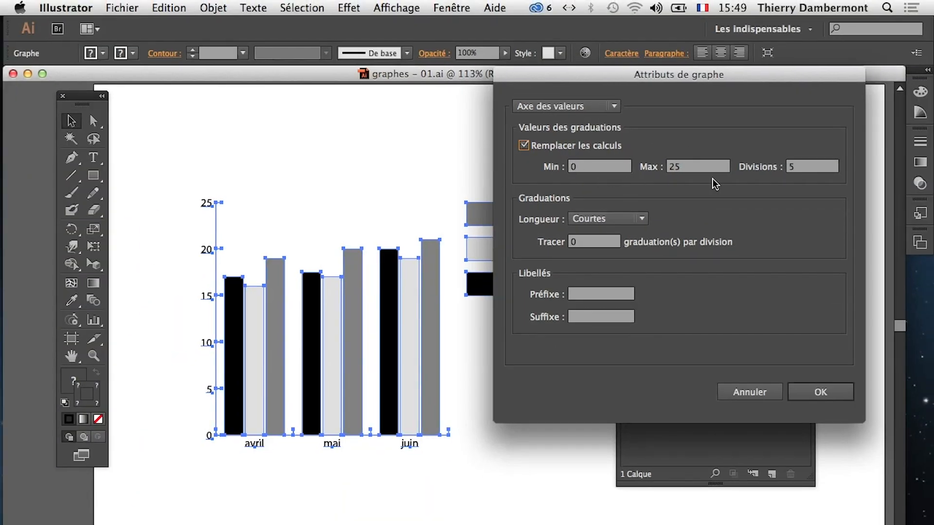
Move the attributes dialog clear of the graph, set the value axis minimum (Min) to 15, and apply it
left_click_drag(688, 78, 726, 170)
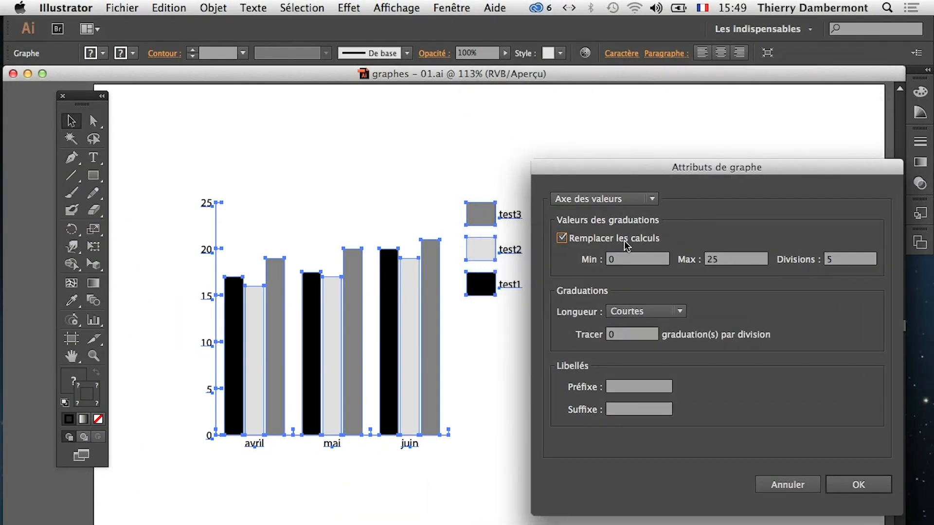
left_click_drag(618, 170, 623, 242)
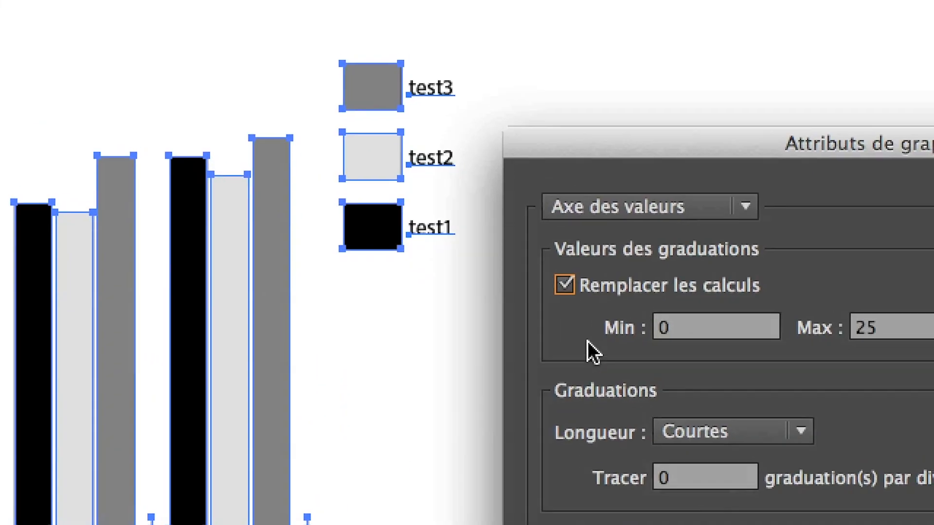
left_click(640, 336)
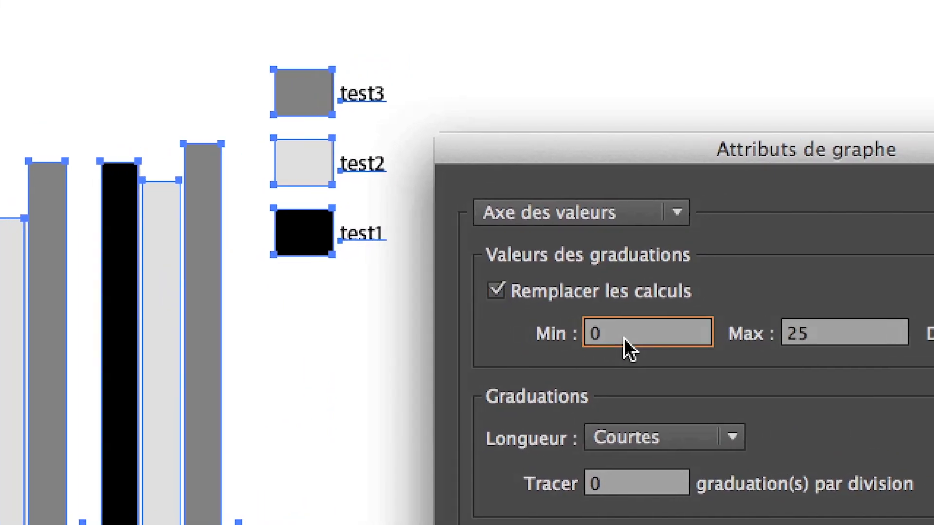
type("15")
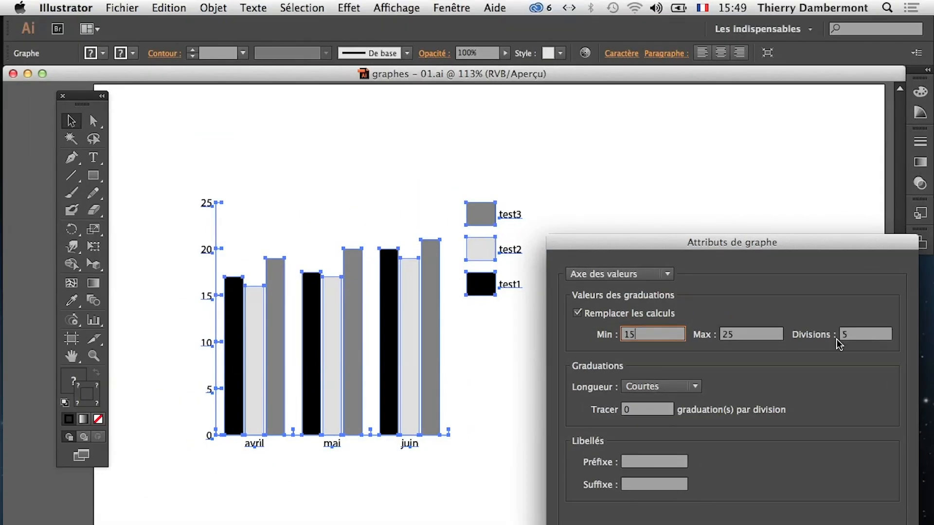
key("Return")
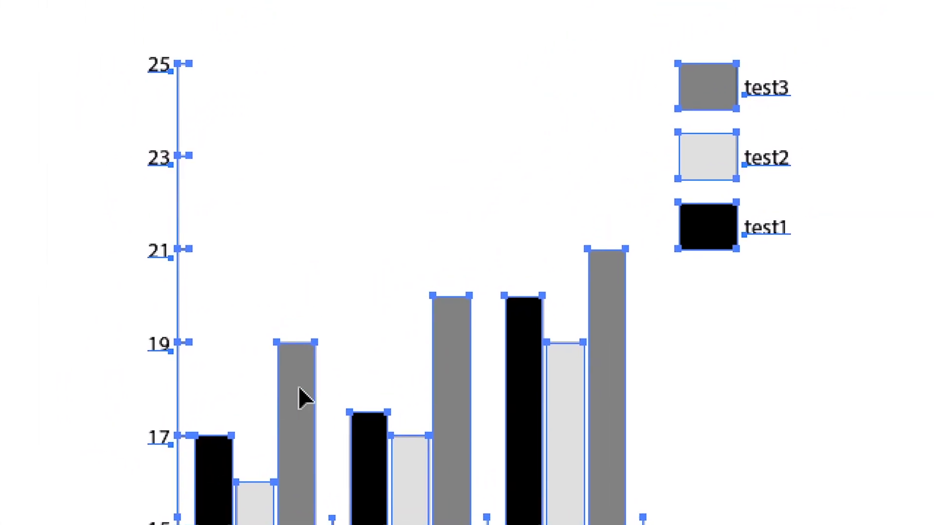
Set the number of divisions on the graph's value axis to 6 in its attributes and apply it
right_click(384, 312)
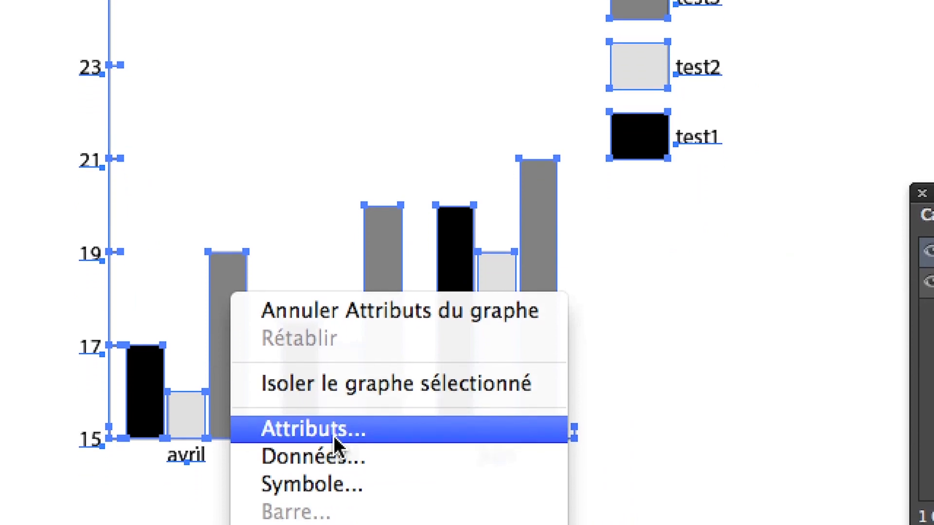
left_click(333, 434)
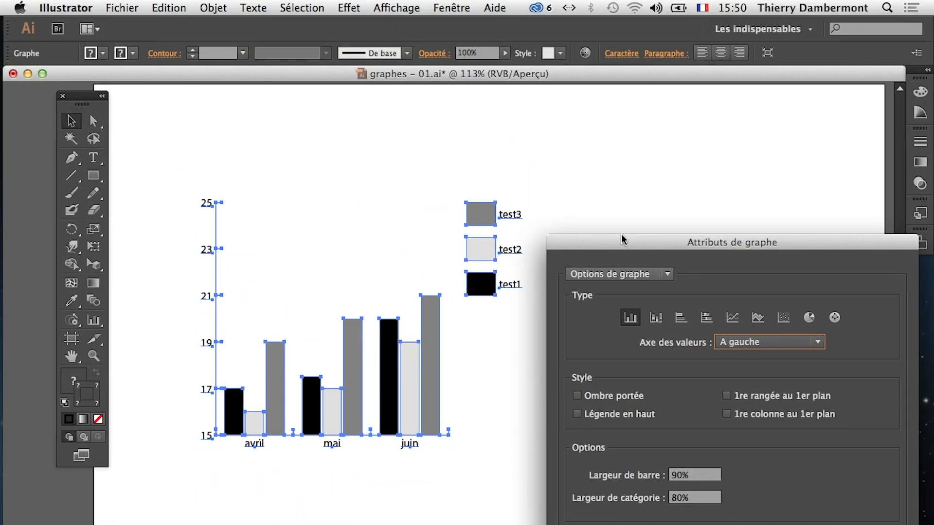
left_click(871, 118)
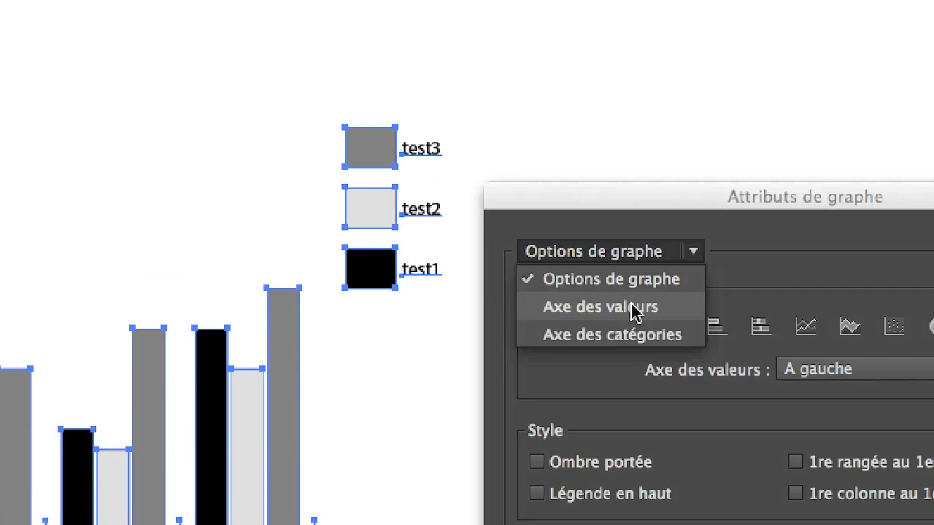
left_click(631, 304)
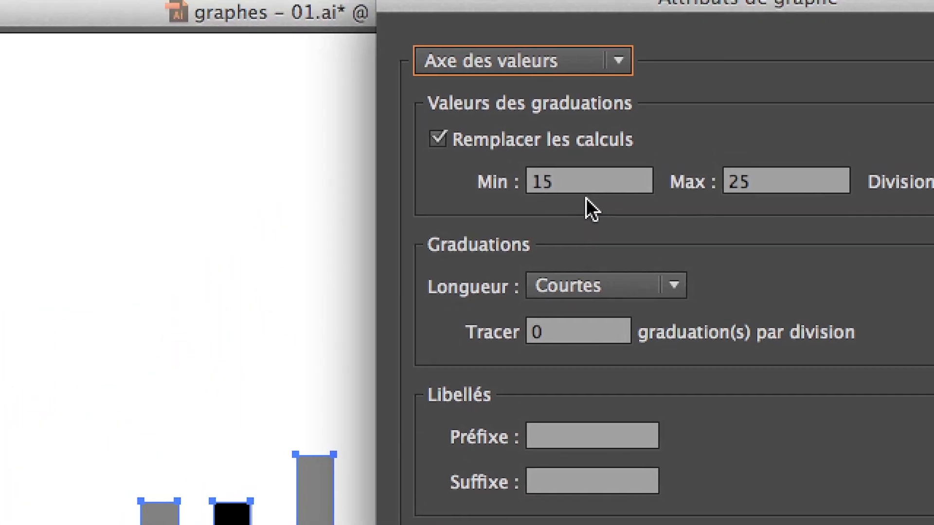
double_click(535, 183)
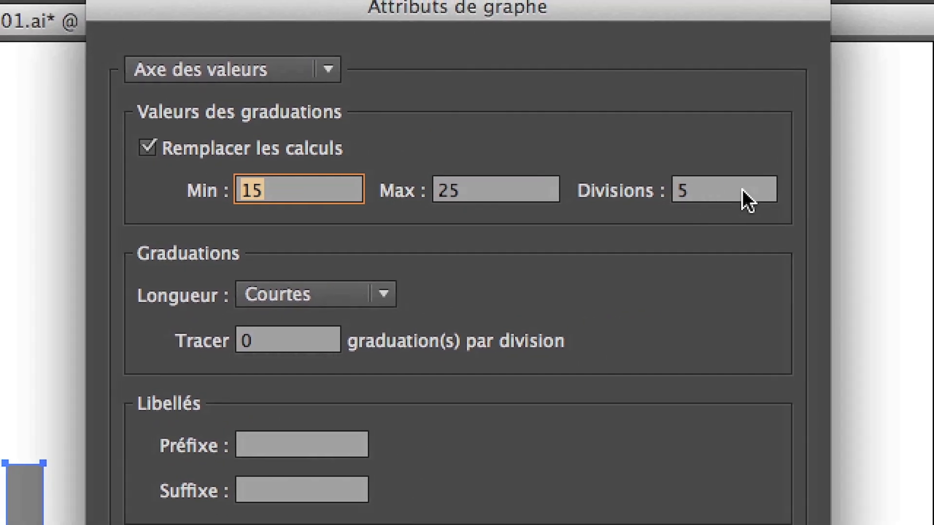
left_click(893, 149)
double_click(721, 196)
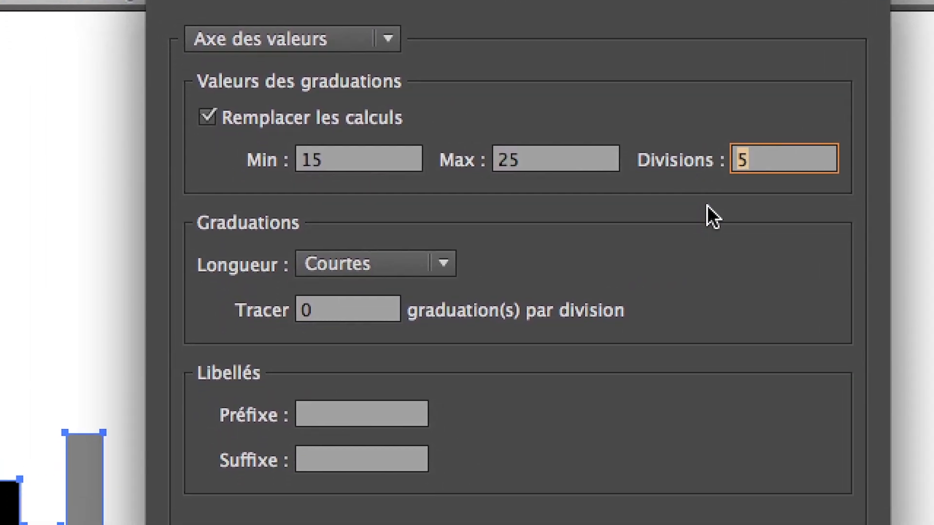
type("6")
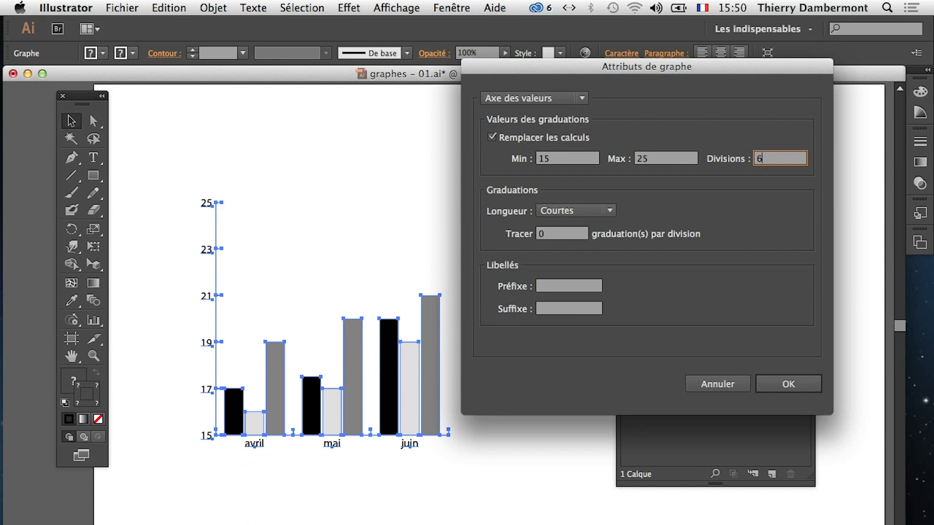
key("Return")
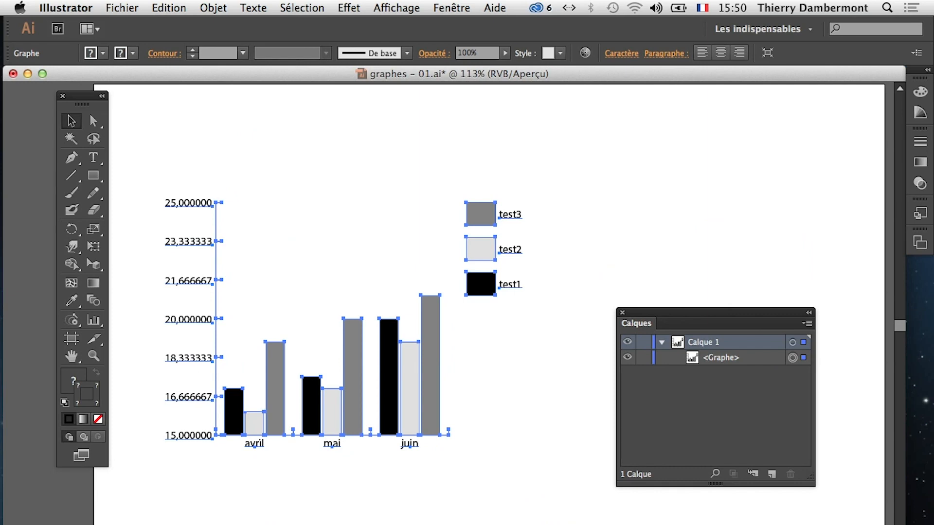
Set the value axis divisions to 10 in the graph's attributes and apply the change
right_click(277, 375)
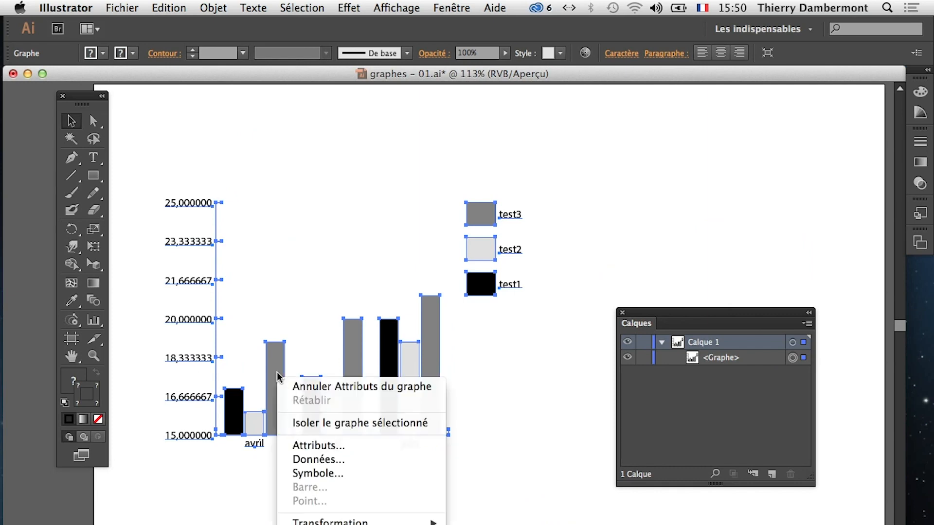
left_click(362, 444)
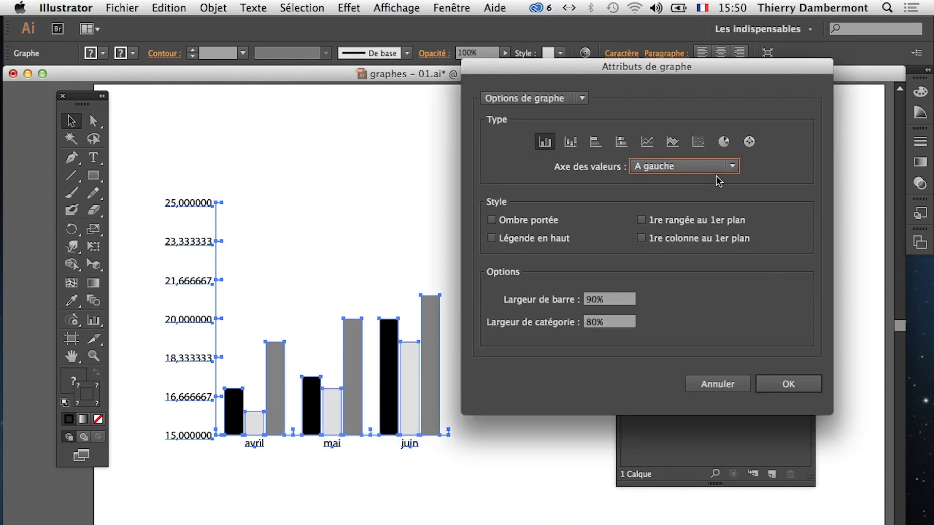
left_click(502, 101)
left_click(507, 125)
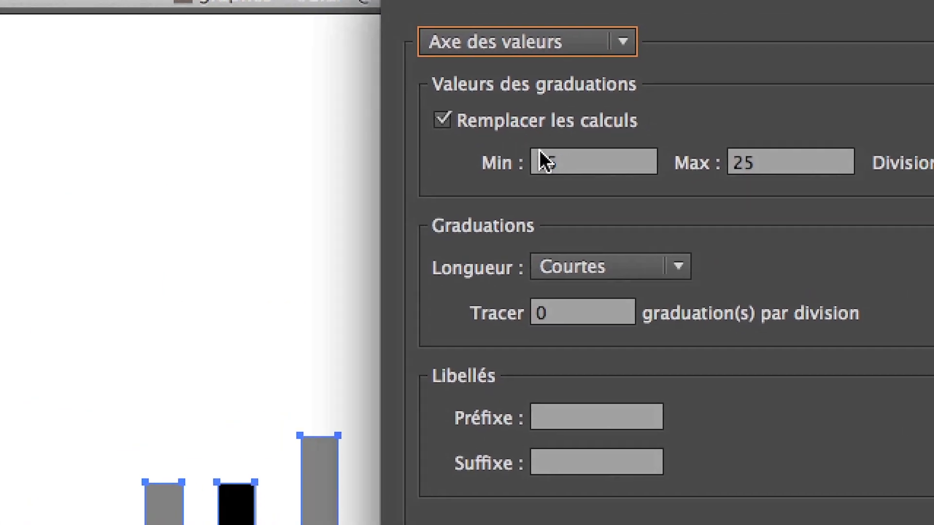
double_click(538, 157)
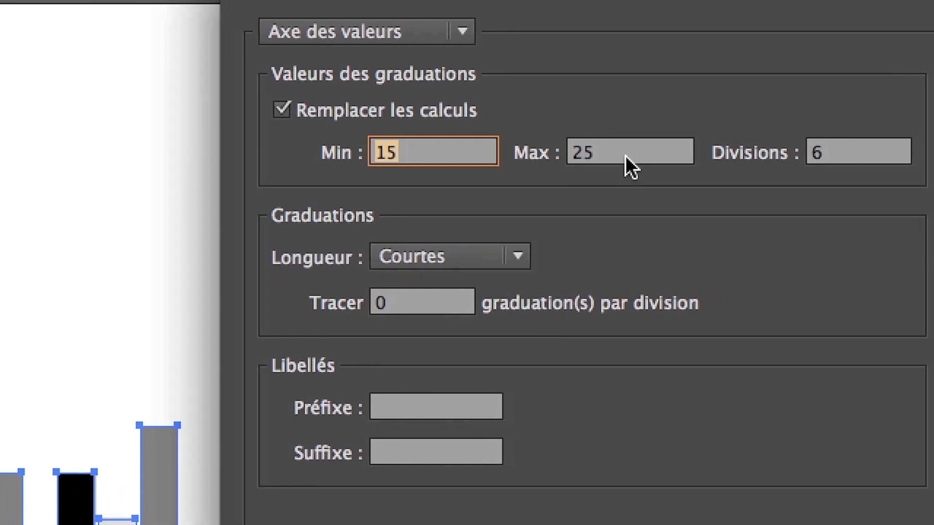
double_click(740, 158)
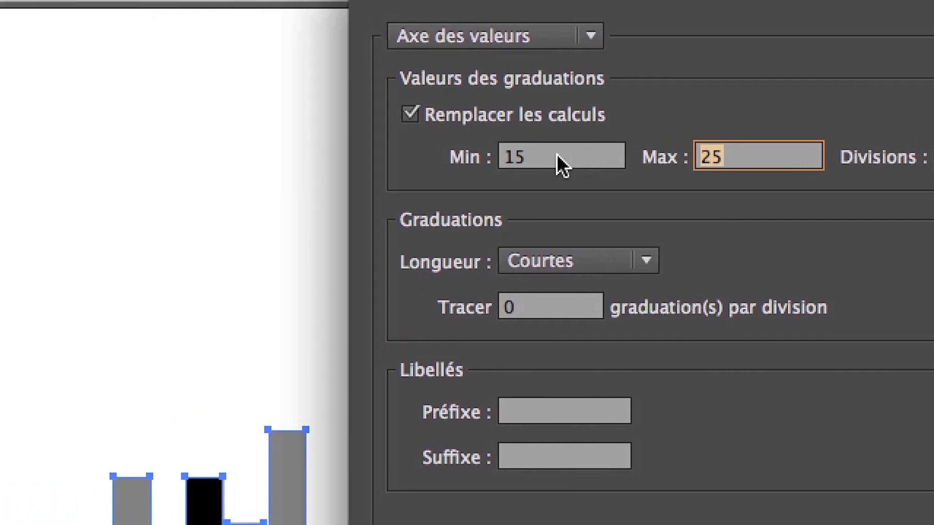
double_click(414, 155)
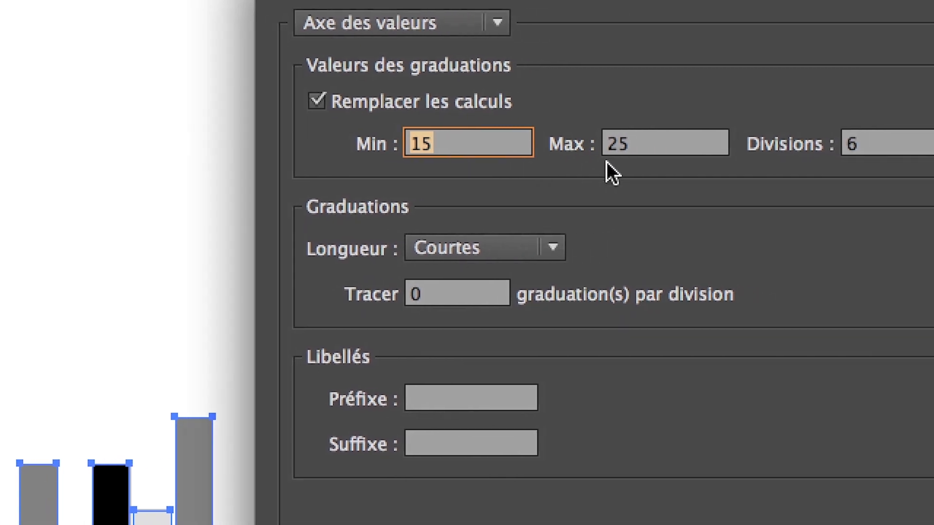
double_click(890, 145)
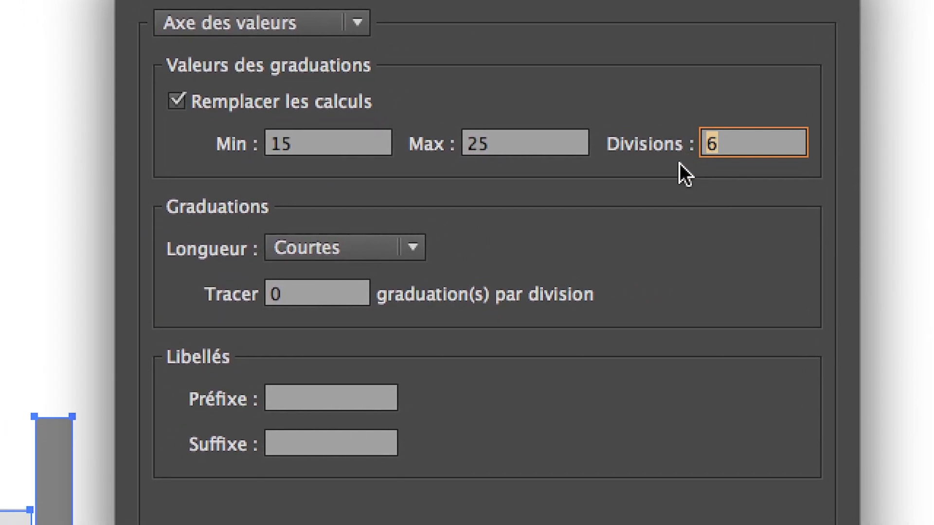
type("10")
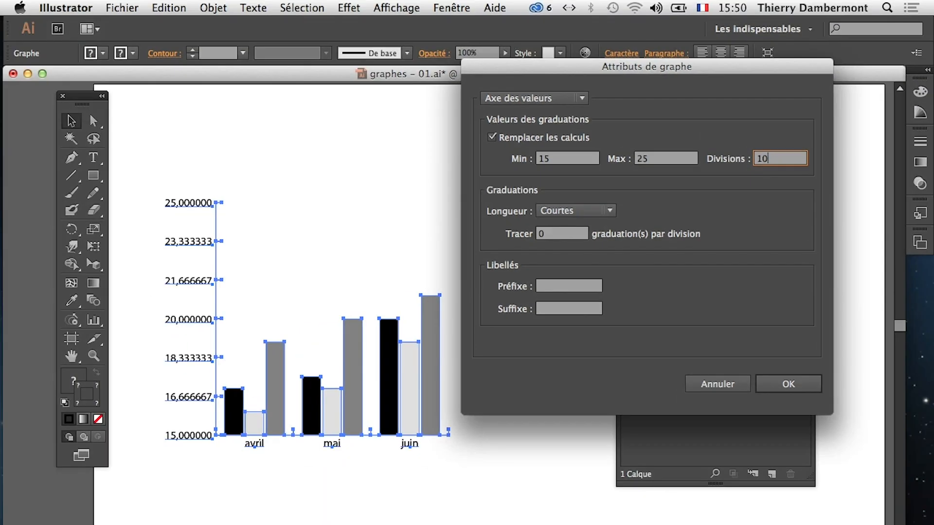
key("Return")
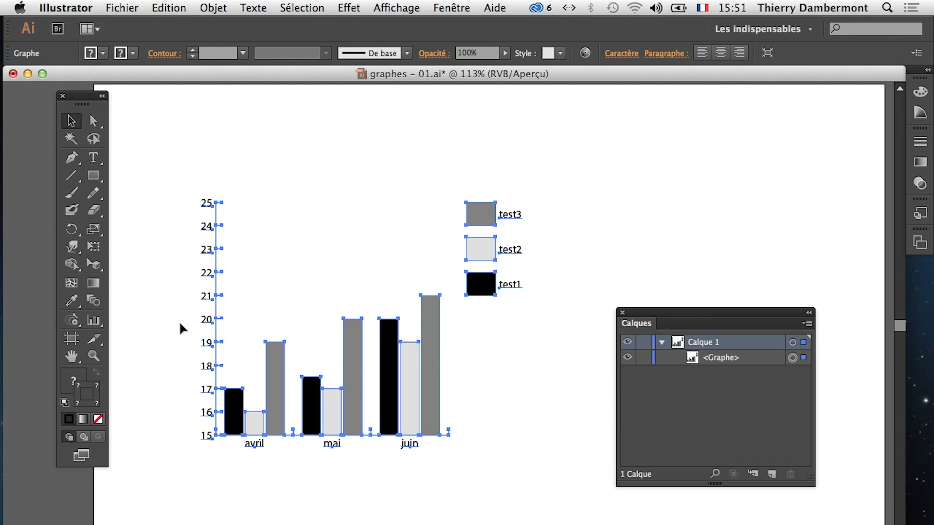
Set the value axis tick length (Longueur) to "Longues" in the graph's attributes and apply it
right_click(394, 335)
left_click(471, 414)
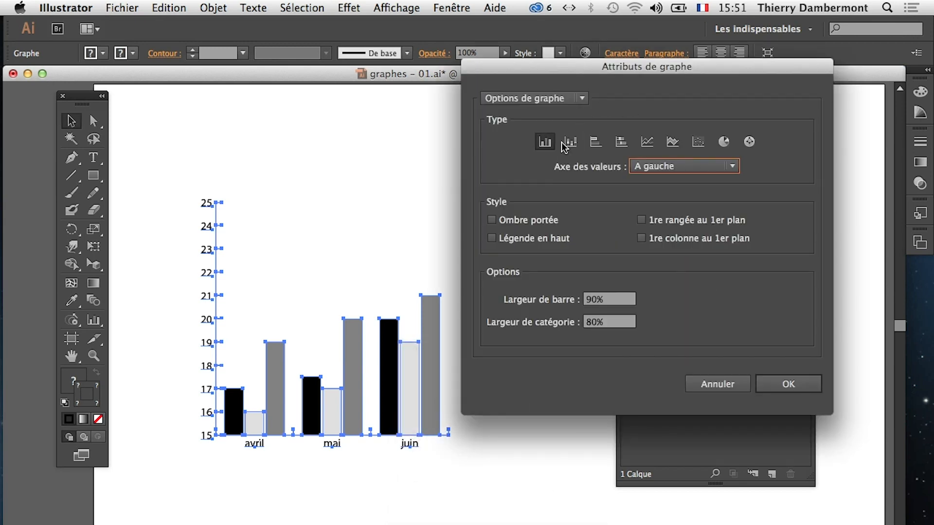
left_click(533, 98)
left_click(535, 130)
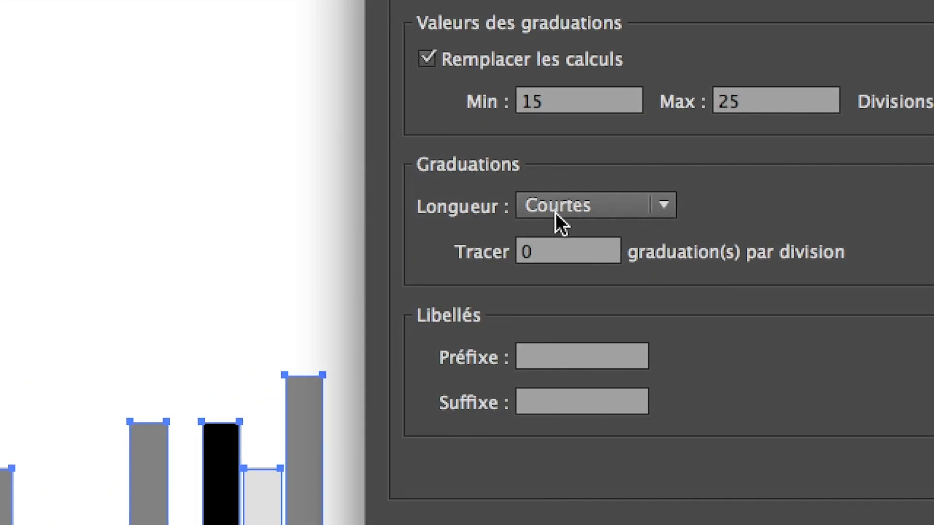
left_click(556, 214)
left_click(561, 253)
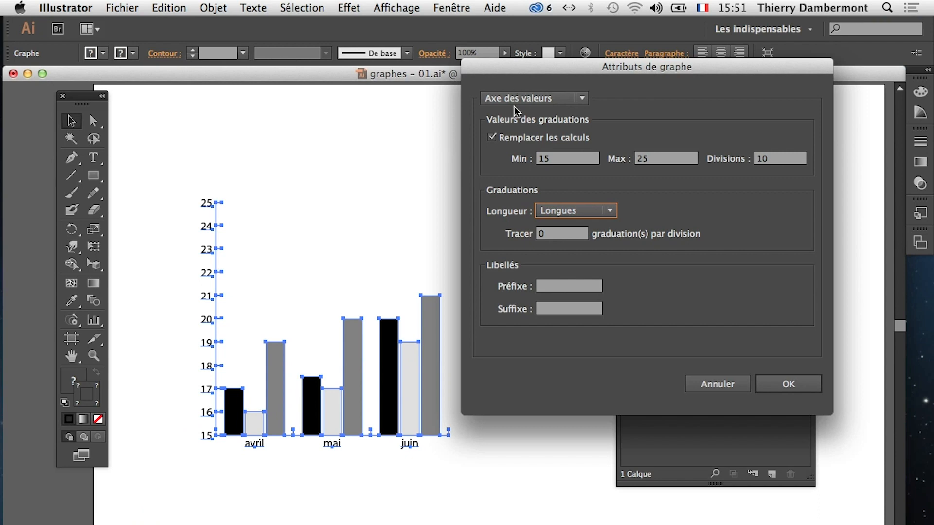
left_click(788, 384)
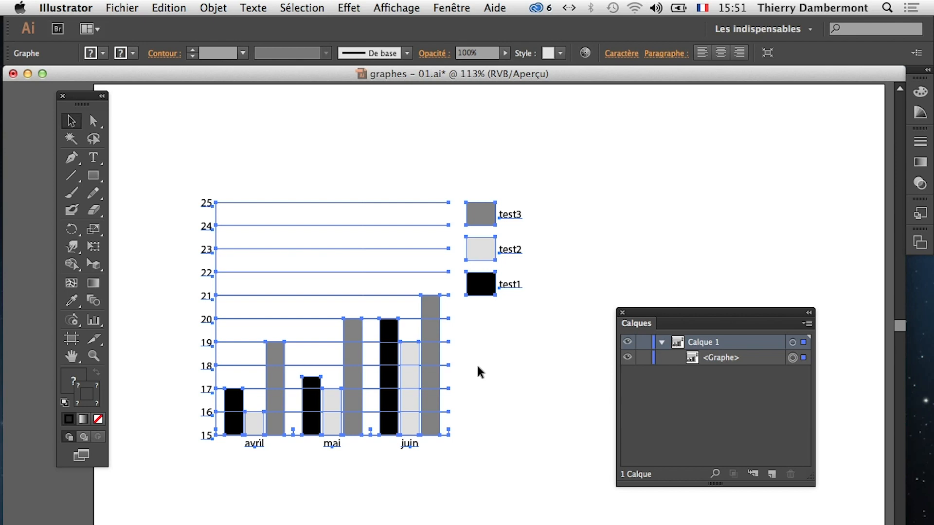
Set the category axis tick length (Longueur) to "Longues" in the graph's attributes and apply it
right_click(351, 326)
left_click(435, 397)
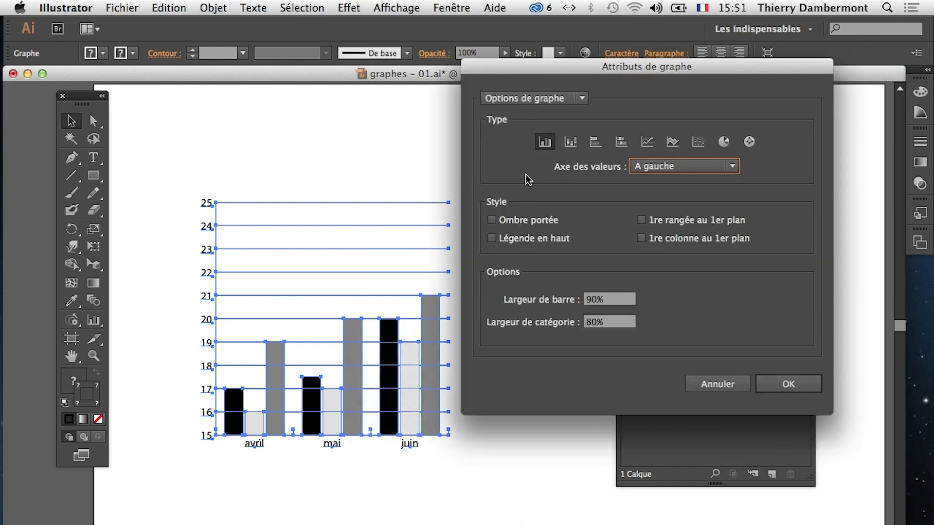
left_click(538, 99)
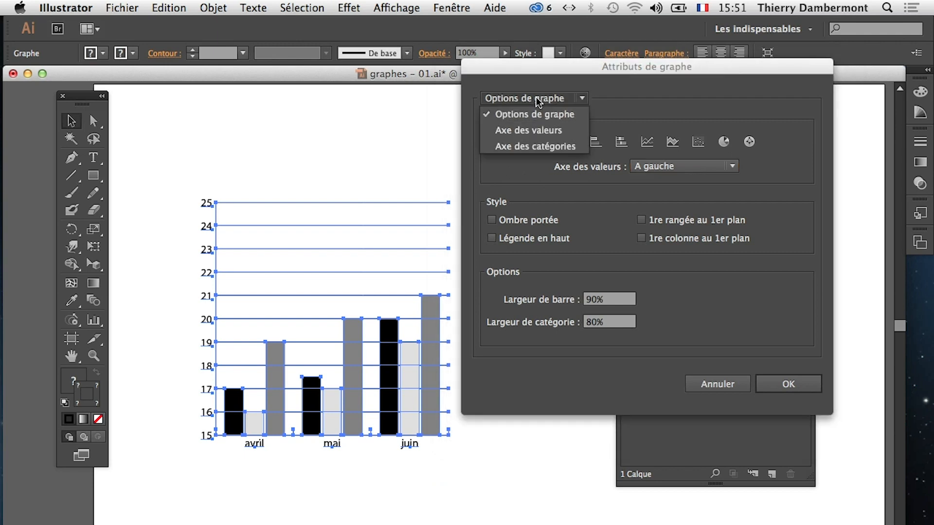
left_click(540, 145)
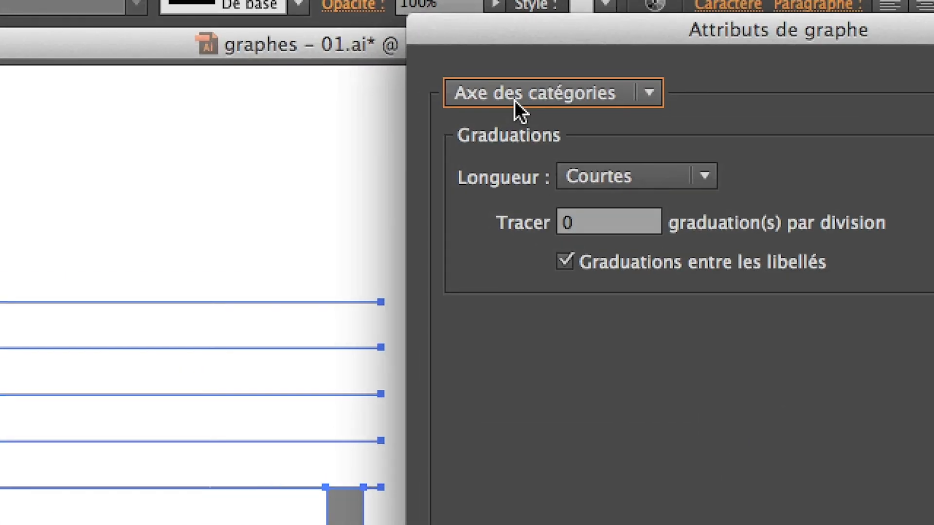
left_click(515, 101)
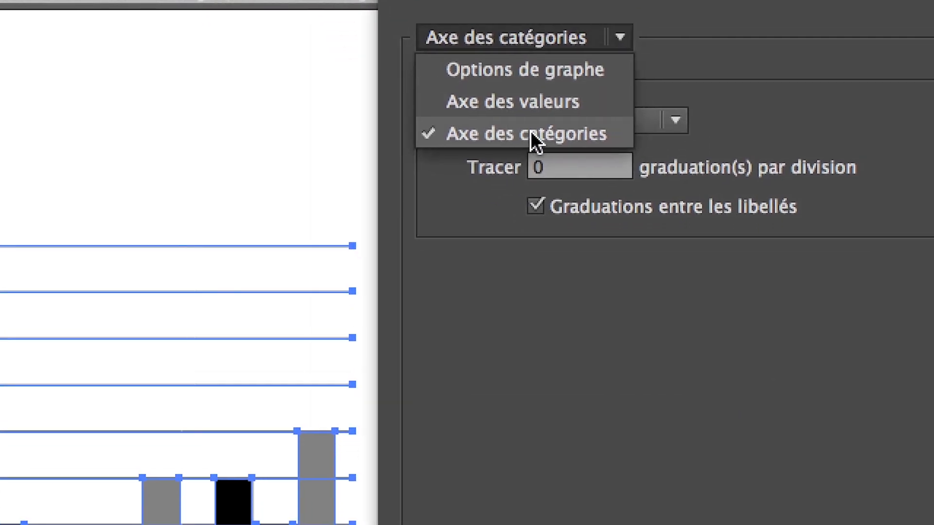
left_click(535, 139)
left_click(584, 124)
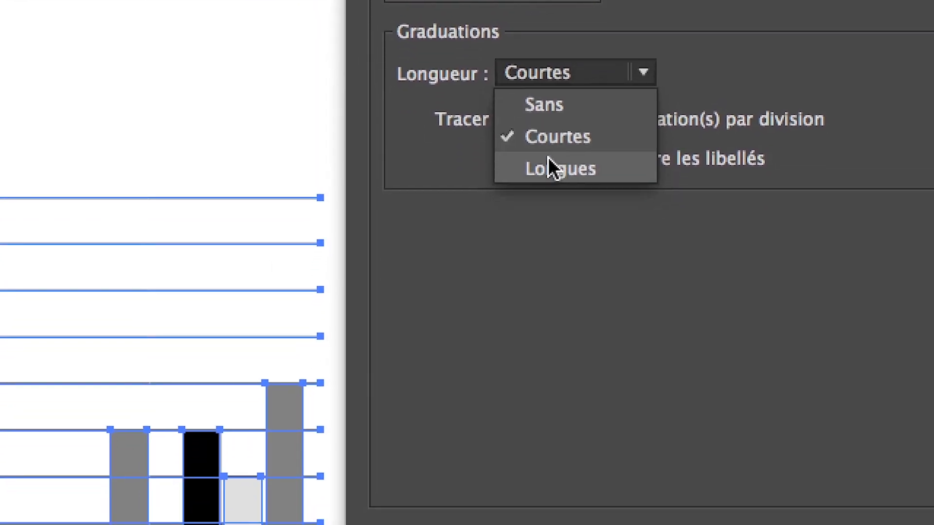
left_click(550, 168)
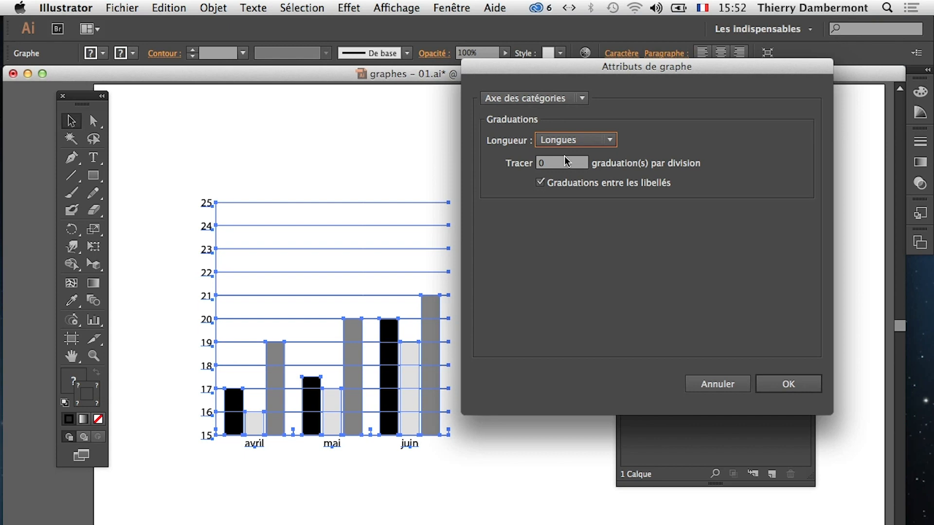
left_click(777, 386)
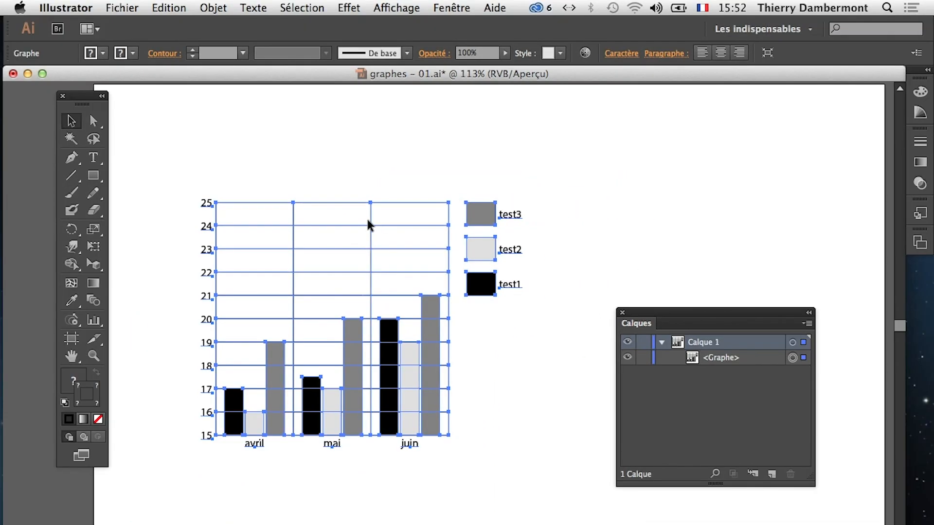
Set the category axis tick length (Longueur) to "Sans" in the graph's attributes, apply it, and deselect the graph
right_click(370, 227)
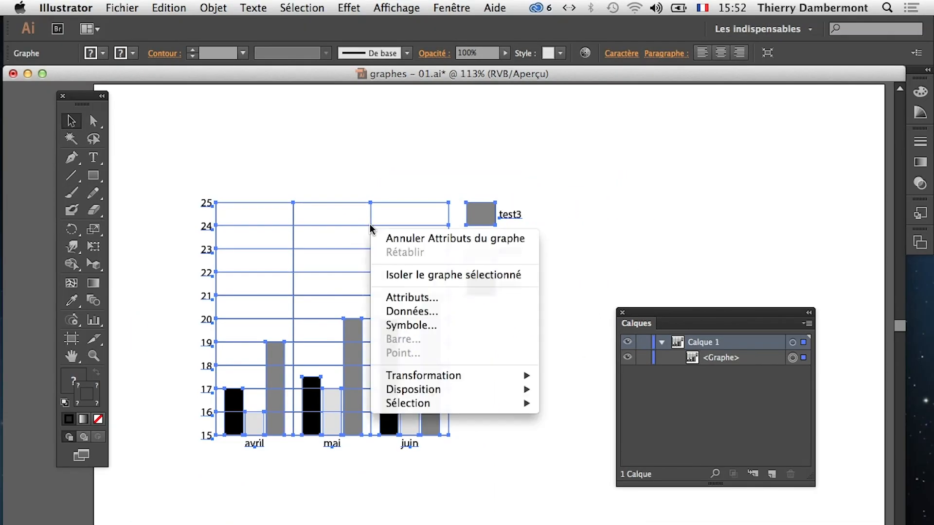
left_click(413, 297)
left_click(515, 100)
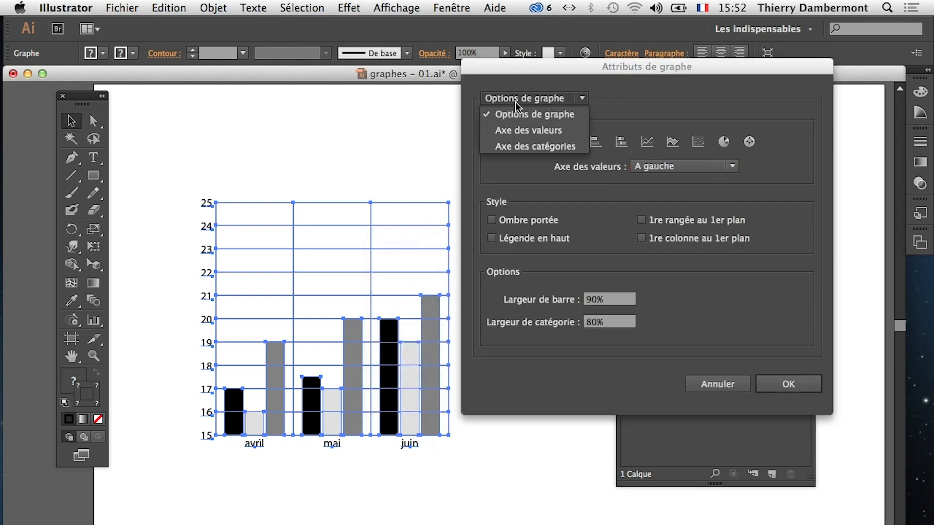
left_click(516, 146)
left_click(559, 140)
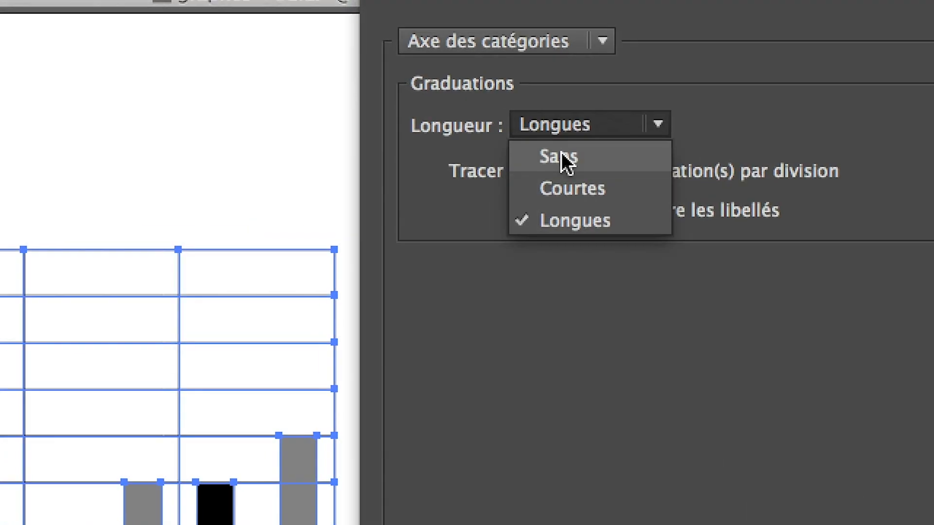
left_click(562, 155)
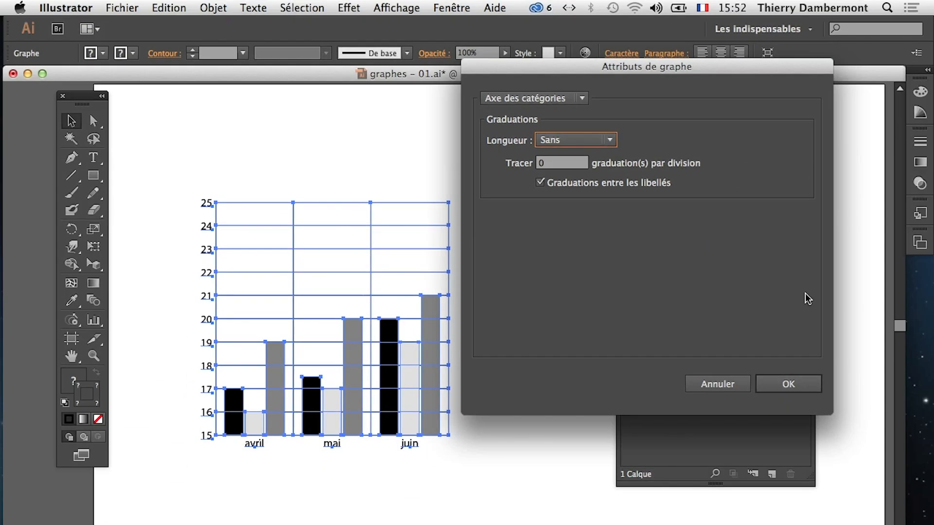
left_click(787, 384)
left_click(508, 365)
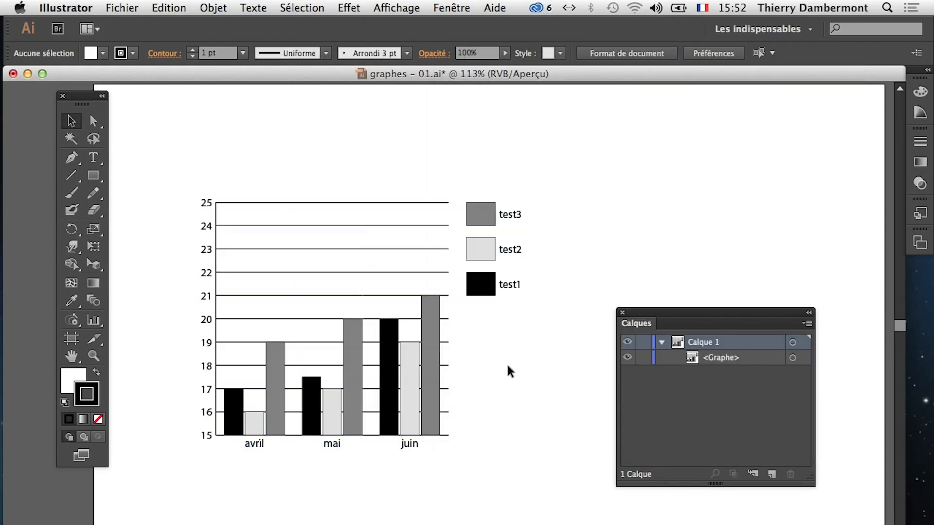
Save the document under the new name "graphes - 02.ai" in Adobe Illustrator format
left_click(122, 7)
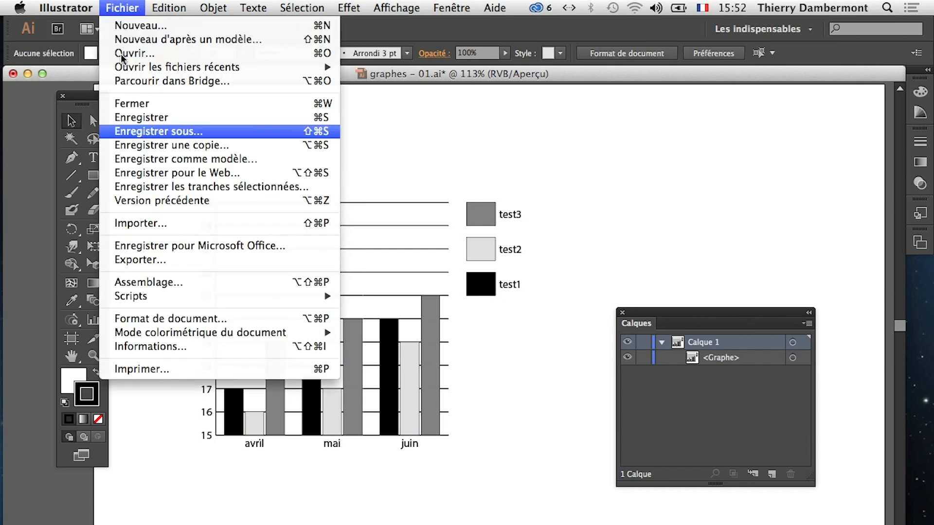
left_click(161, 137)
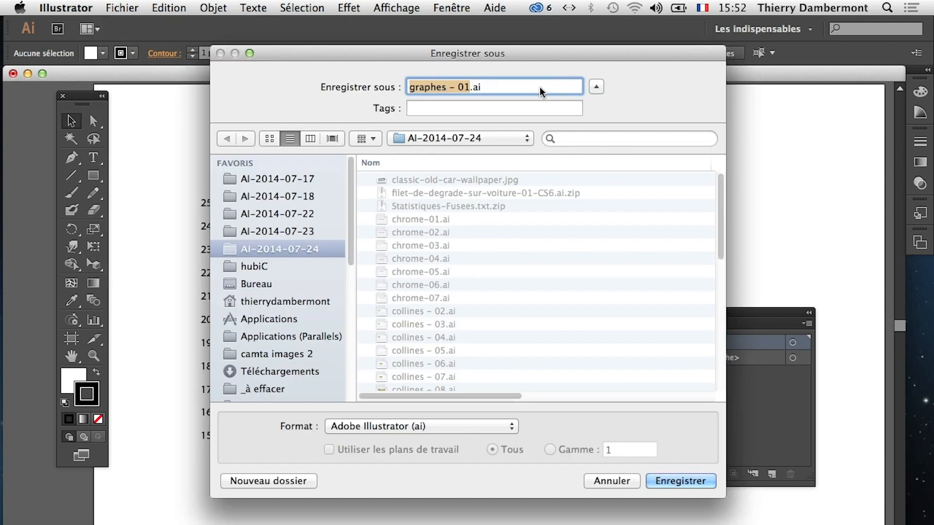
left_click(476, 89)
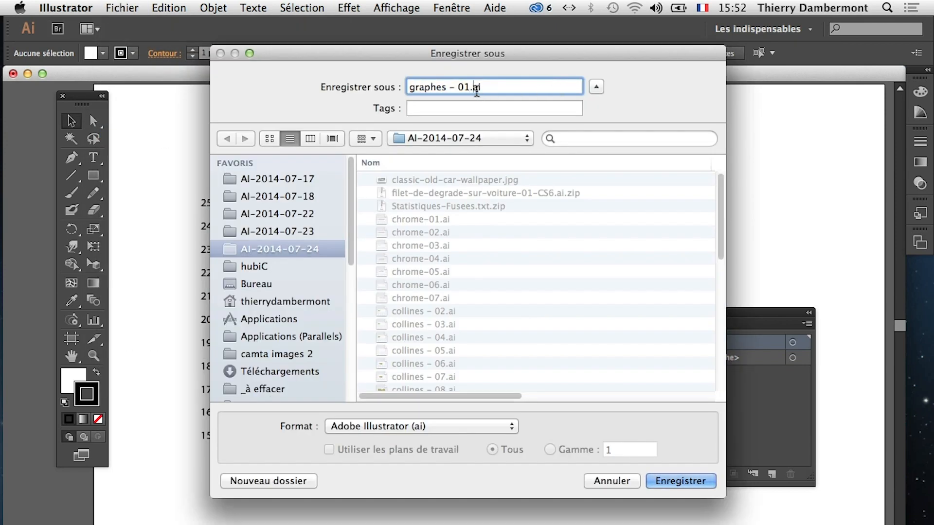
key("Left")
key("BackSpace")
type("2")
left_click(669, 482)
key("Return")
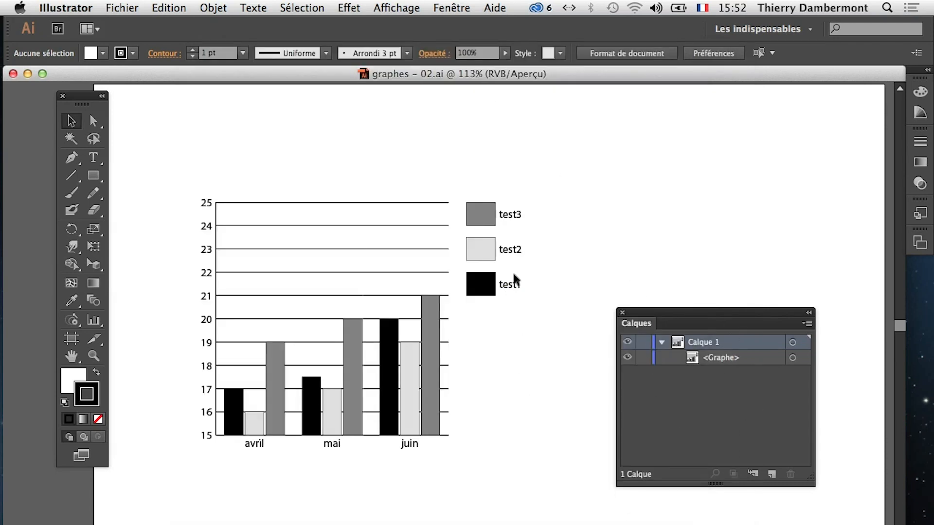
Open the graph's data, transpose its rows and columns, and apply the change to the graph
left_click(277, 204)
right_click(312, 229)
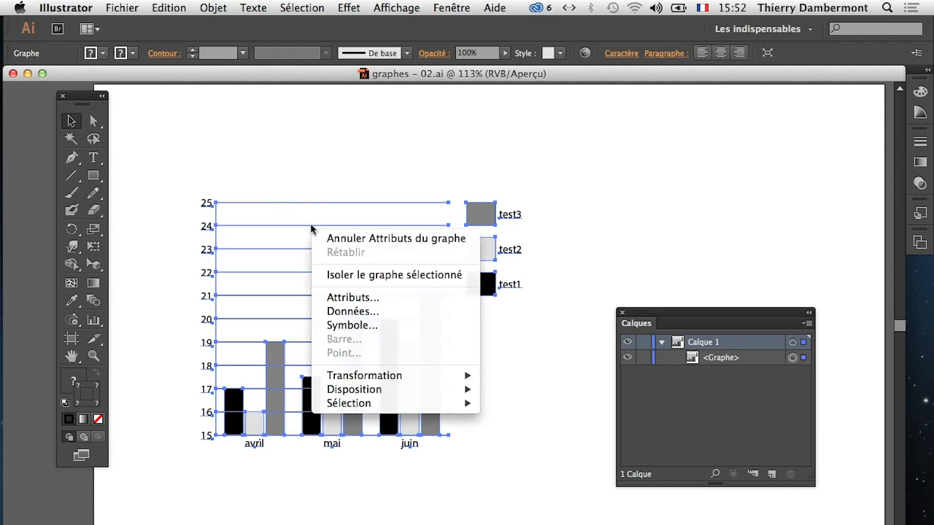
left_click(343, 312)
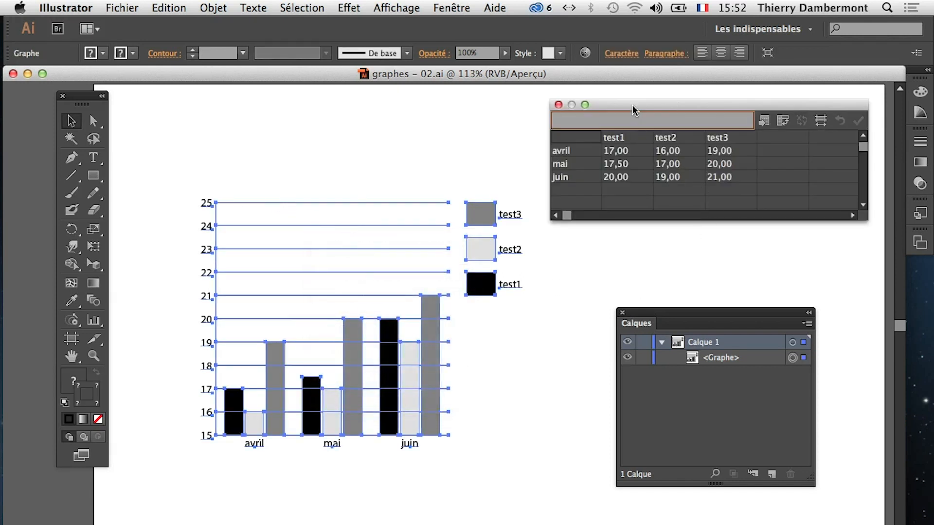
left_click_drag(631, 106, 607, 113)
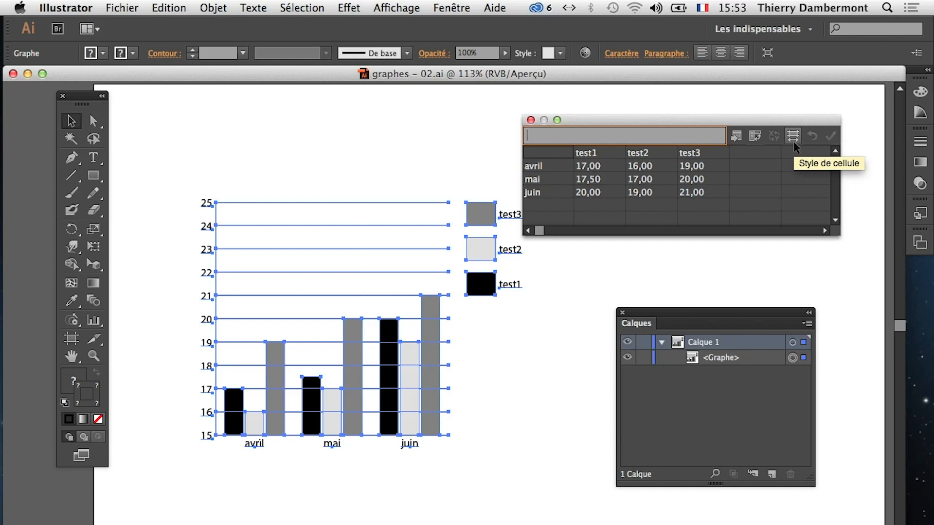
left_click(757, 138)
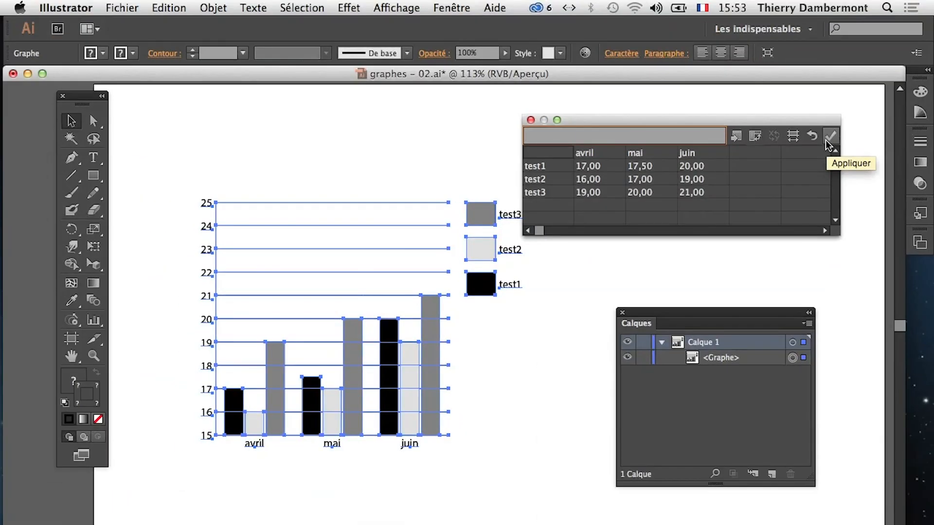
left_click(826, 138)
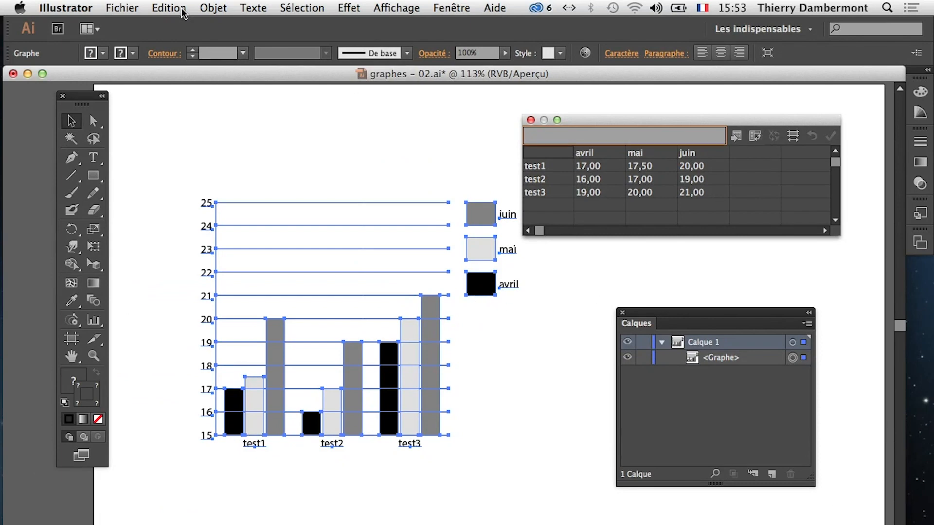
Undo the transposition of the graph data and deselect the graph
left_click(165, 8)
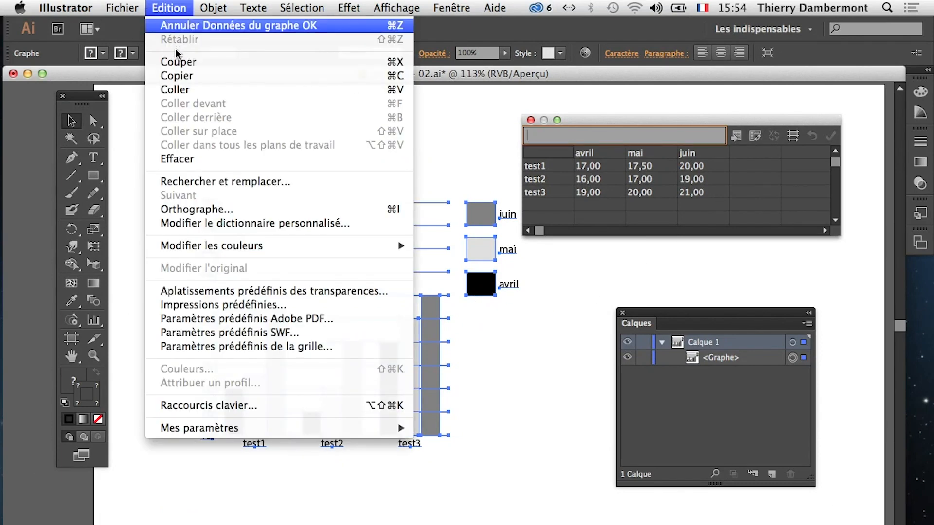
left_click(180, 25)
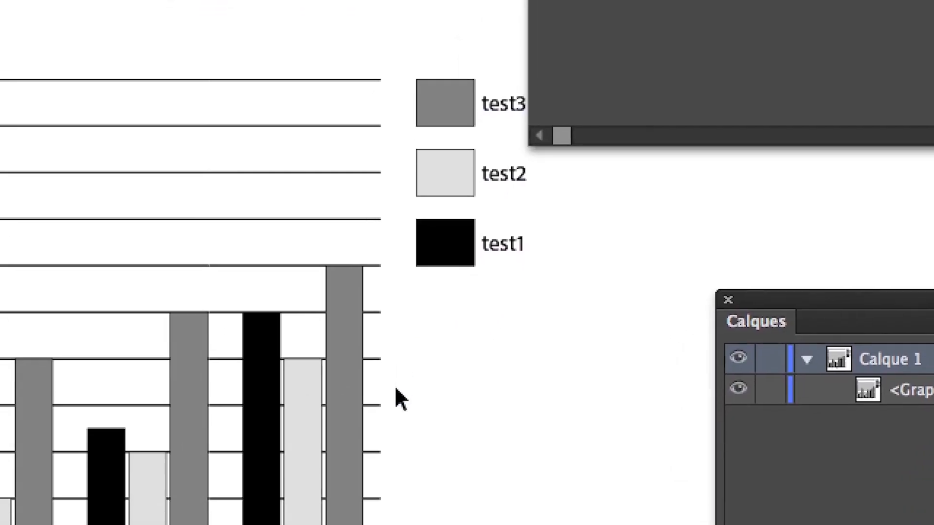
left_click(278, 515)
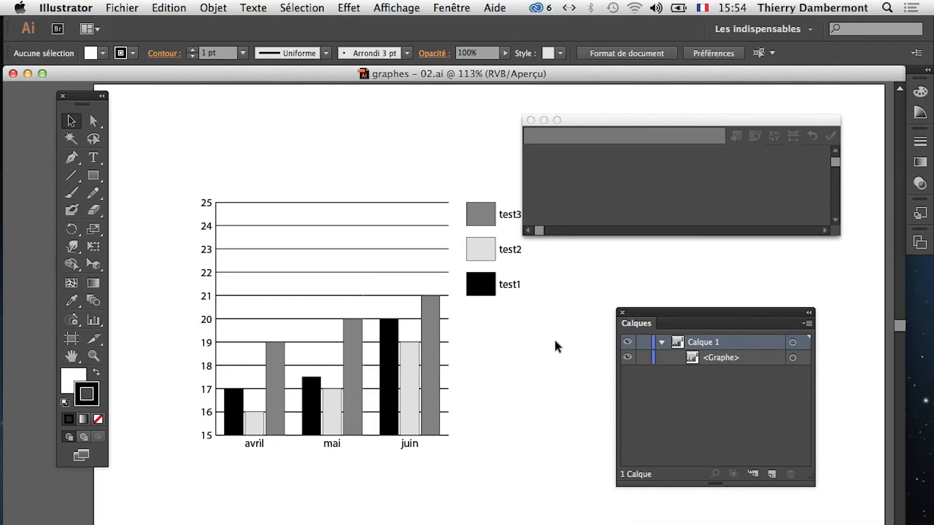
left_click(238, 226)
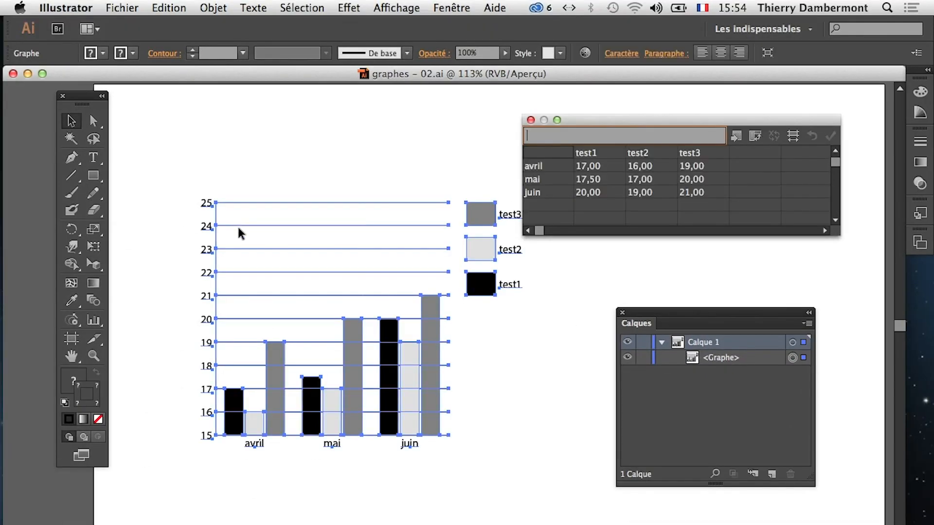
left_click(410, 4)
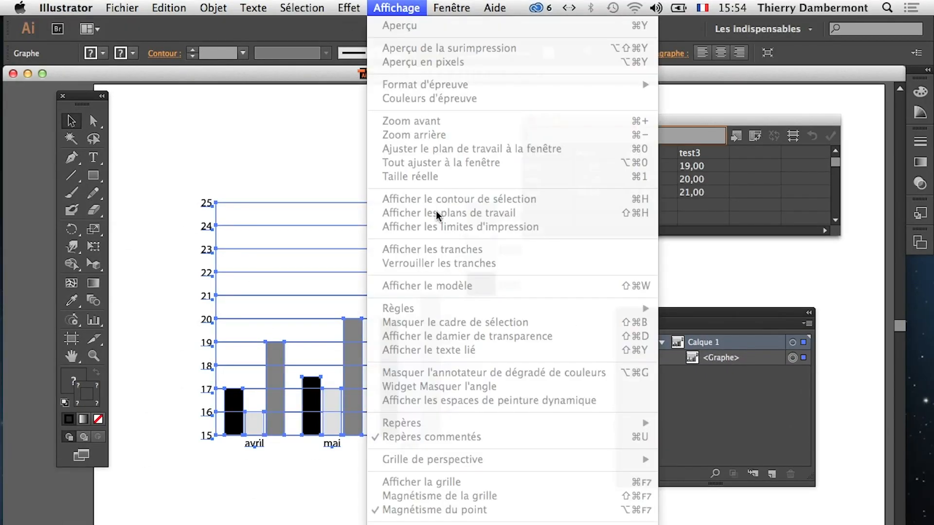
left_click(311, 157)
left_click(269, 169)
left_click(261, 202)
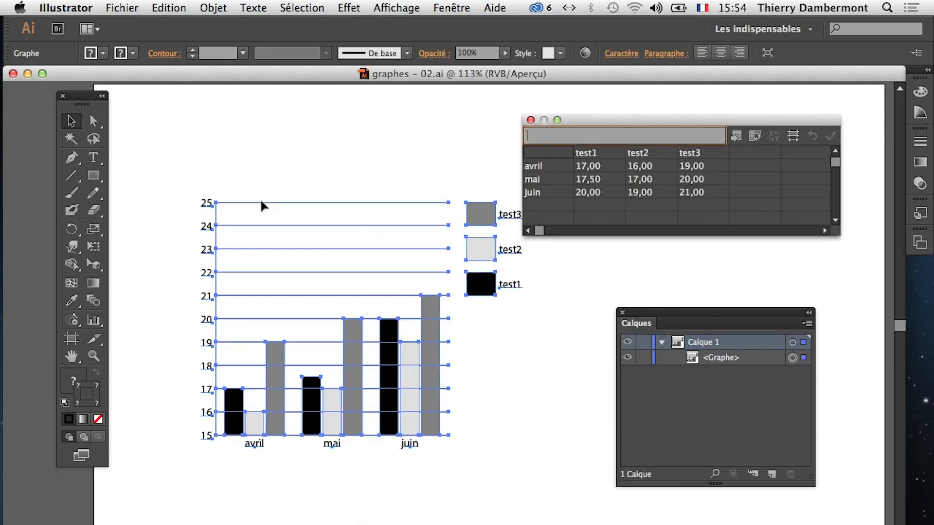
left_click(393, 4)
left_click(681, 82)
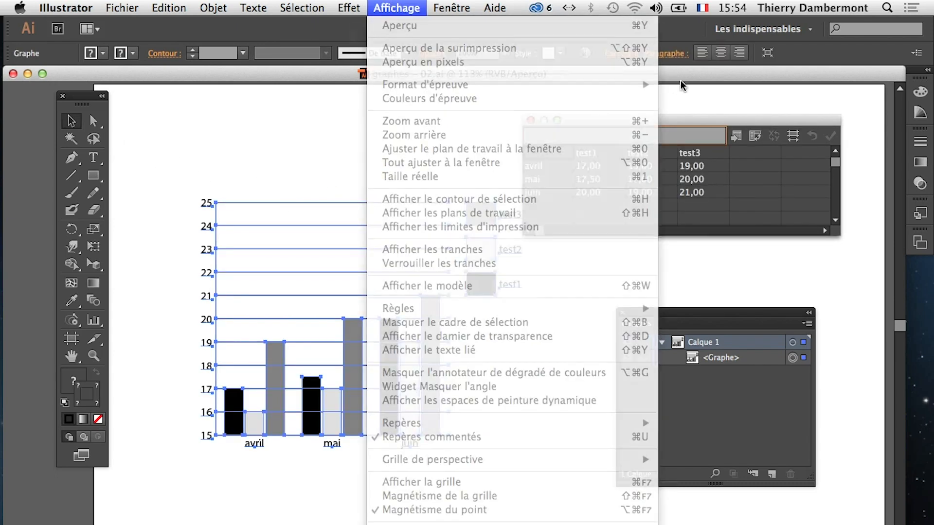
Close the graph data window, select the graph again, and hide its selection edges
left_click(530, 120)
left_click(354, 188)
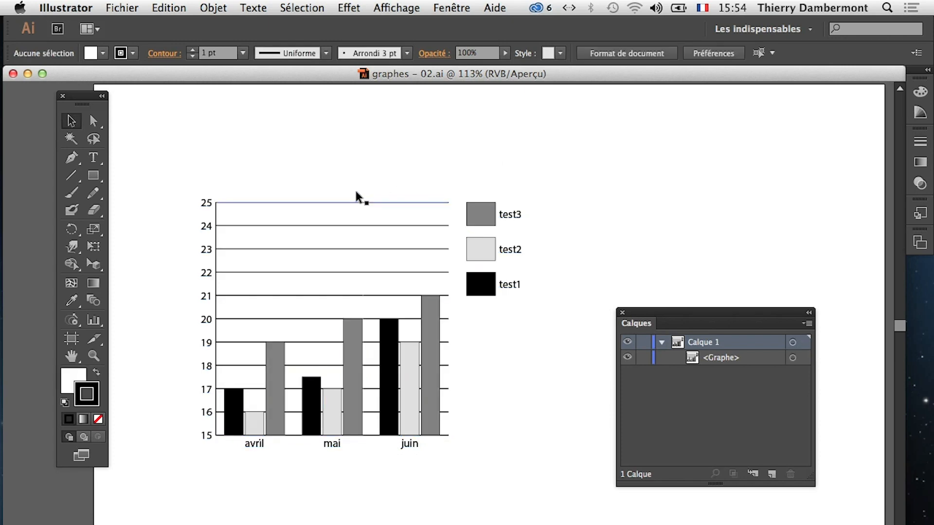
left_click(355, 201)
left_click(416, 8)
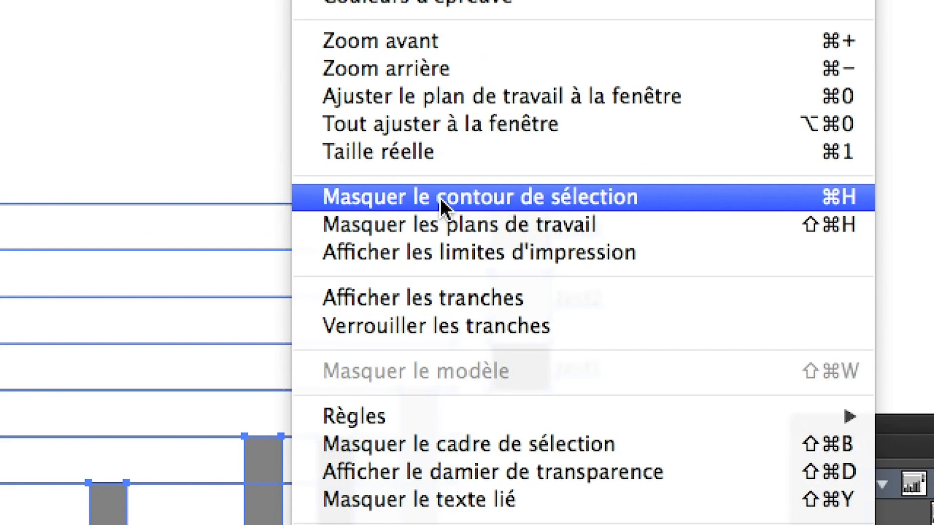
left_click(441, 200)
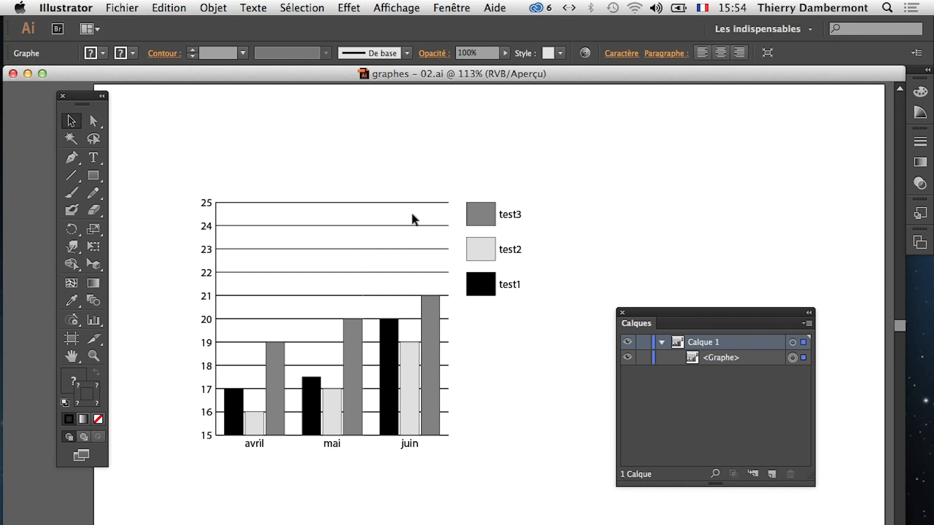
Open the graph's data and add a juillet row with 18 for test1 and 8 for test2
right_click(384, 206)
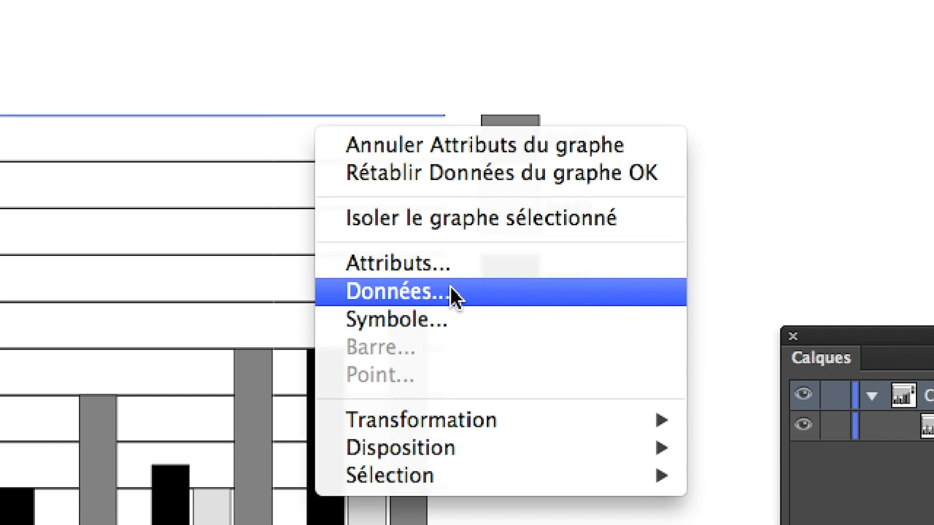
left_click(450, 287)
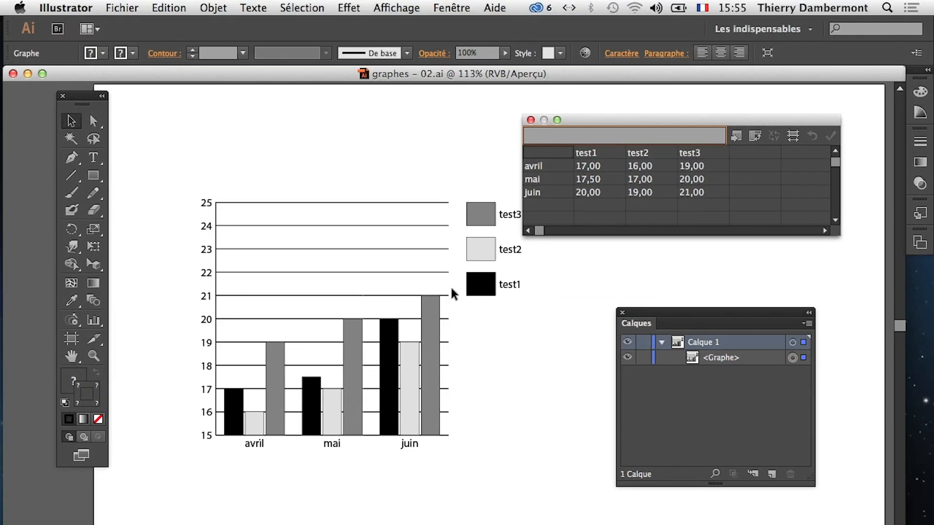
left_click_drag(589, 124, 626, 131)
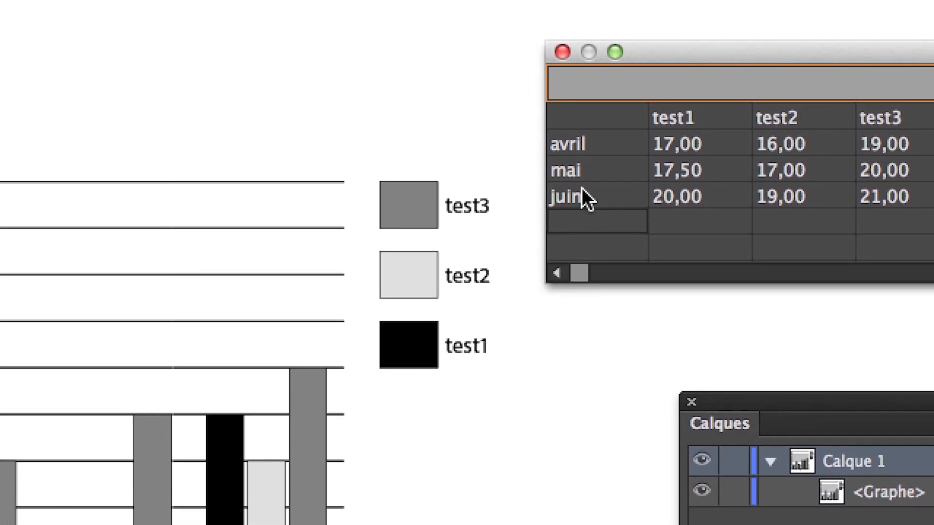
type("juillet")
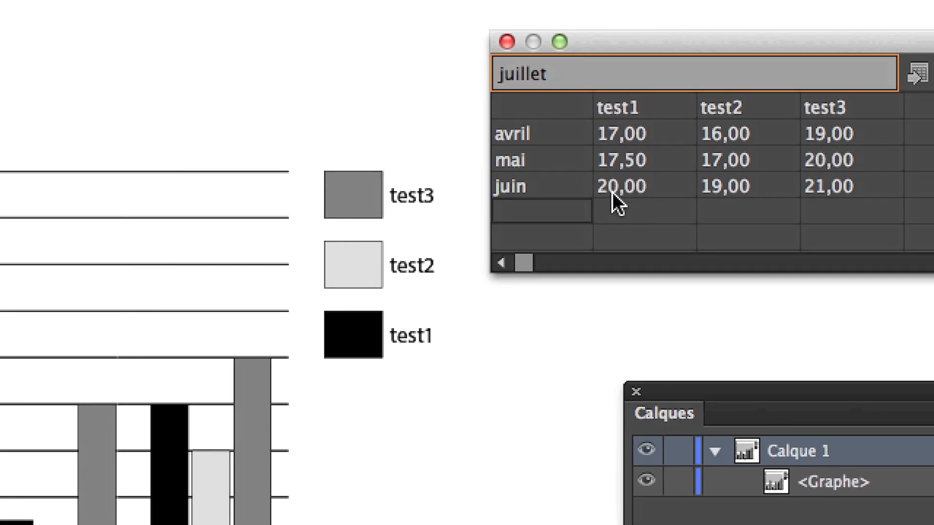
left_click(689, 220)
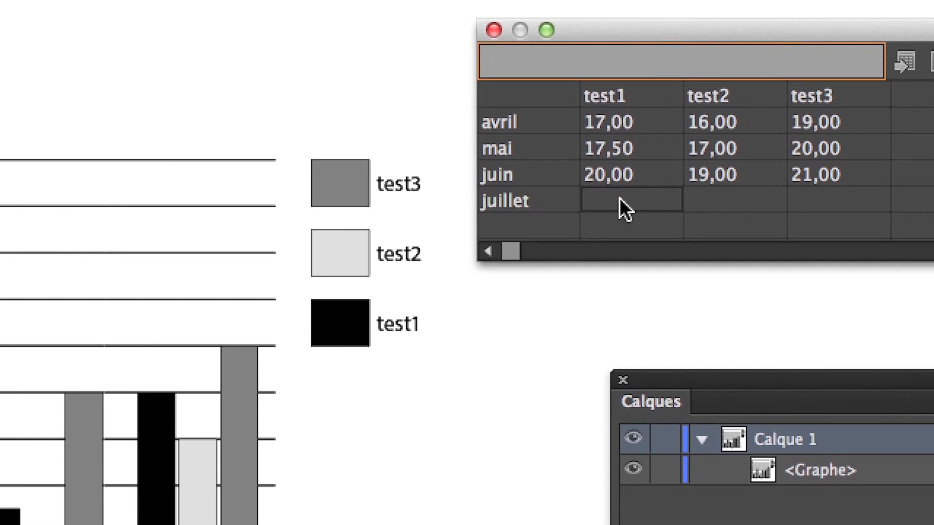
type("18")
left_click(708, 204)
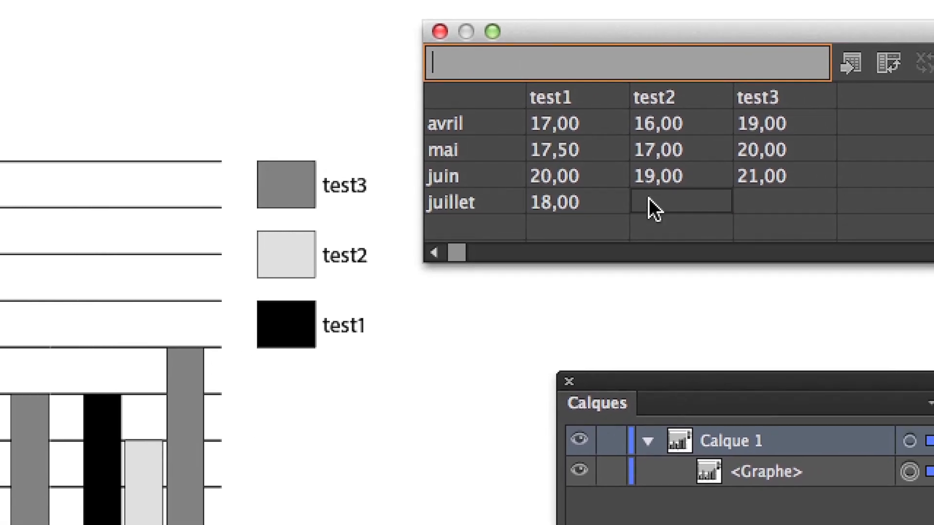
type("8")
Set the juillet row's test1 value to 5 and its test3 value to 3, and apply the data to the graph
left_click(611, 204)
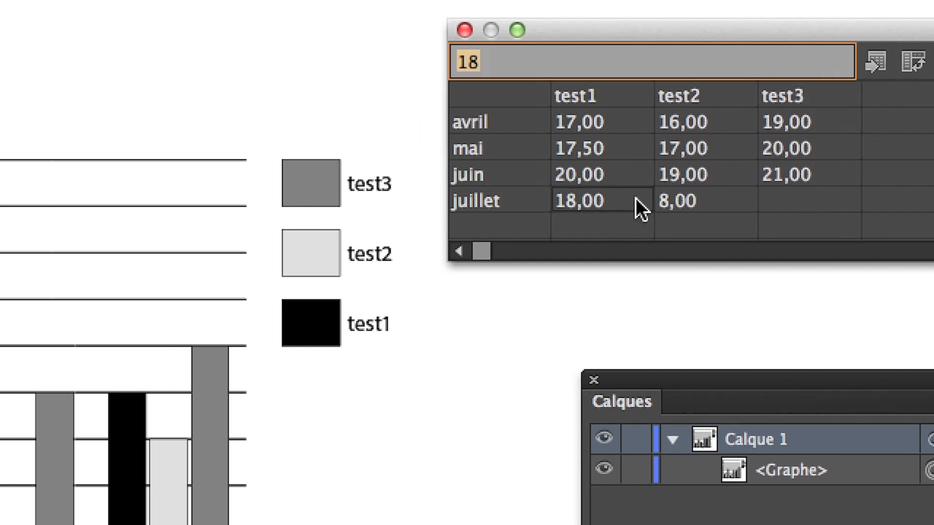
type("5")
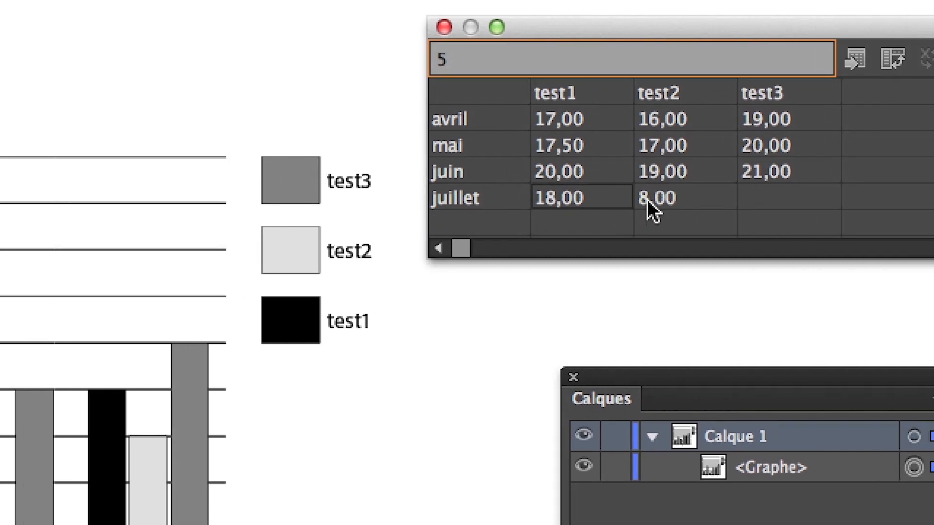
left_click(668, 199)
left_click(798, 201)
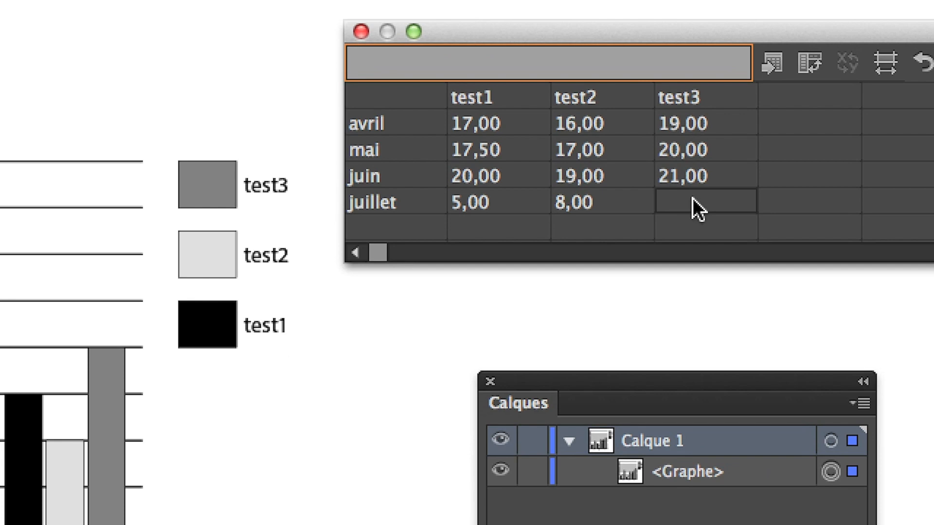
type("3")
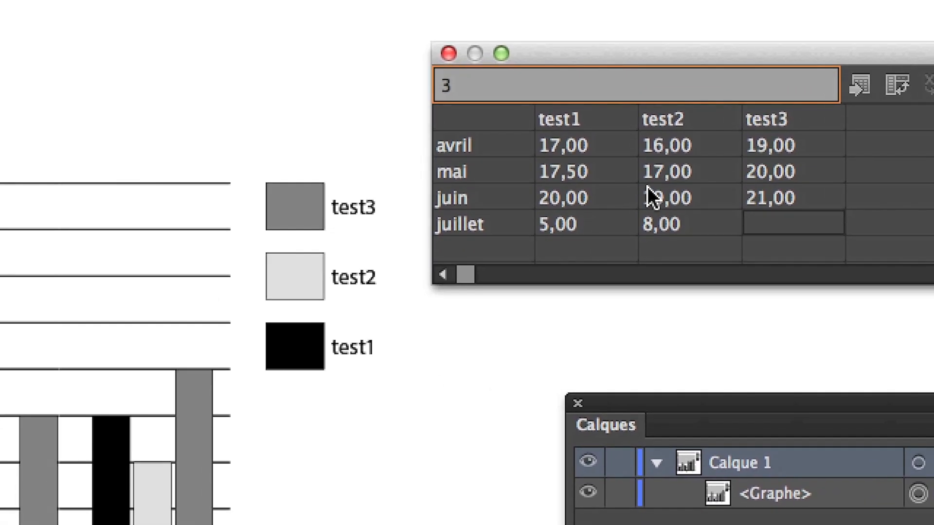
left_click(574, 204)
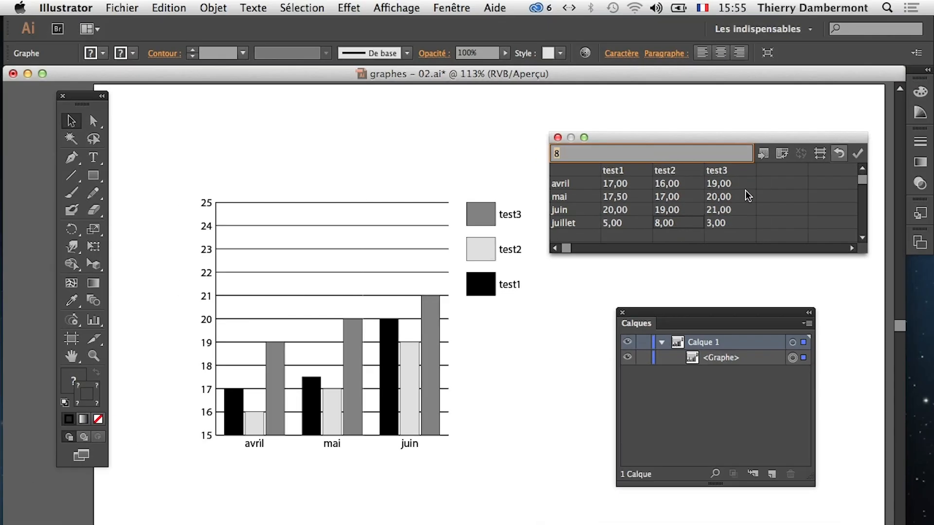
left_click(856, 155)
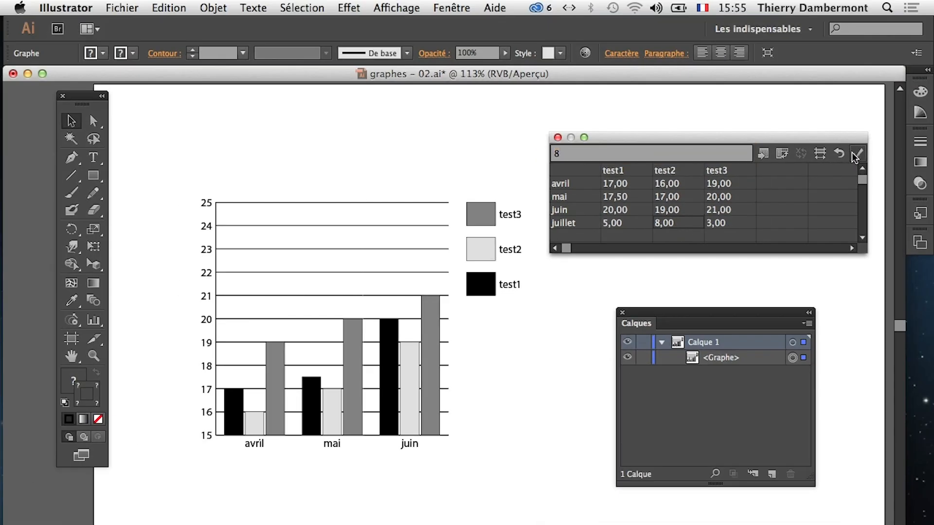
left_click(854, 157)
scroll(425, 471, "down", 5)
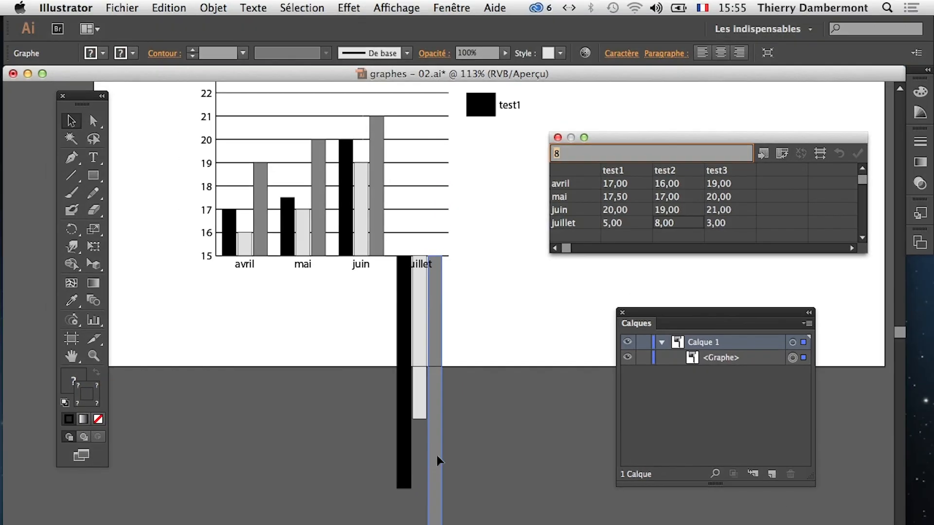
Set the juillet values to 15.04 for test1, 28 for test2 and 37 for test3, and apply them to the graph
left_click(623, 222)
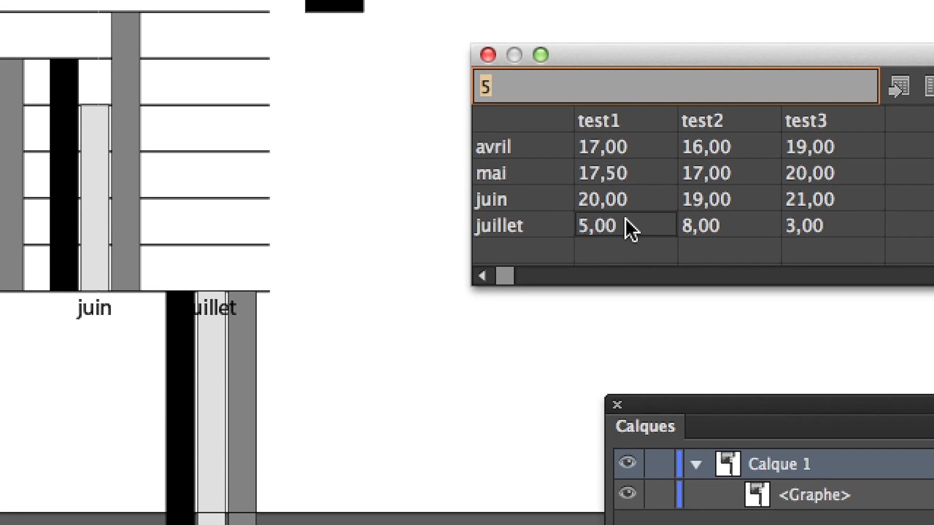
type("15.04")
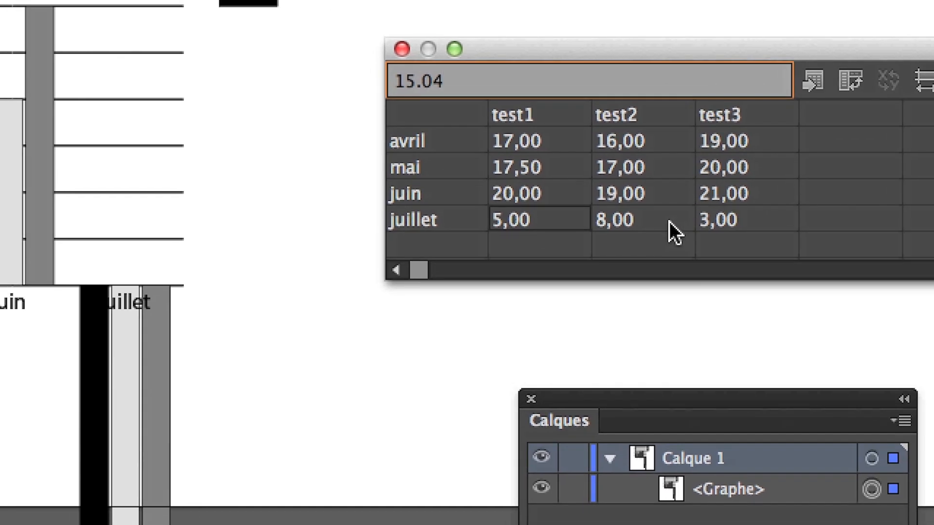
left_click(745, 220)
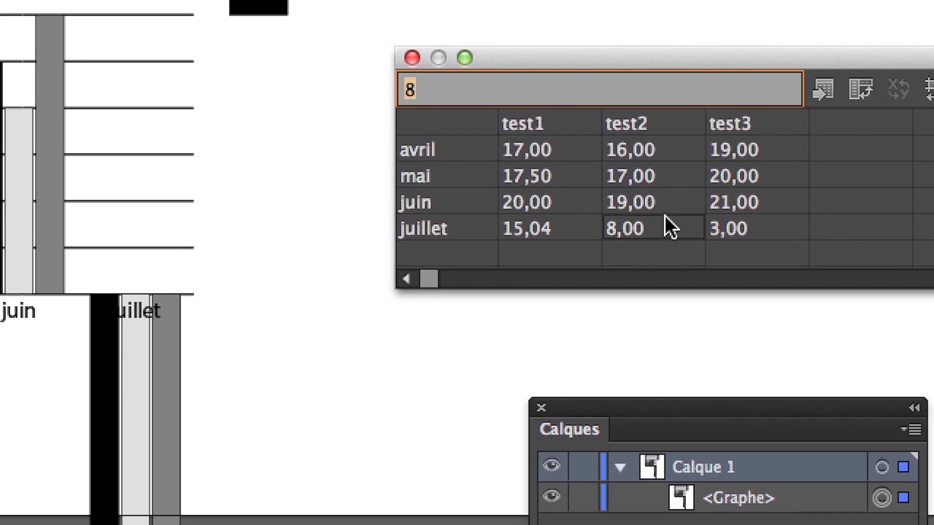
type("28")
left_click(721, 230)
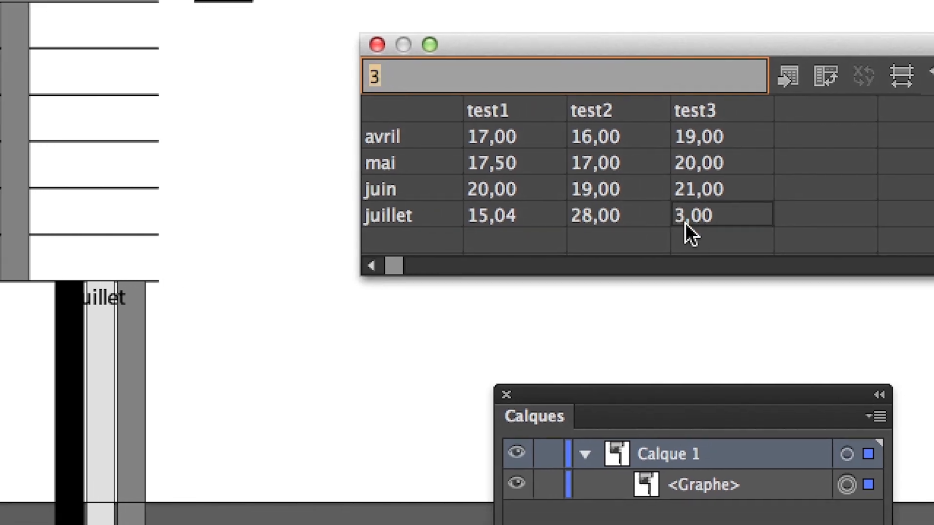
type("37")
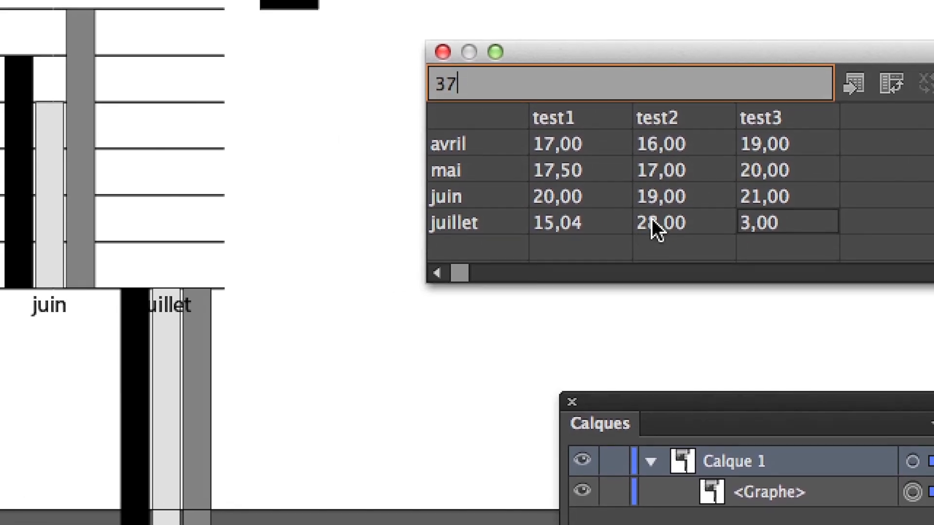
left_click(587, 212)
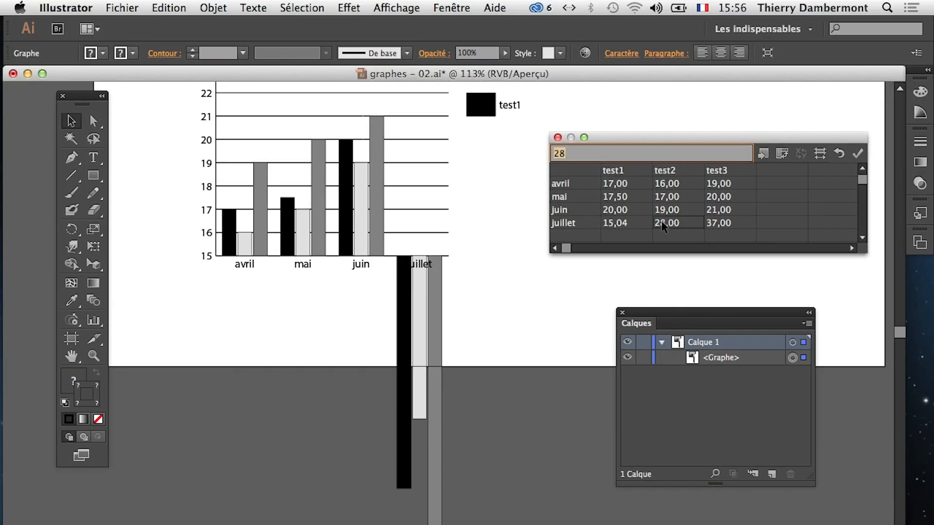
left_click(857, 153)
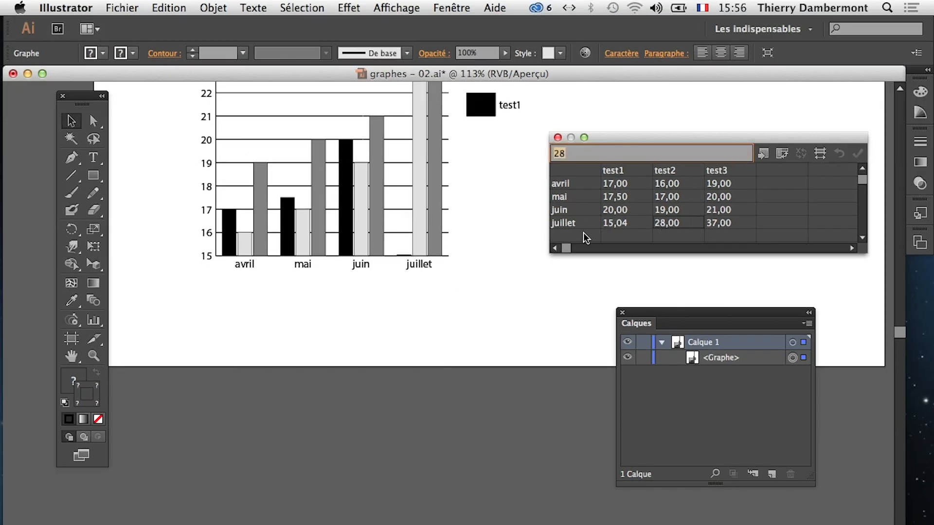
scroll(476, 267, "up", 1)
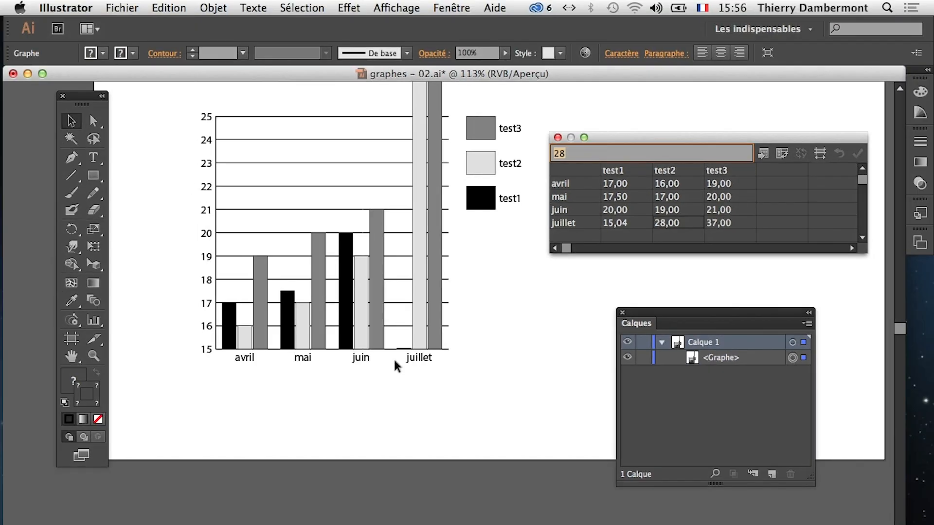
scroll(435, 299, "up", 10)
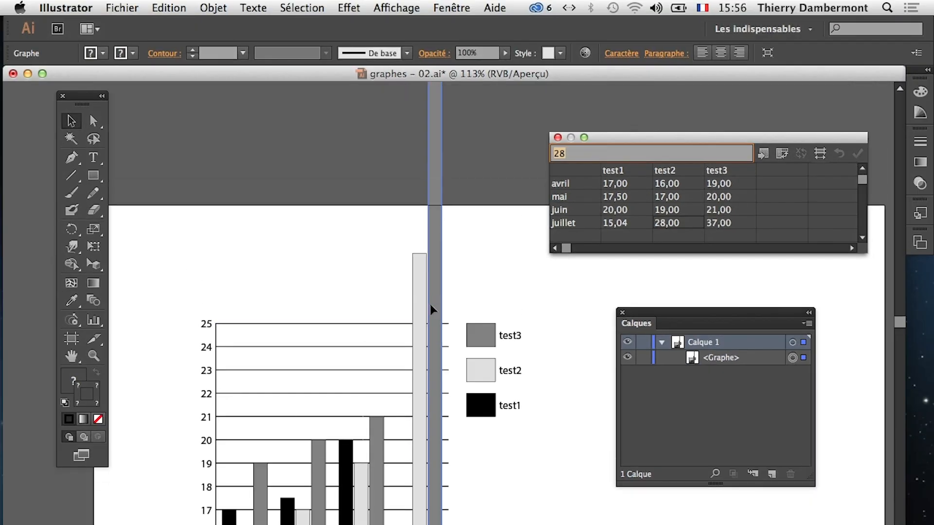
scroll(430, 314, "down", 6)
scroll(430, 315, "up", 4)
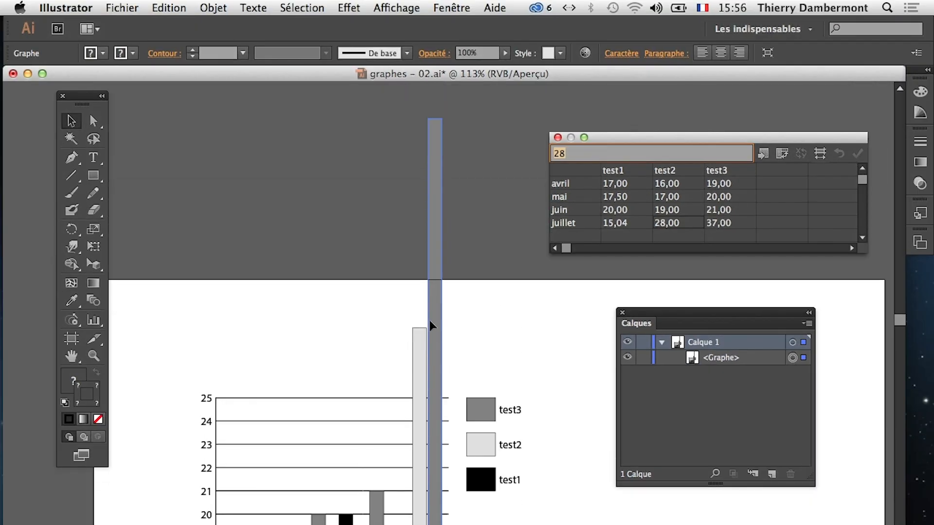
scroll(430, 320, "down", 5)
Reselect the graph, remove the whole juillet row from its data, and apply the change
left_click(521, 440)
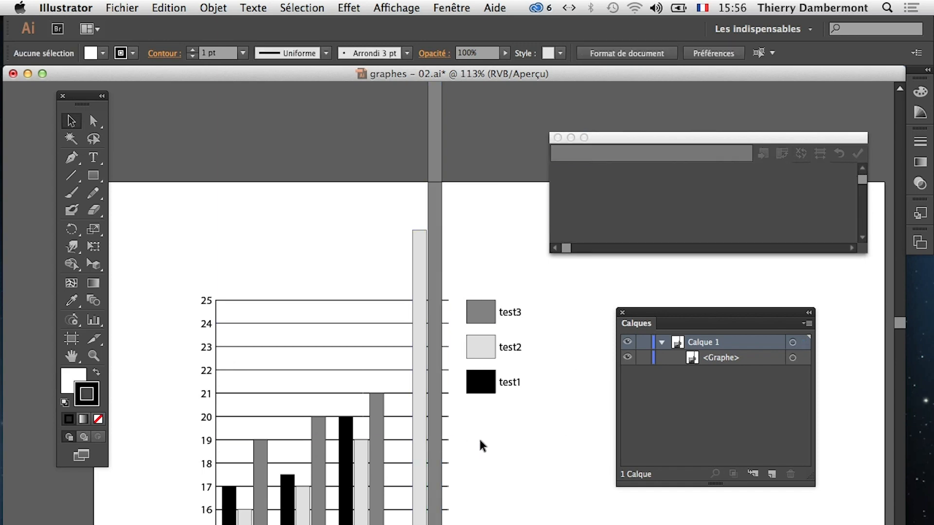
left_click(441, 375)
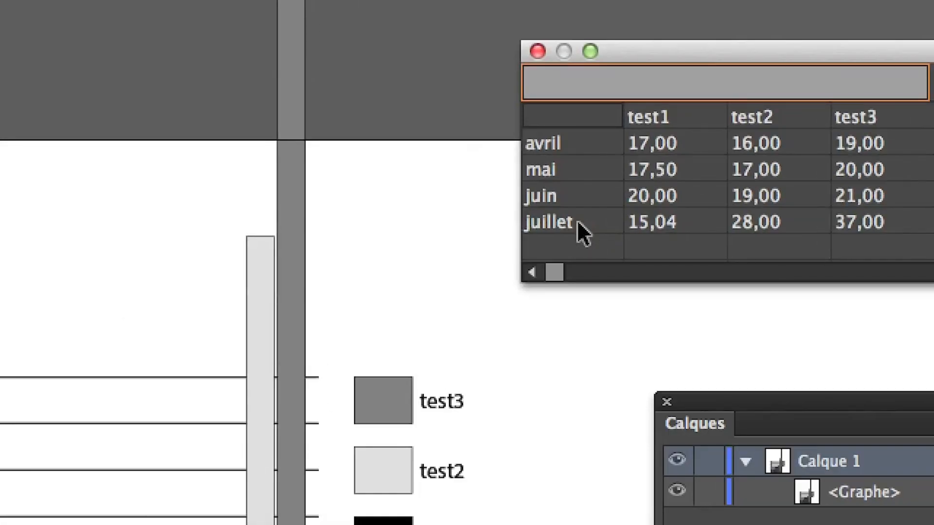
left_click_drag(575, 220, 896, 228)
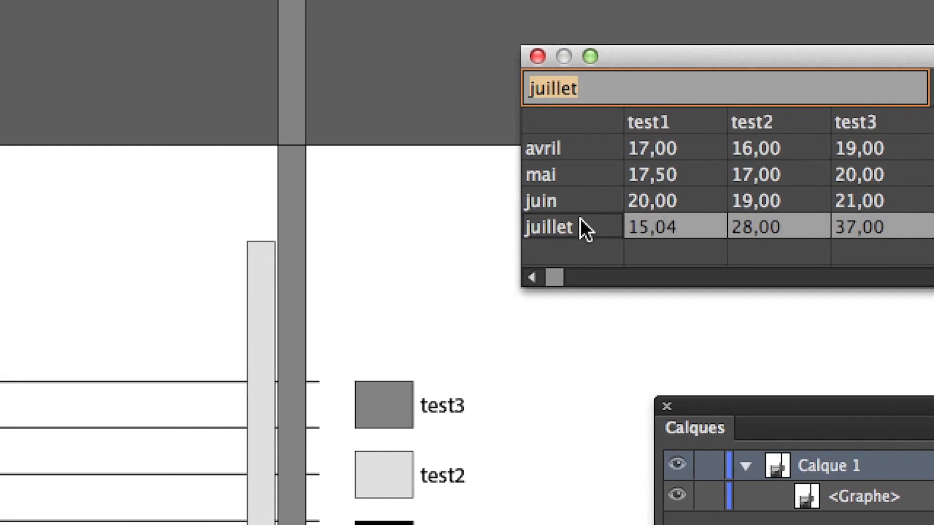
left_click_drag(376, 218, 488, 217)
left_click_drag(622, 223, 787, 224)
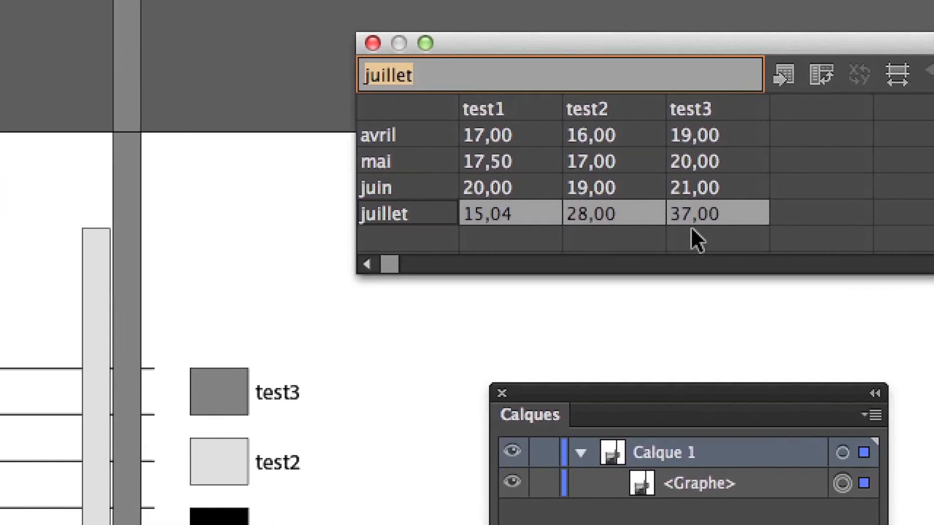
left_click_drag(871, 229, 586, 229)
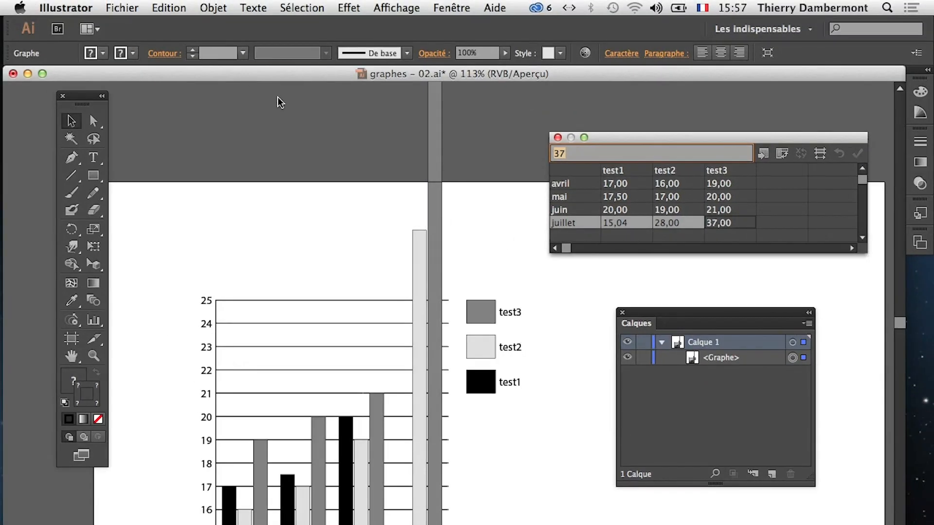
left_click(169, 8)
left_click(201, 63)
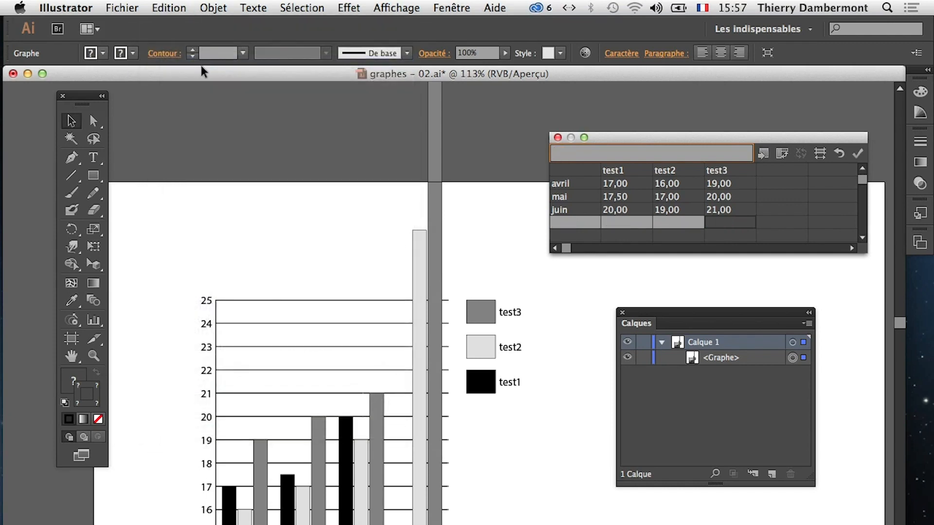
left_click(857, 154)
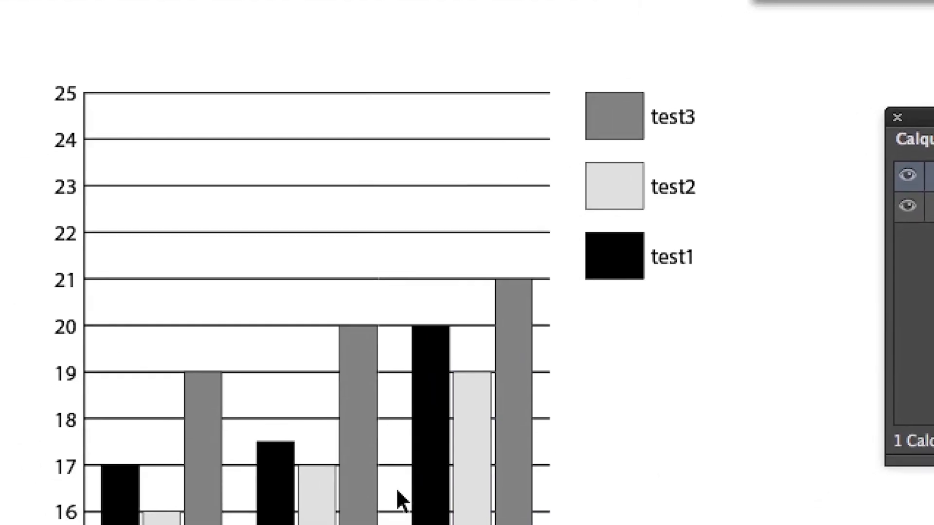
Open the graph's data again and set its cell style column width to 15 characters
left_click(413, 505)
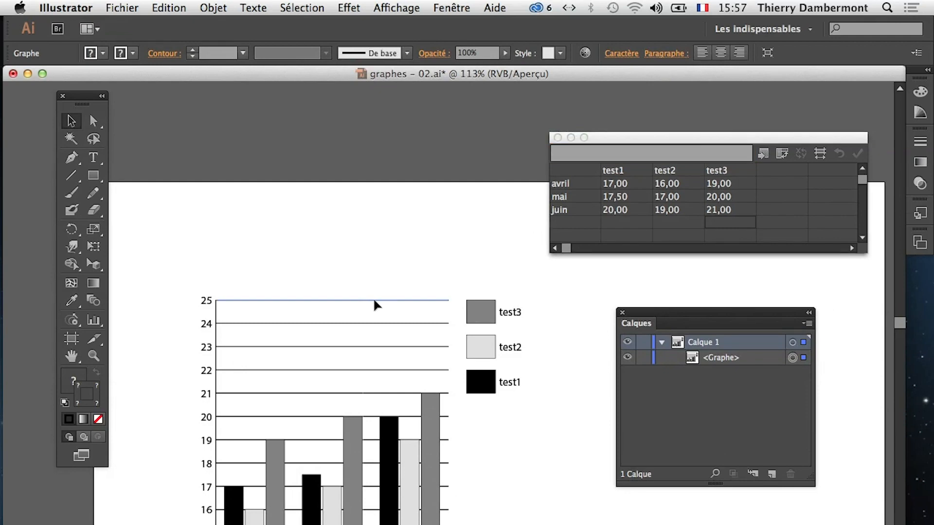
right_click(374, 300)
left_click(384, 288)
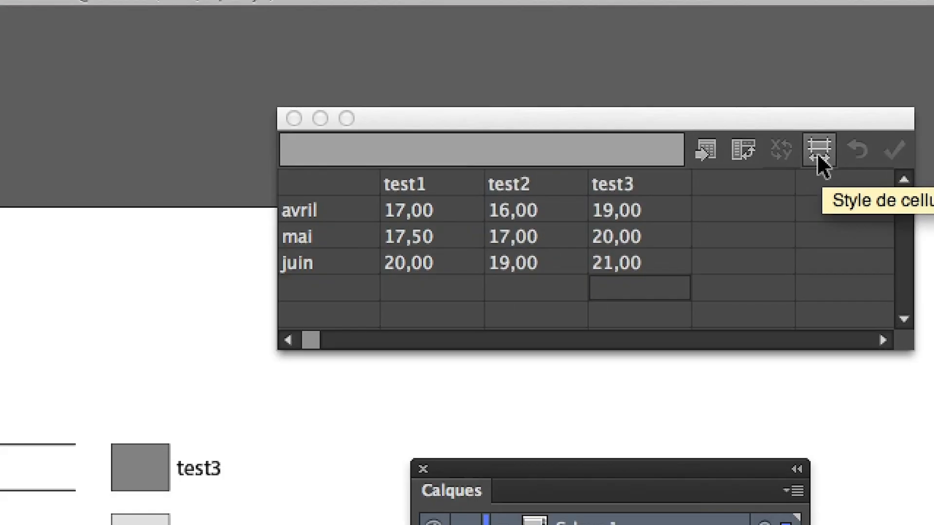
left_click(818, 156)
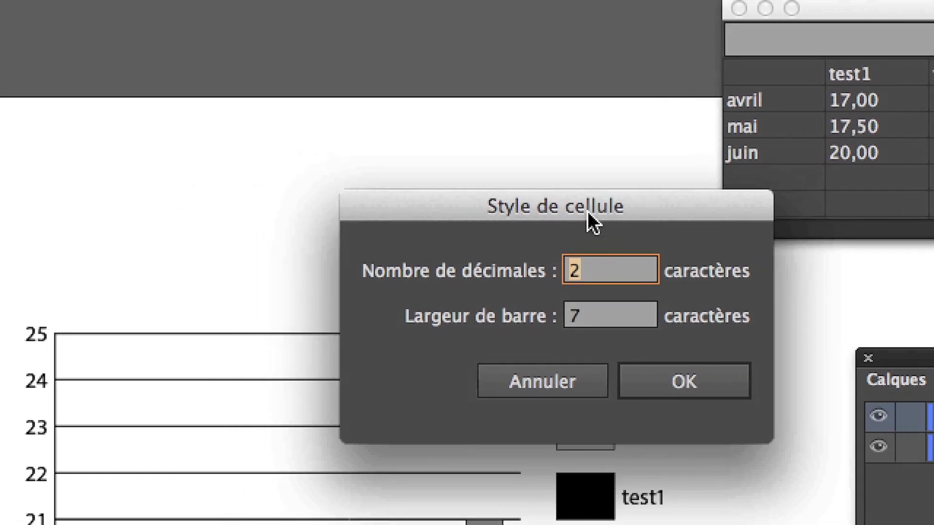
left_click_drag(588, 211, 567, 159)
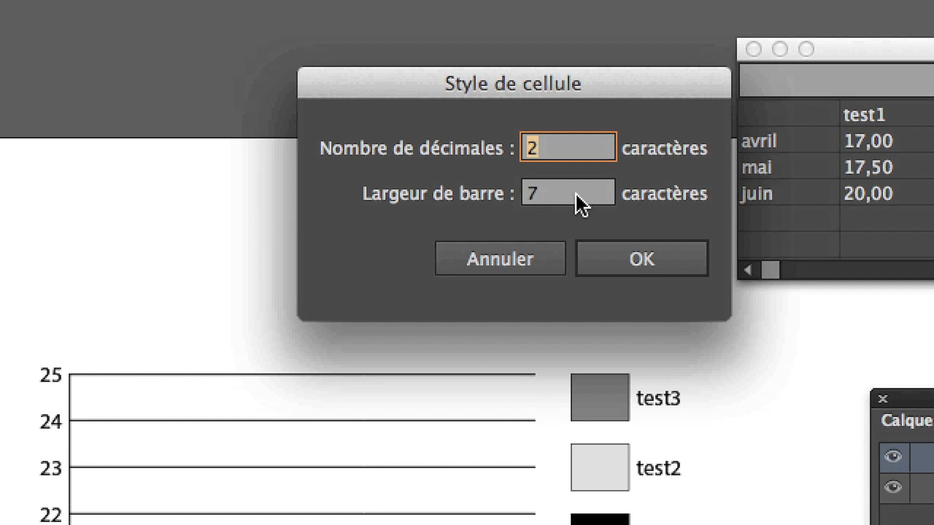
left_click(491, 188)
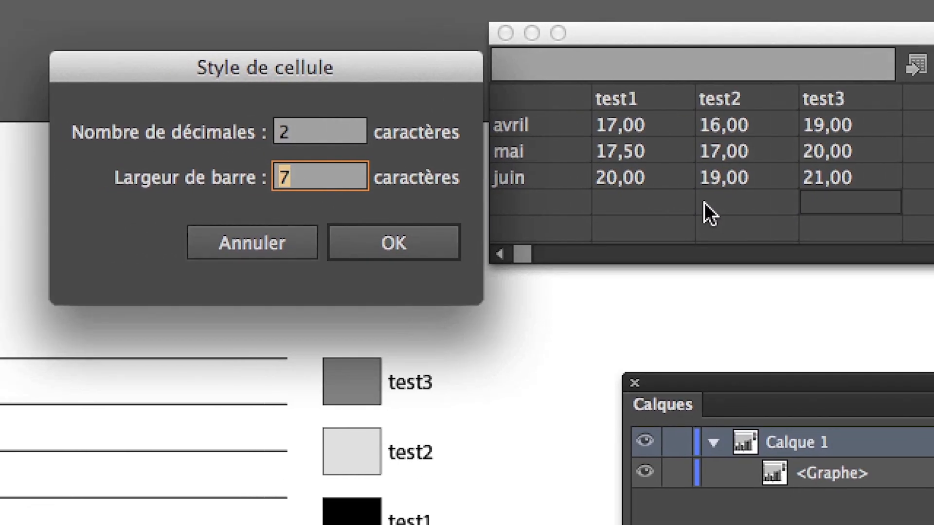
type("15")
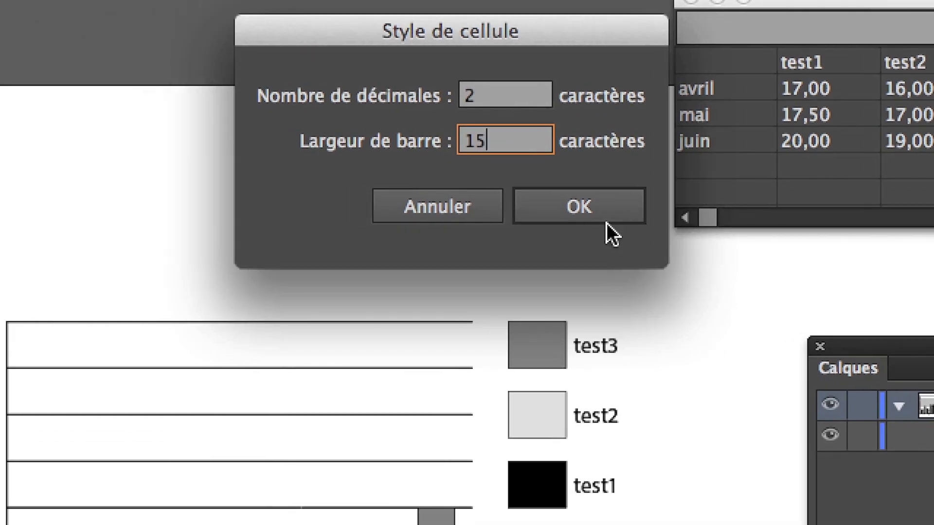
left_click(603, 218)
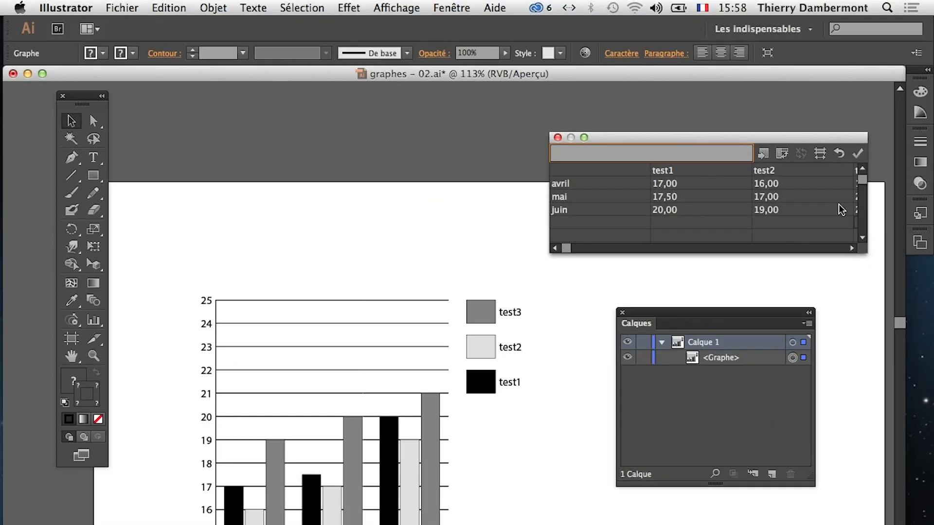
Widen the graph data window to fit all three test columns and reposition it above the graph
left_click_drag(689, 137, 574, 108)
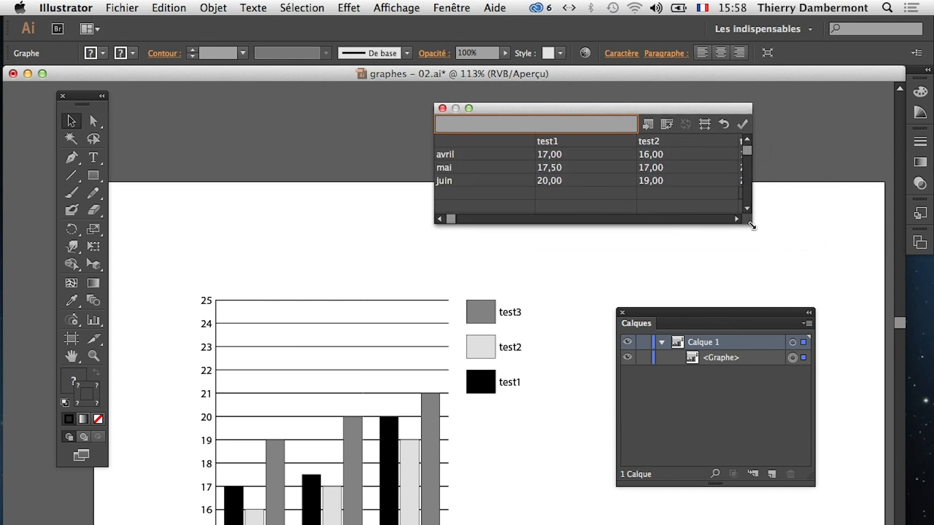
left_click_drag(752, 226, 923, 225)
left_click_drag(775, 116, 637, 108)
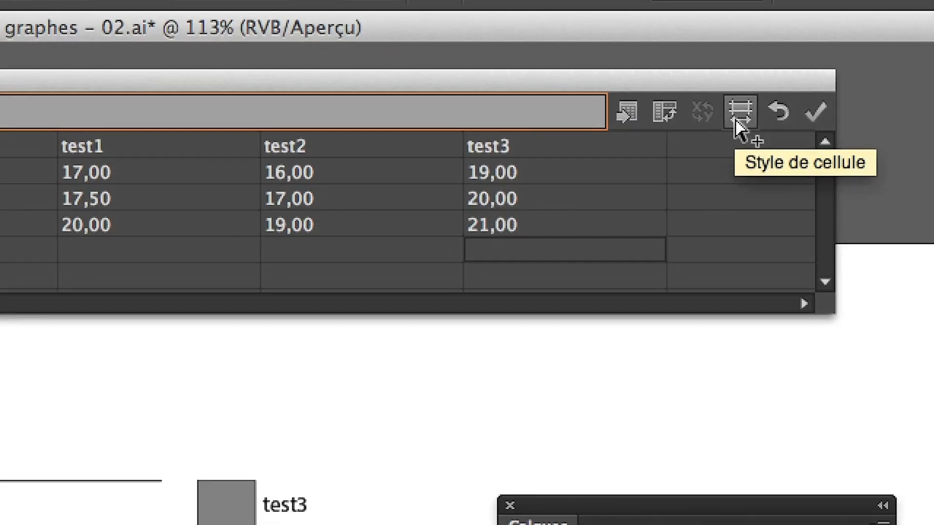
Set the data cell style to 1 decimal place
left_click(737, 115)
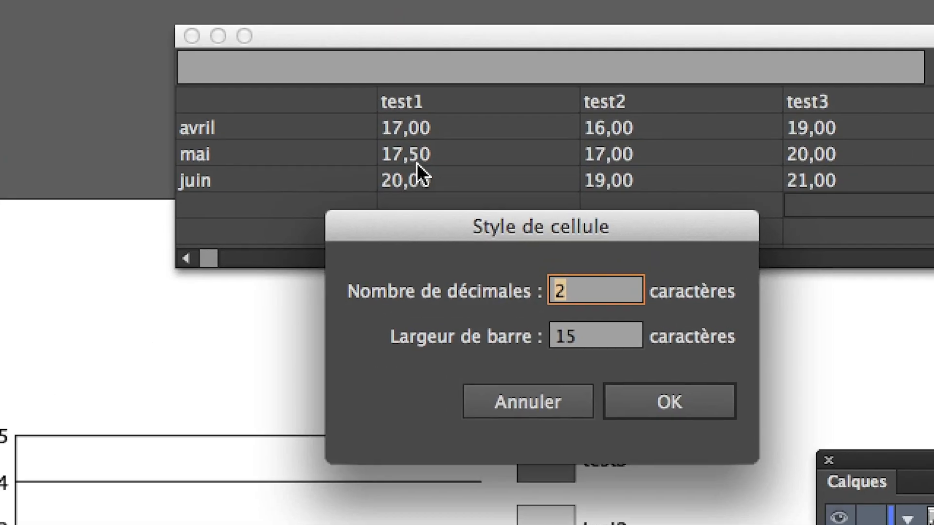
type("1")
key("Return")
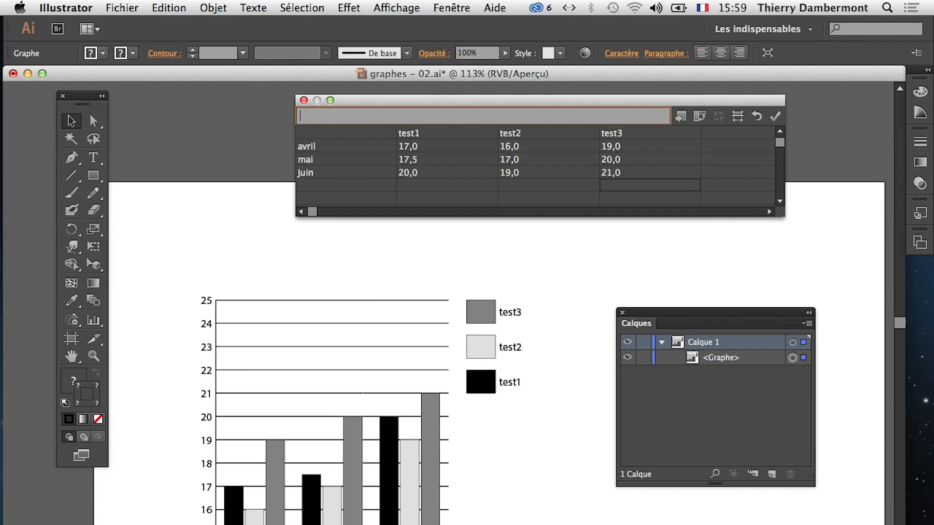
Close the graph data window and save the changes made to the graph's data
left_click(123, 8)
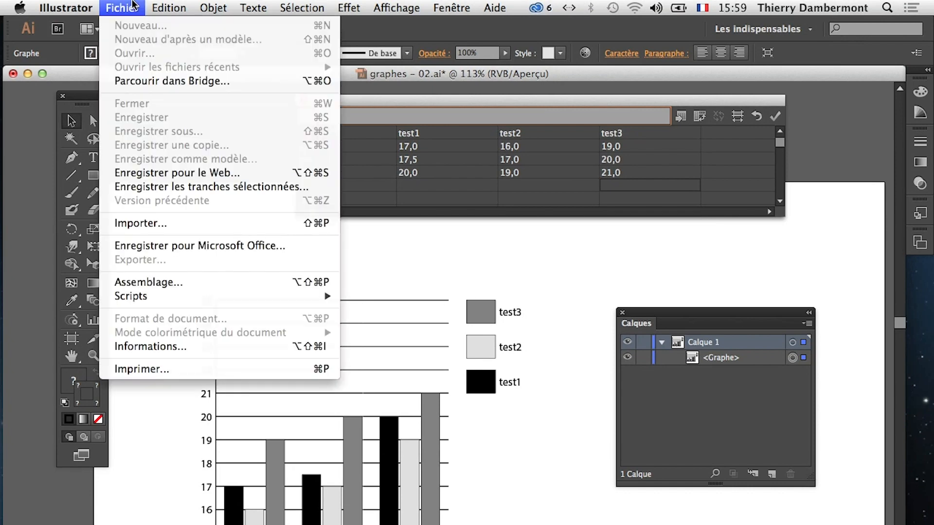
left_click(492, 119)
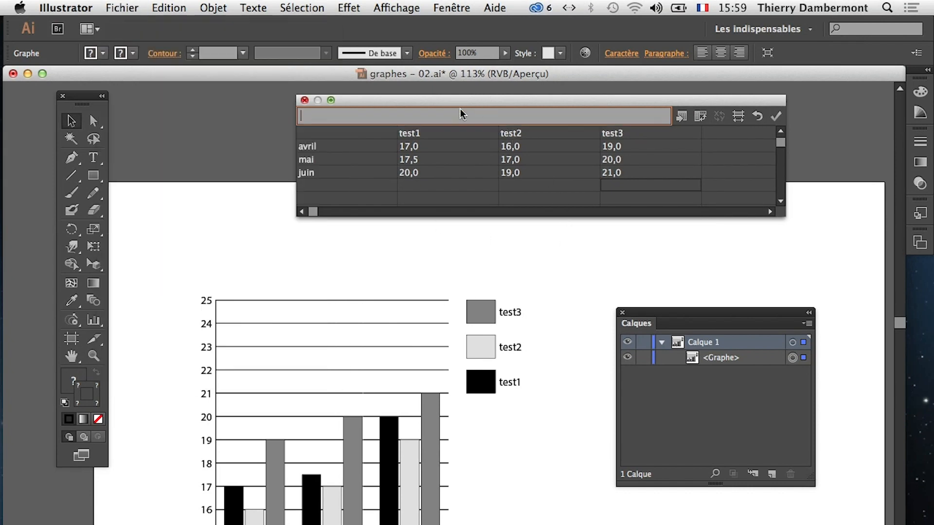
left_click(305, 101)
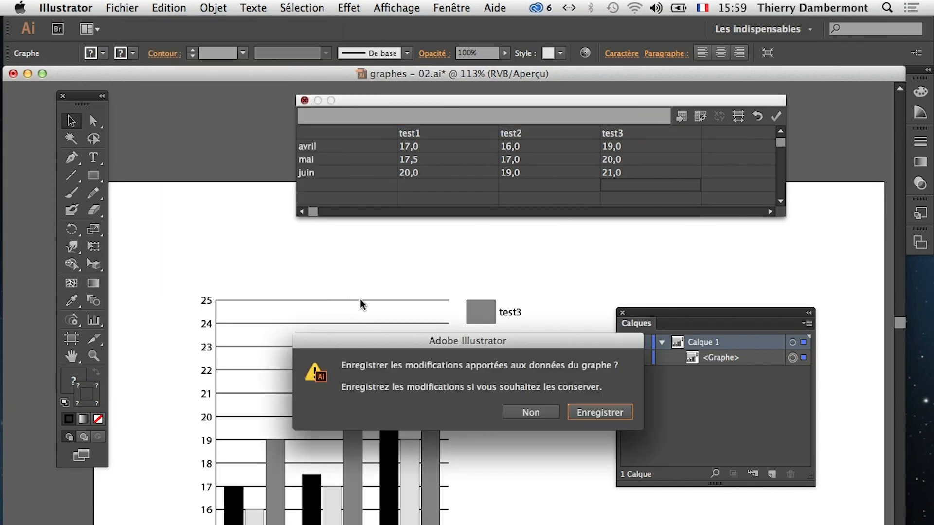
left_click(597, 413)
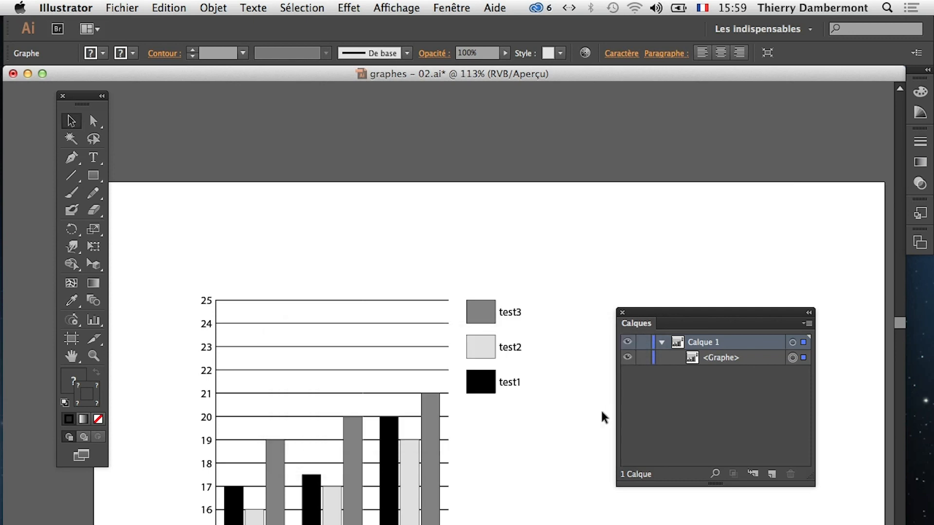
Save the document as a new Illustrator file named graphes - 03.ai, accepting the default options
left_click(122, 8)
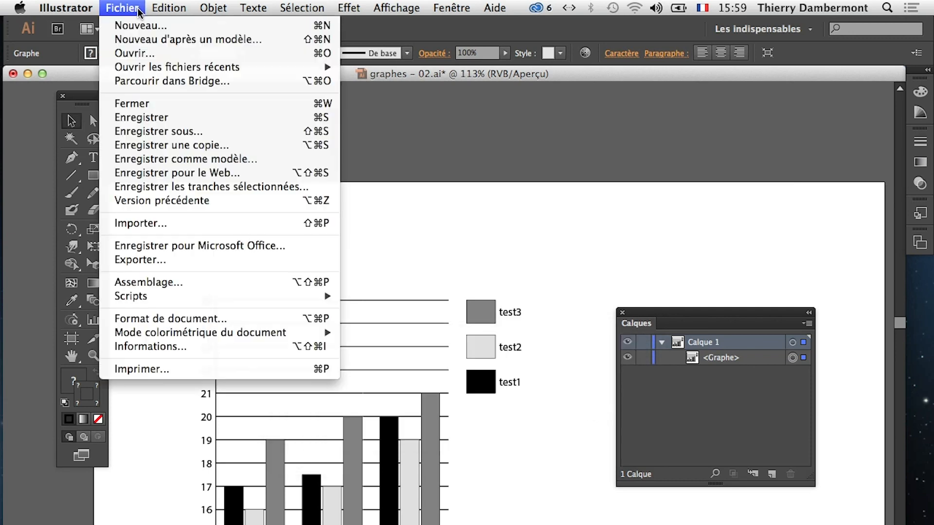
left_click(170, 130)
left_click_drag(470, 89, 464, 89)
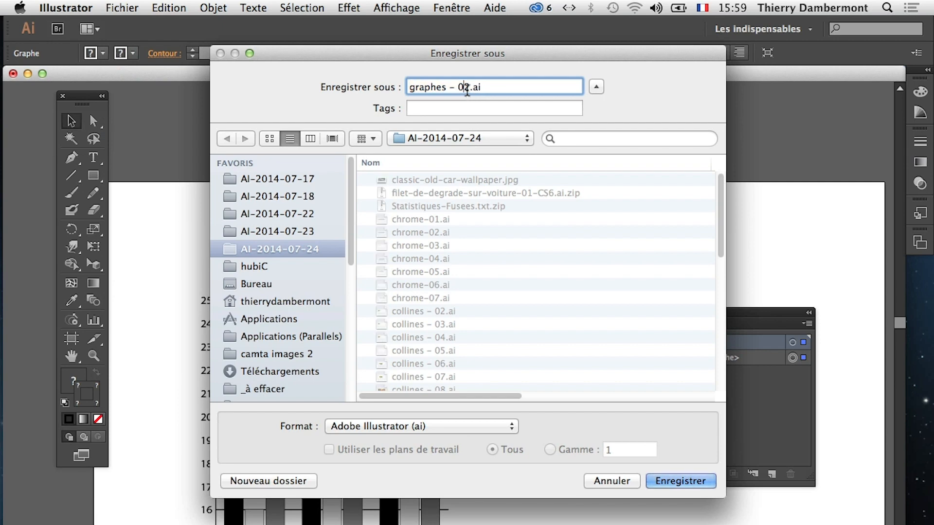
type("3")
left_click(669, 481)
left_click(630, 509)
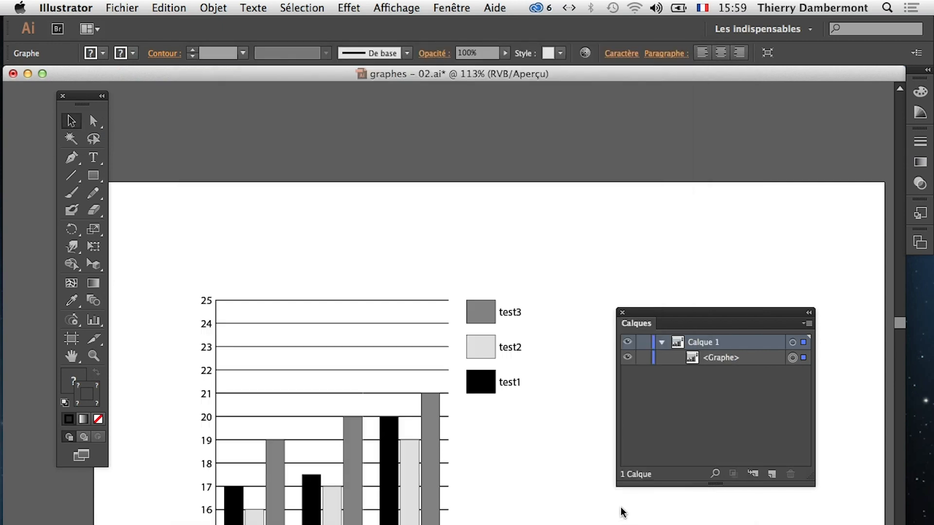
Select the whole graph and turn the display of selection edges back on
scroll(528, 470, "down", 5)
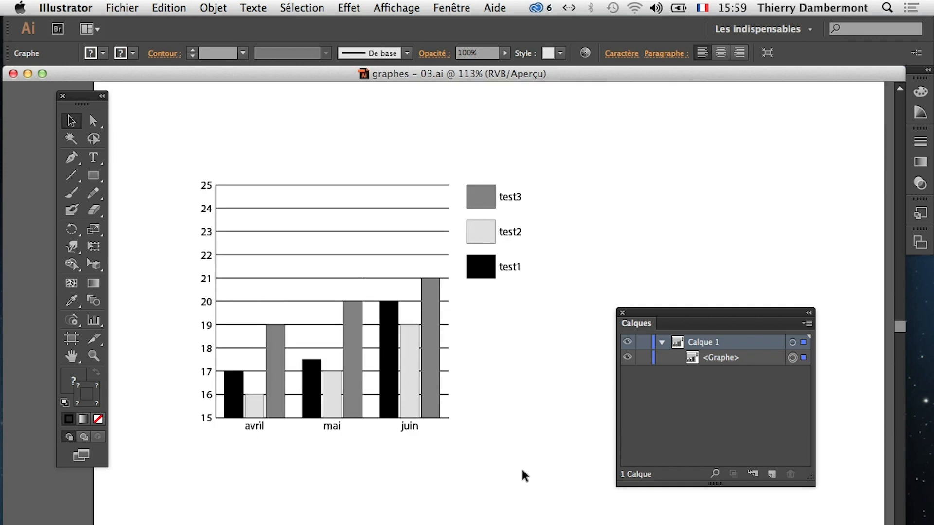
left_click(506, 429)
left_click(225, 199)
left_click(396, 8)
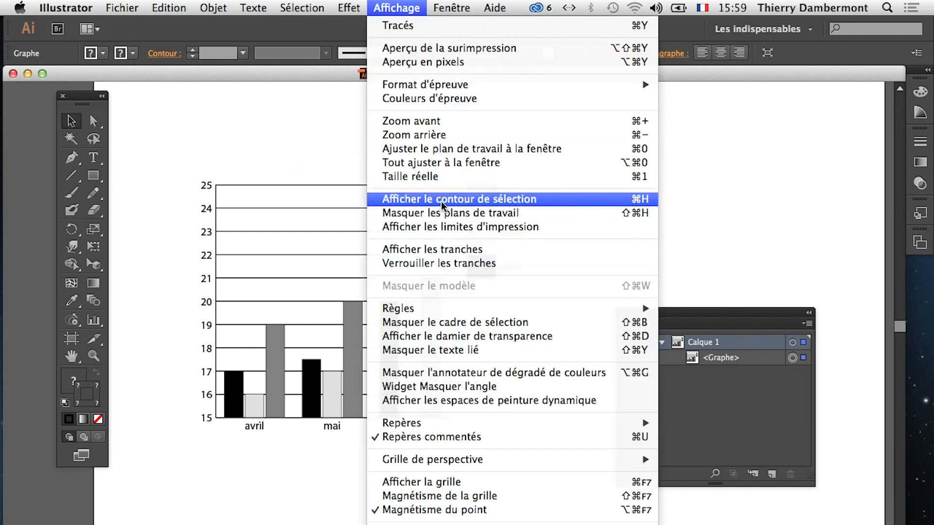
left_click(441, 201)
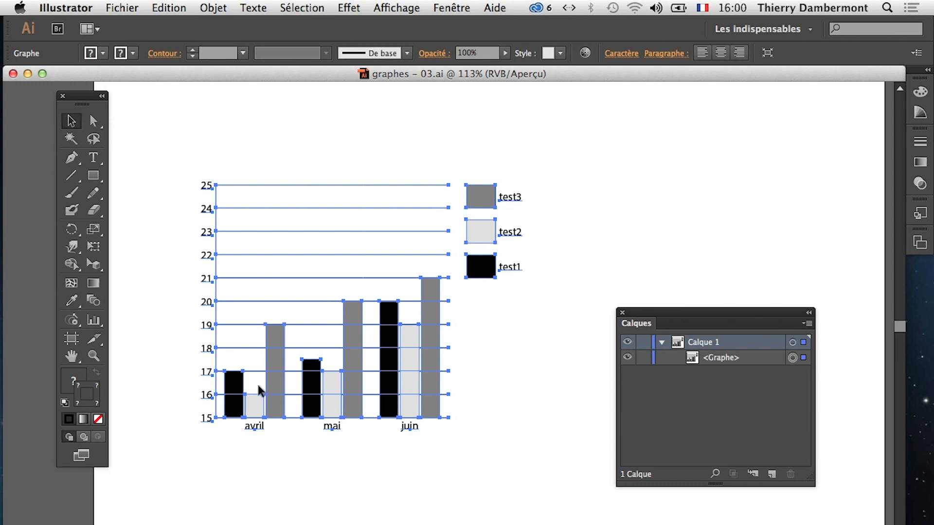
Show the Swatches panel and place it beside the graph's legend
left_click(451, 8)
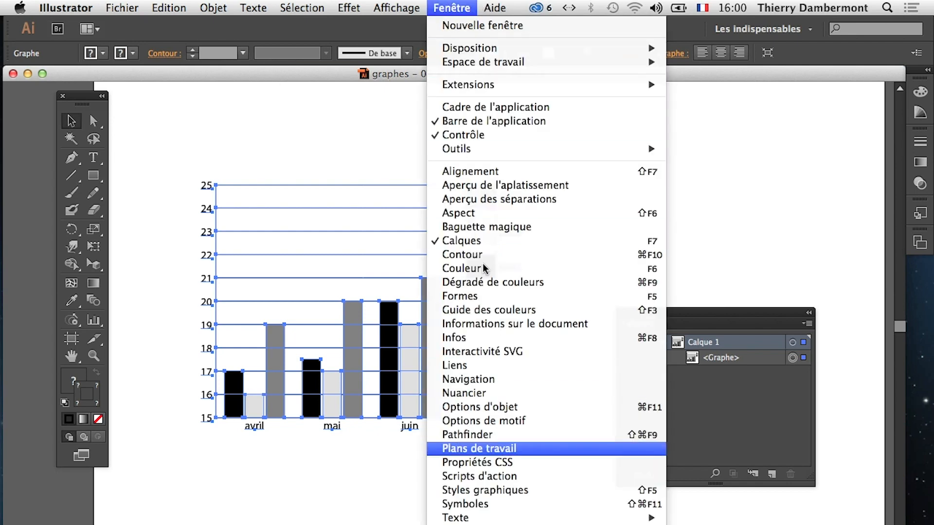
left_click(518, 392)
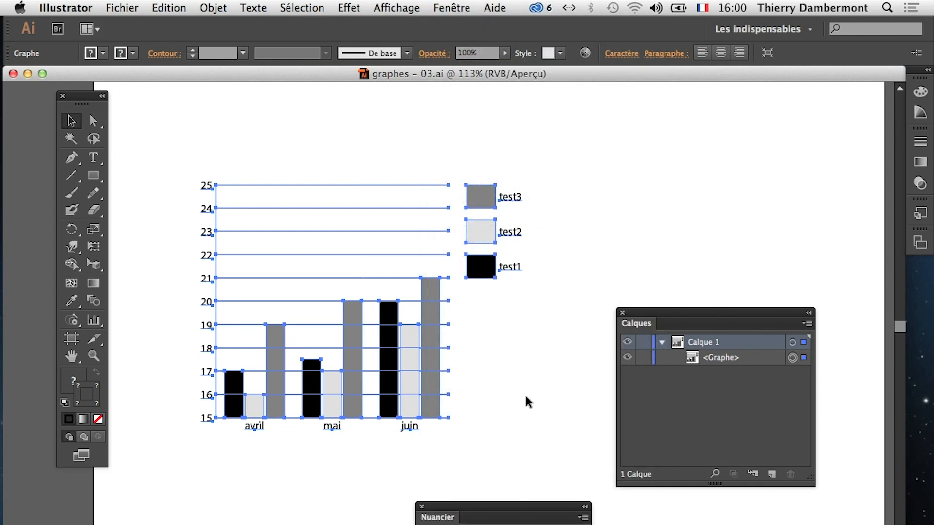
left_click_drag(671, 204, 734, 94)
Check the double-click-to-isolate option in the general preferences and leave without changing anything
left_click(65, 8)
mouse_move(93, 48)
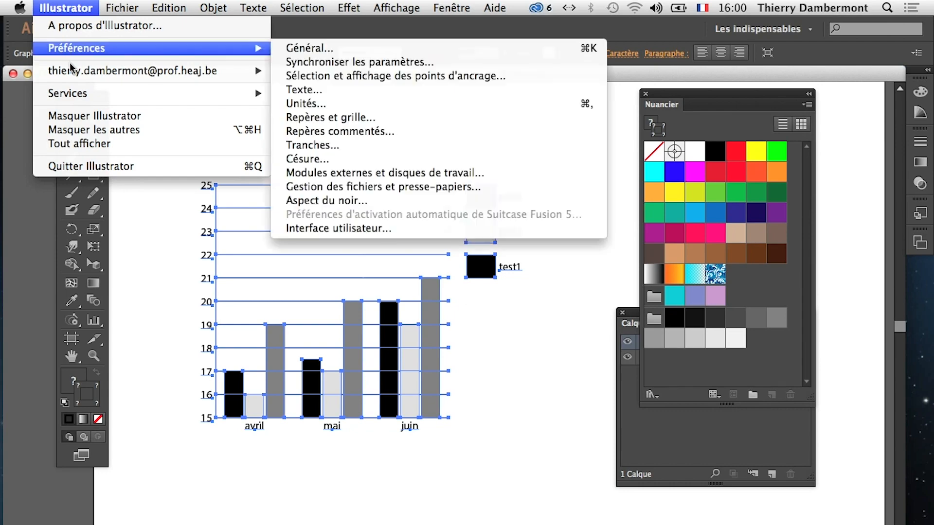
left_click(367, 42)
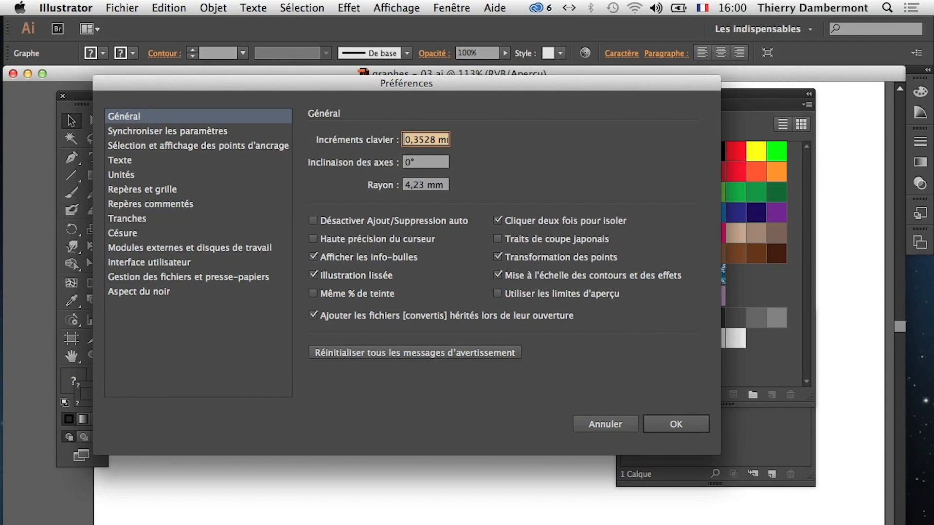
left_click(590, 419)
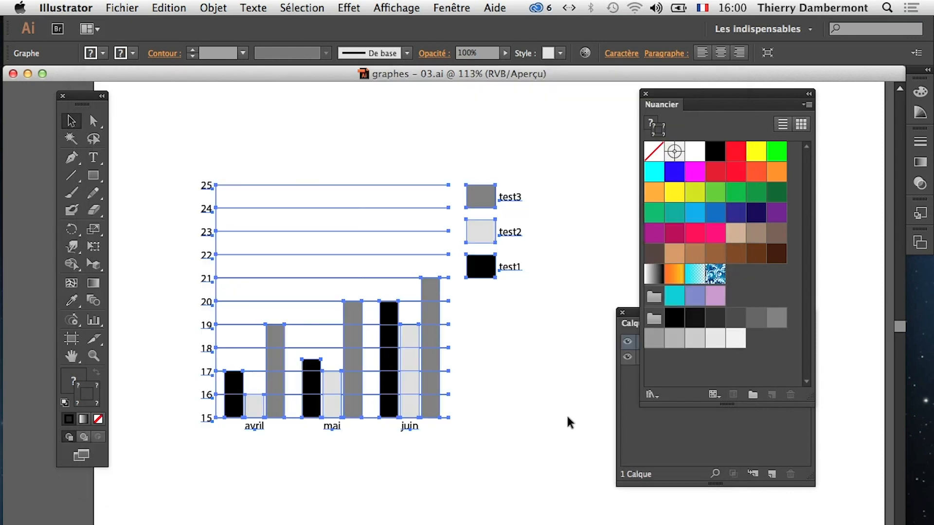
Isolate the graph and bring the Layers panel forward beside it to examine the graph's structure
double_click(282, 186)
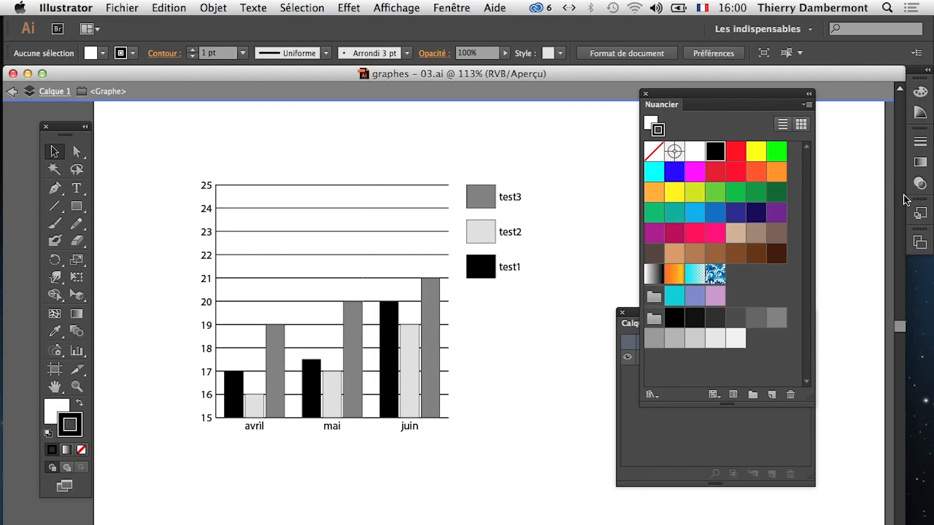
left_click(451, 8)
left_click(477, 243)
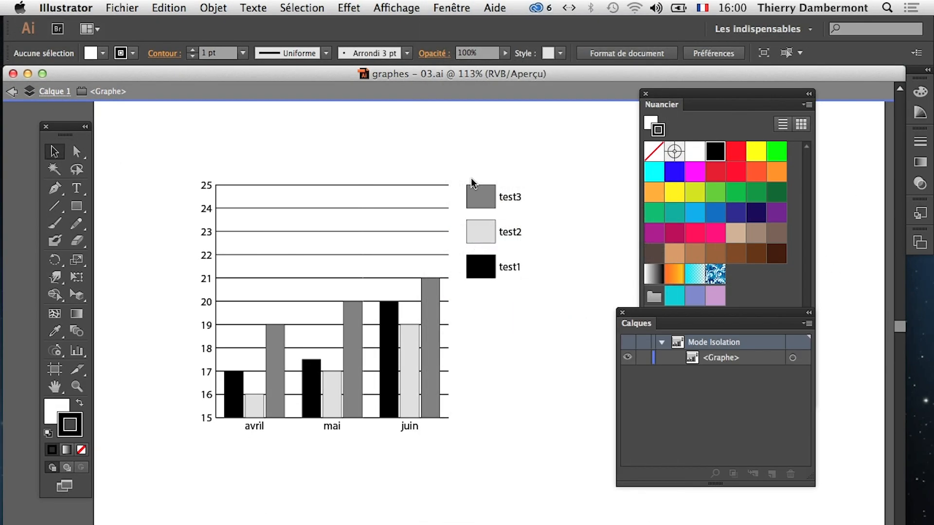
left_click(452, 8)
left_click(478, 240)
left_click_drag(660, 332, 419, 154)
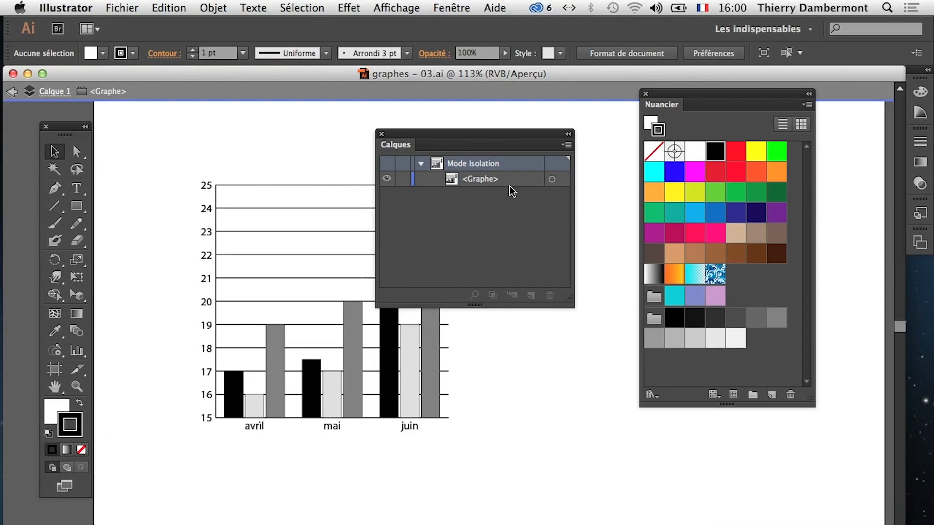
left_click_drag(479, 134, 567, 176)
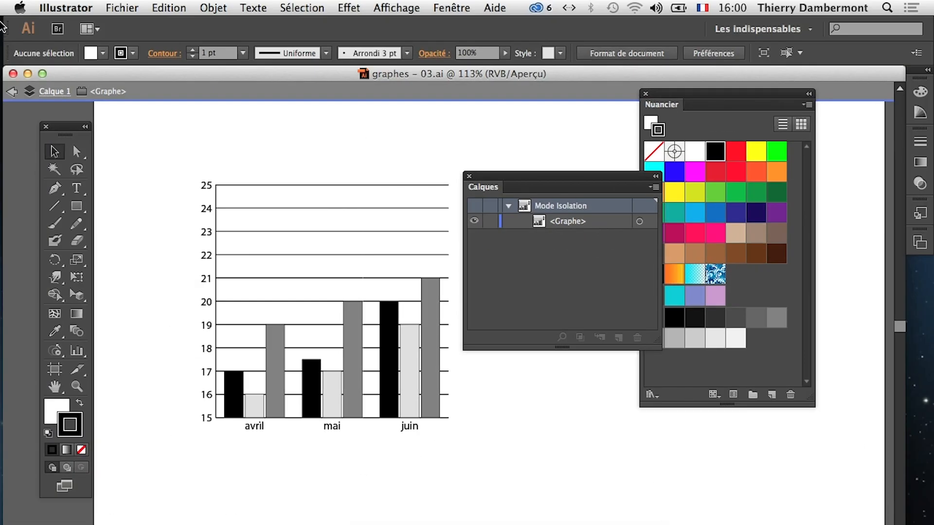
Exit isolation mode and move the Layers panel below the Swatches panel
left_click(12, 91)
left_click(12, 91)
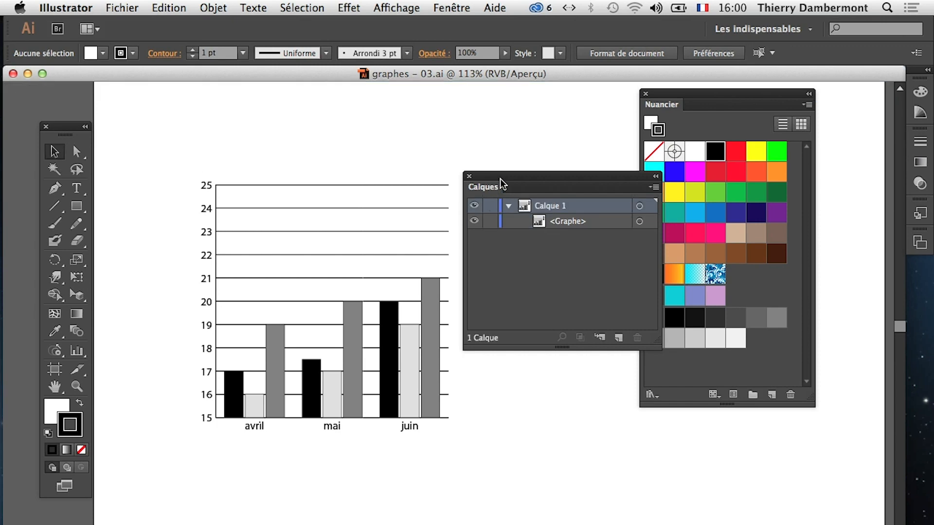
left_click_drag(503, 184, 728, 443)
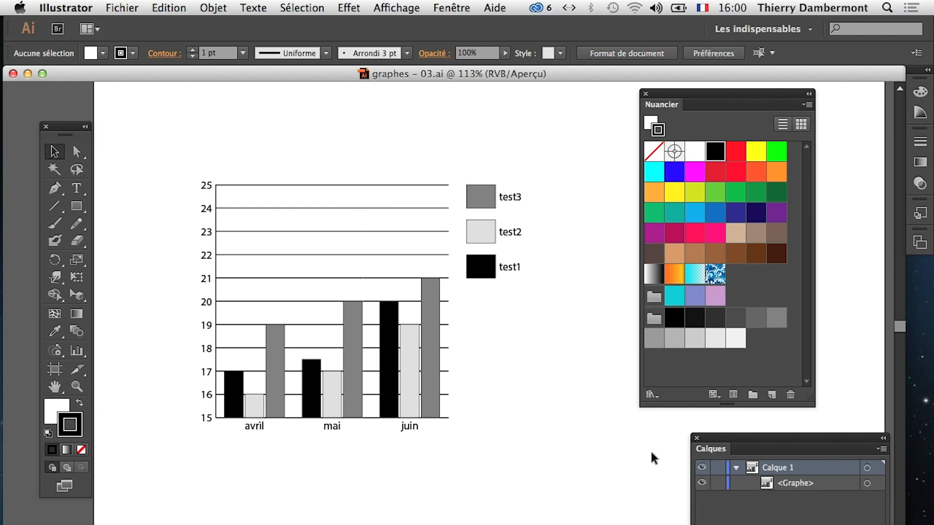
Try to ungroup the whole graph and decline the operation
left_click(339, 185)
left_click(213, 7)
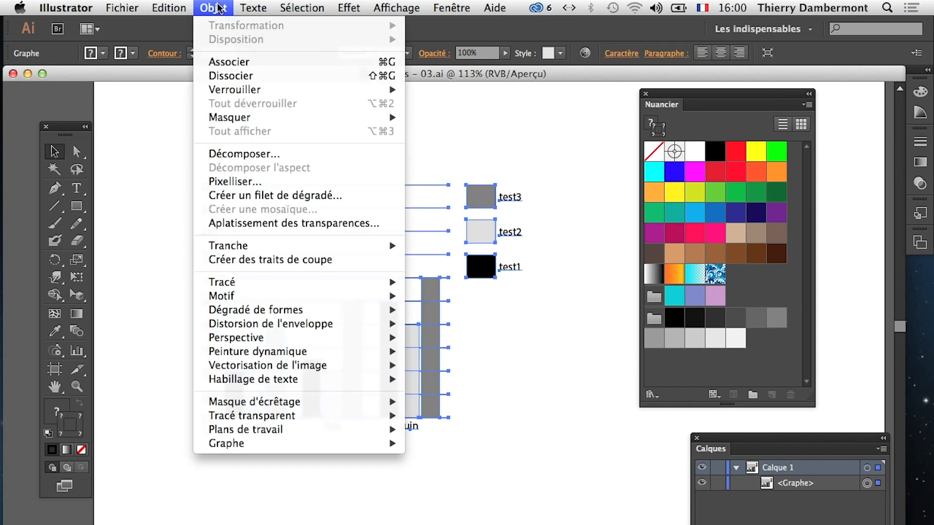
left_click(240, 78)
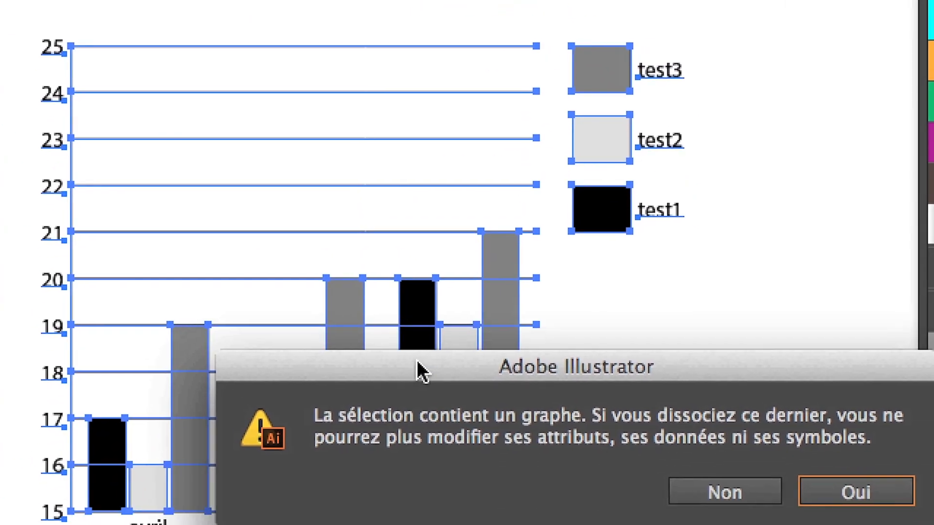
left_click_drag(417, 361, 422, 427)
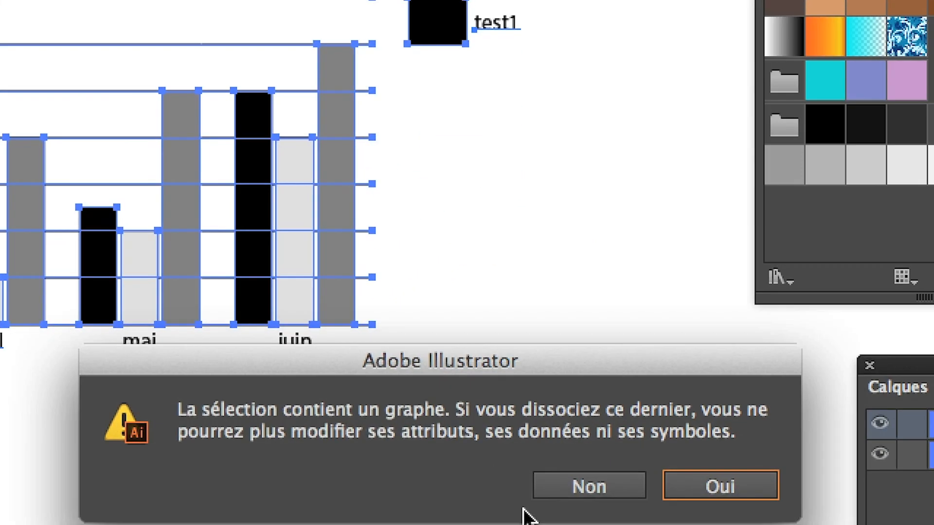
left_click(555, 499)
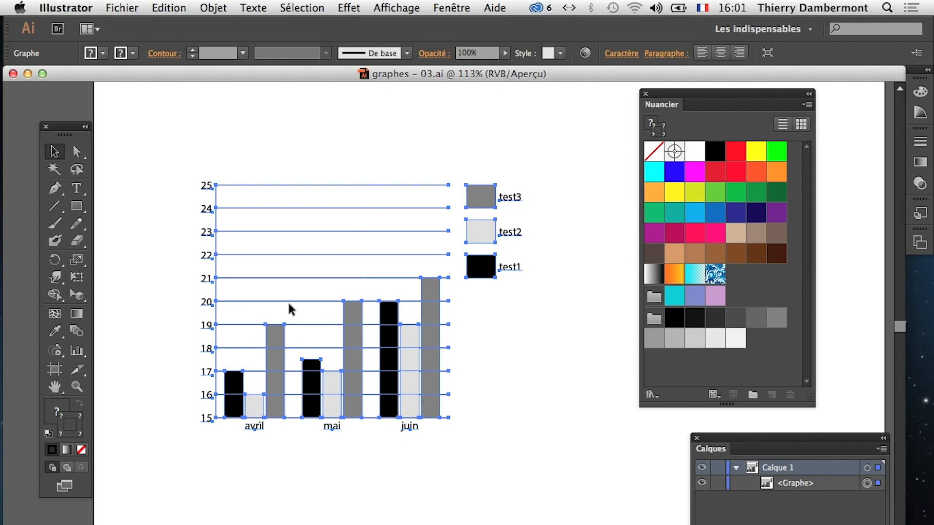
Recolour the test1 bars and their legend box brown (A67C52) using the Group Selection tool
left_click_drag(65, 135, 198, 179)
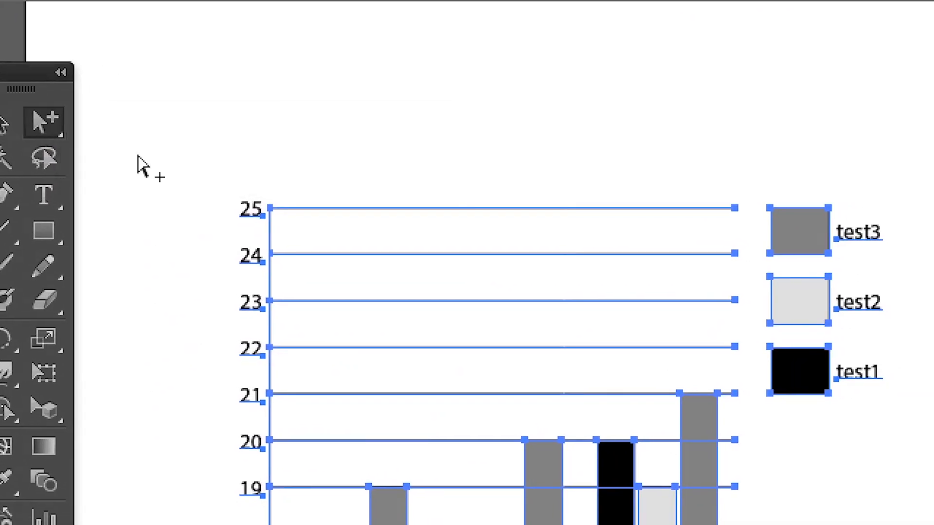
left_click(138, 157)
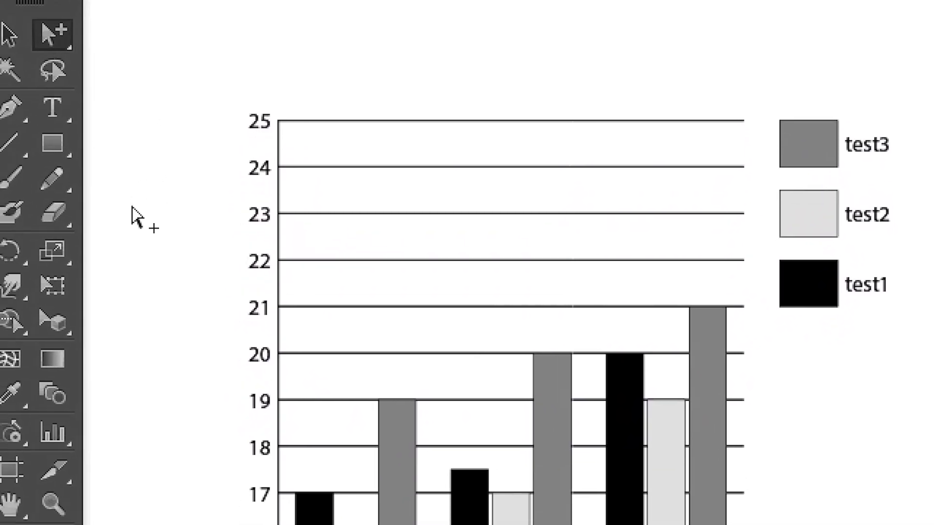
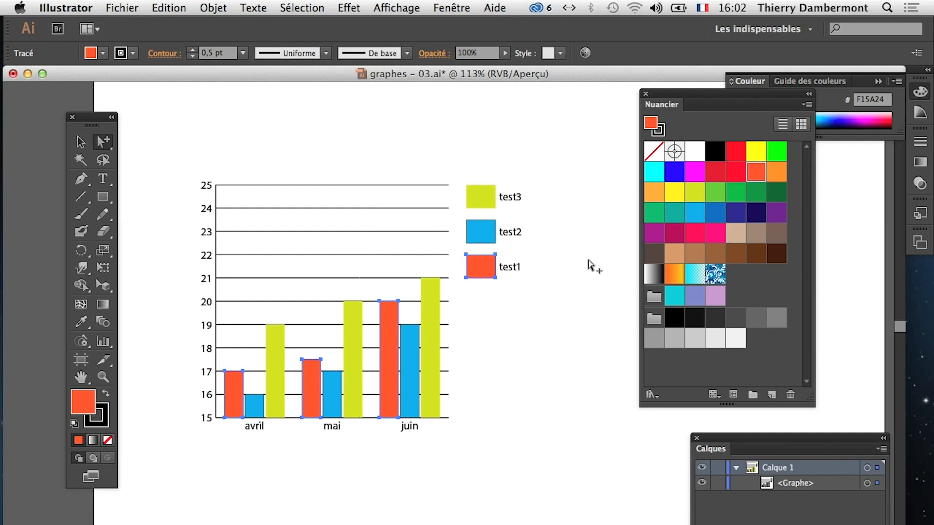
left_click(734, 176)
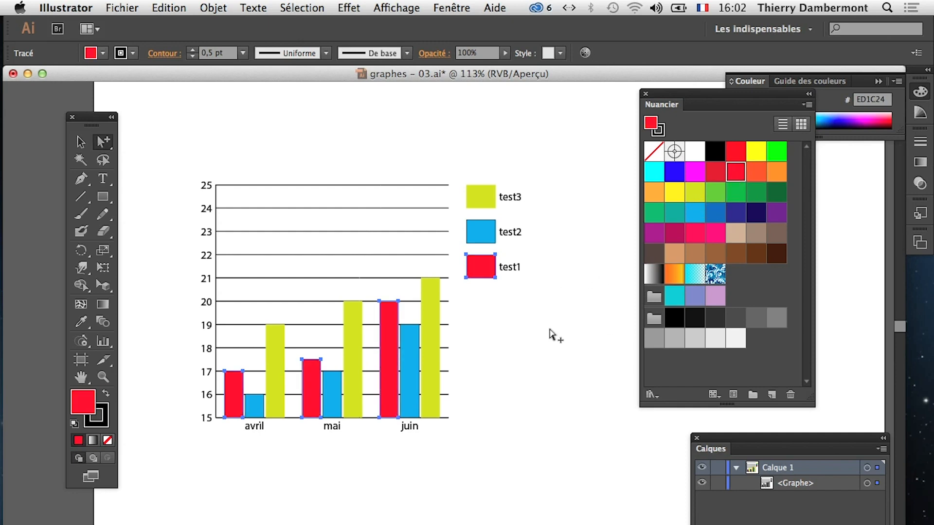
left_click(694, 252)
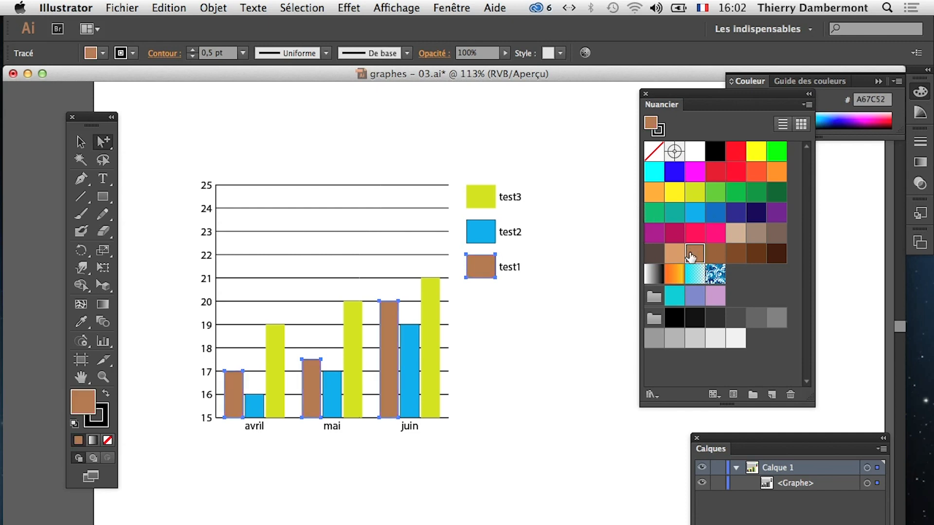
left_click(451, 383)
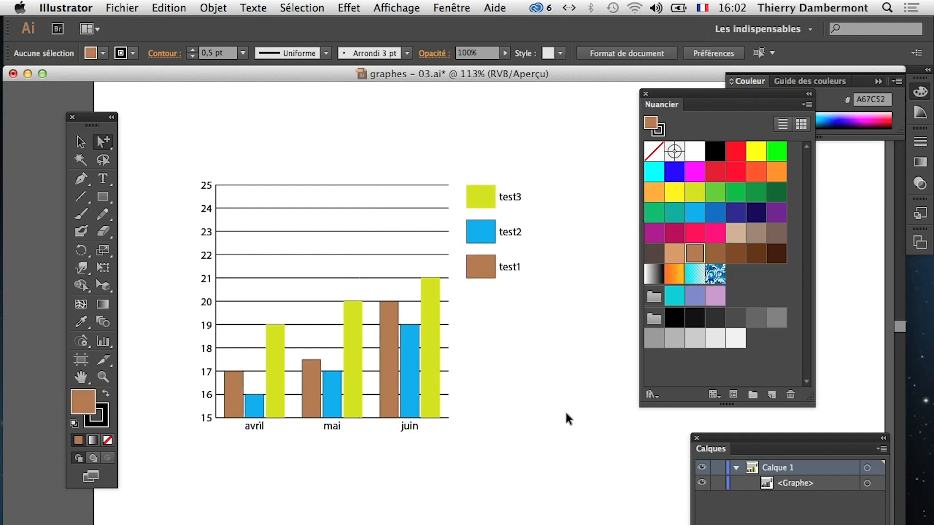
Save the document as a new file named graphes – 04.ai with the default Illustrator CC options
left_click(122, 7)
left_click(155, 129)
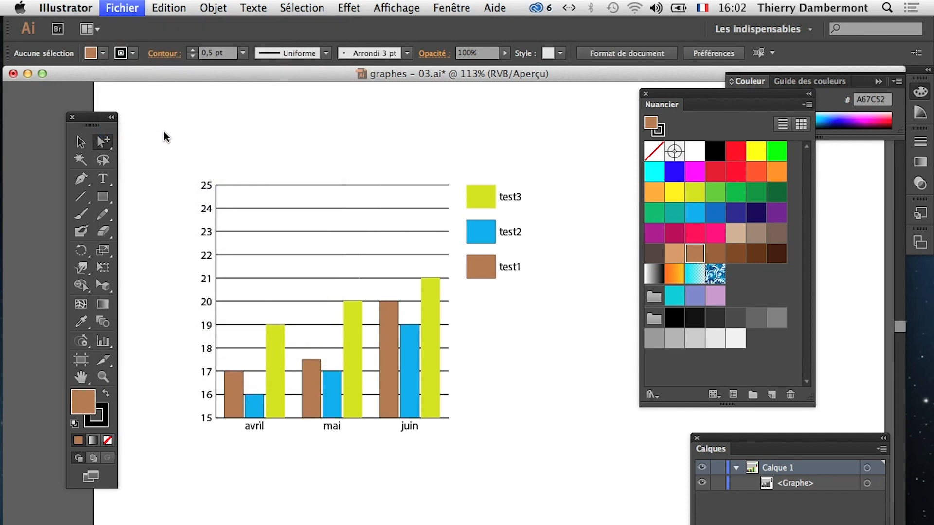
left_click(465, 88)
key("Delete")
type("4")
left_click(668, 479)
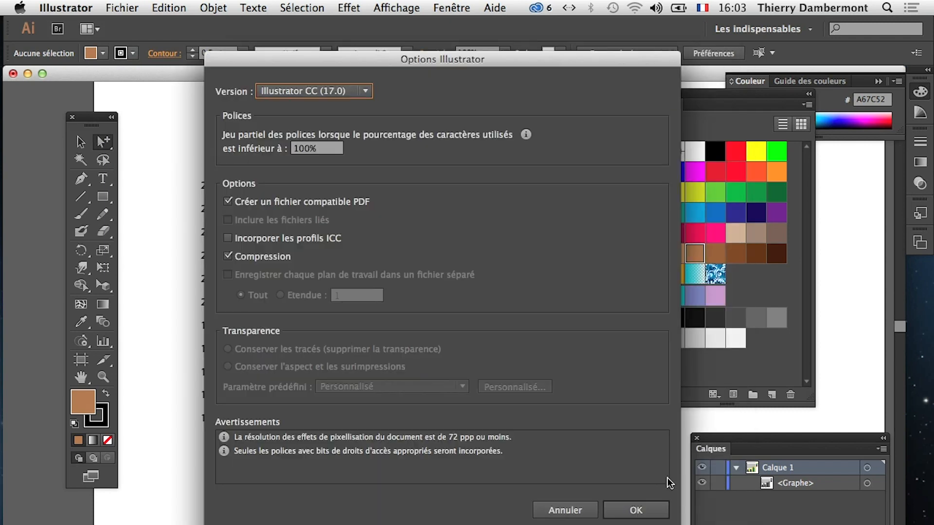
left_click(653, 506)
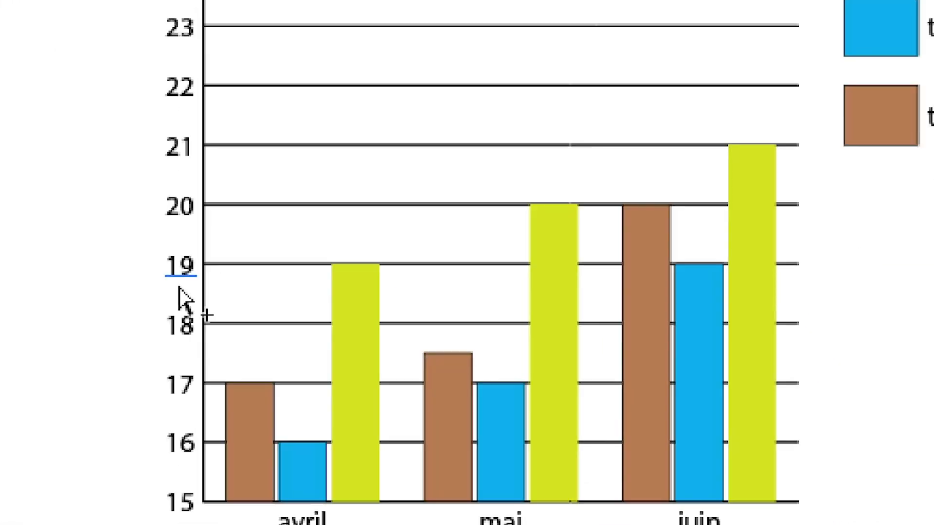
Select the brown bar above avril and extend the selection to the whole test1 series and its legend box
left_click(259, 477)
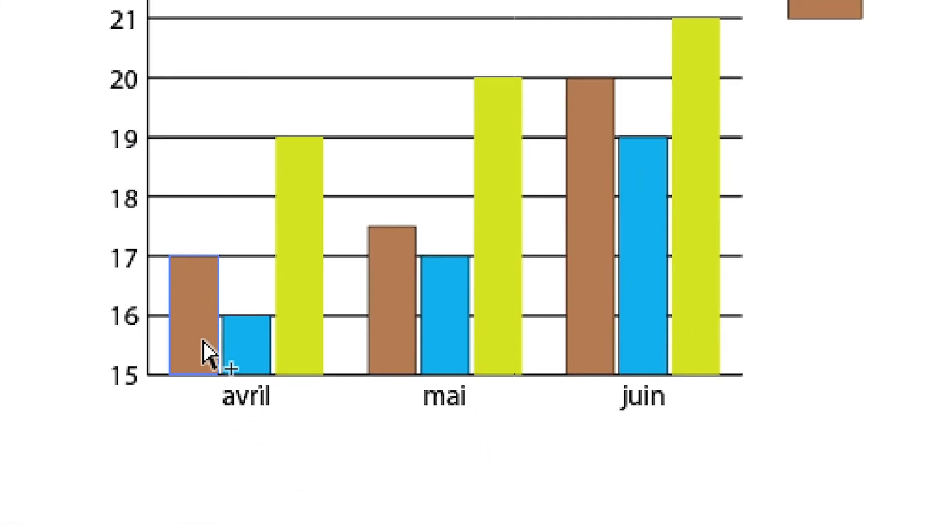
left_click(203, 342)
left_click(203, 341)
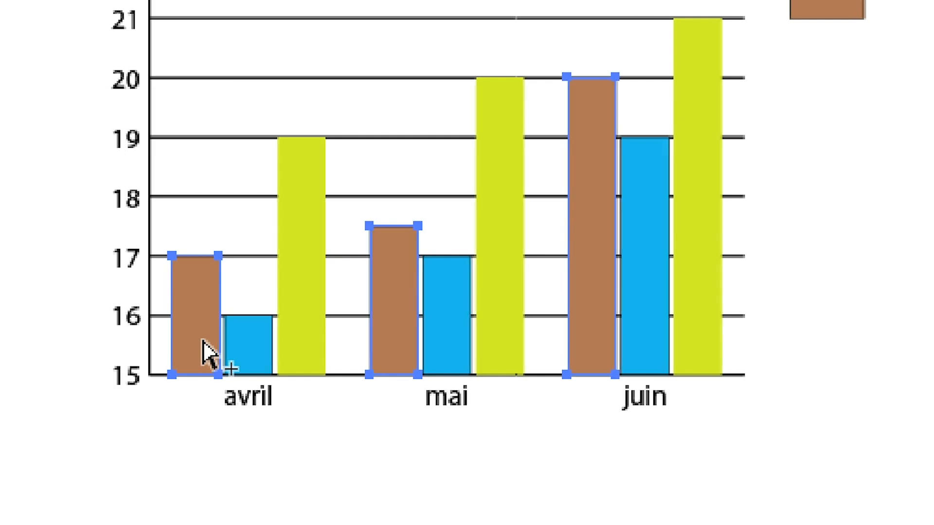
left_click(203, 341)
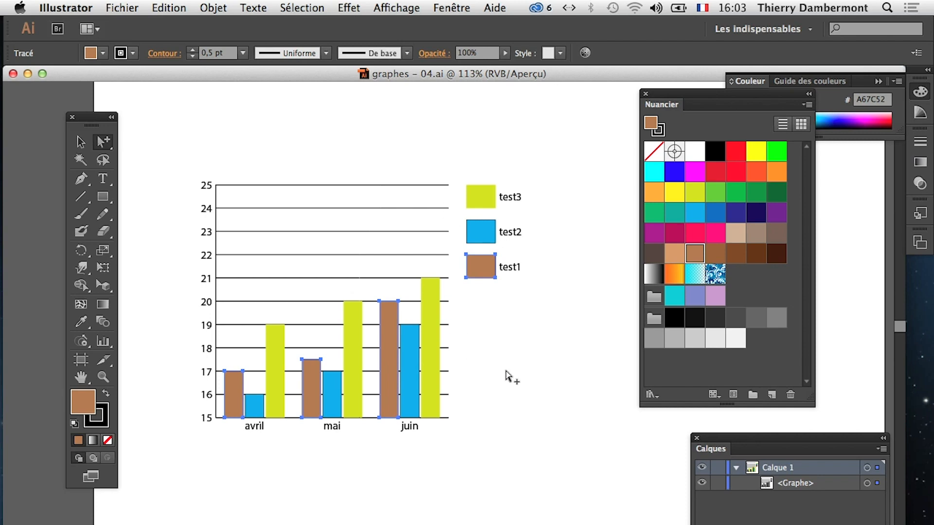
Select the whole graph and show the Character panel next to its bars
left_click(81, 142)
left_click(220, 143)
left_click(228, 185)
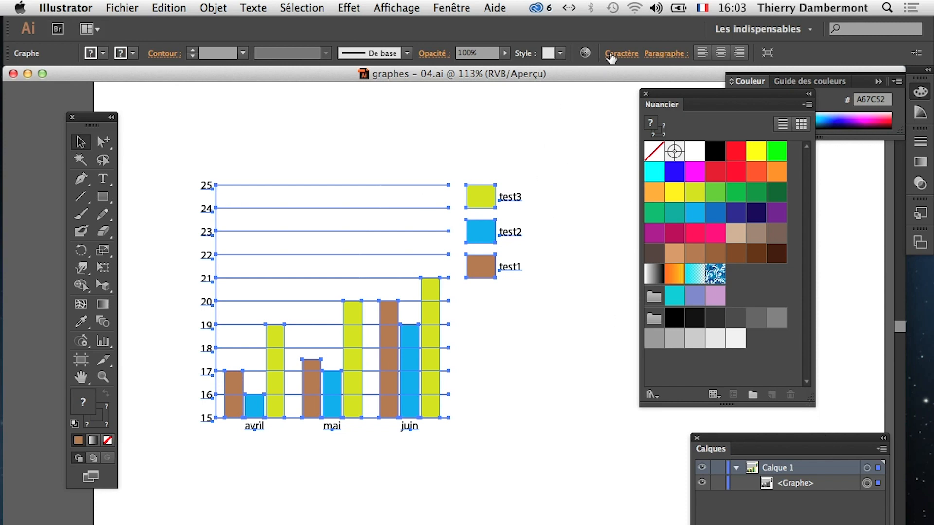
left_click(440, 6)
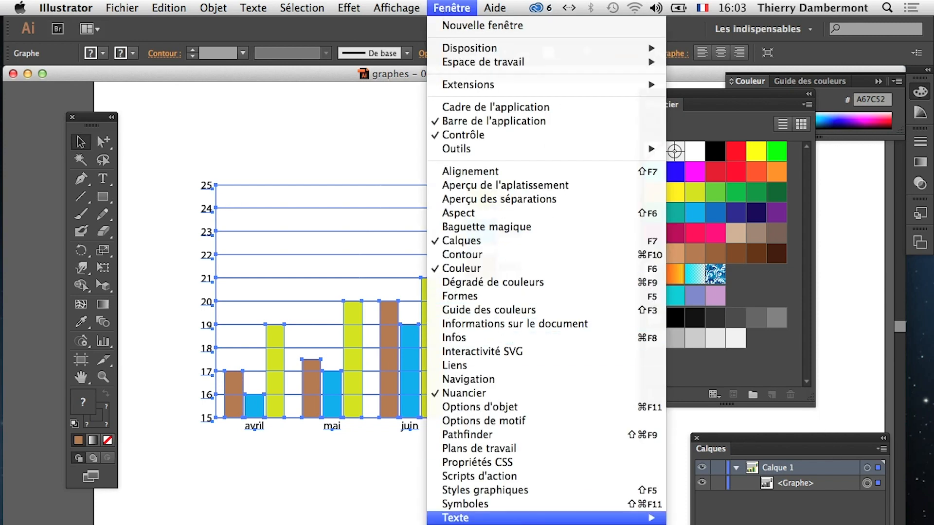
mouse_move(501, 517)
left_click(755, 480)
left_click_drag(568, 78, 523, 239)
Try successive font families on the graph's text, ending on Modern No. 20
left_click(540, 302)
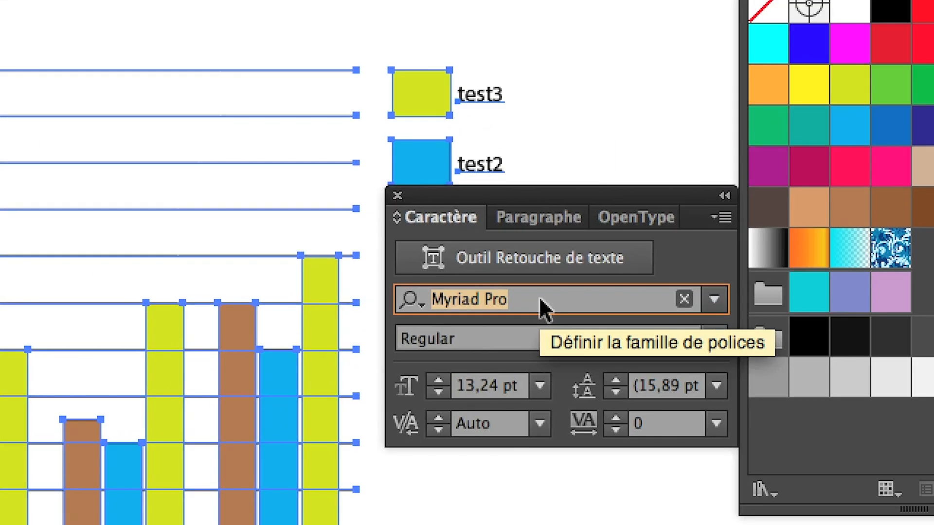
key("Up")
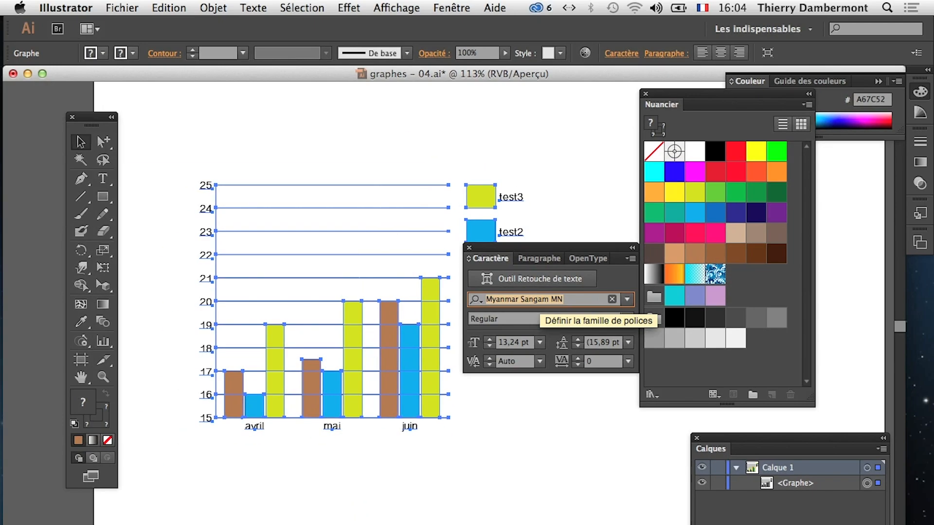
key("Up")
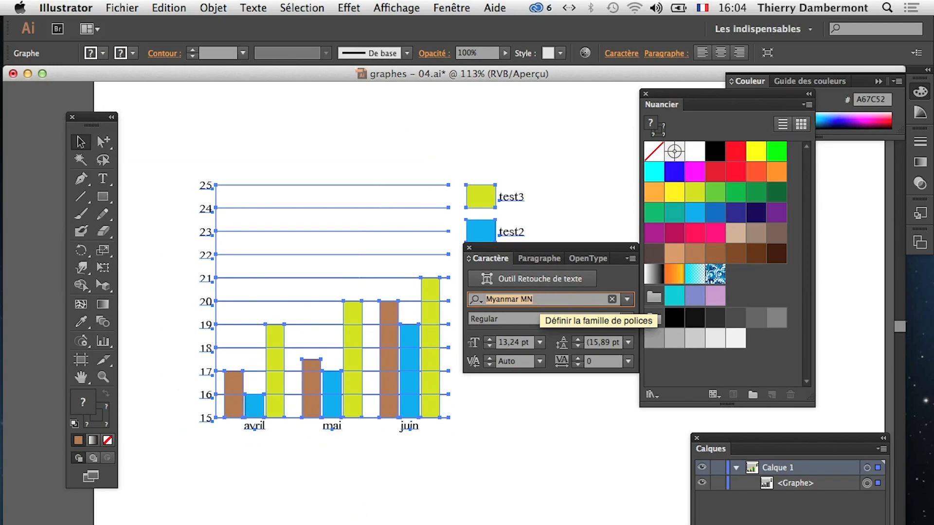
key("Up")
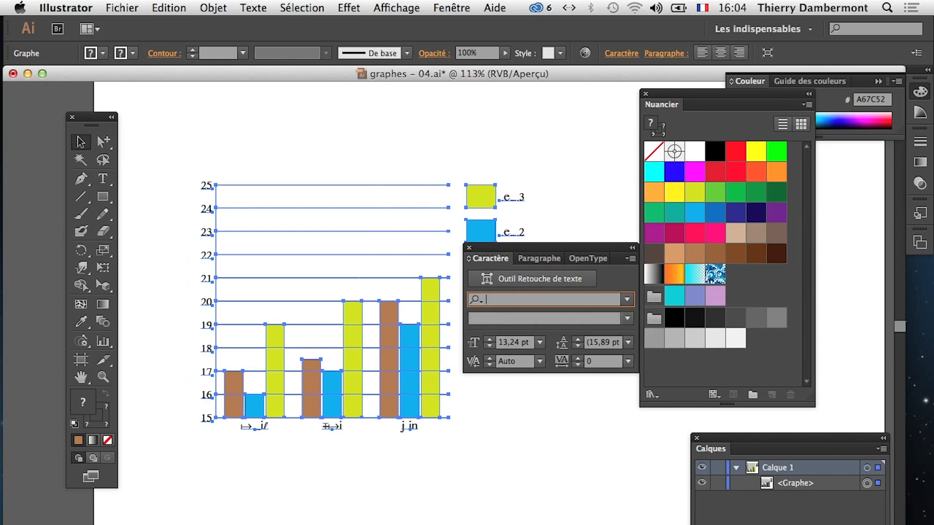
key("Up")
key("Up")
key("Up")
key("Up")
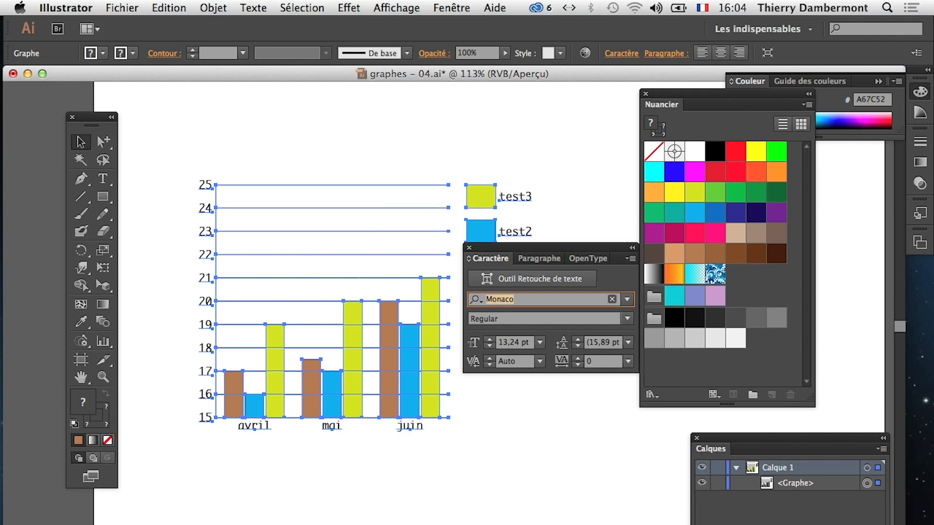
key("Up")
key("Down")
key("Up")
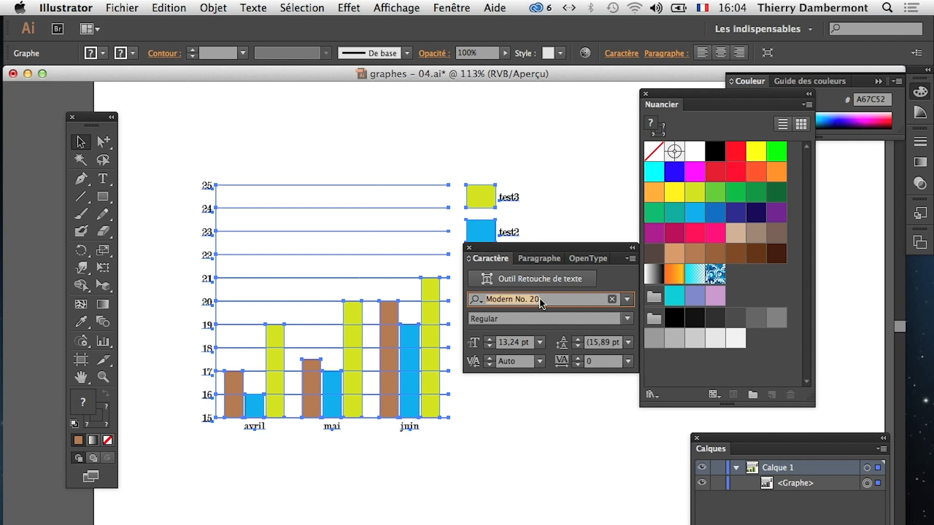
Enlarge the graph's text to 23 pt
left_click(491, 340)
left_click(489, 340)
left_click(490, 340)
left_click(490, 340)
left_click(490, 340)
left_click(490, 339)
left_click(490, 339)
left_click(490, 340)
left_click(490, 340)
left_click(490, 340)
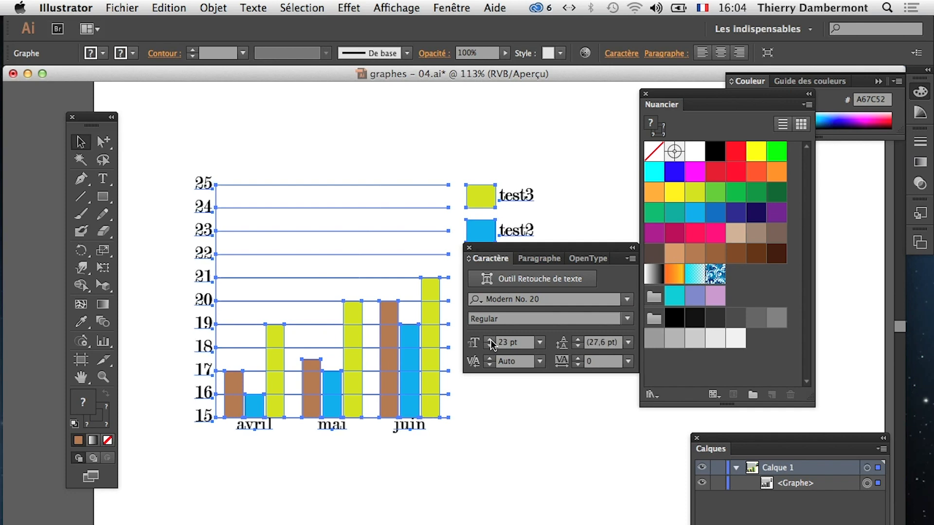
Change the graph's text to the Mistral font at 18 pt
left_click(530, 301)
key("Up")
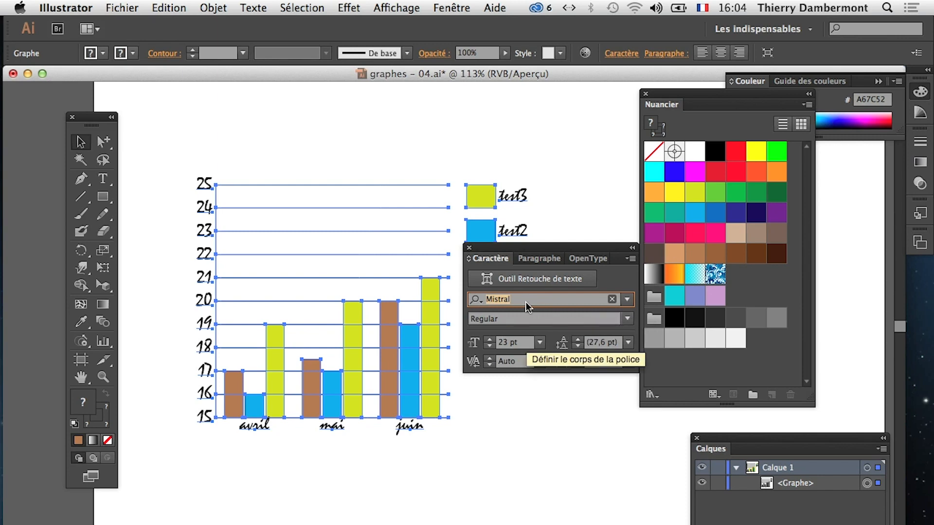
left_click(489, 346)
left_click(489, 345)
left_click(489, 346)
left_click(490, 346)
left_click(490, 346)
Set the graph's text to the Minion Pro font and place the Character panel below the legend
left_click_drag(514, 262, 619, 183)
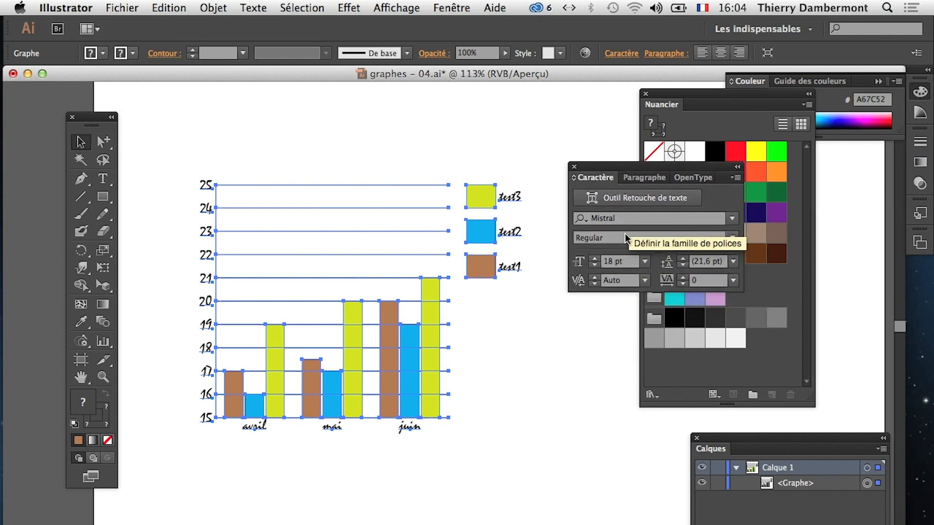
left_click(608, 218)
key("Up")
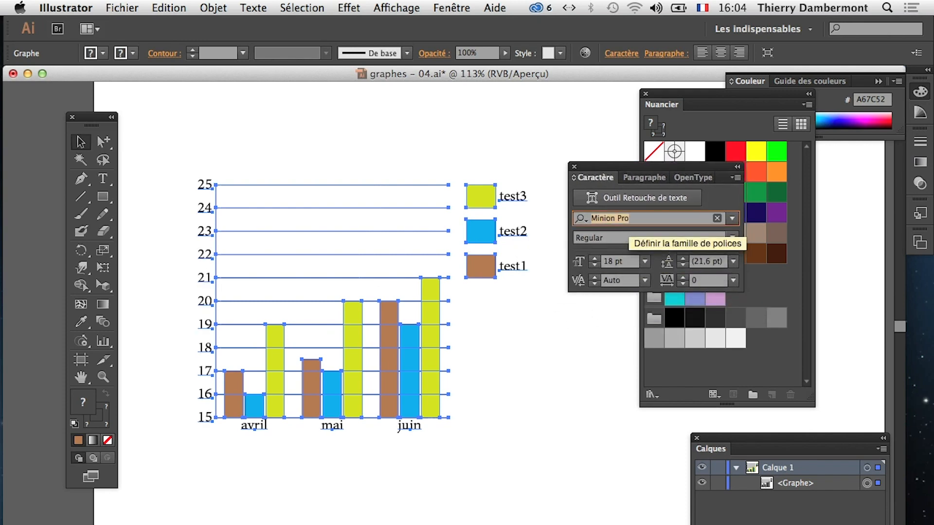
left_click(548, 351)
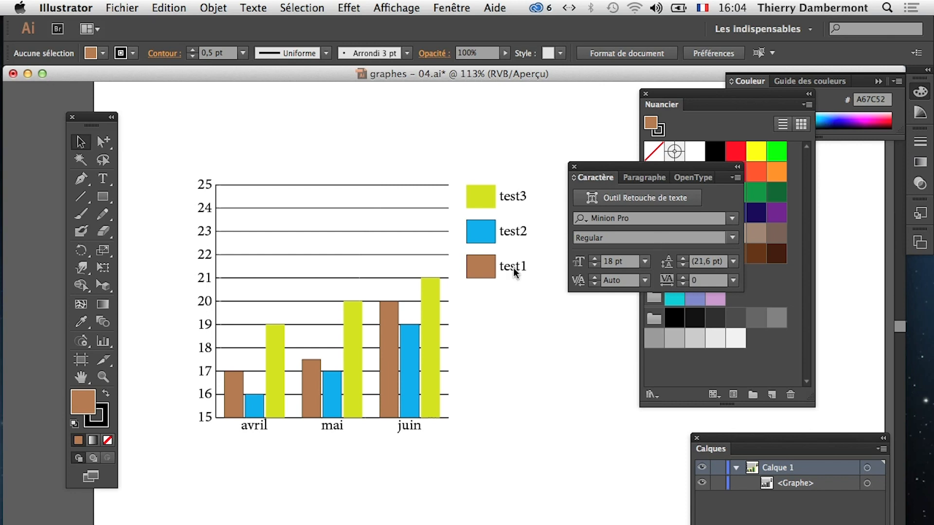
left_click(302, 188)
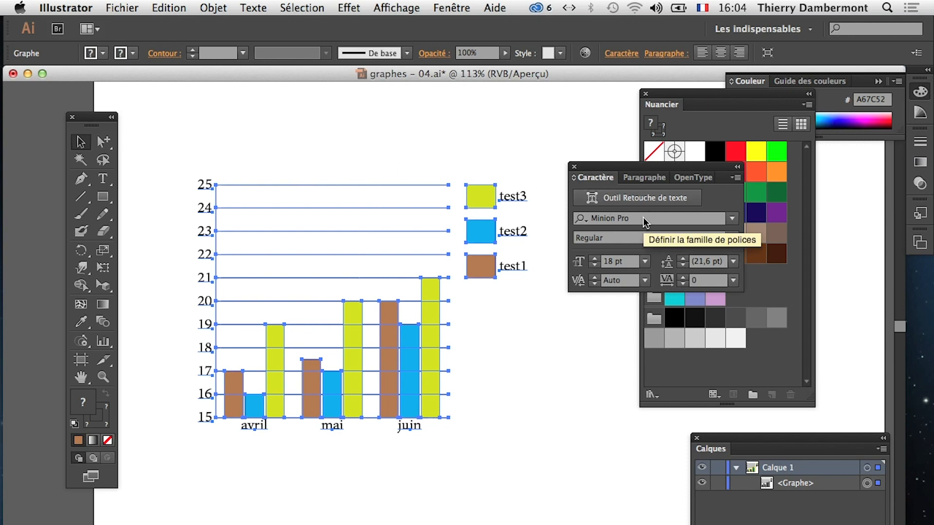
left_click_drag(652, 177, 583, 301)
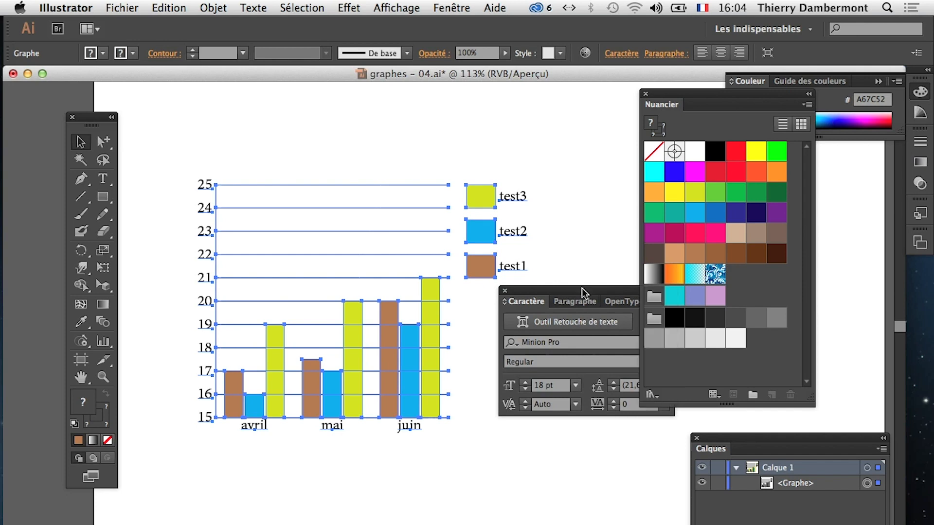
Extend a selection from the test3 legend label to all legend labels and the whole graph with Group Selection, and deselect
left_click(104, 142)
left_click(559, 194)
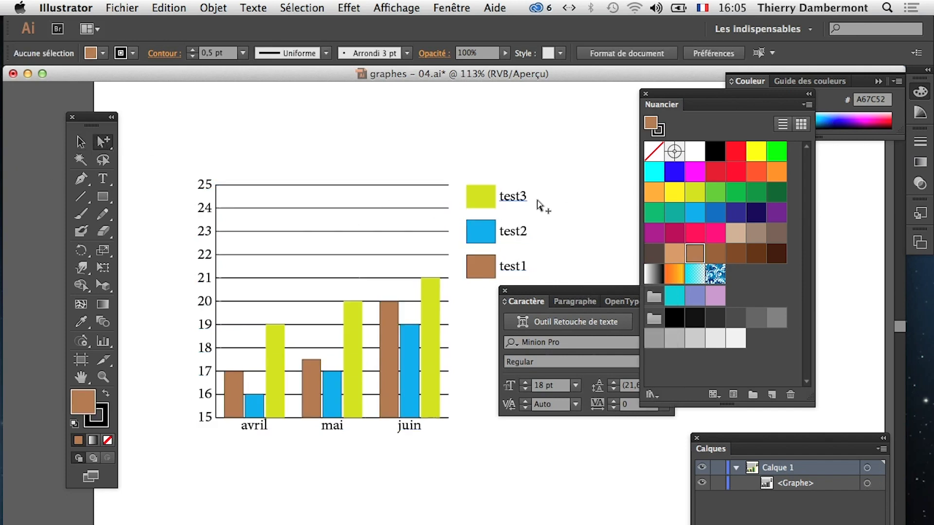
double_click(520, 199)
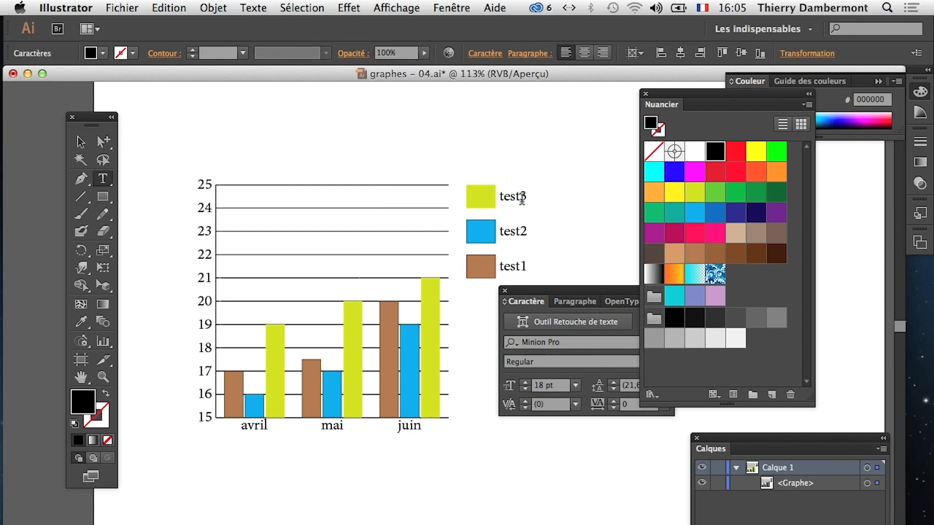
left_click(103, 141)
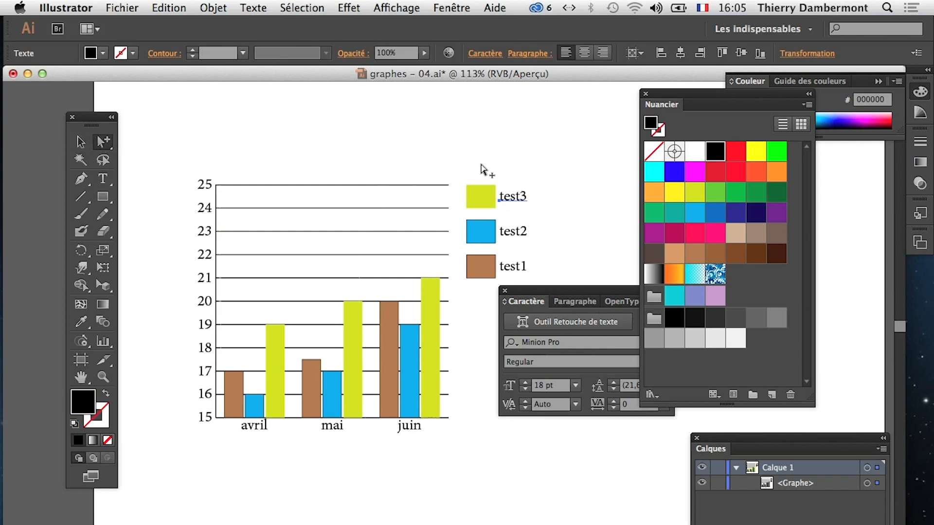
left_click(502, 206)
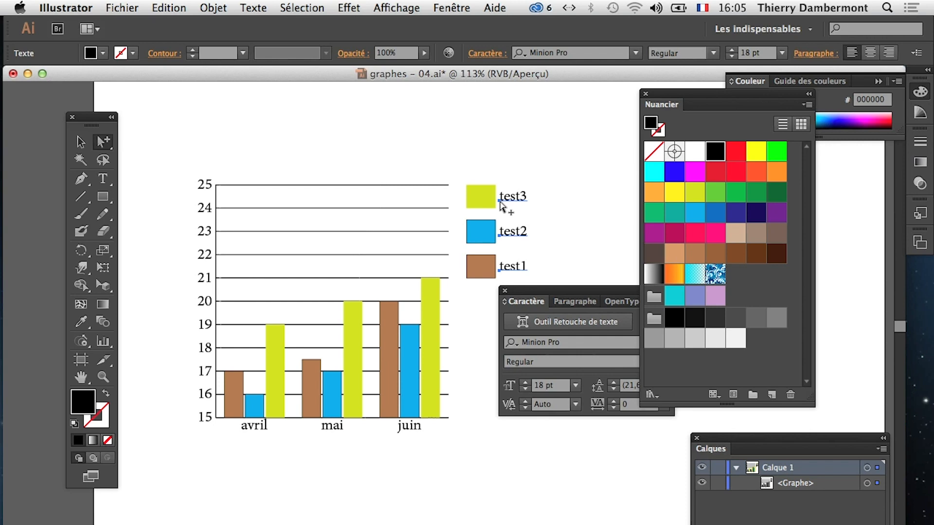
left_click(500, 203)
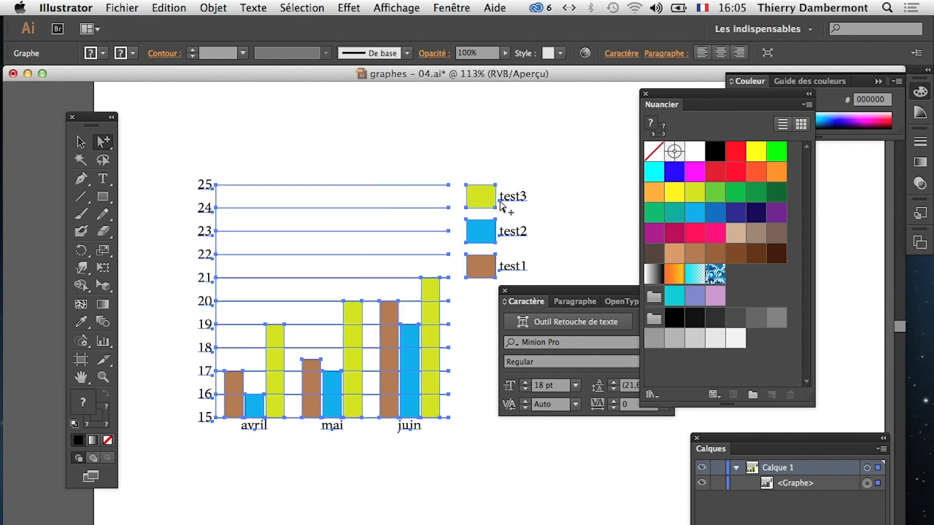
left_click(536, 200)
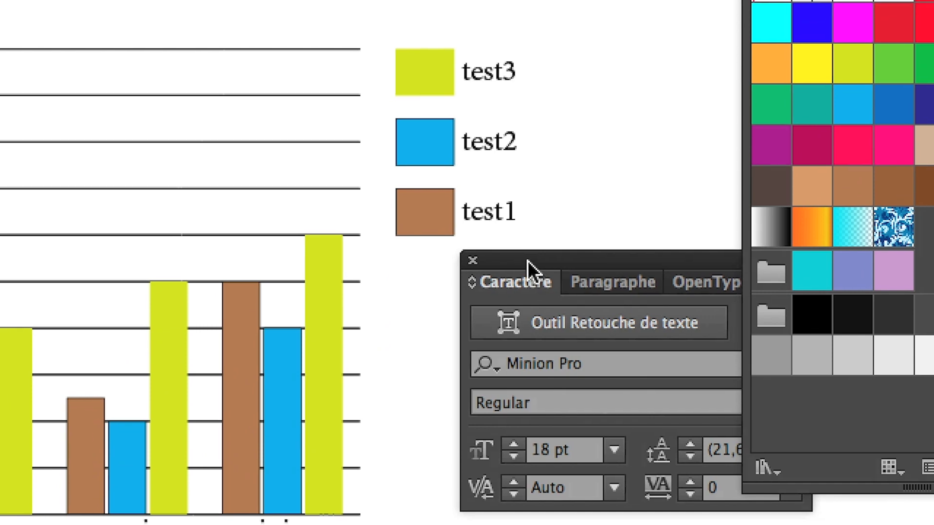
Recolour the three legend labels blue (0071BC) and the month labels light blue (29ABE2), moving the Character panel clear of the legend
left_click_drag(532, 292, 591, 256)
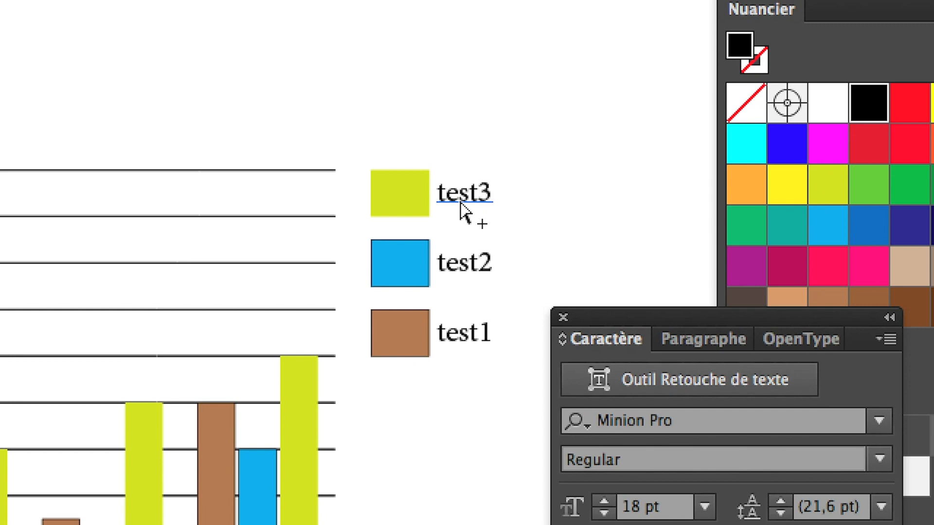
double_click(461, 202)
left_click_drag(448, 192, 478, 193)
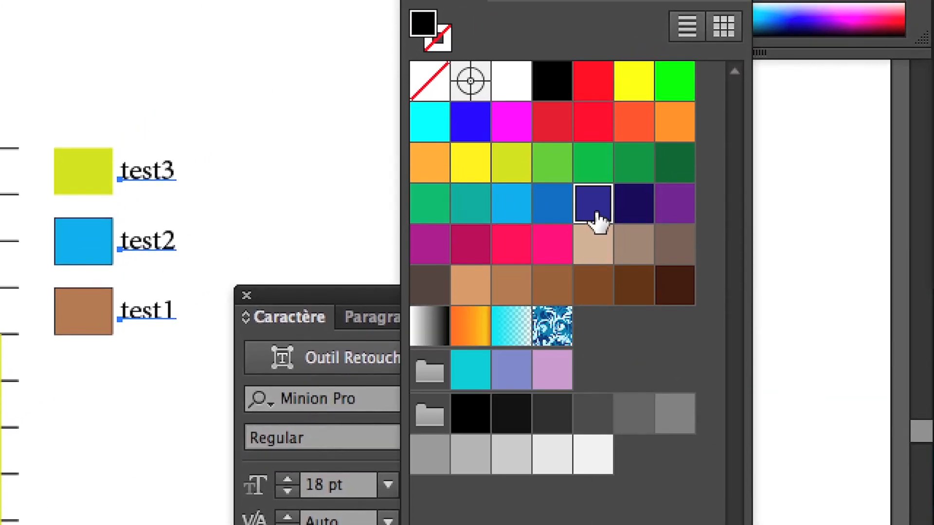
left_click(597, 221)
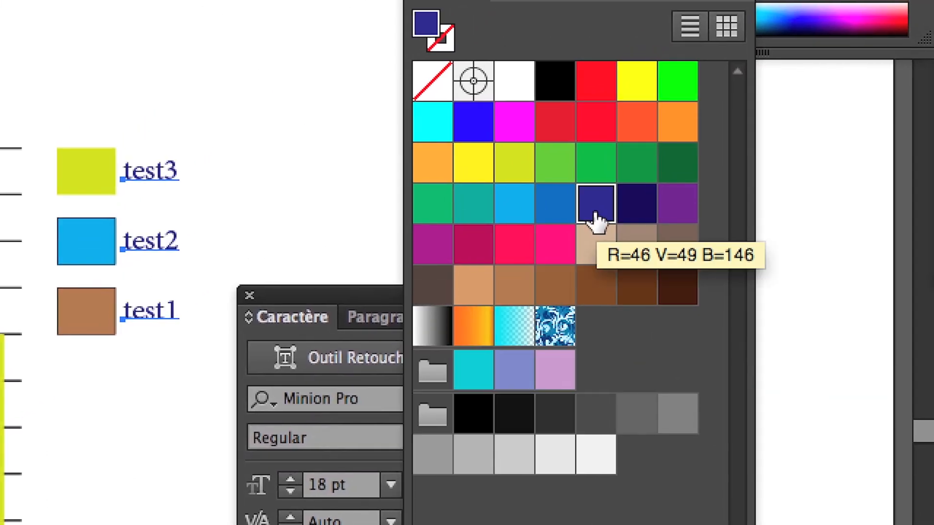
left_click(552, 216)
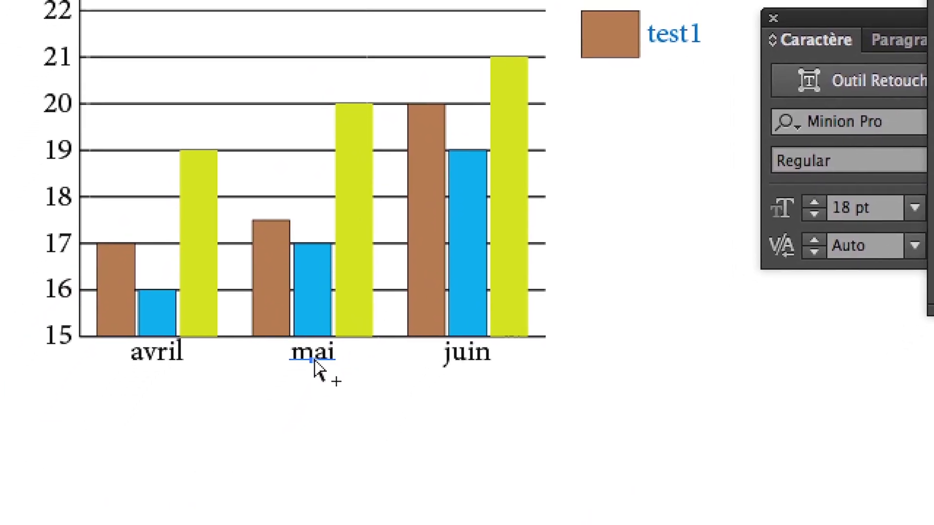
left_click(311, 359)
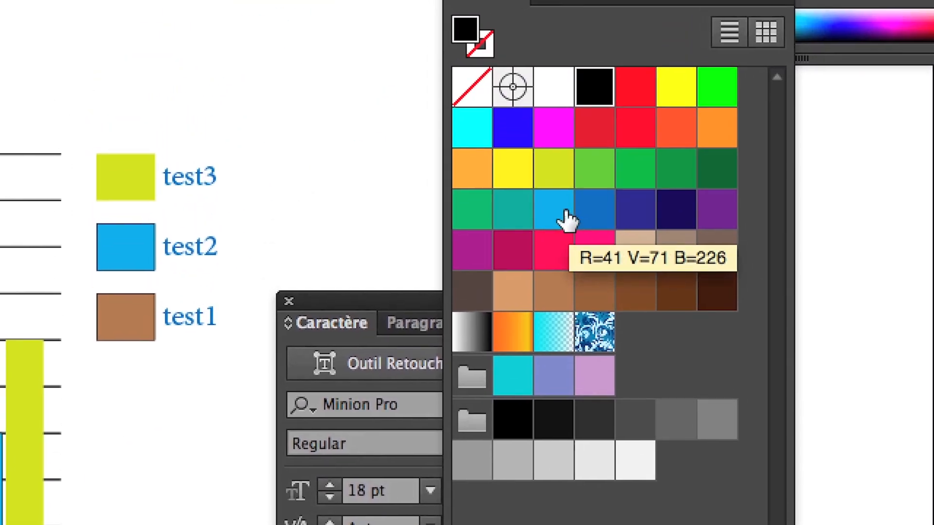
left_click(566, 216)
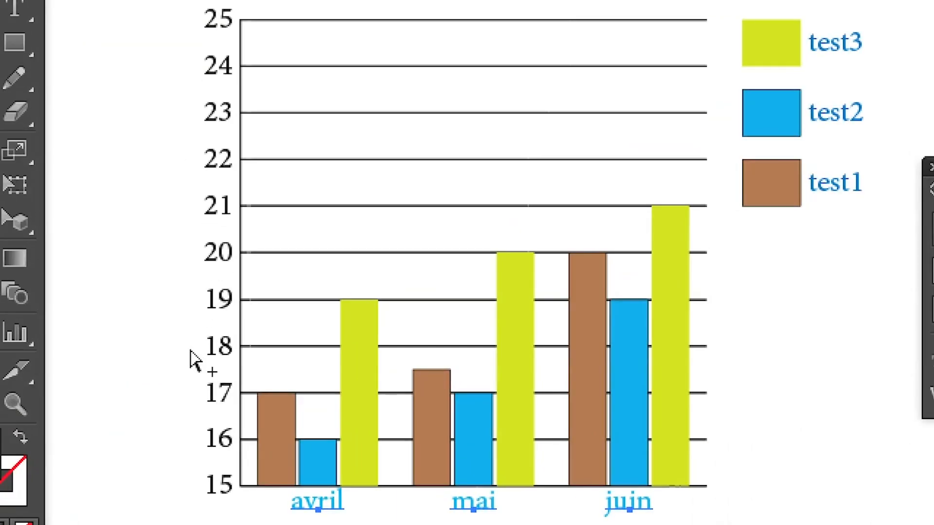
Select all the vertical axis values with Group Selection and colour them dark red (C1272D)
left_click(214, 356)
left_click(201, 354)
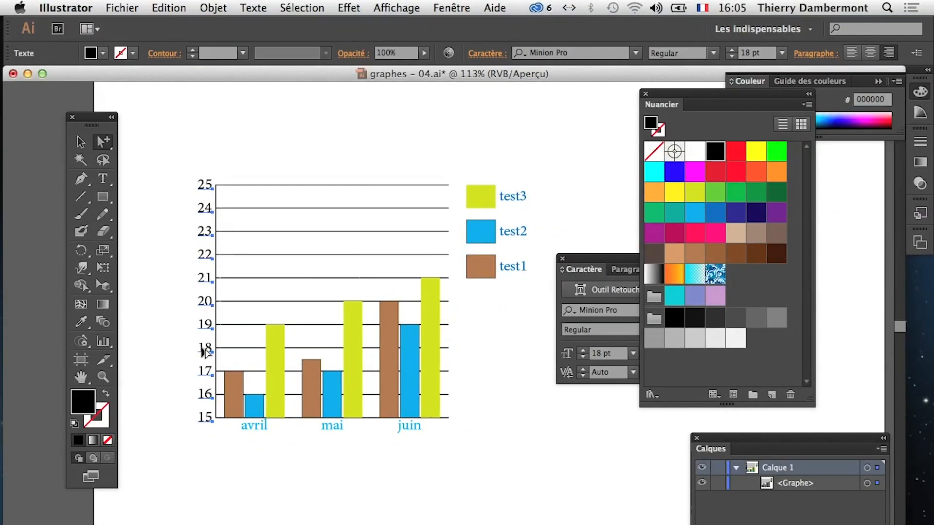
left_click(715, 214)
left_click(731, 173)
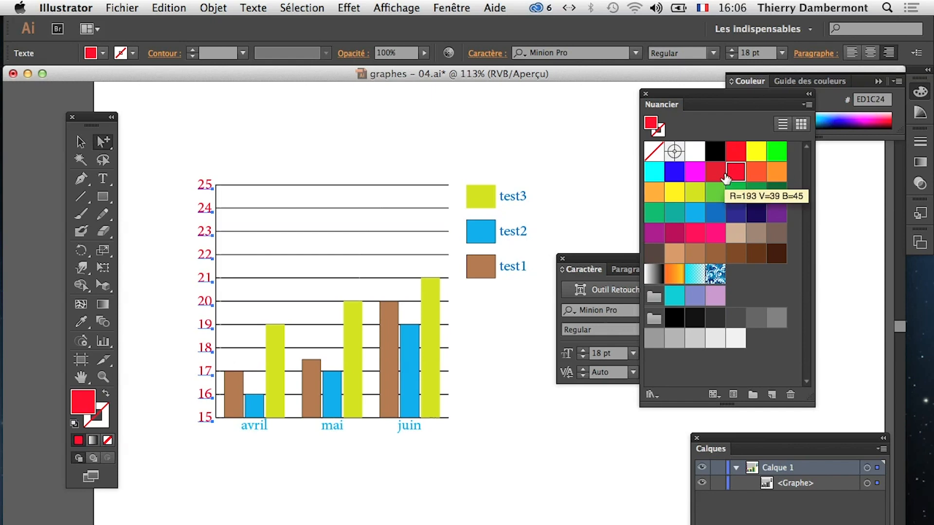
left_click(717, 175)
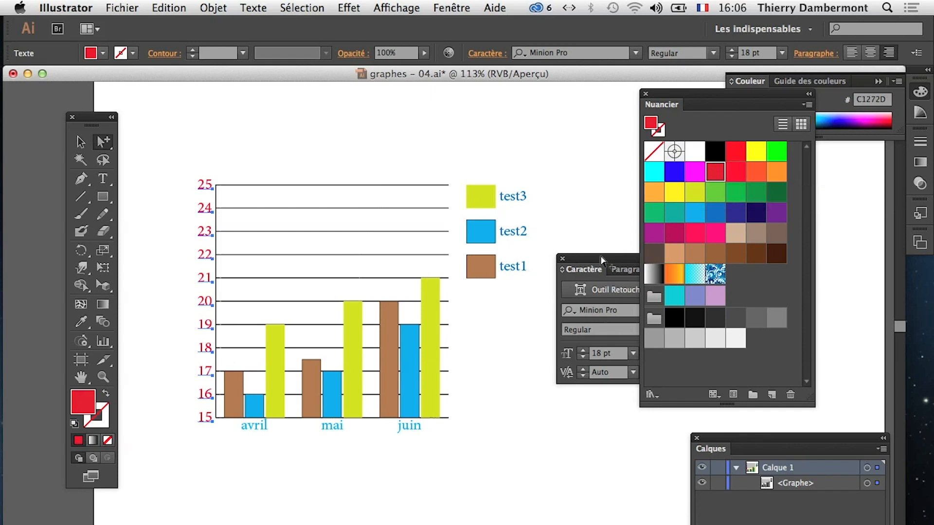
Set the vertical axis values to the Microsoft Sans Serif font, and select the test1 legend label
left_click(621, 309)
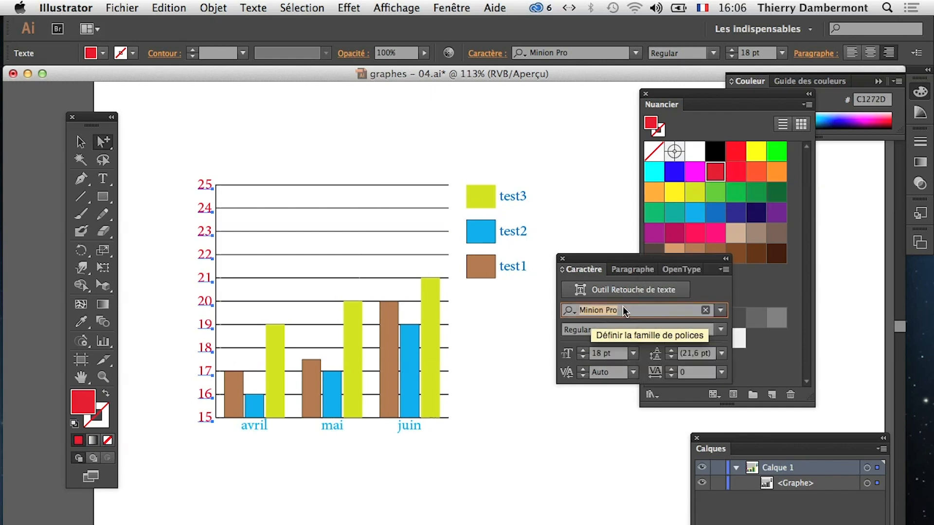
key("Up")
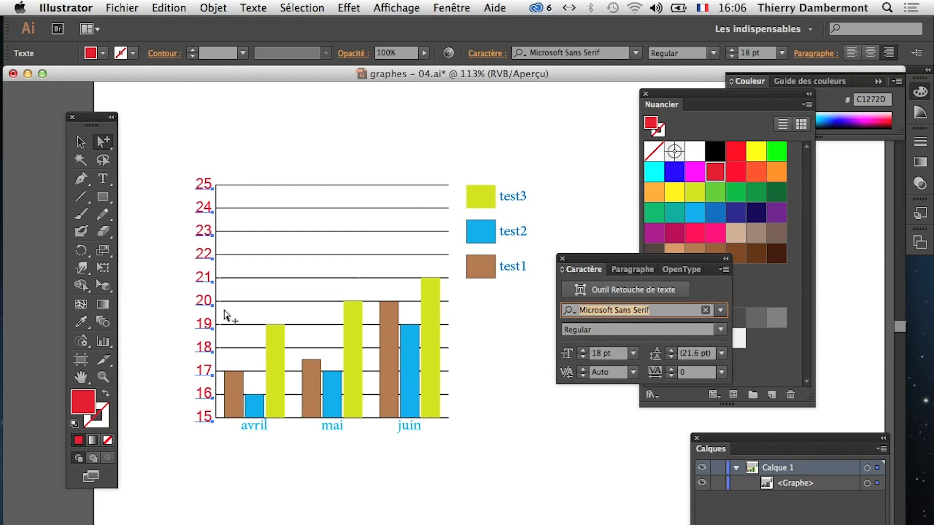
left_click(184, 315)
left_click(513, 271)
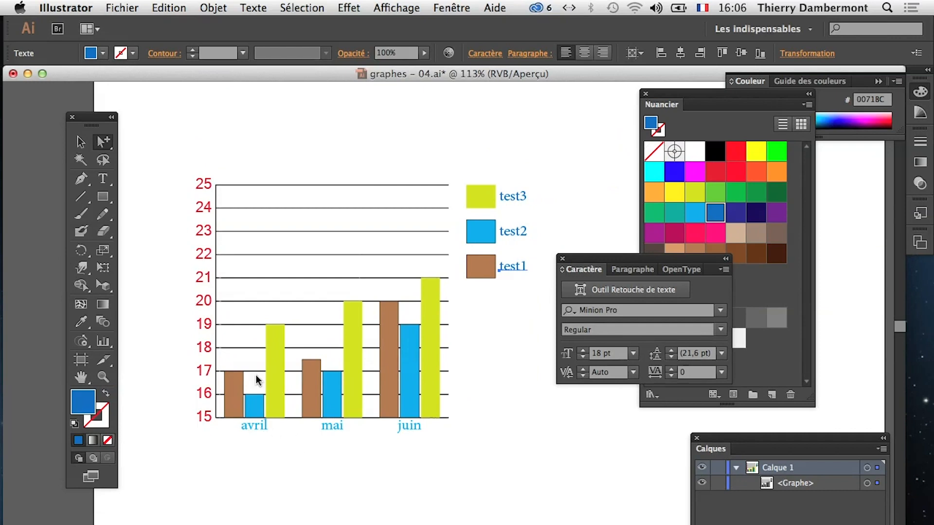
Save the document as a new Illustrator file named graphes - 05.ai in the AI-2014-07-24 folder
left_click(66, 8)
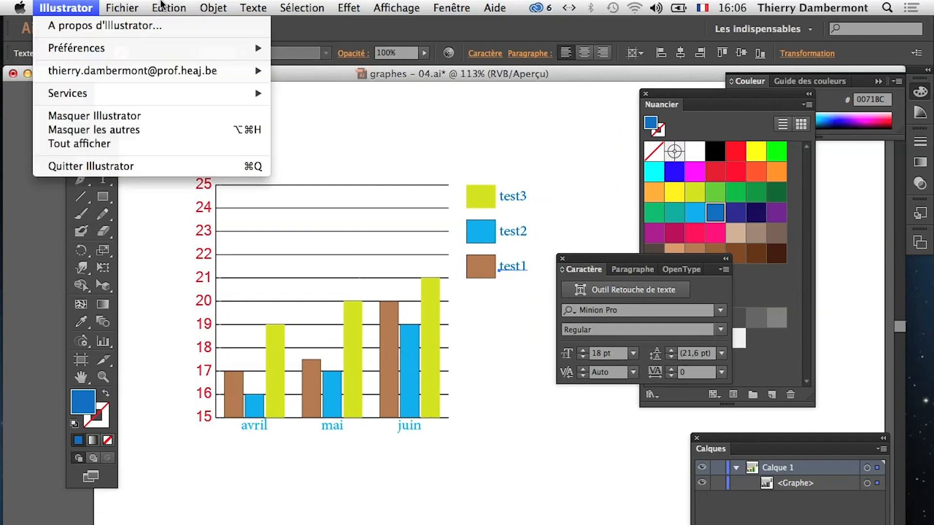
left_click(149, 131)
left_click(472, 88)
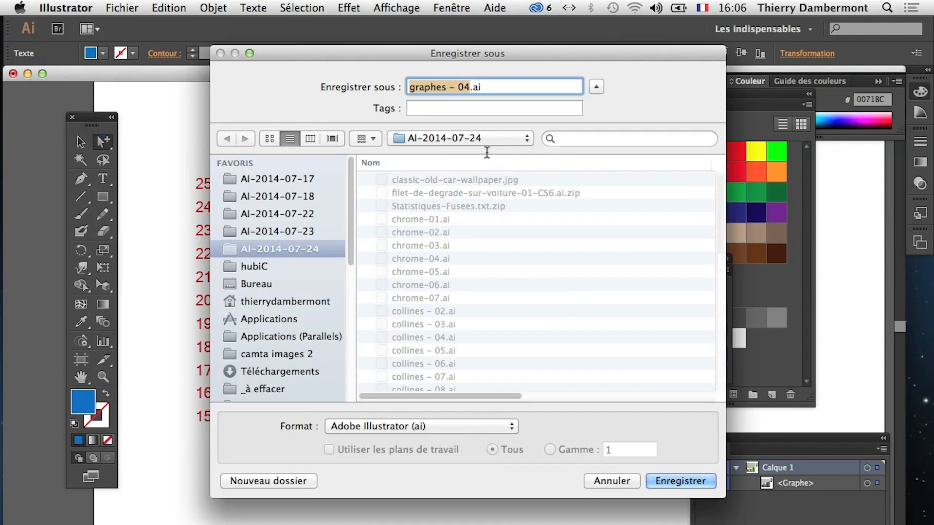
key("BackSpace")
type("5")
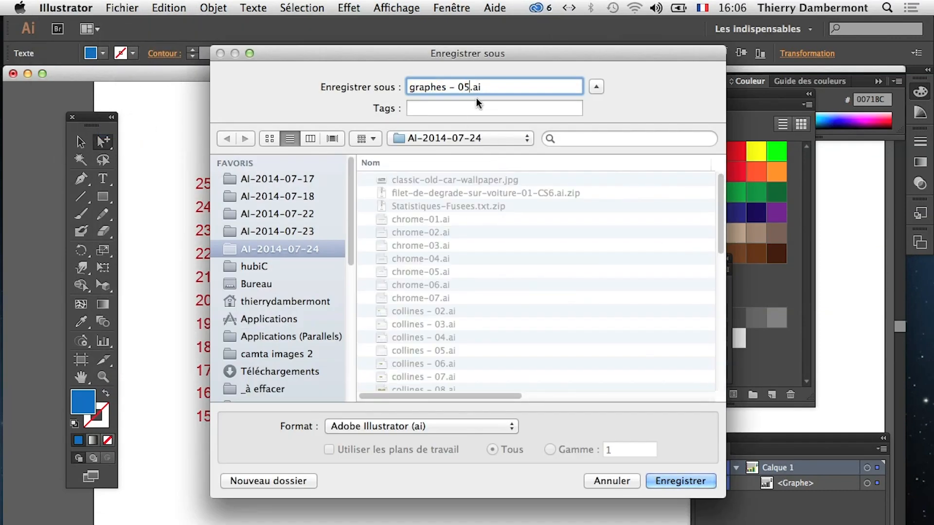
left_click(662, 480)
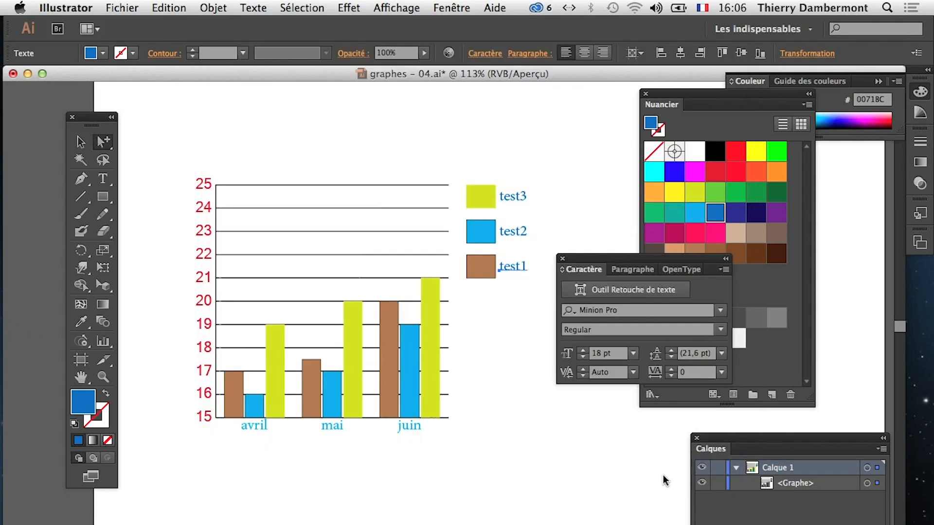
left_click(636, 510)
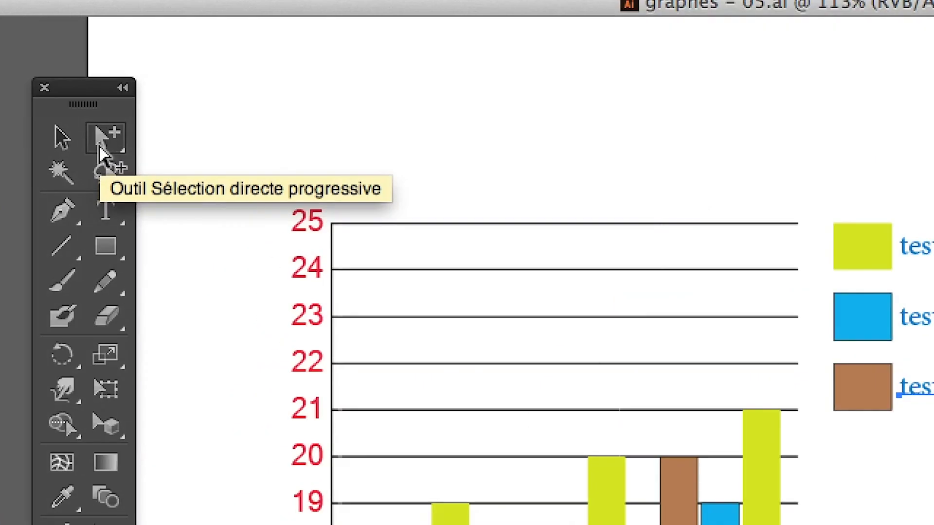
Marquee-select the axis values, the month labels and the legend labels one set at a time with the Direct Selection tool
left_click(106, 147)
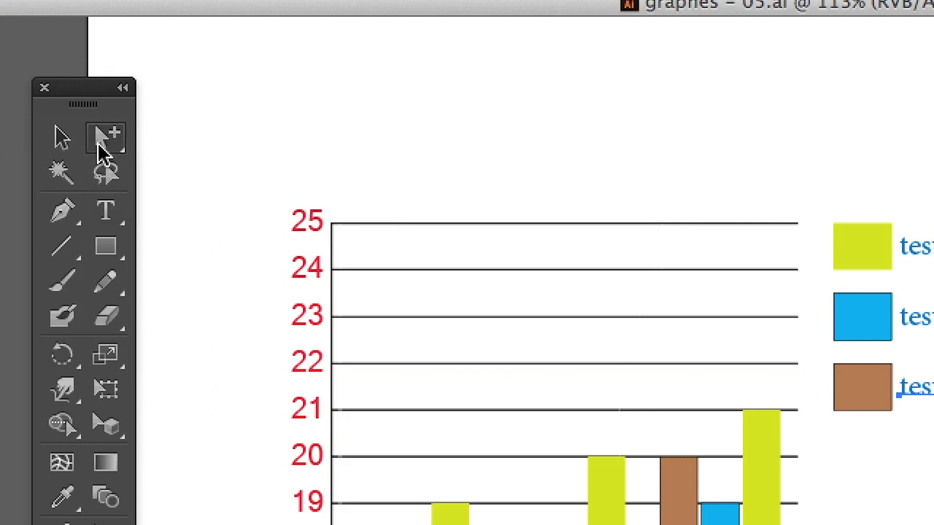
left_click(153, 141)
left_click_drag(266, 184, 179, 418)
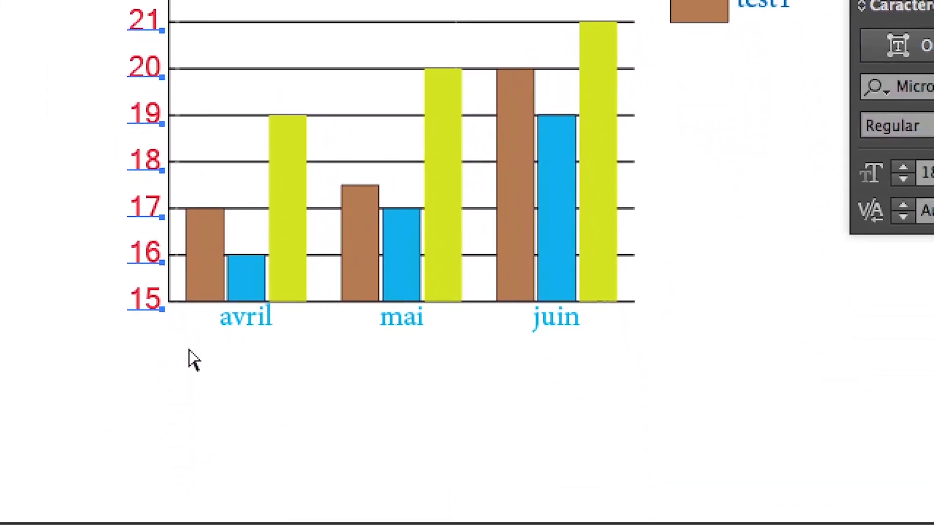
left_click_drag(194, 348, 602, 335)
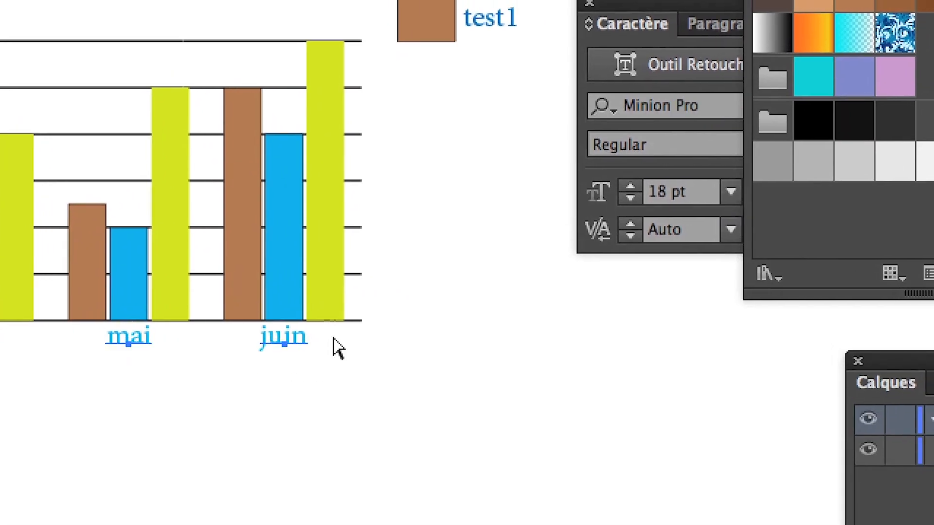
left_click(410, 238)
left_click_drag(393, 210, 349, 87)
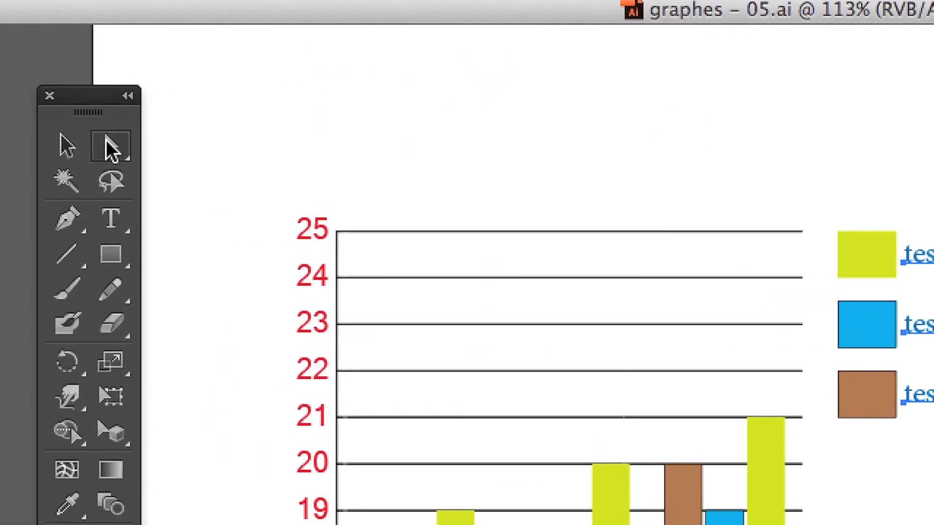
Return to the Group Selection tool, select the three month labels and colour them green (009245)
left_click_drag(105, 139, 261, 247)
left_click_drag(161, 181, 200, 524)
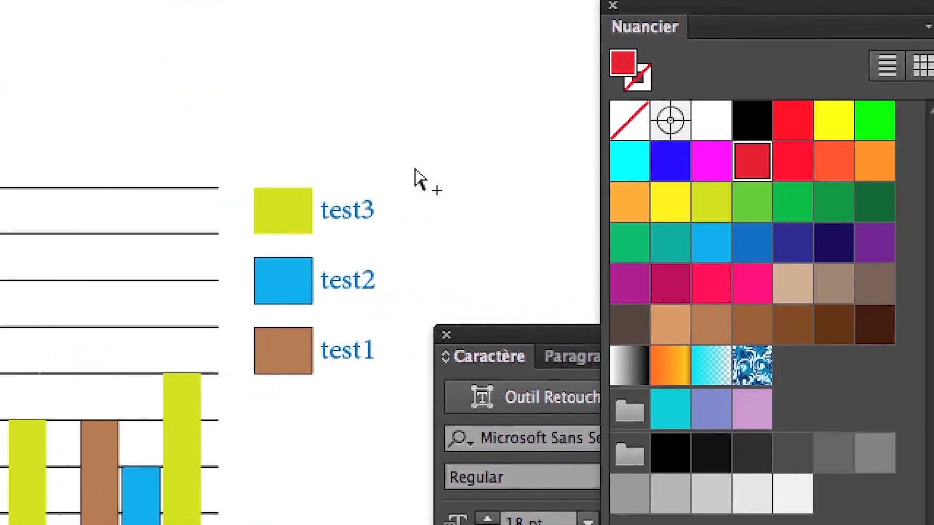
left_click_drag(867, 45, 806, 262)
left_click_drag(264, 524, 0, 524)
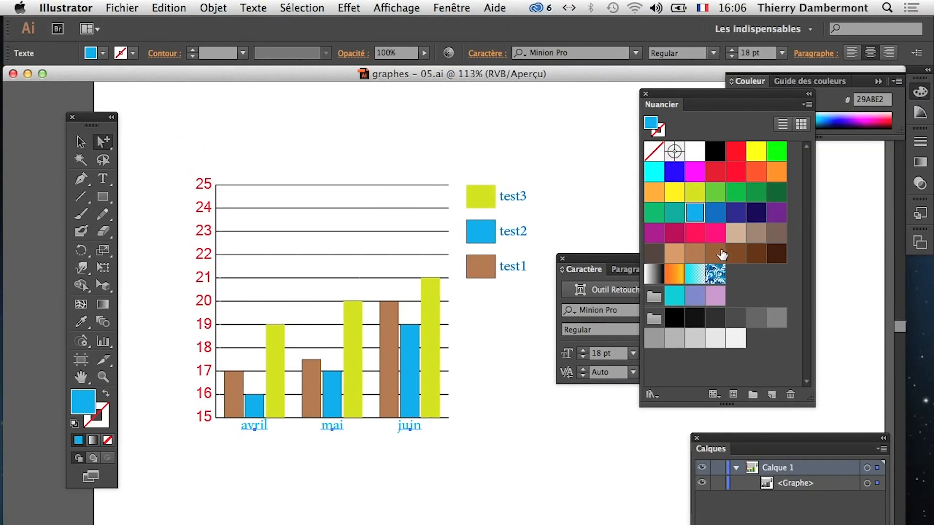
left_click(675, 233)
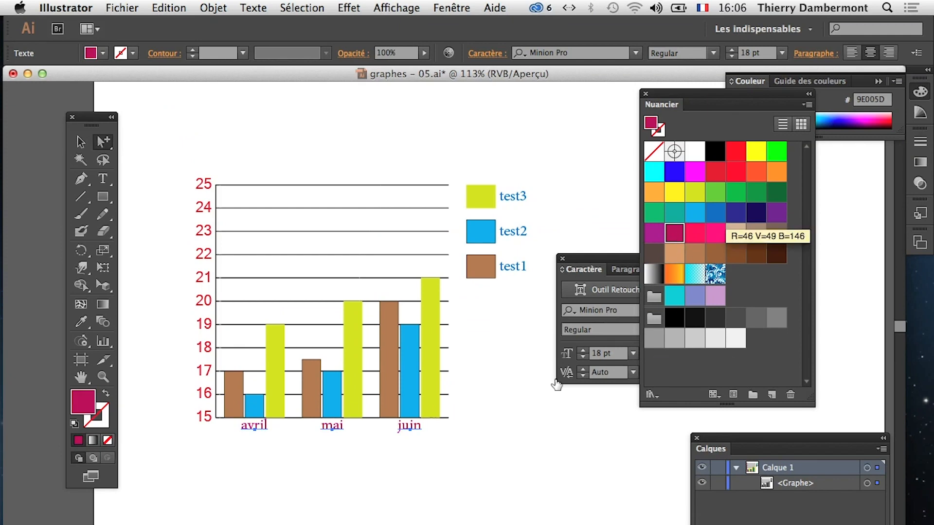
left_click(756, 212)
left_click(776, 193)
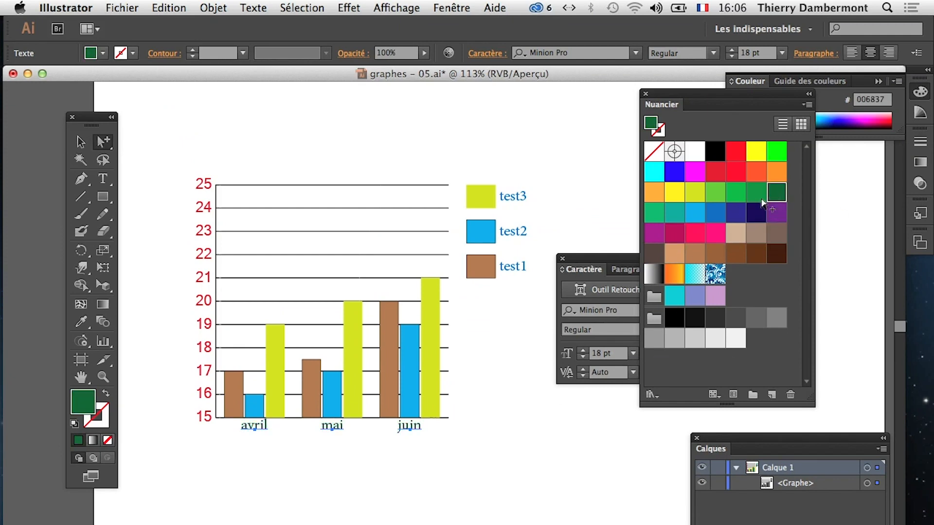
left_click(756, 192)
left_click(479, 476)
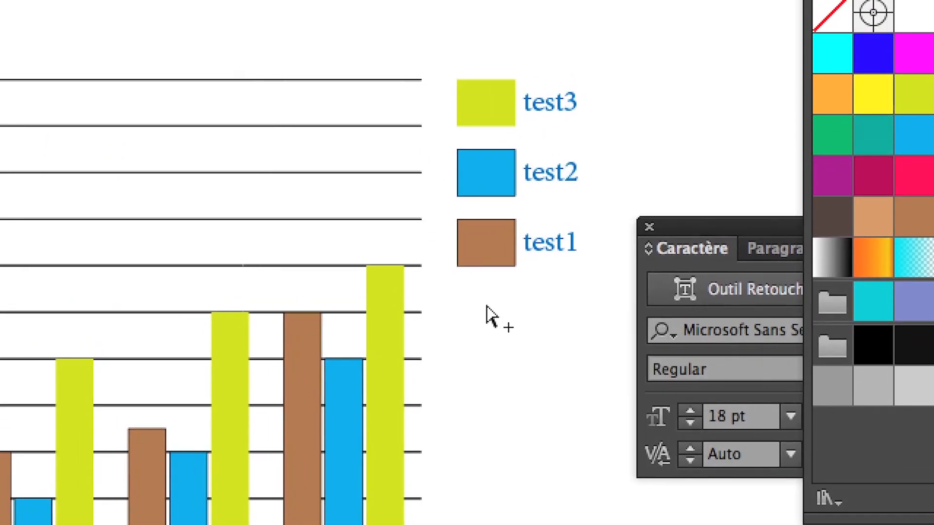
Select the three legend colour boxes and start a Transform effect (Distorsion et transformation) on them with the preview enabled
left_click_drag(488, 308, 479, 81)
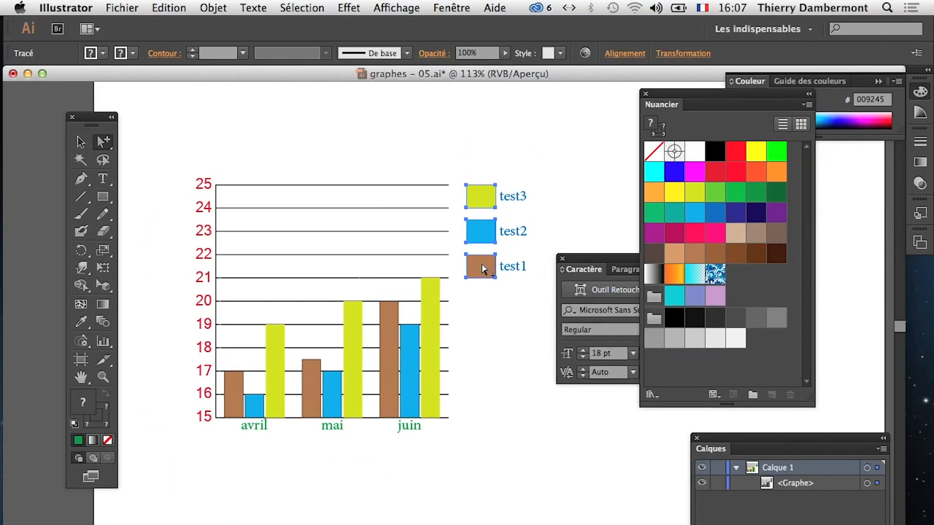
left_click_drag(482, 263, 416, 252)
left_click(348, 8)
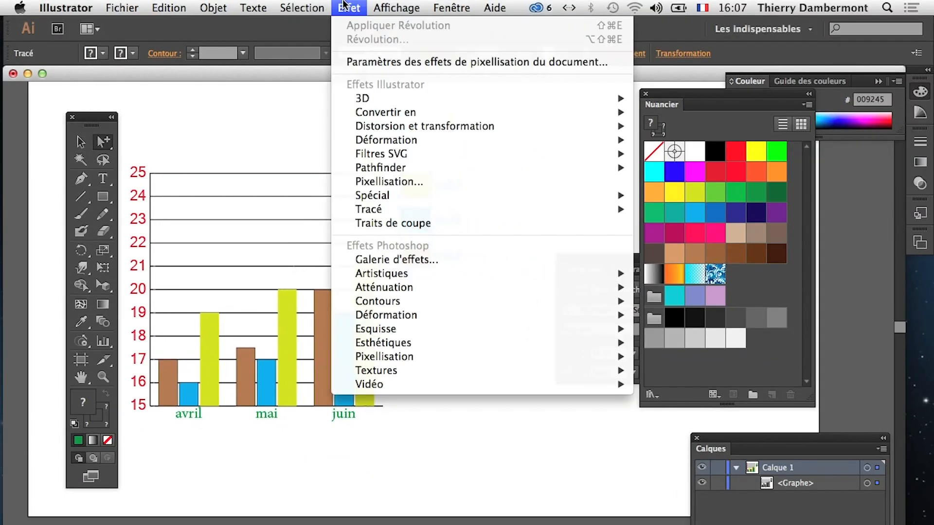
mouse_move(379, 126)
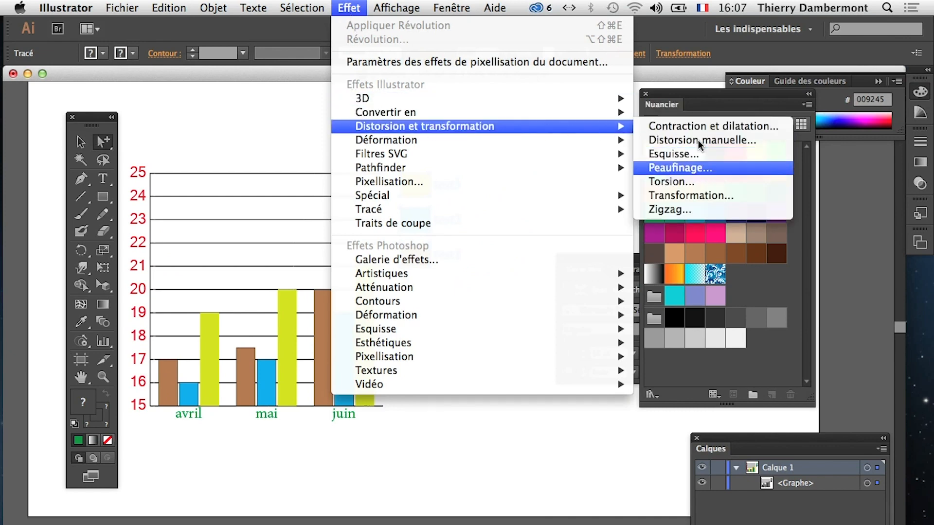
left_click(705, 194)
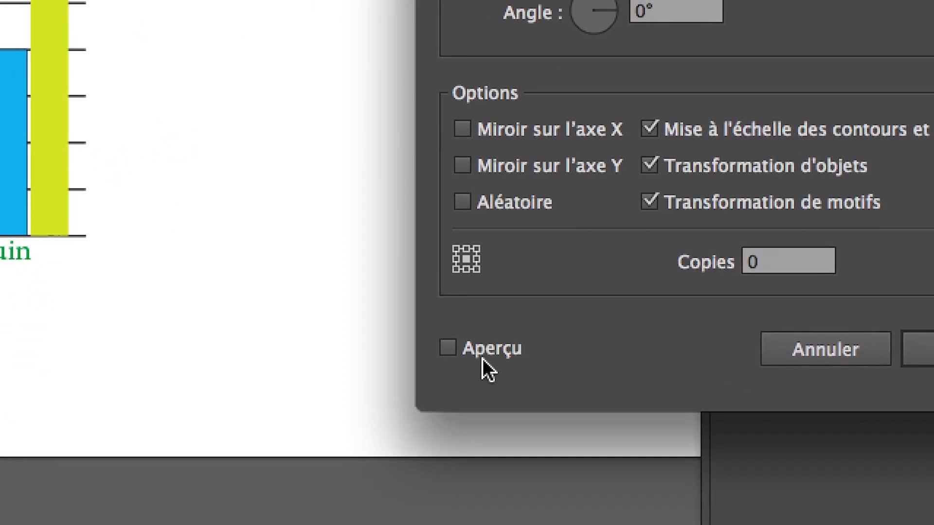
left_click(482, 357)
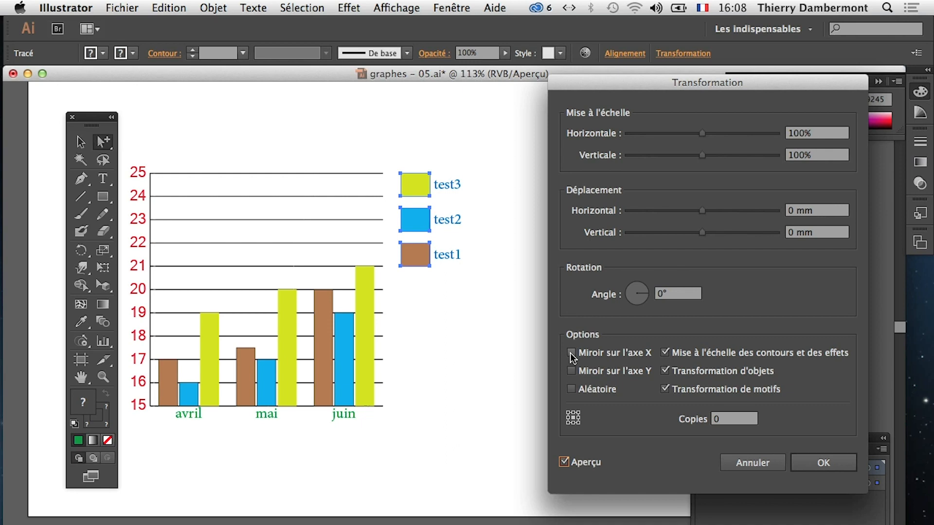
Set the Transform effect's vertical scale to 50% and its horizontal scale to 150% for the legend boxes
left_click_drag(607, 89, 546, 71)
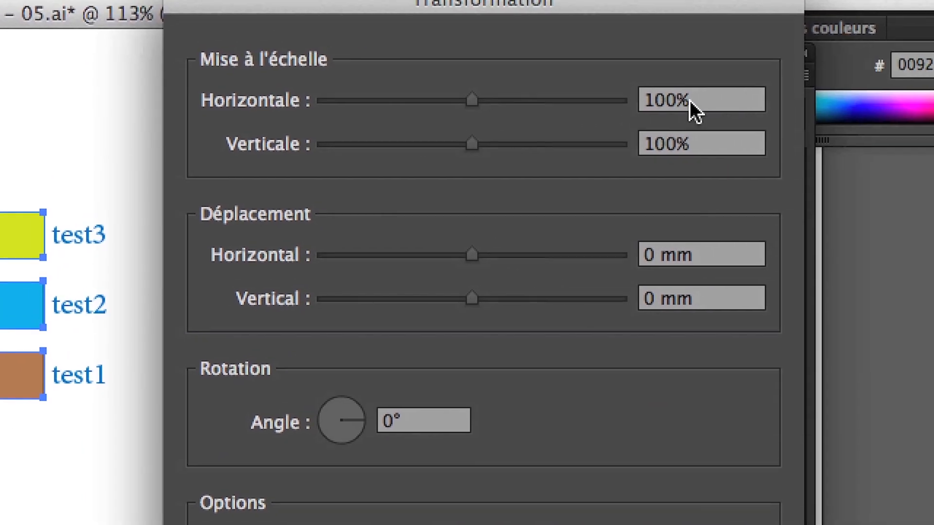
left_click(802, 95)
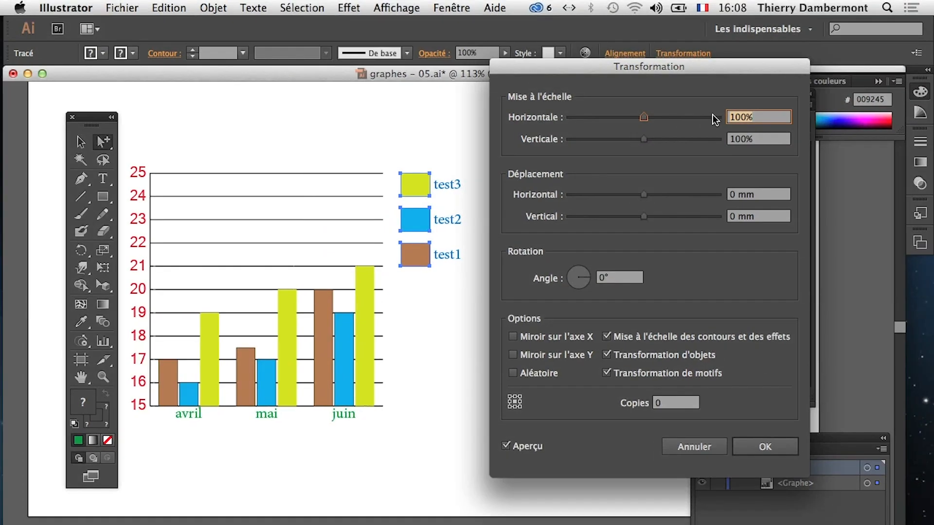
left_click(758, 140)
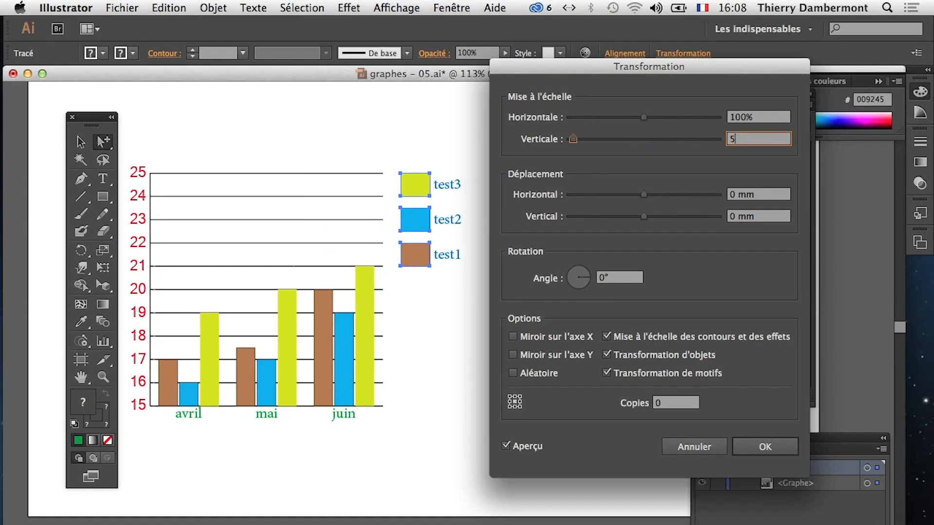
key("Tab")
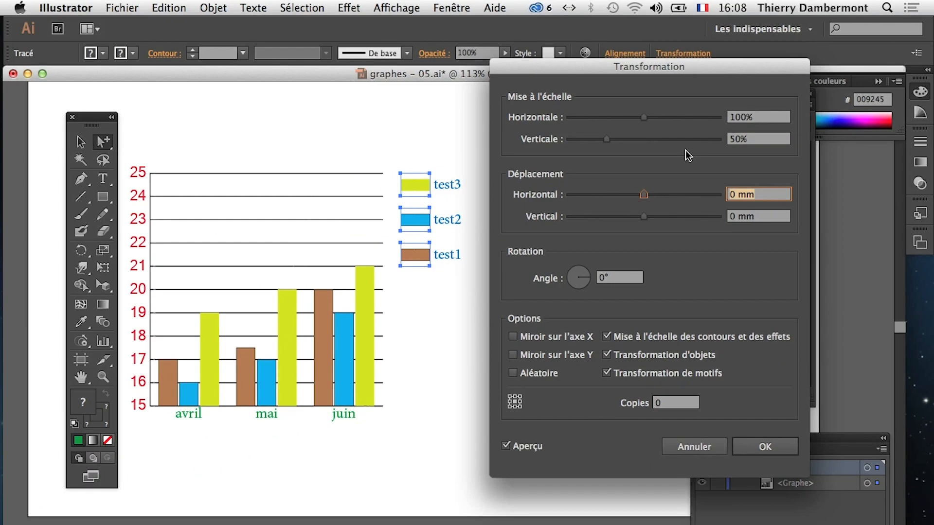
left_click(756, 117)
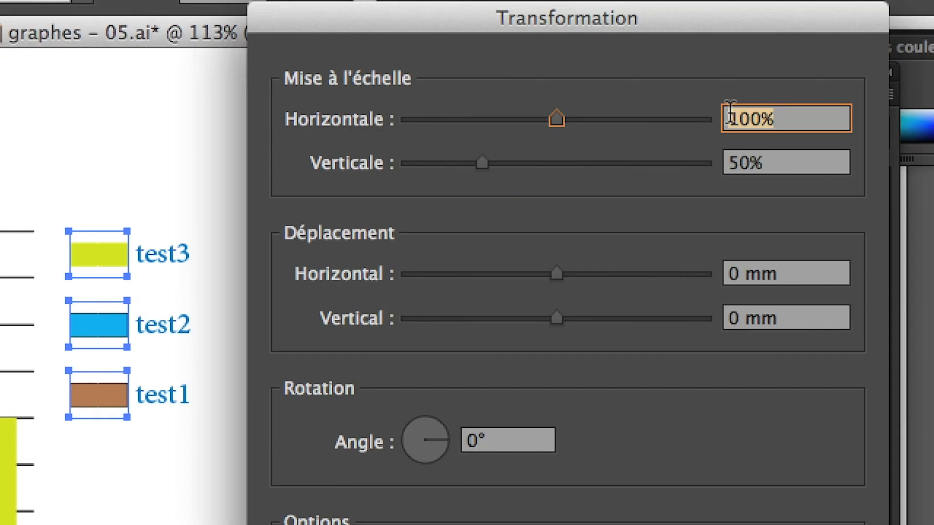
type("150")
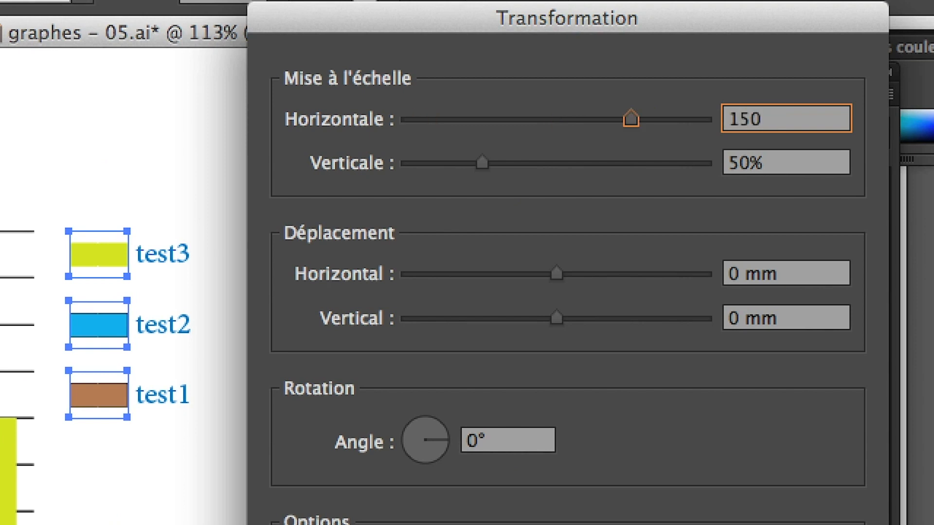
Scale the three legend swatches to 150% horizontally, using the right-middle reference point, apply the transformation and deselect them
key("Tab")
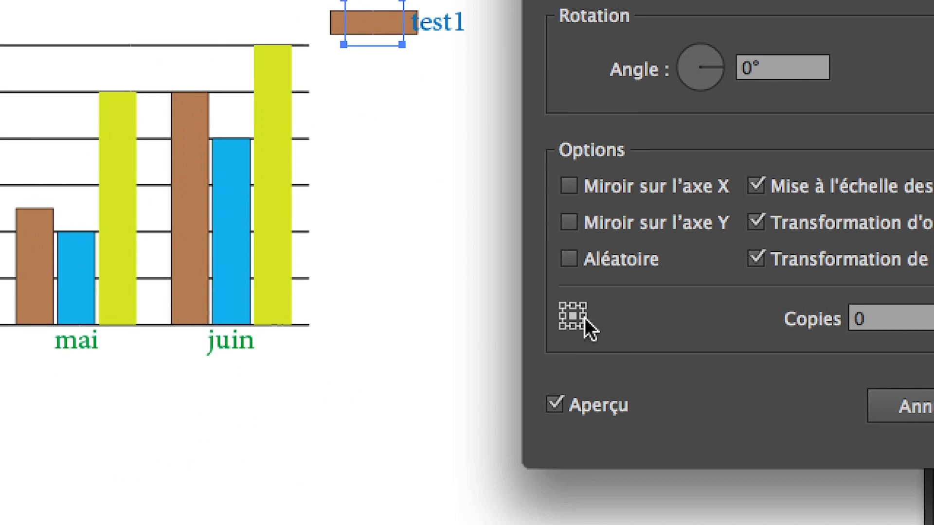
left_click(585, 317)
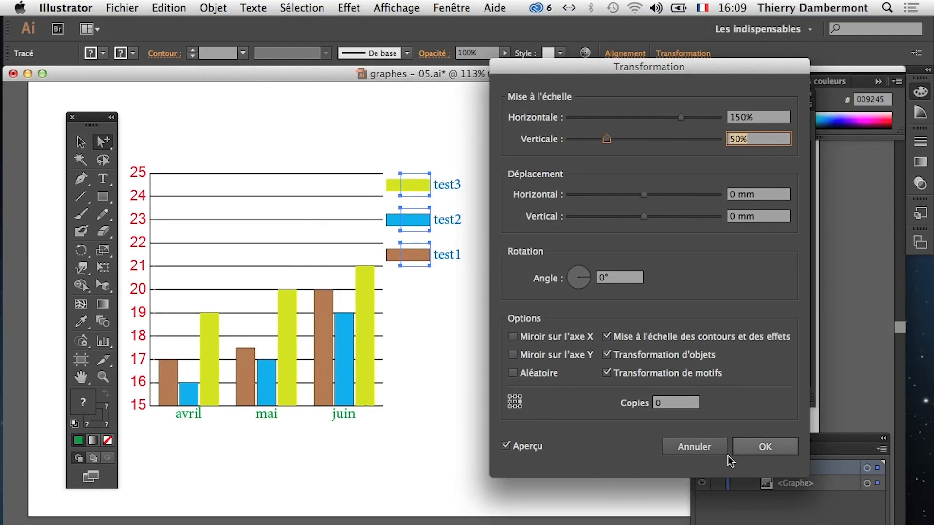
left_click(755, 449)
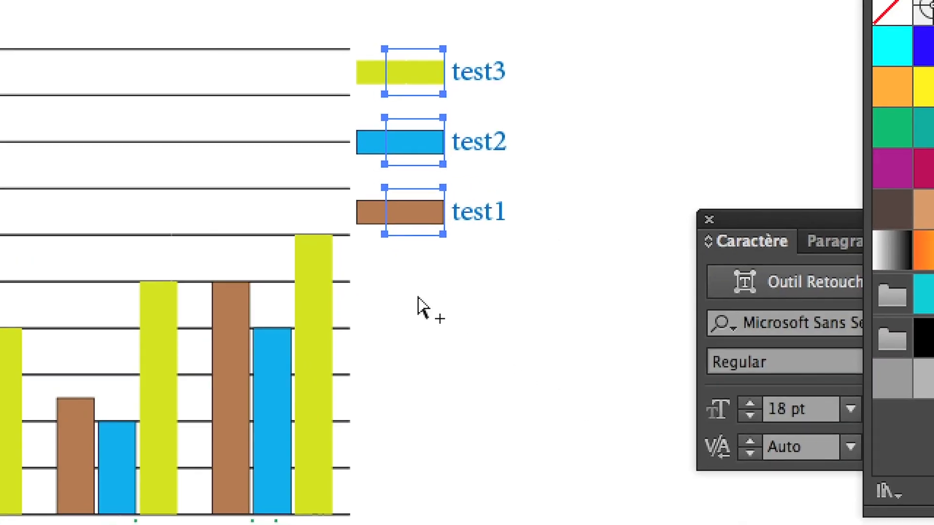
left_click(415, 291)
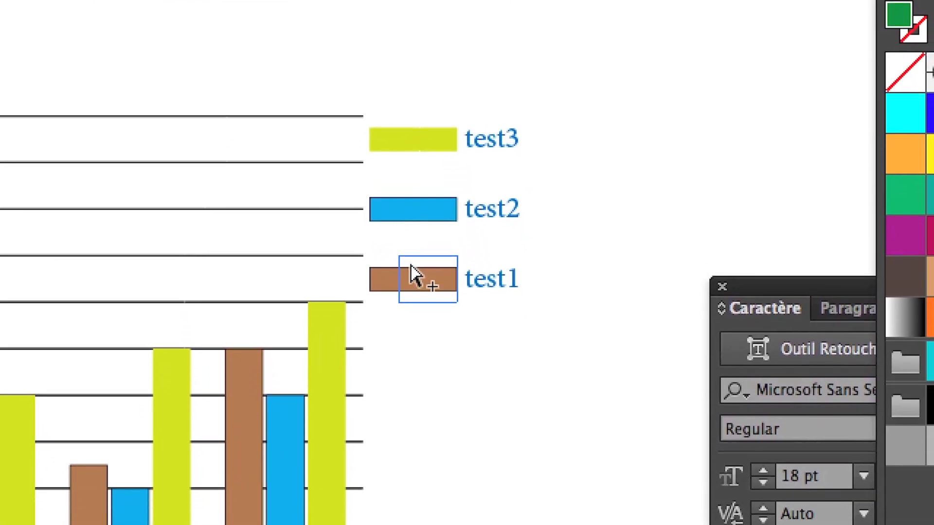
Select the three legend swatches beside test1, test2 and test3 and remove their stroke
left_click_drag(418, 306, 408, 80)
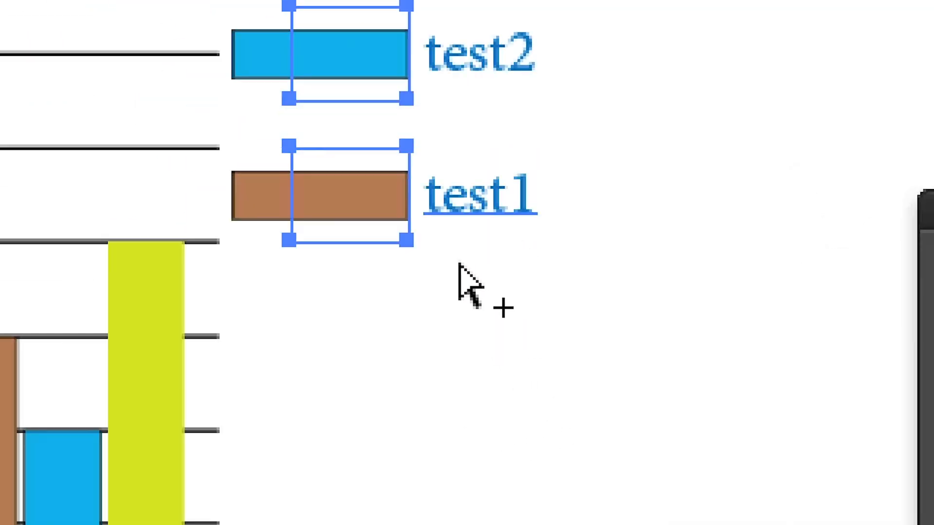
left_click(437, 267)
left_click_drag(444, 419, 429, 215)
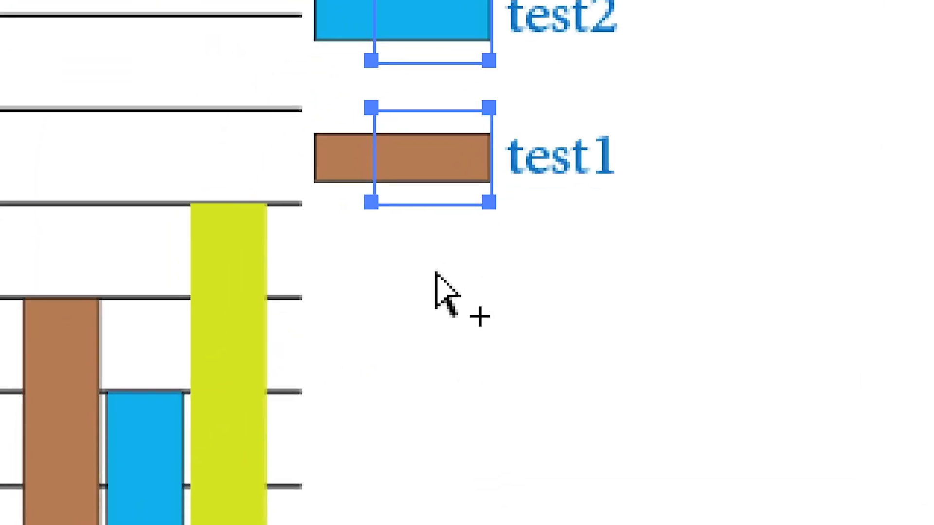
left_click(437, 272)
left_click_drag(436, 272, 433, 192)
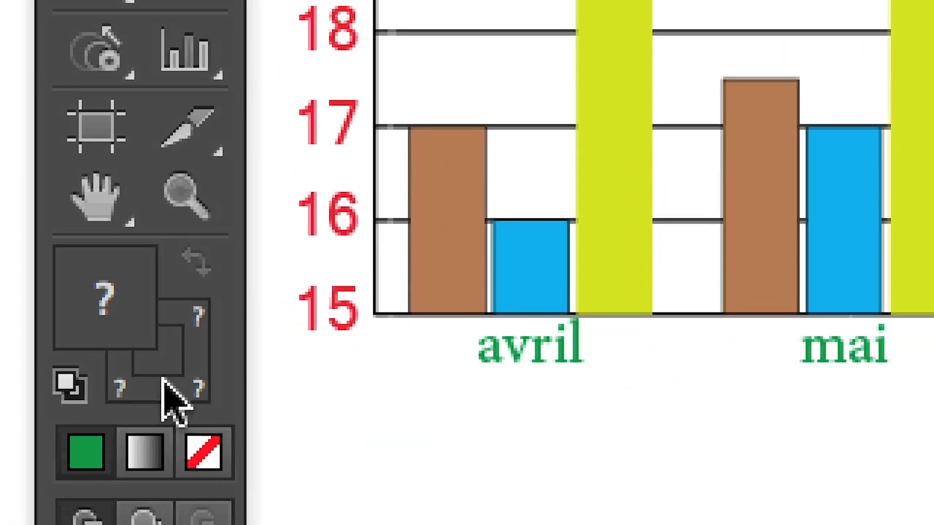
left_click(164, 386)
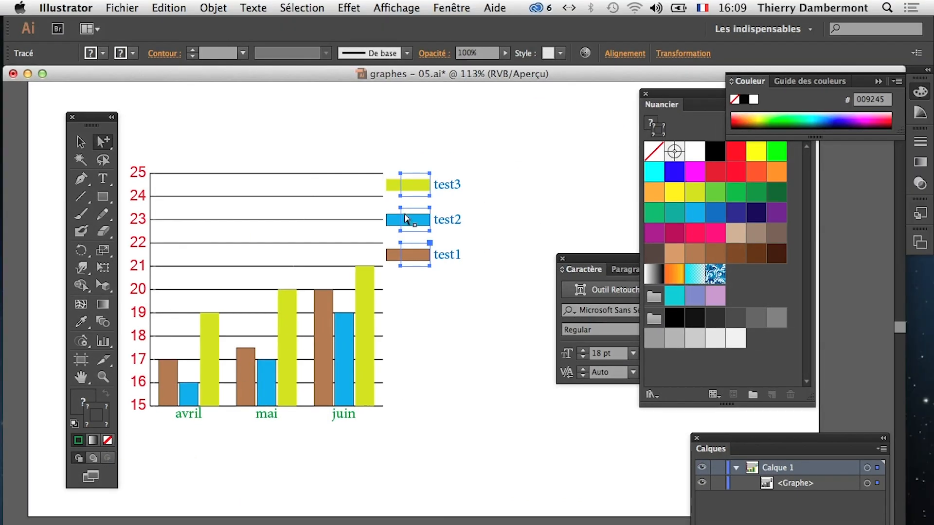
scroll(428, 244, "up", 4)
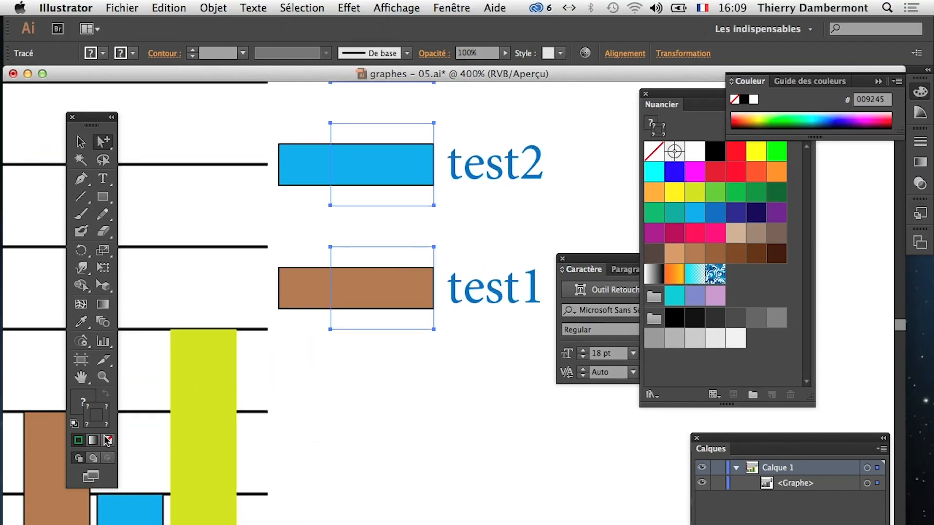
left_click(107, 439)
left_click(334, 410)
Select all the brown bars in the chart and remove their stroke
scroll(394, 399, "down", 1)
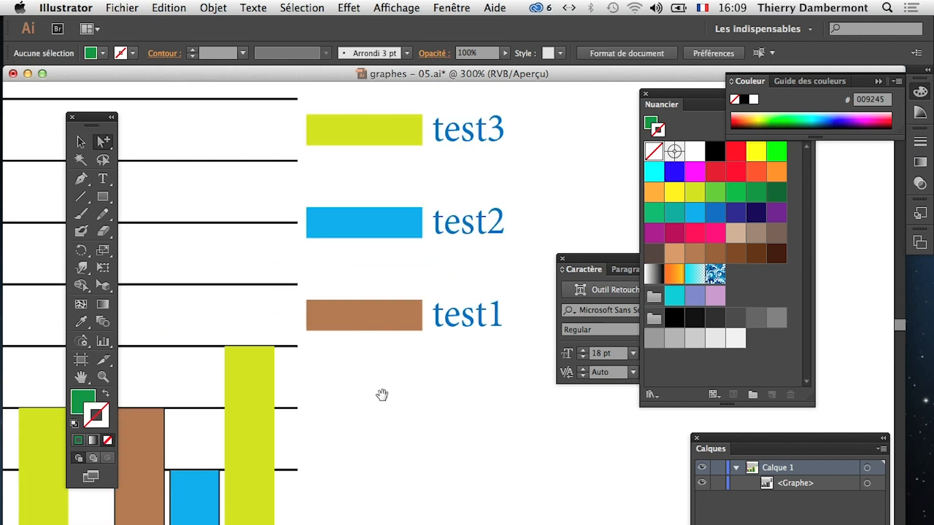
scroll(384, 394, "left", 5)
scroll(384, 394, "down", 2)
scroll(532, 482, "down", 4)
left_click(362, 293)
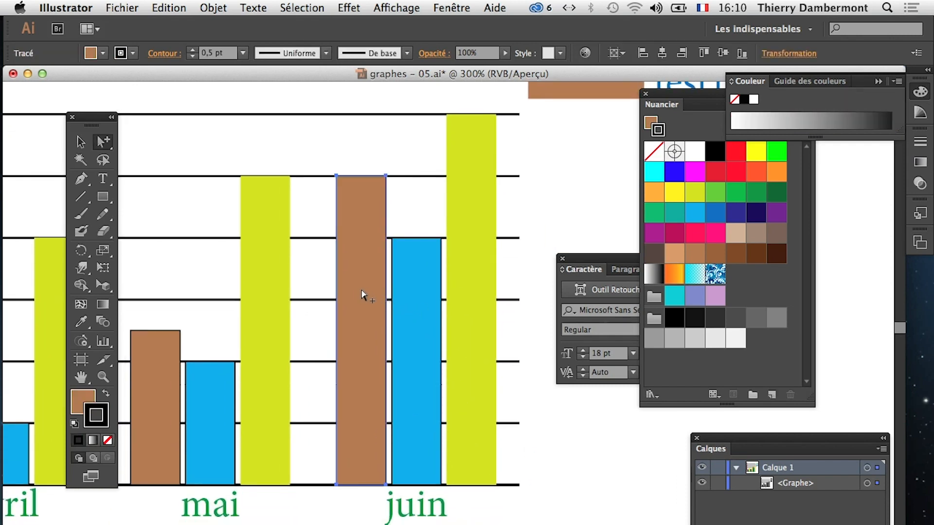
left_click(362, 293)
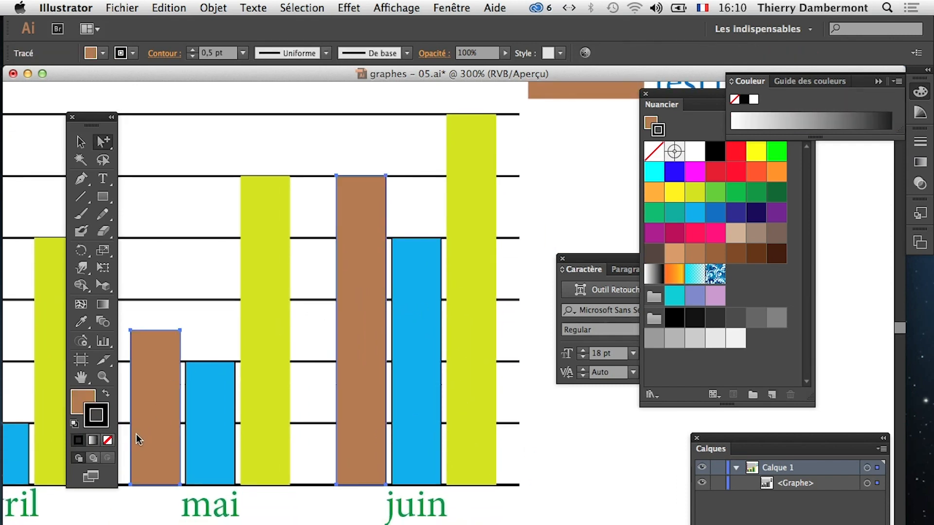
Select all the blue bars in the chart and remove their stroke
left_click(427, 339)
left_click(426, 338)
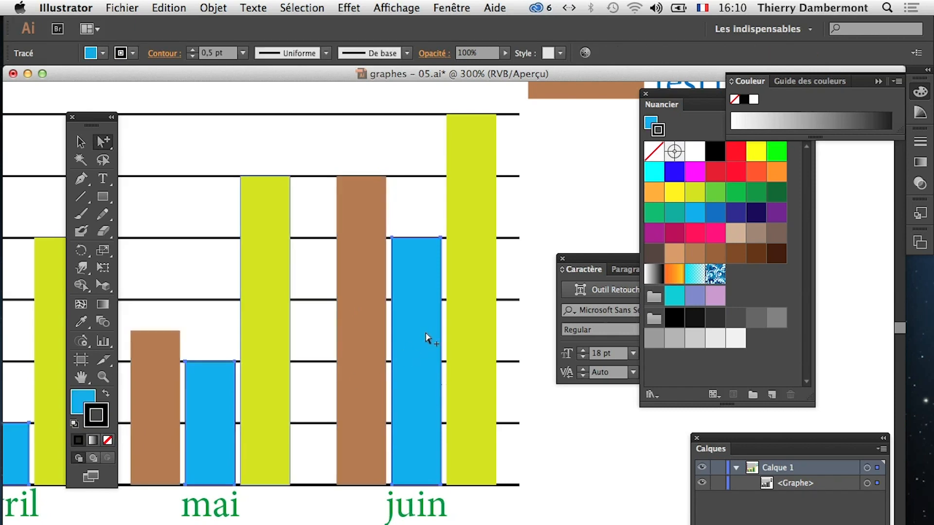
left_click(107, 441)
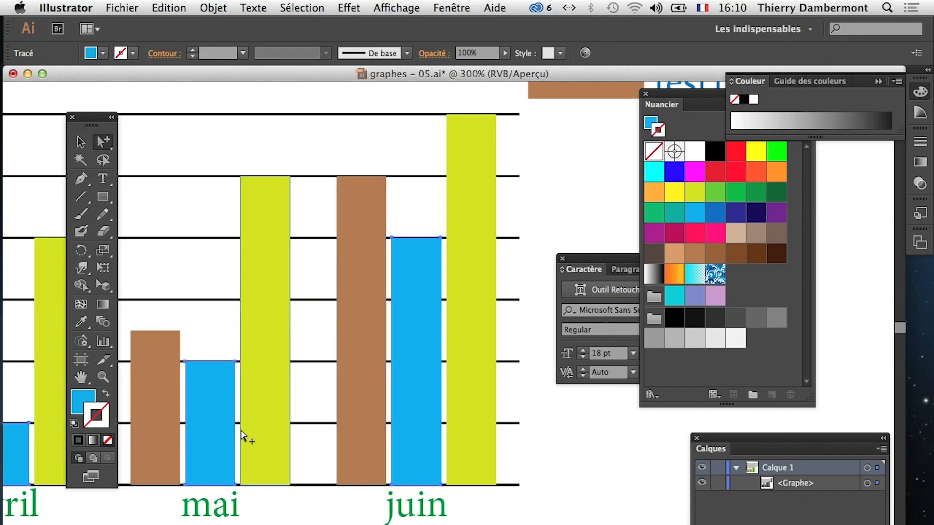
left_click(586, 462)
left_click(474, 464, "alt")
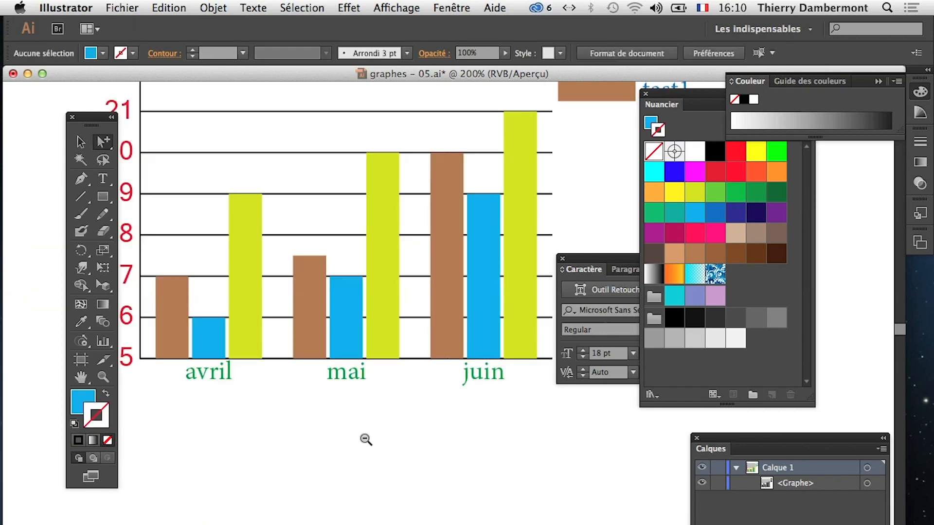
left_click(366, 438, "alt")
left_click_drag(486, 179, 431, 296)
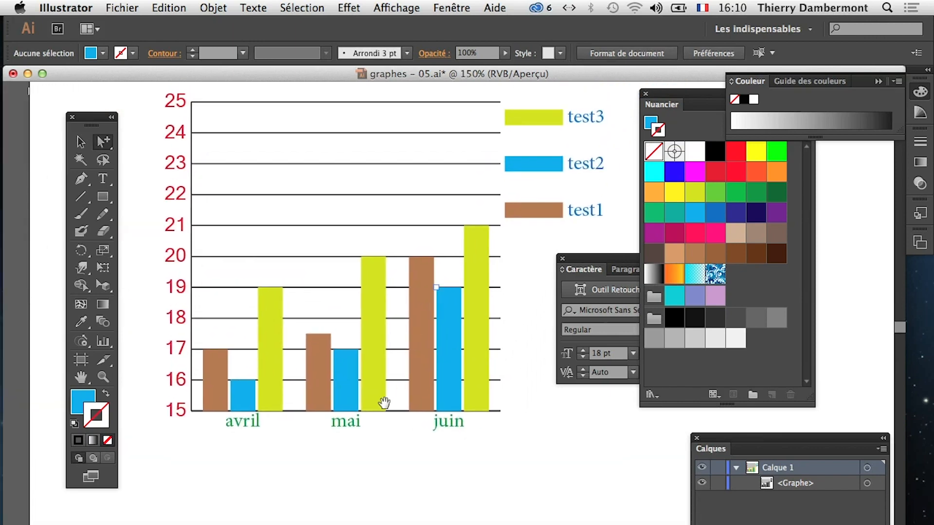
left_click_drag(460, 331, 404, 371)
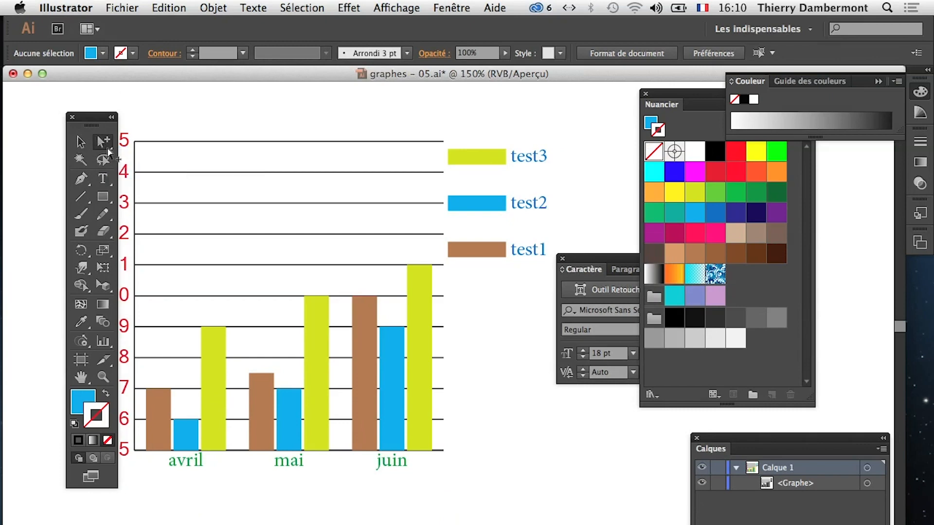
left_click(291, 492, "alt+super")
left_click_drag(500, 329, 409, 355)
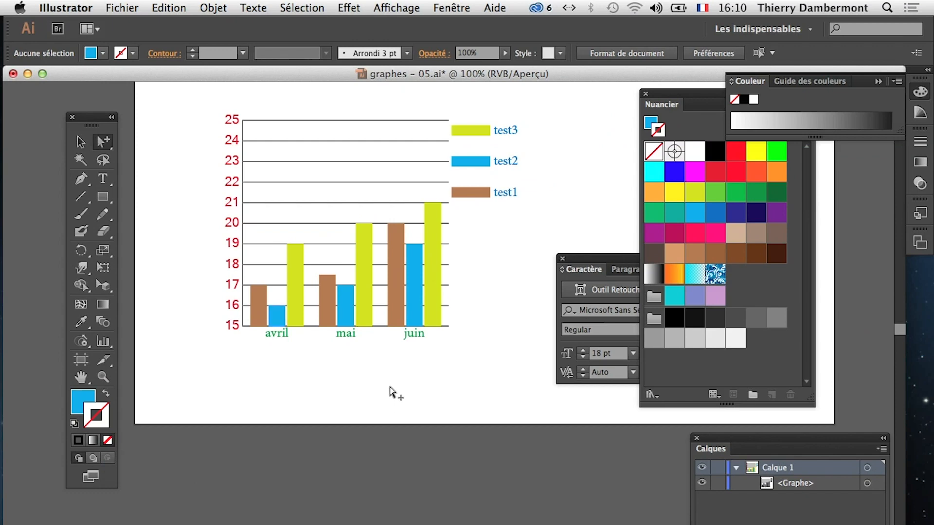
Save the document as a new version named graphes - 06.ai with the default Illustrator options
left_click(141, 10)
left_click(162, 132)
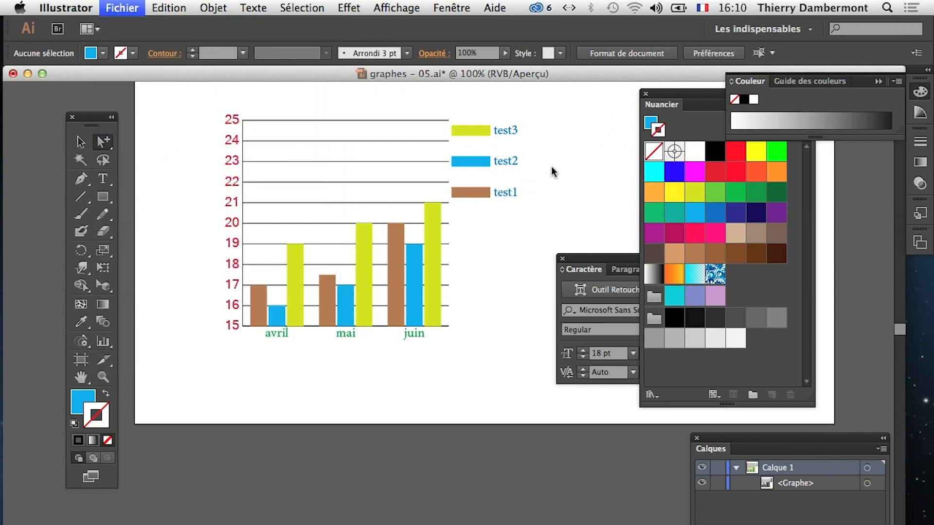
left_click(495, 93)
left_click_drag(470, 87, 464, 88)
type("6")
left_click(681, 481)
left_click(609, 512)
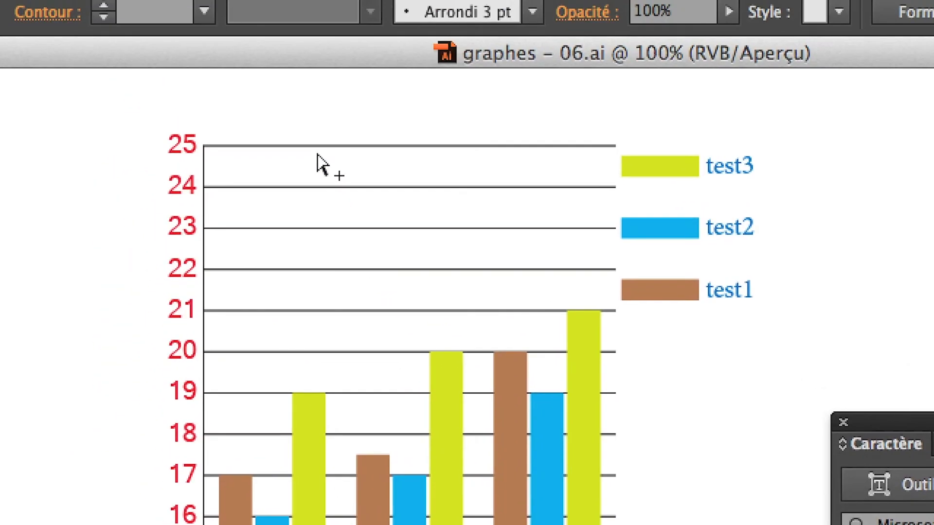
Give all the chart's horizontal gridlines a light grey stroke with a weight of 0,5 pt
left_click(316, 146)
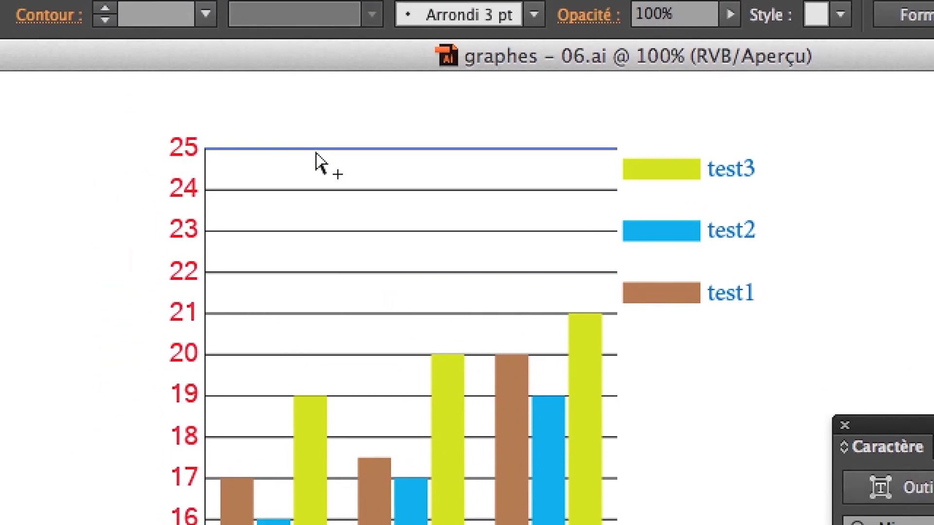
left_click(316, 151)
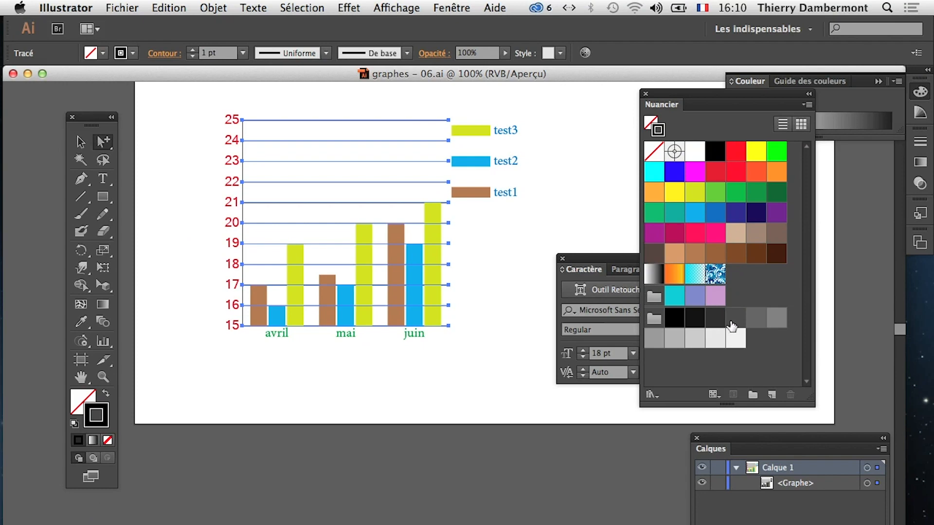
left_click(675, 341)
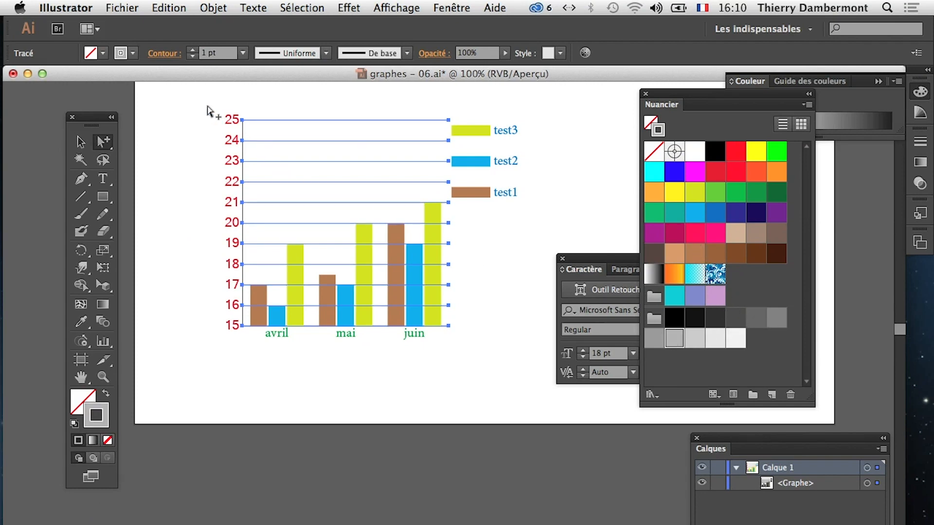
left_click(241, 53)
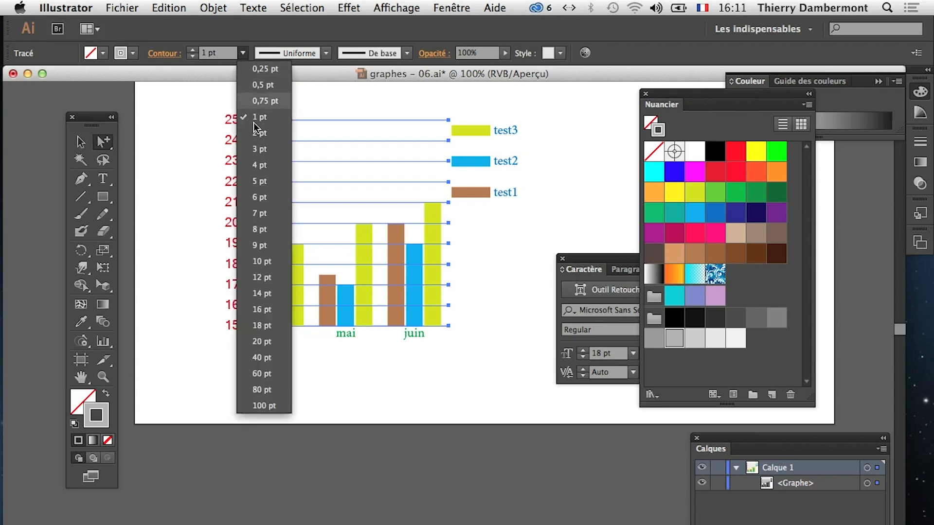
left_click(265, 96)
left_click(80, 142)
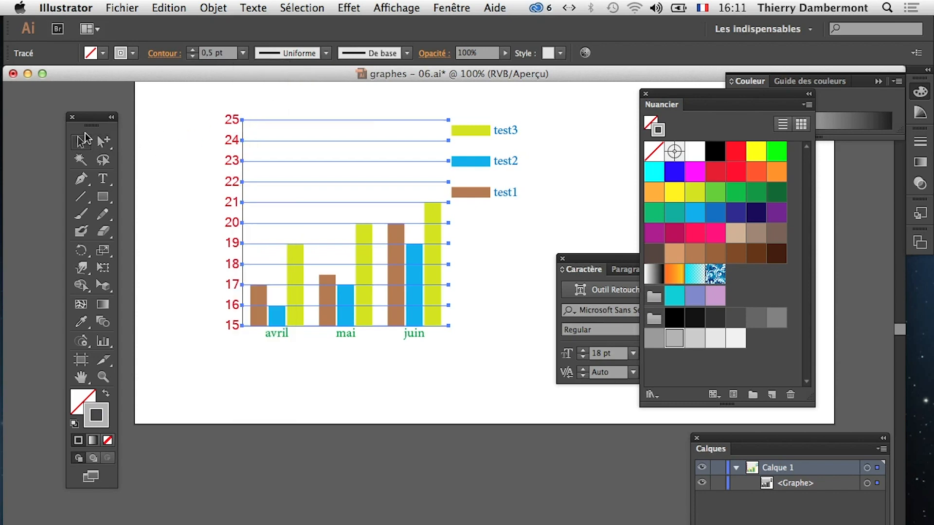
left_click(121, 143)
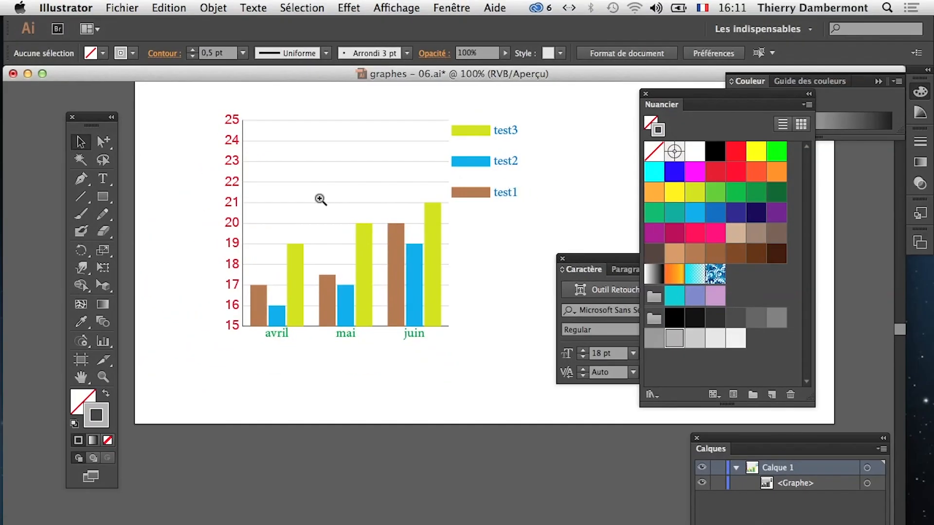
Try to delete the horizontal gridlines from the chart
left_click(326, 205, "super")
left_click_drag(426, 305, 328, 279)
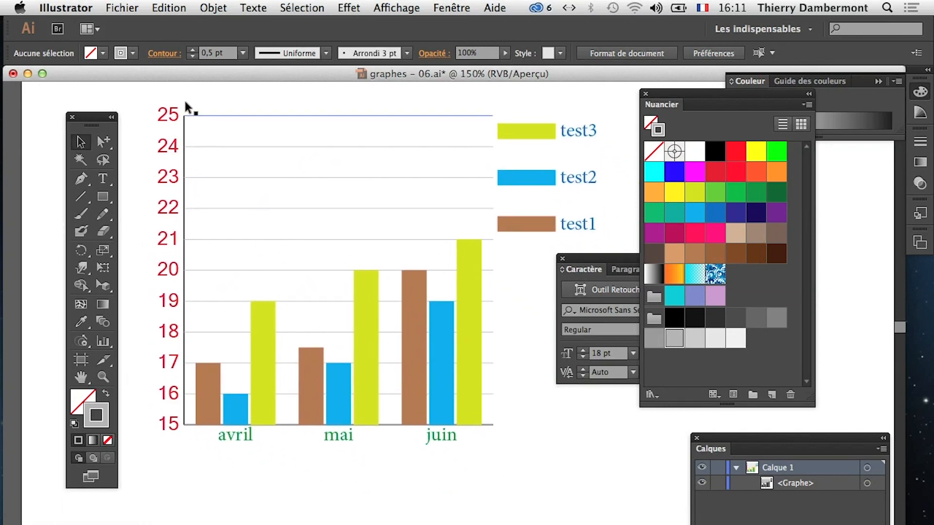
left_click(102, 143)
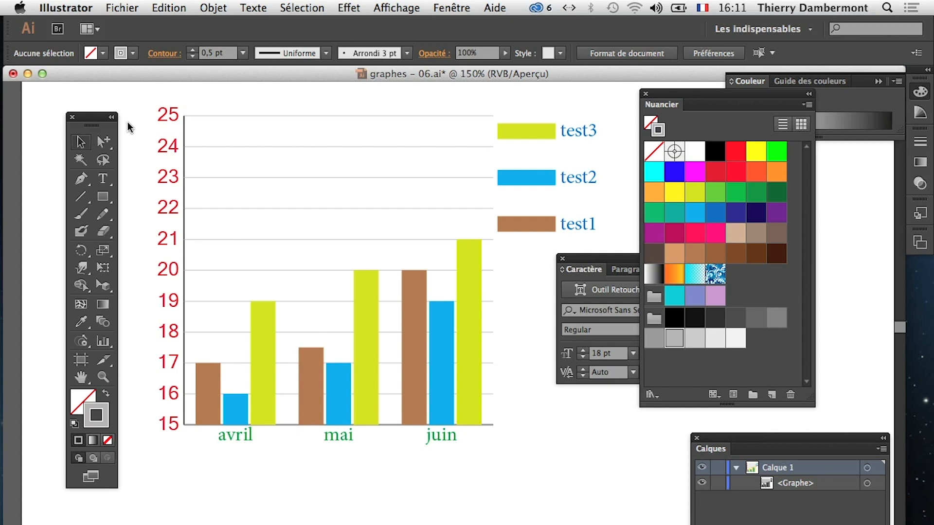
left_click(228, 116)
left_click(234, 116)
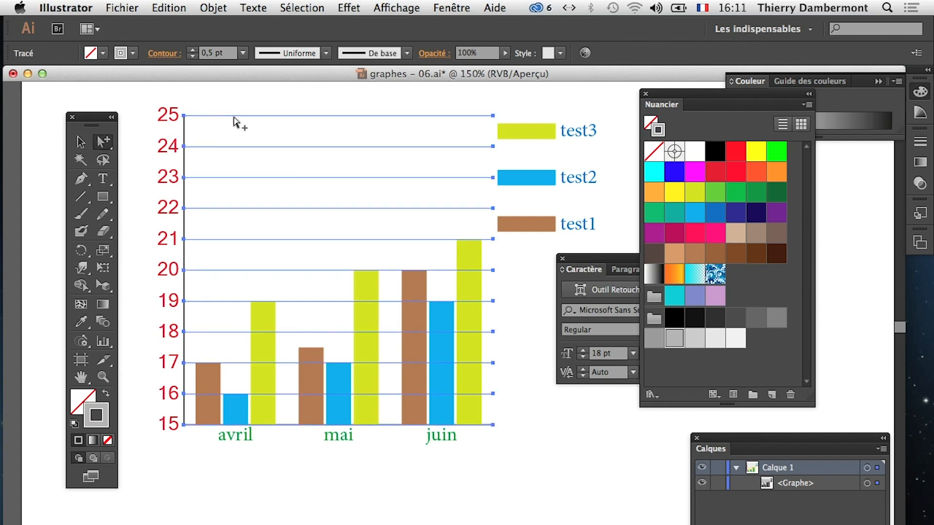
key("Delete")
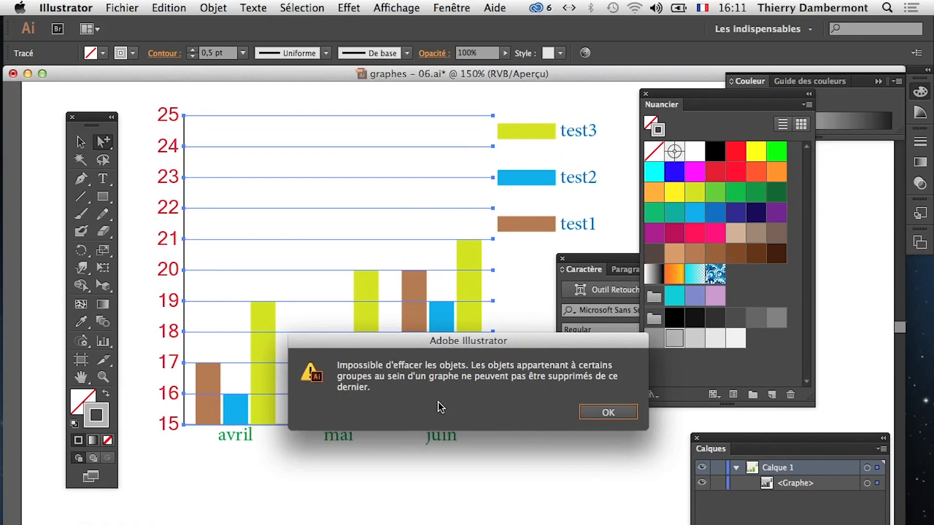
left_click(793, 423)
left_click(618, 415)
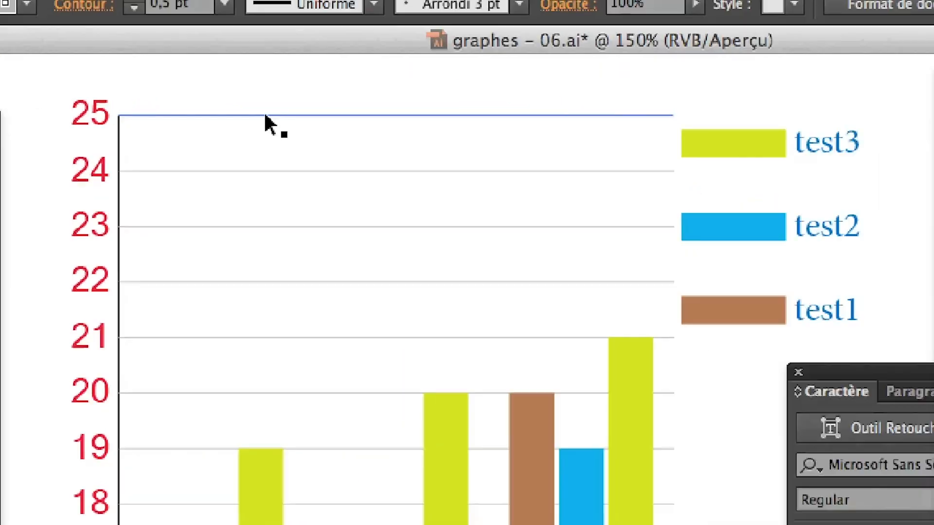
Select all the horizontal gridlines and set their stroke weight to 0
key("a")
double_click(265, 115)
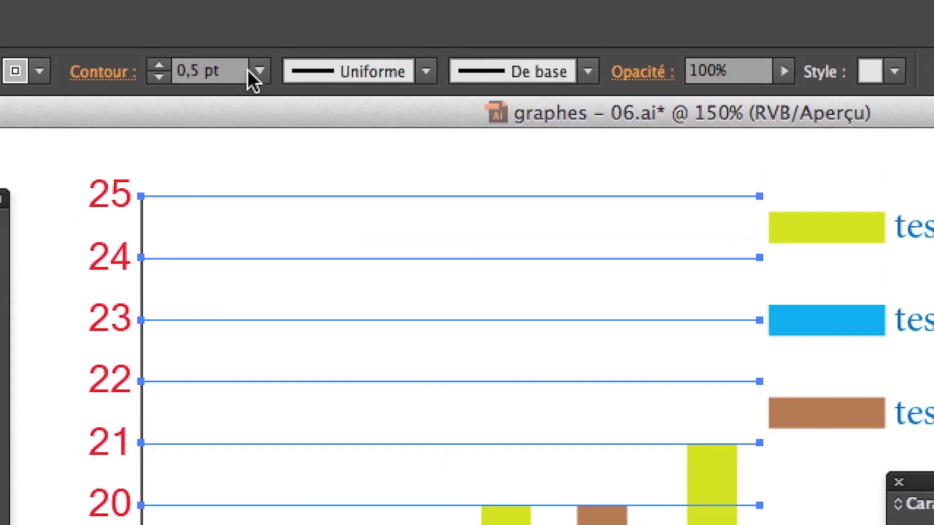
left_click(260, 71)
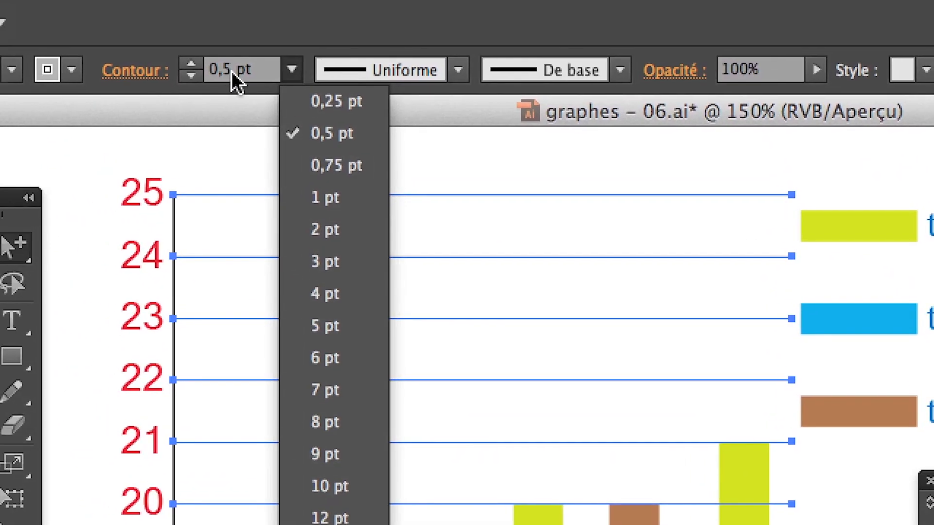
left_click(233, 71)
key("Return")
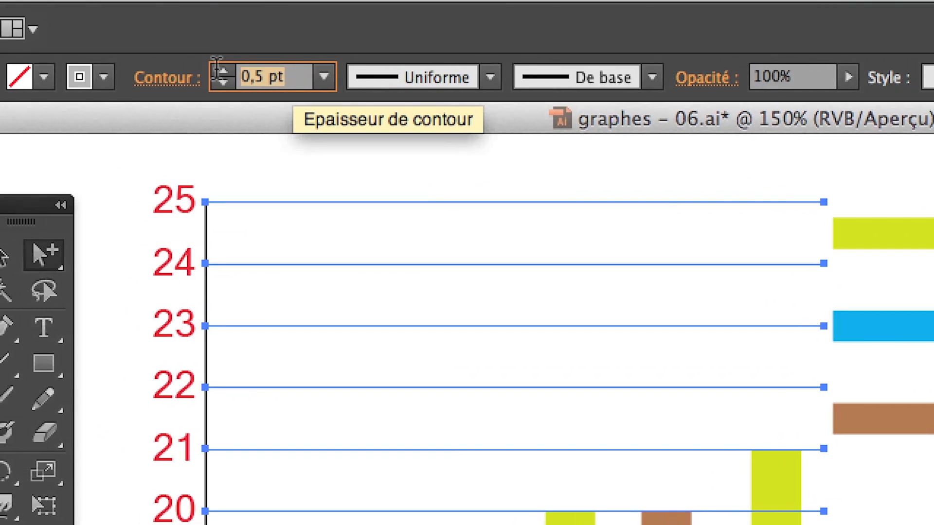
type("0")
key("Tab")
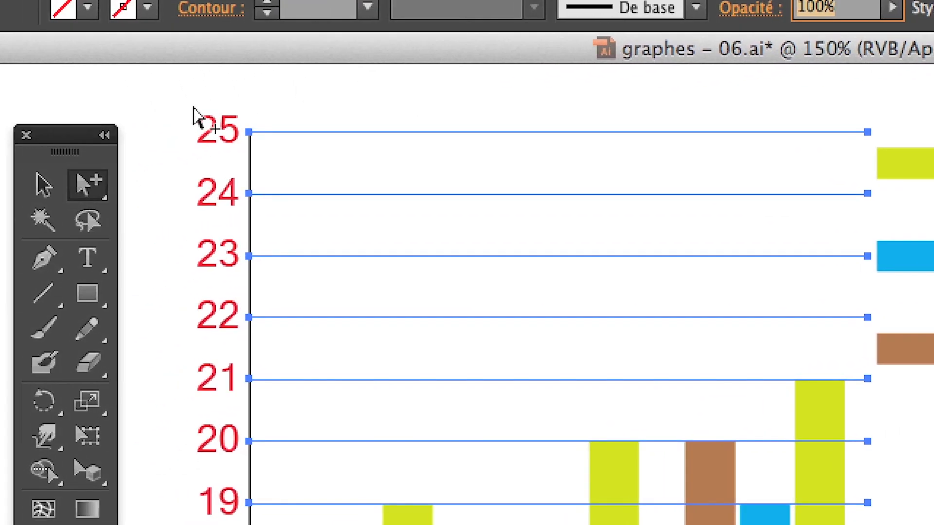
Reselect all the chart's horizontal gridlines and set their stroke weight to 3 pt
left_click(193, 108)
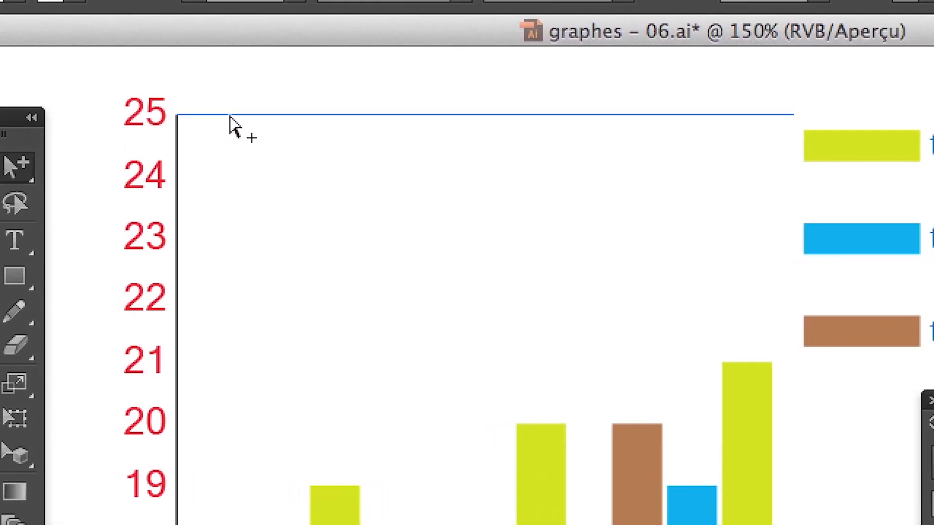
left_click(231, 118)
left_click(230, 119)
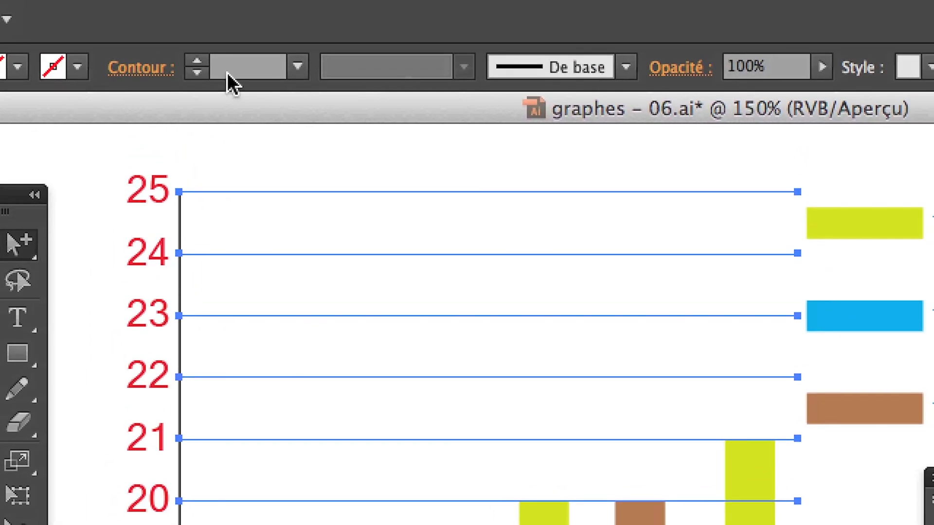
left_click(249, 71)
left_click(280, 168)
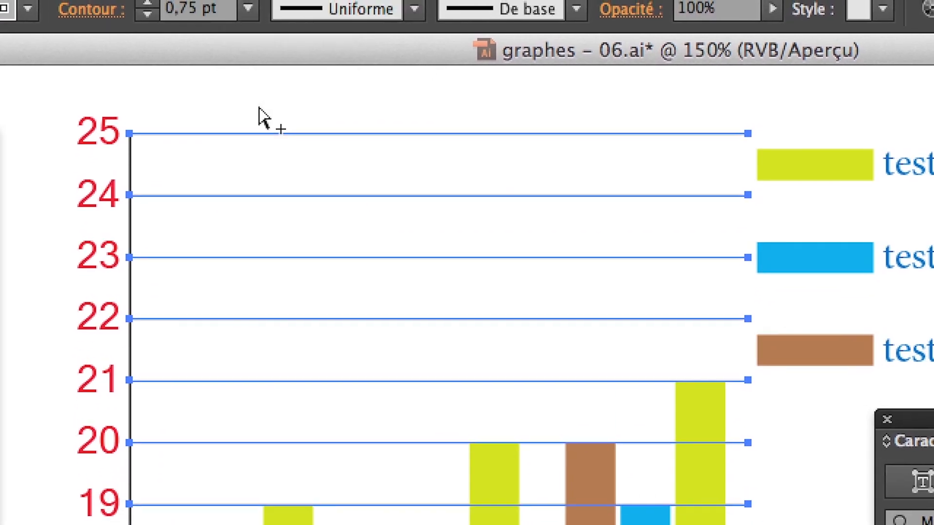
left_click(249, 49)
left_click(278, 236)
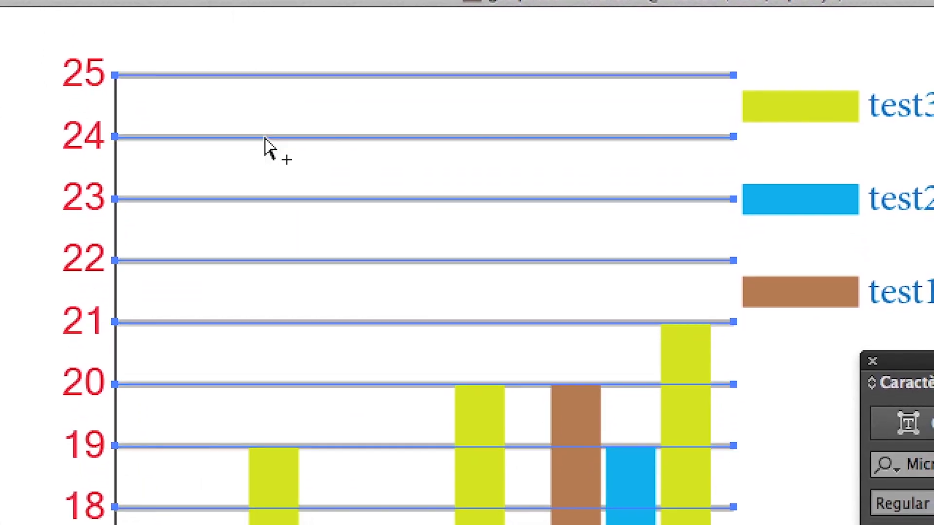
left_click(151, 141)
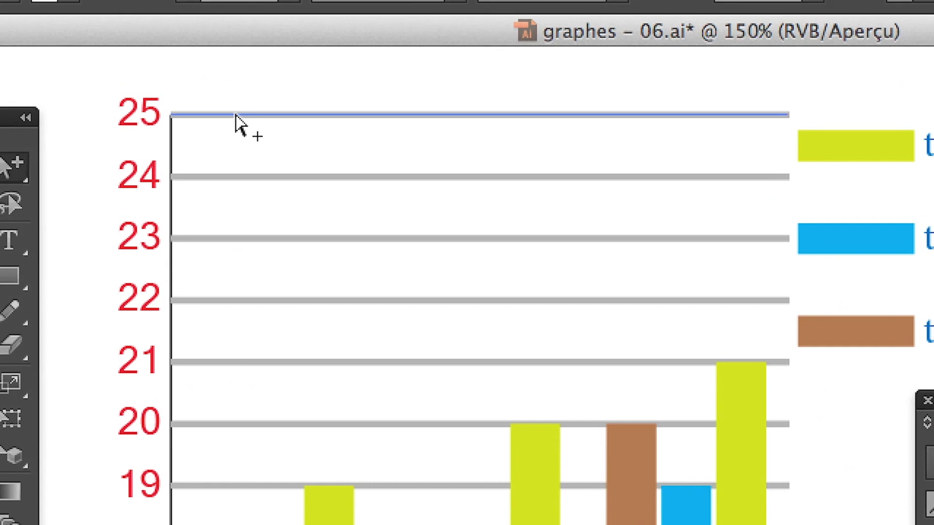
Select all the horizontal gridlines and hide them
left_click(235, 116)
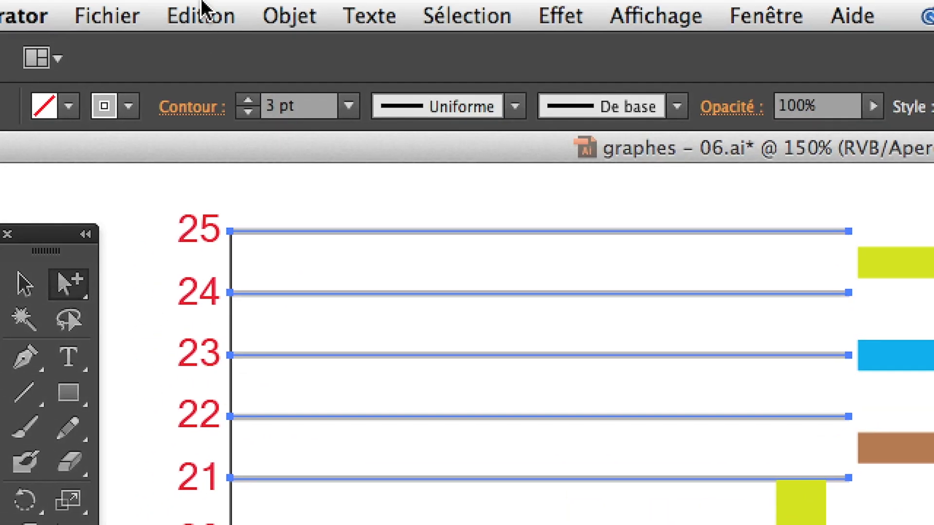
left_click(208, 4)
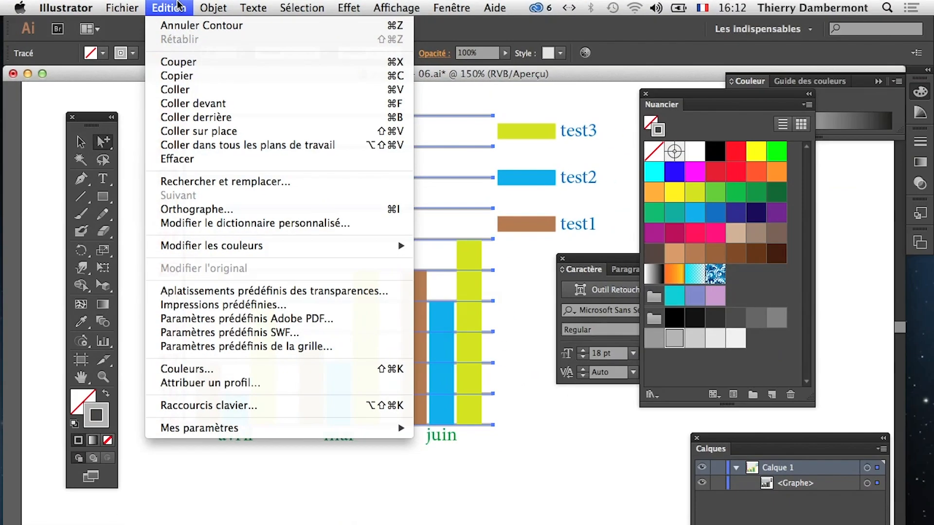
mouse_move(441, 9)
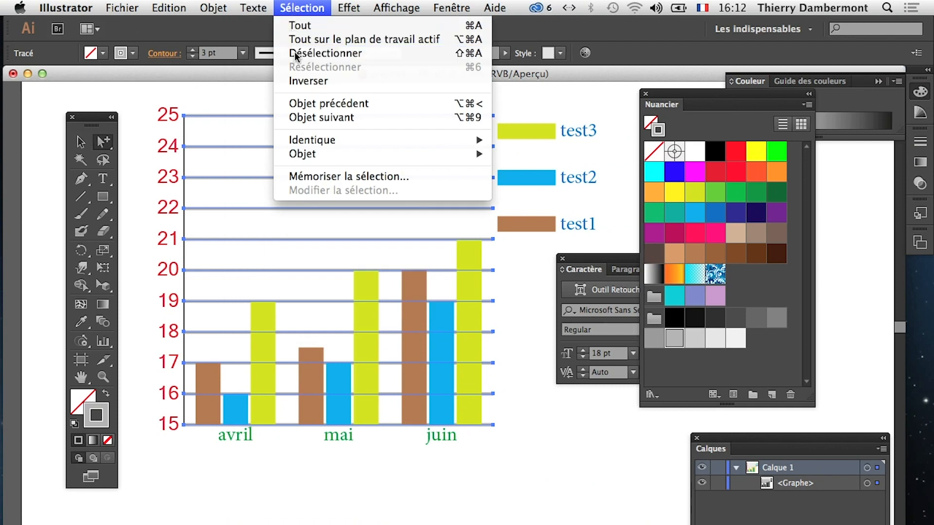
mouse_move(175, 8)
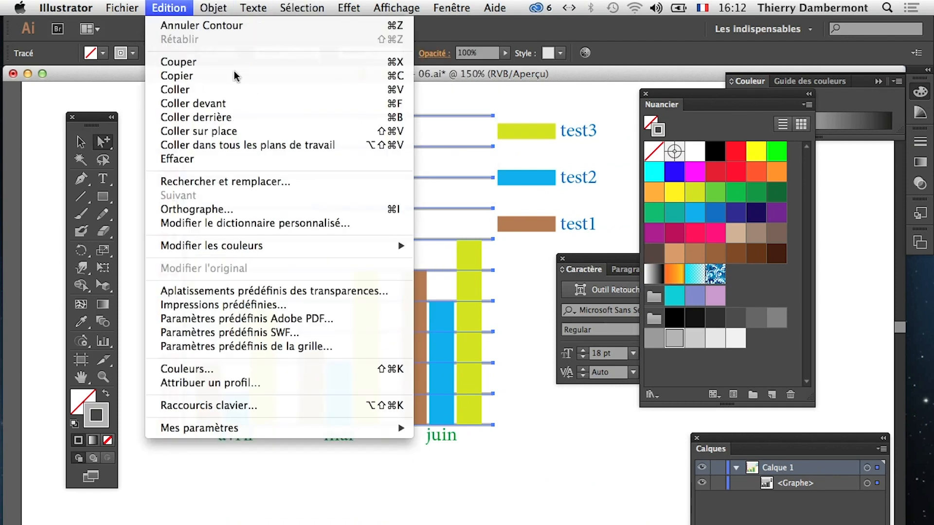
left_click(174, 9)
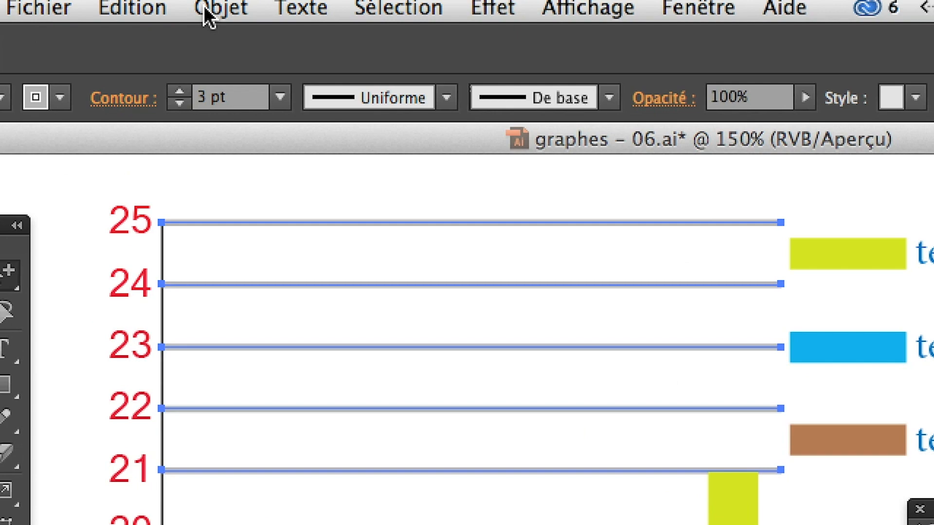
left_click(207, 9)
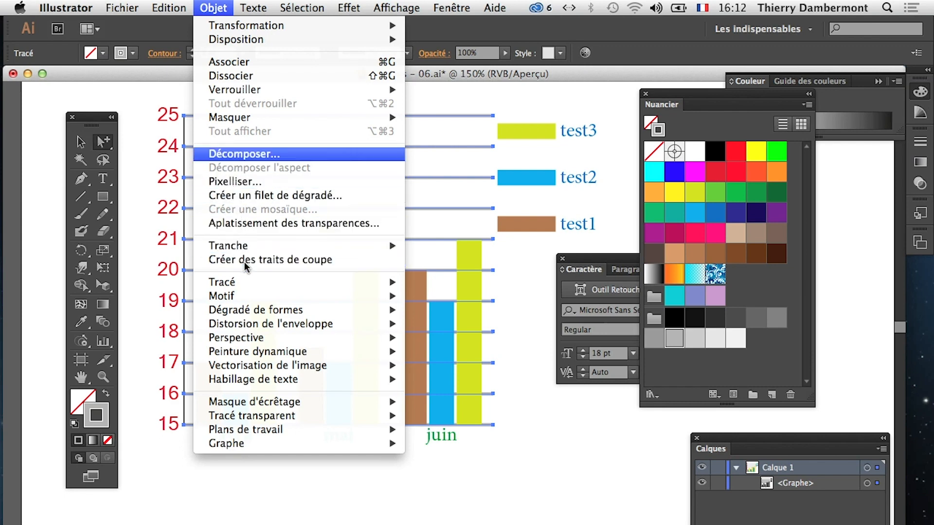
mouse_move(244, 119)
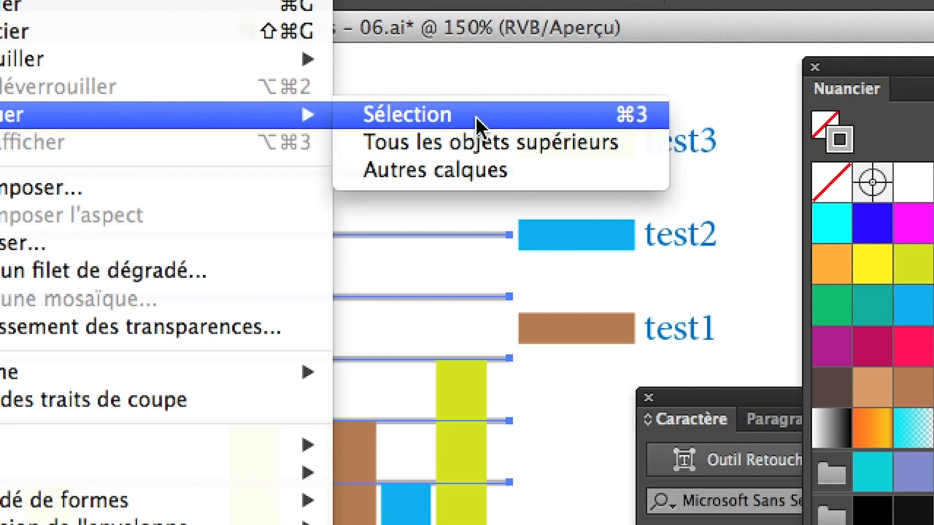
left_click(476, 119)
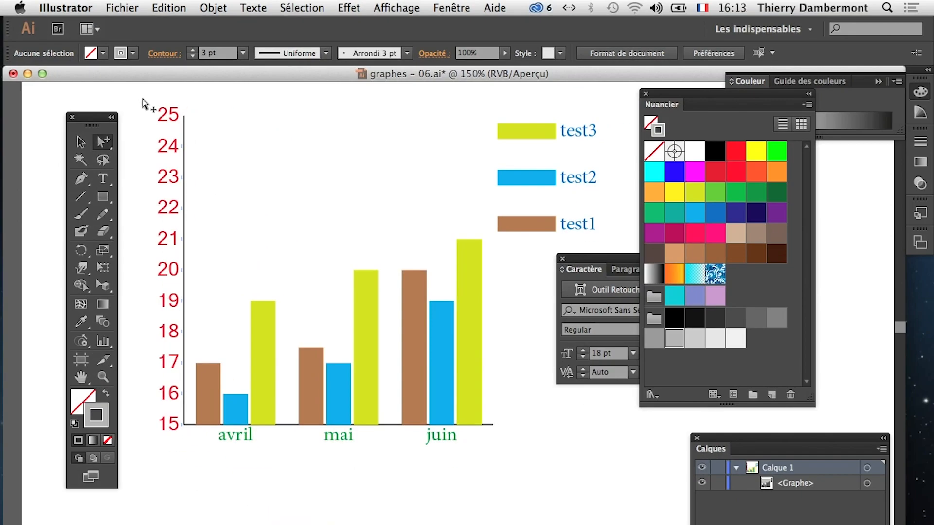
Show all hidden objects, then hide the selected horizontal gridlines again
left_click_drag(109, 126, 99, 118)
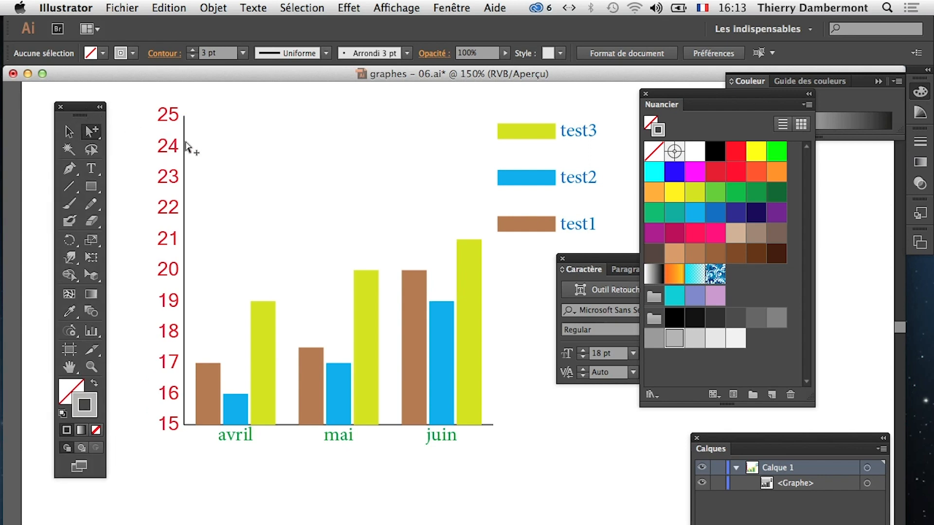
left_click(213, 8)
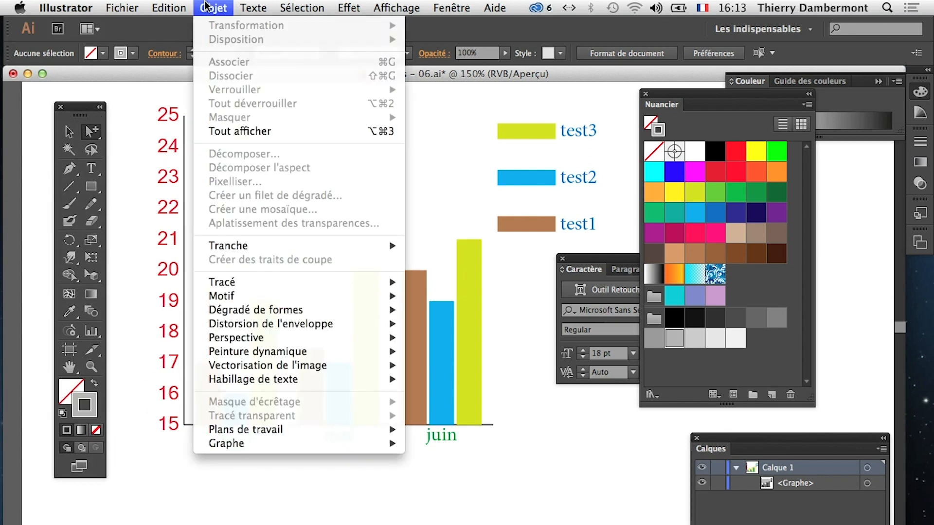
left_click(240, 130)
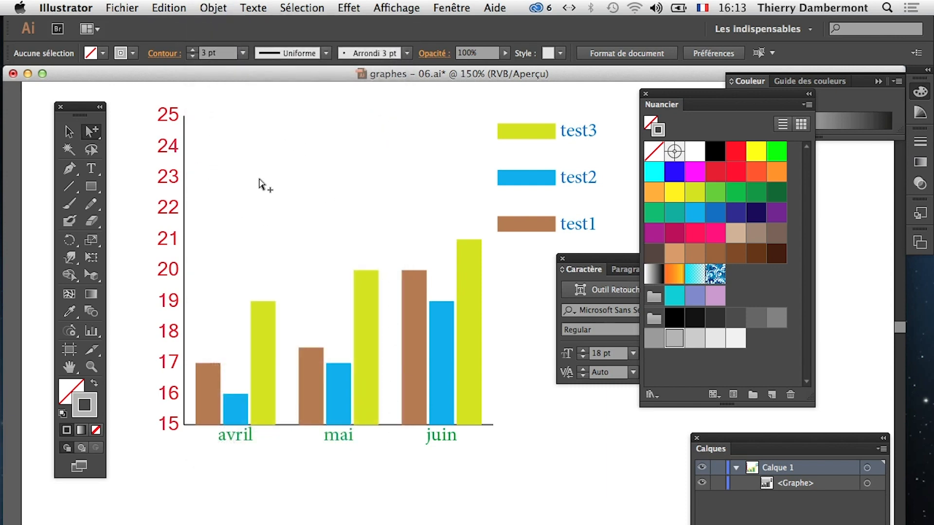
left_click(214, 6)
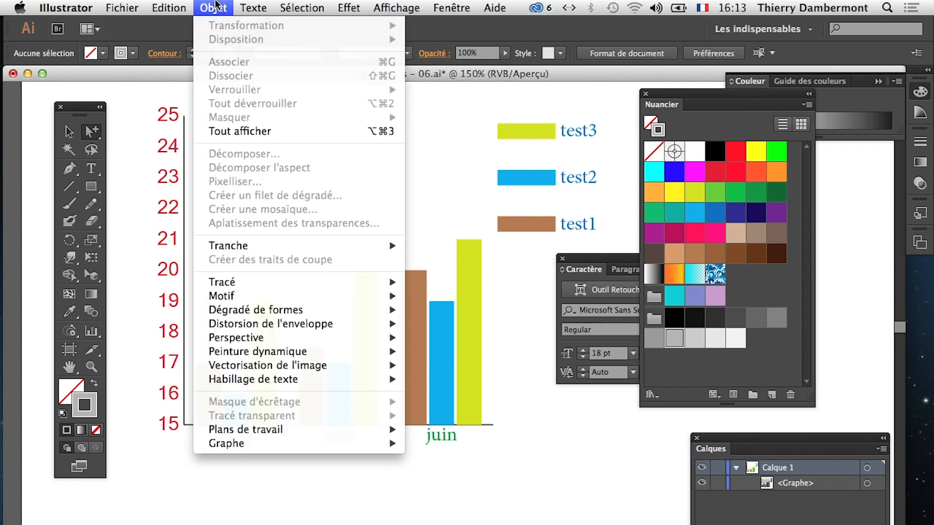
left_click(249, 131)
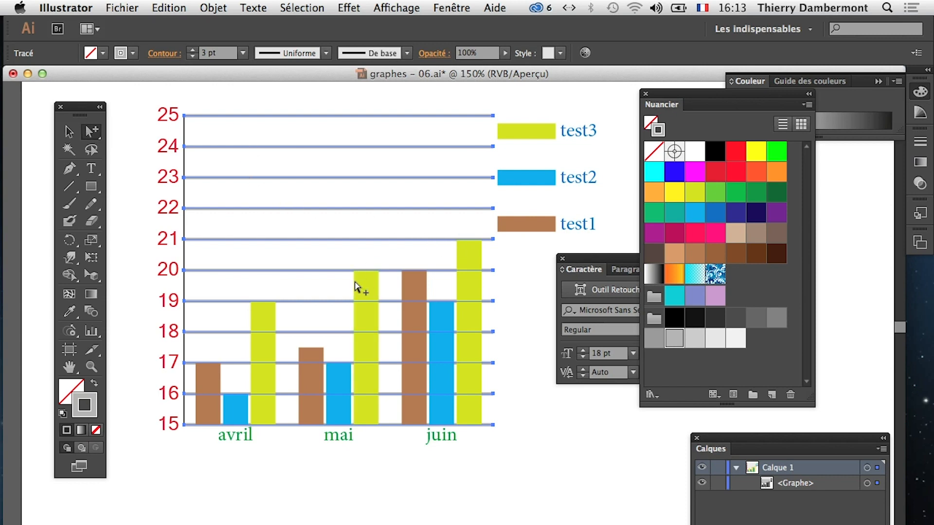
left_click(213, 8)
mouse_move(260, 118)
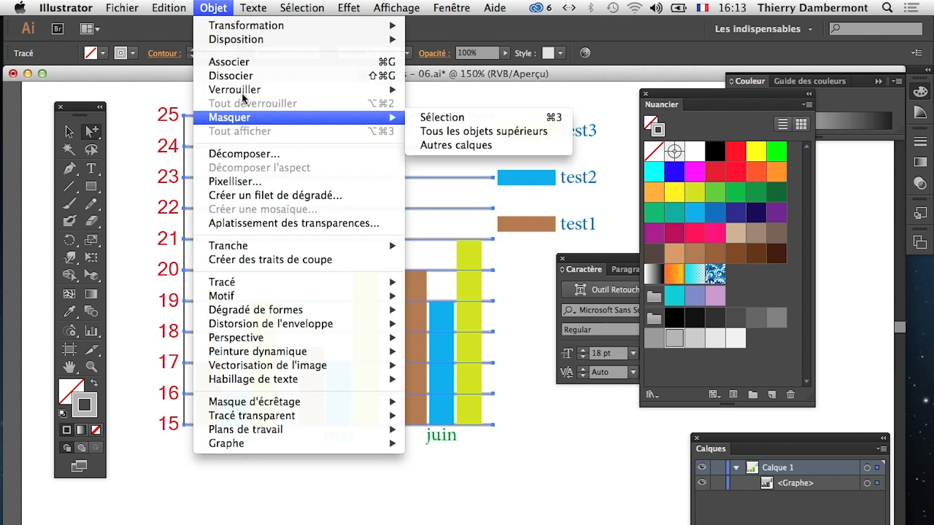
left_click(444, 119)
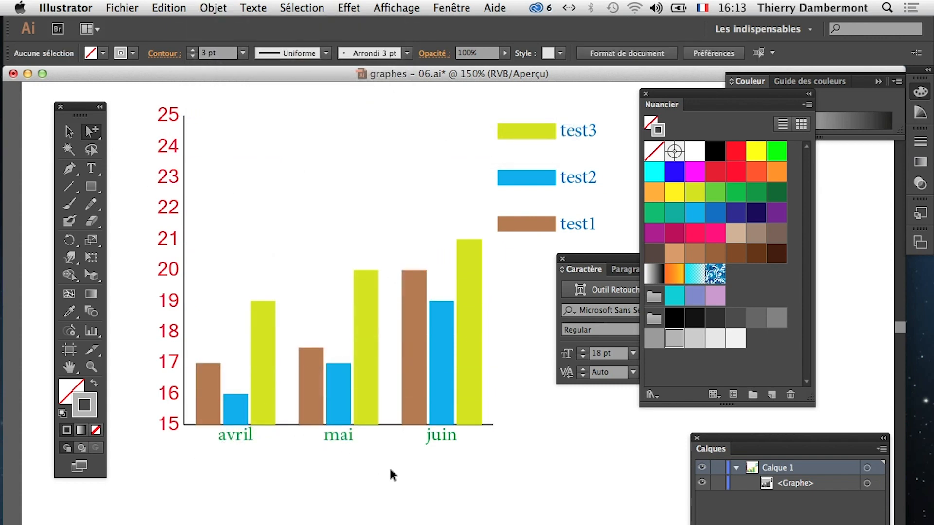
Save the document as a new version named graphes - 07.ai with the default Illustrator options
left_click(411, 411, "alt+super")
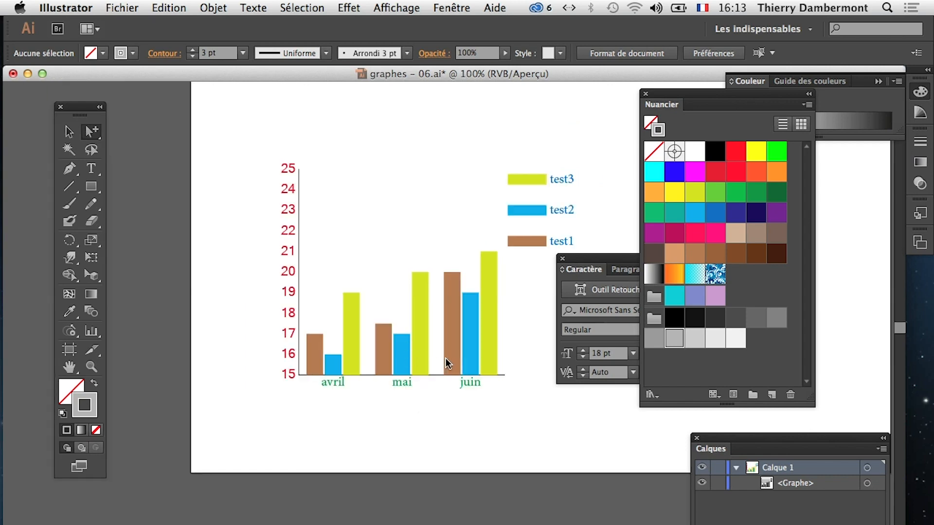
left_click(123, 8)
left_click(166, 129)
key("Right")
key("BackSpace")
type("7")
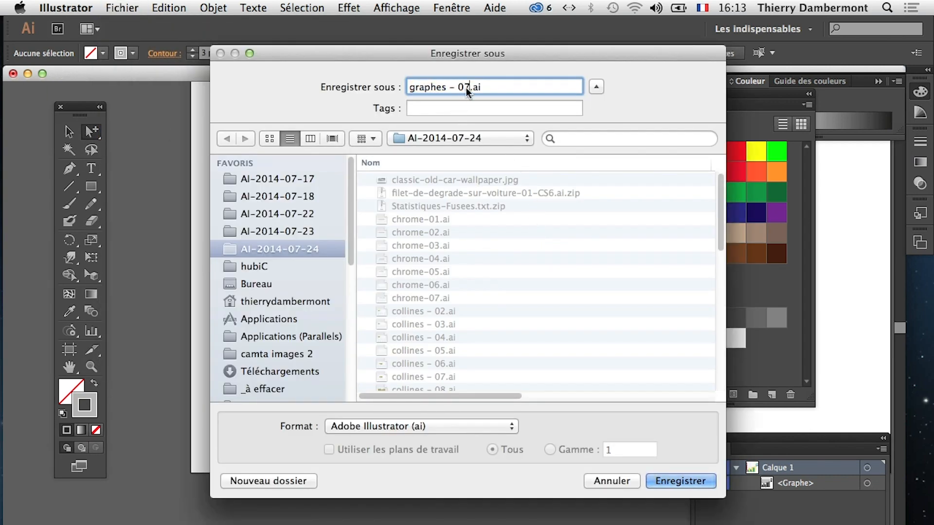
left_click(679, 482)
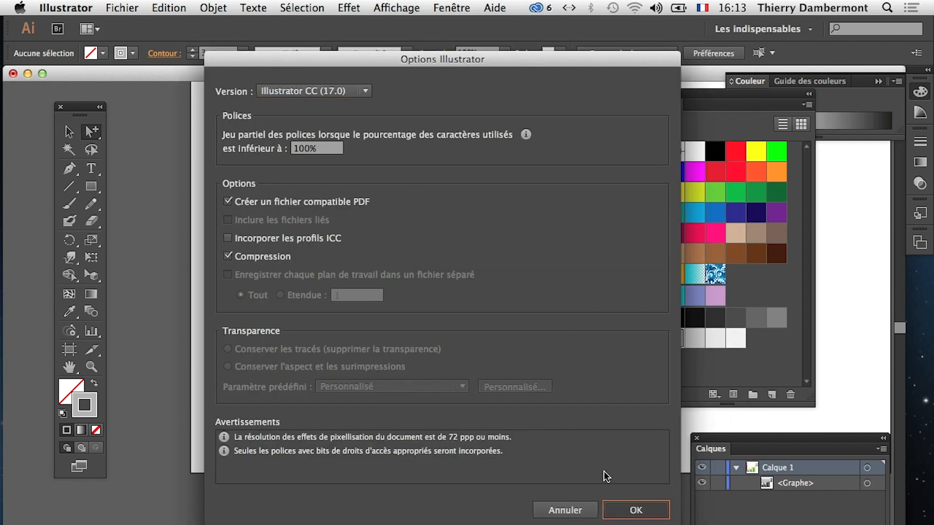
left_click(634, 513)
Select the three legend swatches with their labels and move them down beside the lower right of the chart
key("space")
left_click_drag(317, 329, 211, 360)
left_click(263, 336, "alt+super")
left_click_drag(429, 336, 234, 298)
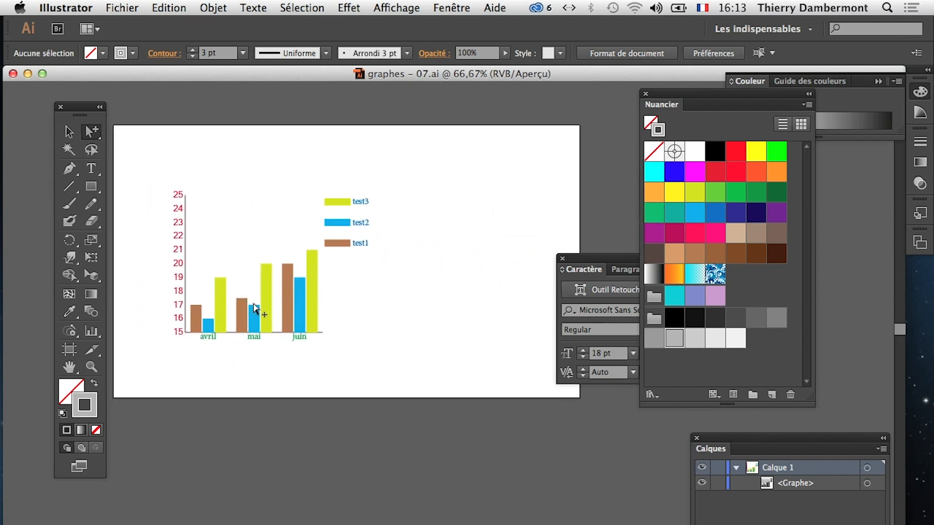
key("q")
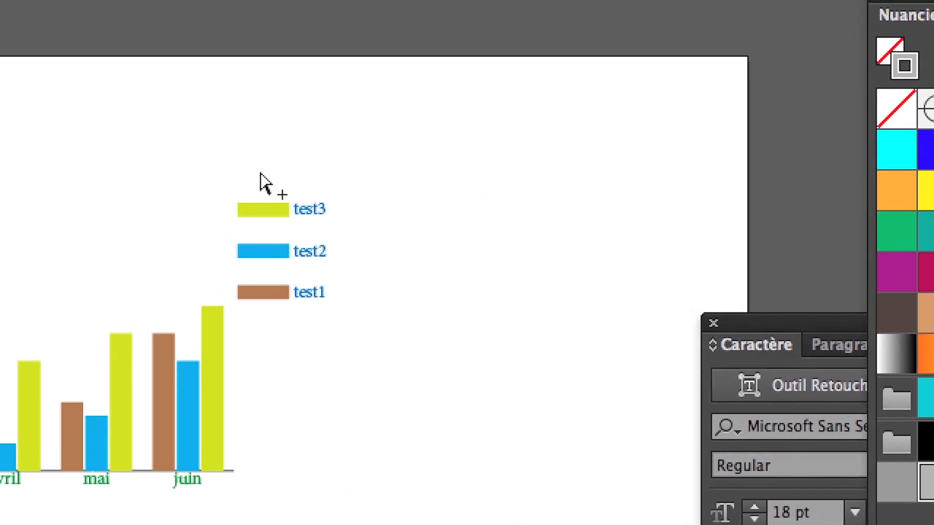
left_click_drag(261, 182, 352, 333)
left_click_drag(312, 299, 314, 348)
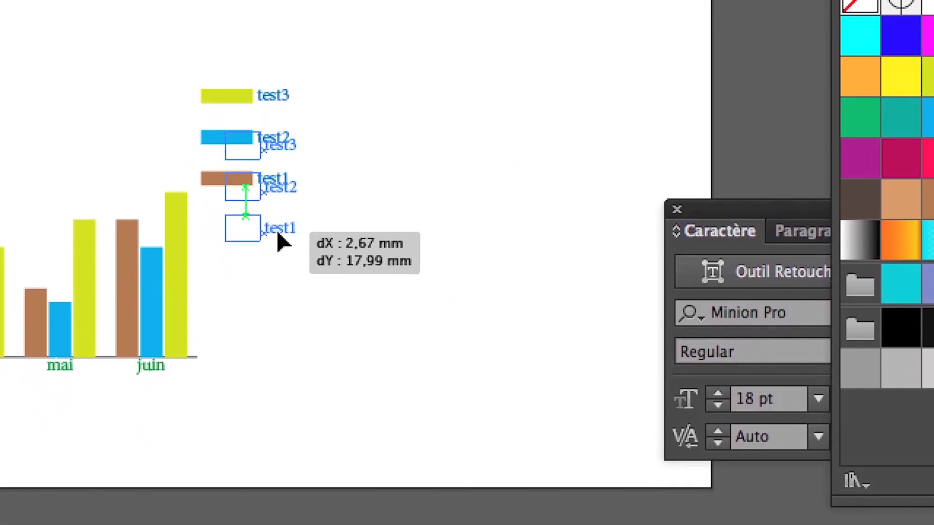
left_click_drag(282, 241, 341, 462)
mouse_move(300, 311)
left_mouse_down()
mouse_move(298, 271)
mouse_move(292, 282)
mouse_move(179, 208)
mouse_move(137, 210)
mouse_move(138, 294)
mouse_move(312, 302)
mouse_move(301, 293)
left_mouse_up()
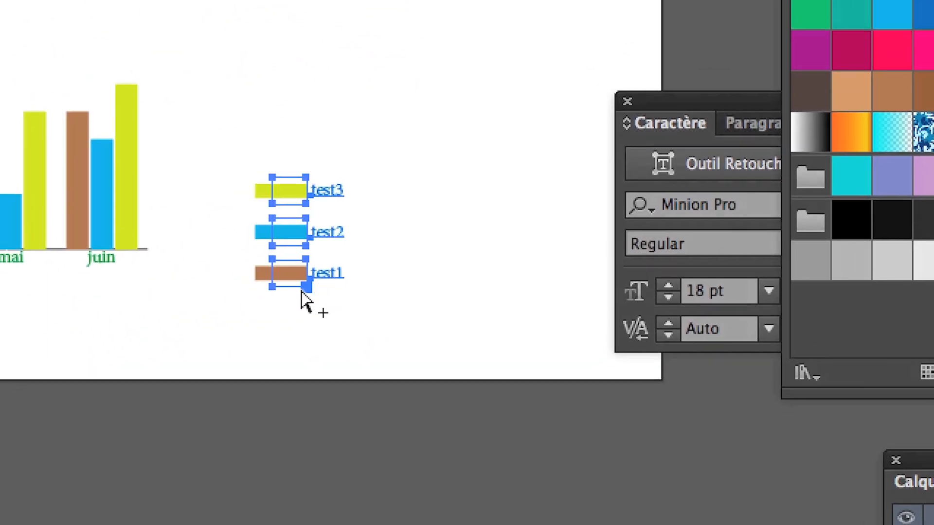
left_click(284, 311)
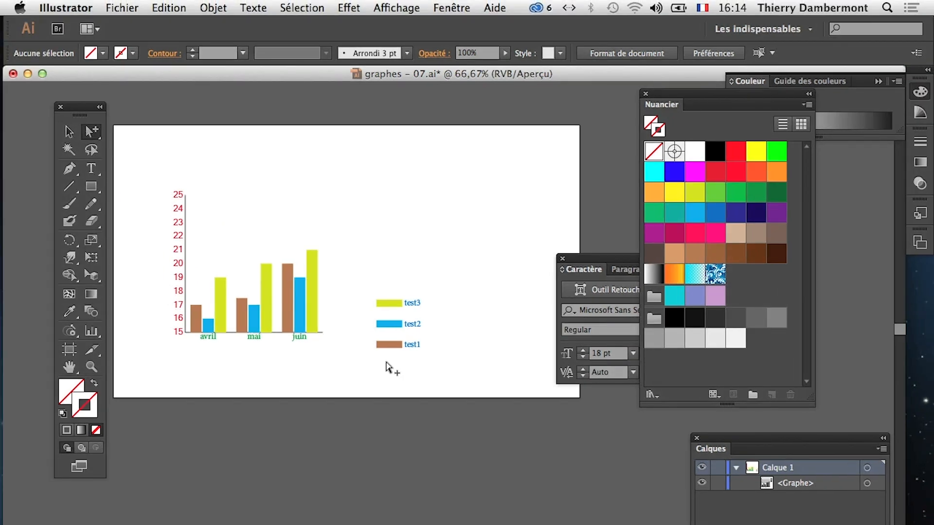
Switch to the Ellipse tool for drawing round shapes
key("t")
left_click(88, 190)
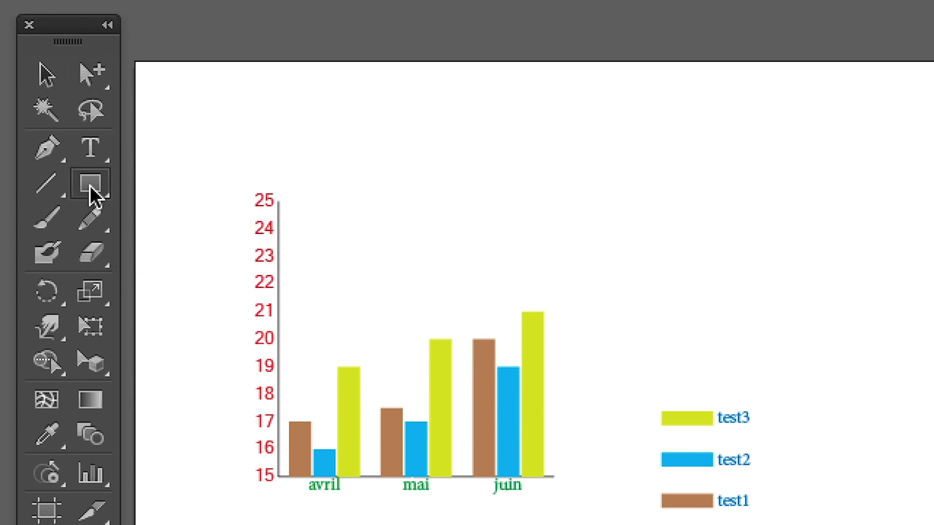
left_click(91, 189)
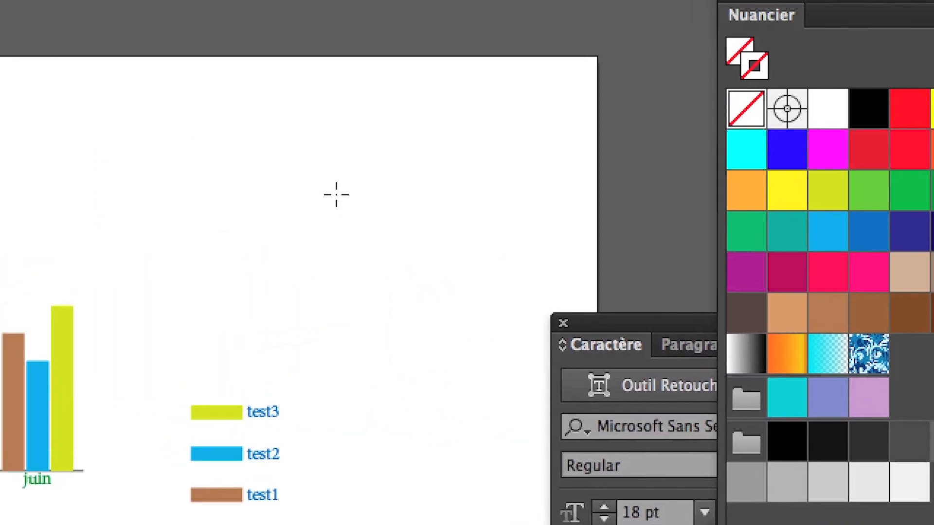
left_click_drag(433, 109, 488, 158)
left_click_drag(347, 210, 323, 197)
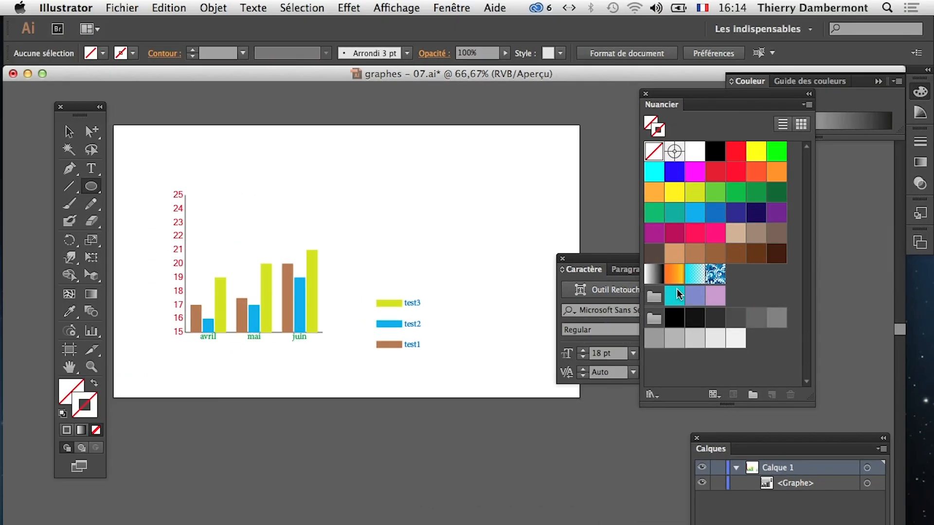
Lock the chart's layer Calque 1 and add a new layer above it
key("F7")
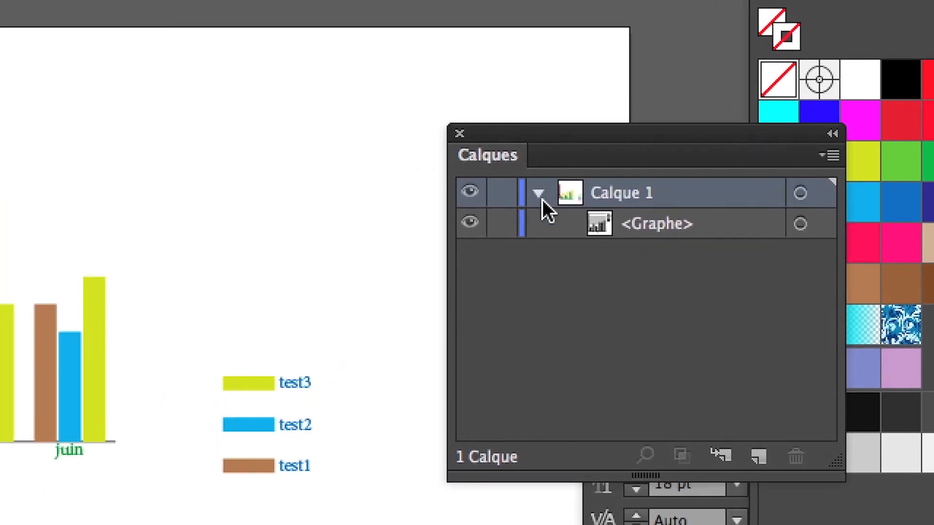
left_click(539, 194)
left_click(501, 193)
left_click(758, 455)
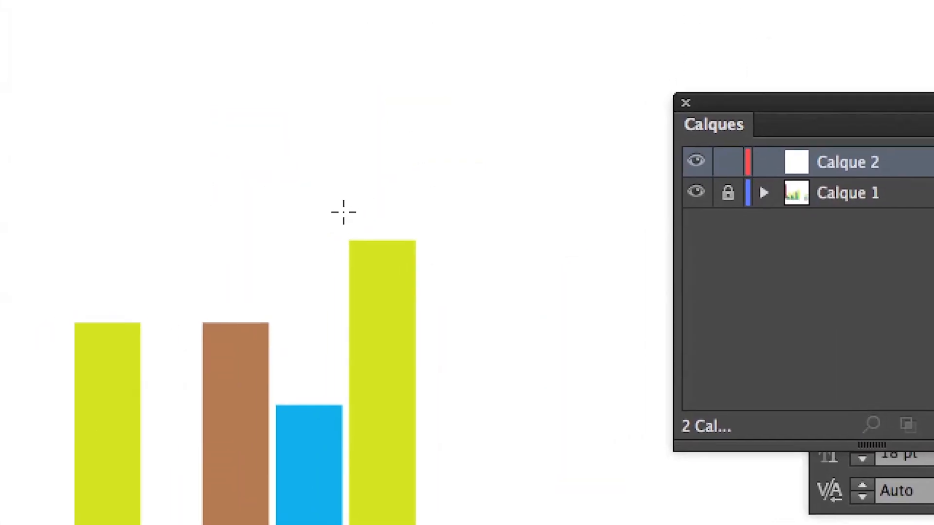
Draw a circle about 7 mm in diameter over the upper end of juin's green bar on the new layer
left_click_drag(657, 273, 664, 274)
left_click_drag(350, 208, 403, 252)
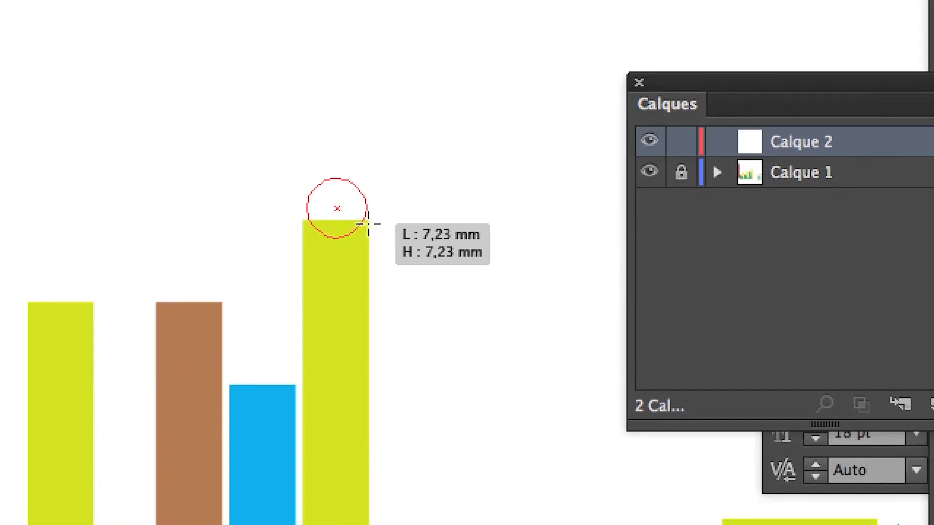
left_click_drag(368, 225, 364, 220)
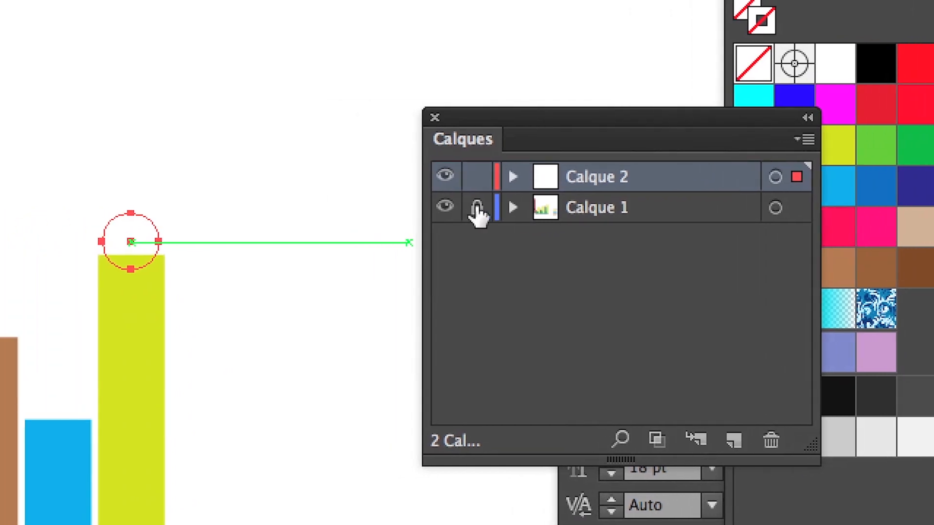
left_click(477, 209)
left_click(444, 208)
left_click(444, 208)
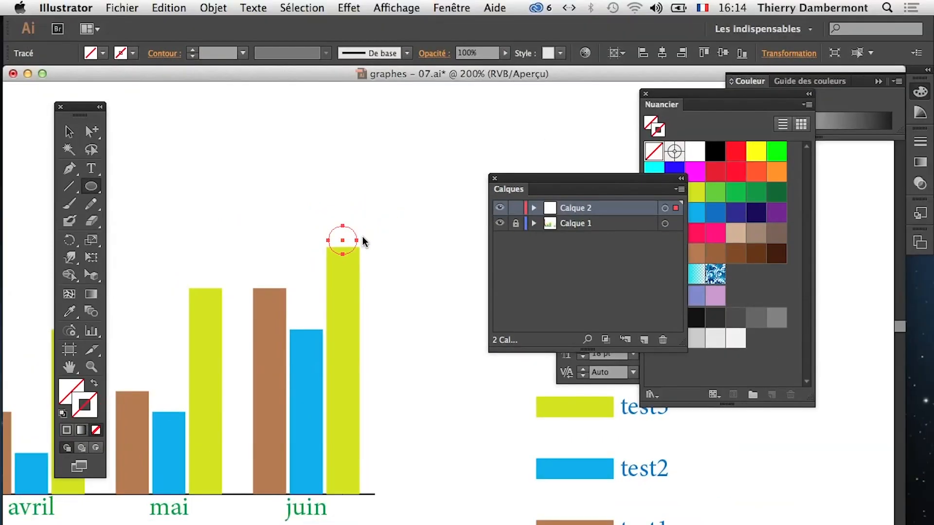
Fill the circle with the chart's yellow-green swatch and leave it without a stroke
mouse_move(584, 179)
left_mouse_down()
mouse_move(526, 147)
mouse_move(516, 131)
left_mouse_up()
left_click(714, 233)
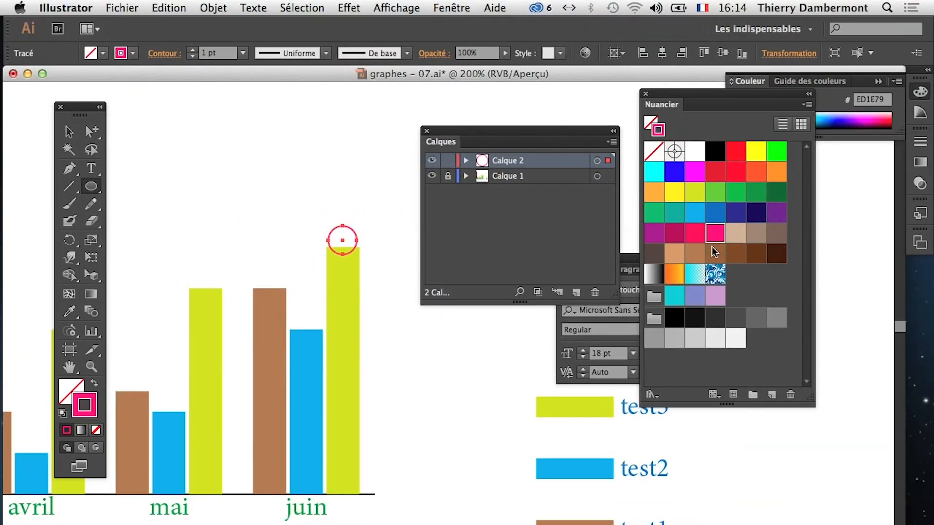
left_click(93, 383)
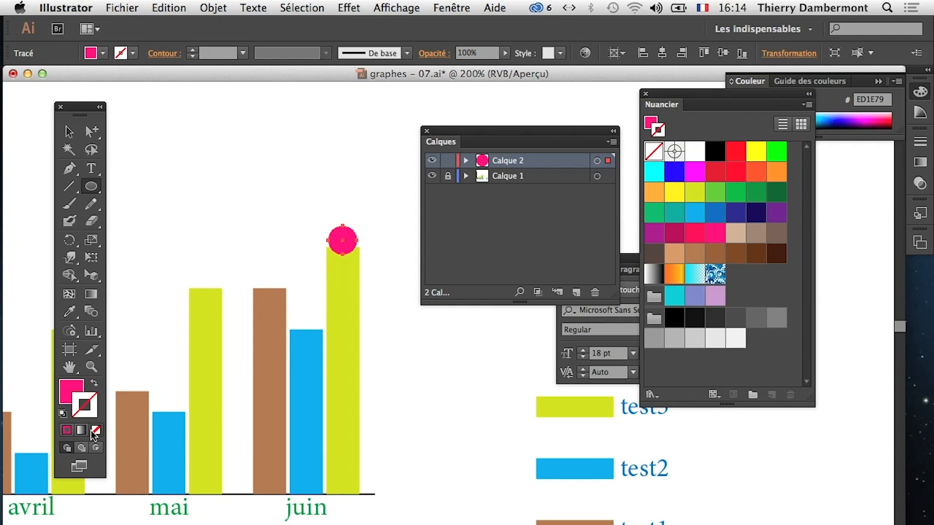
key("x")
left_click(695, 192)
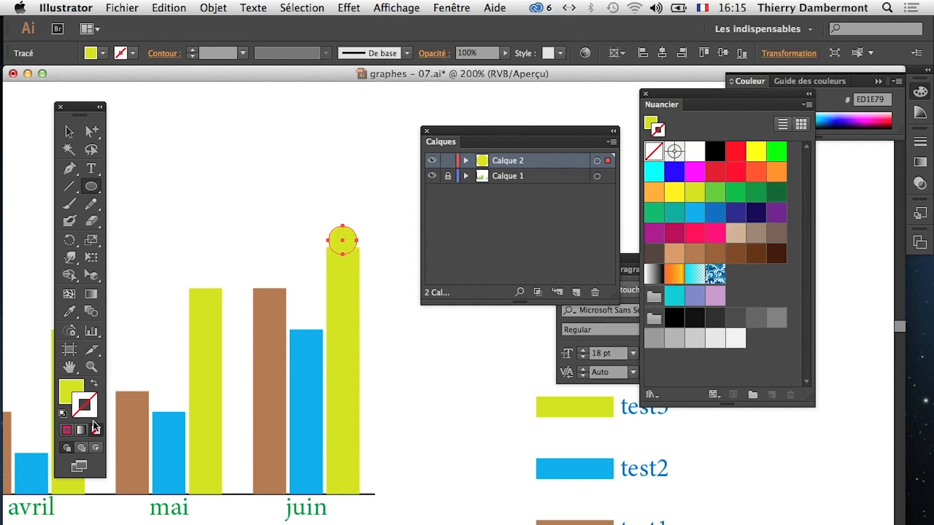
left_click(73, 399)
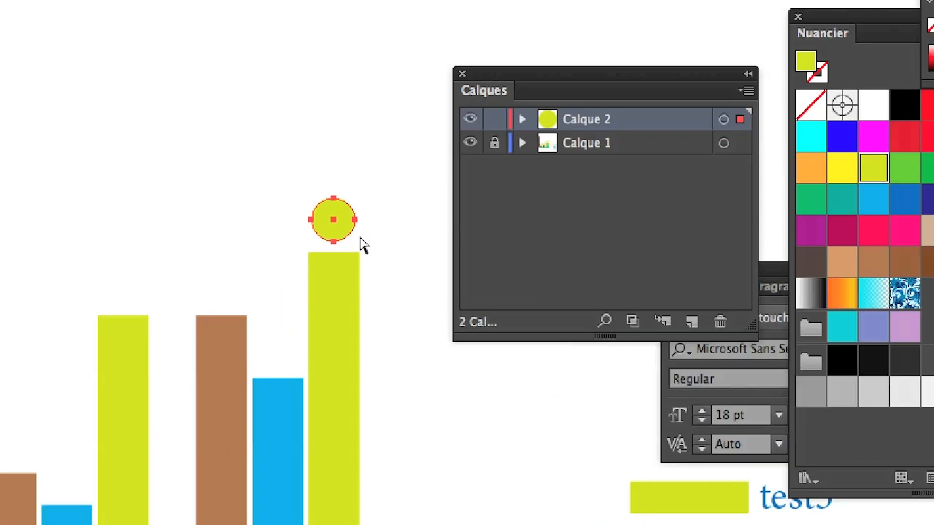
Add anchor points between the circle's existing points with Ajout de point d'ancrage
key("shift+super+b")
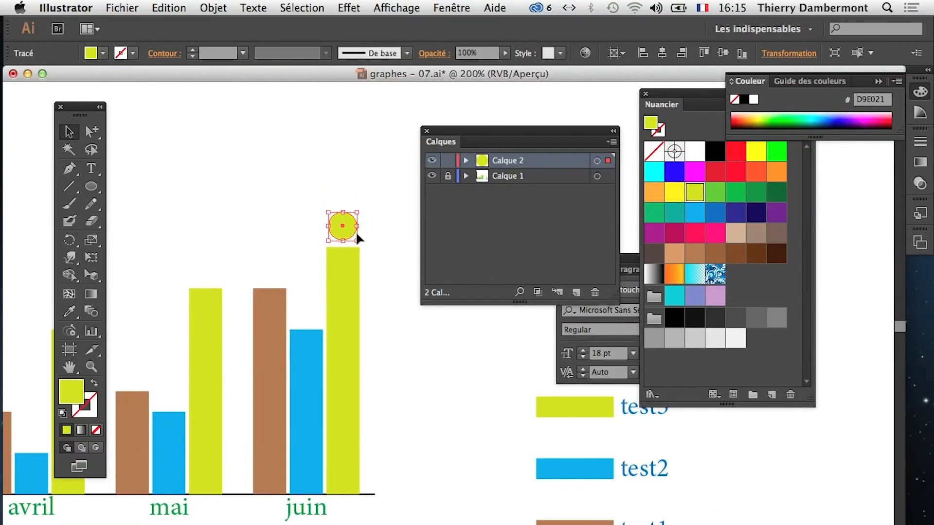
scroll(353, 228, "up", 3)
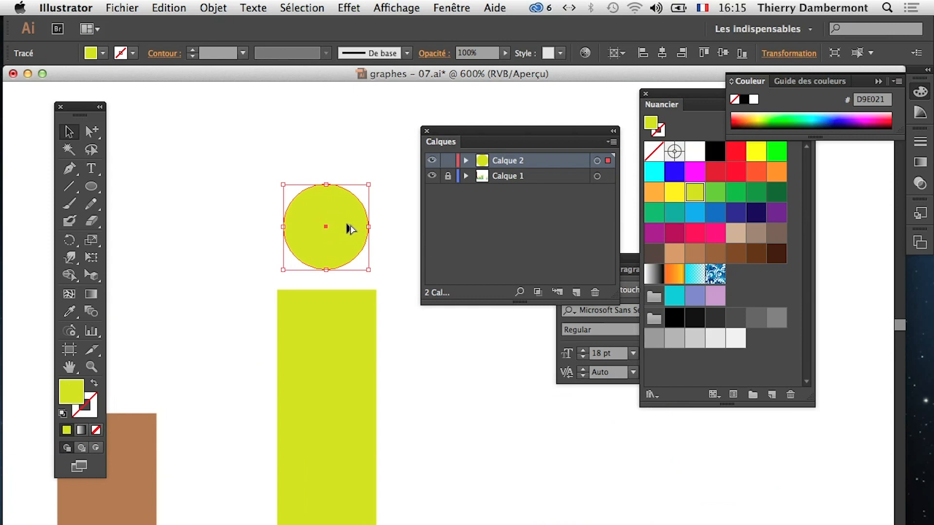
scroll(340, 226, "right", 5)
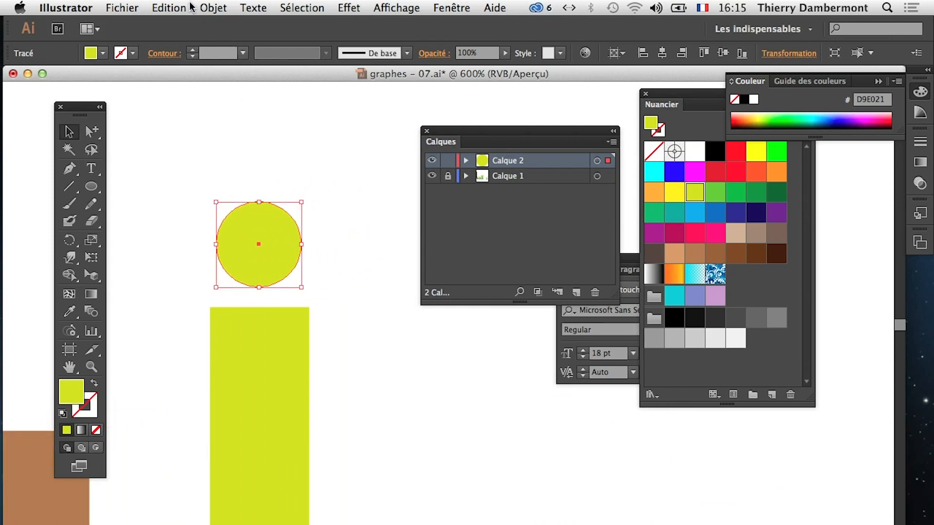
left_click(205, 9)
mouse_move(250, 282)
key("Right")
key("Down")
key("Down")
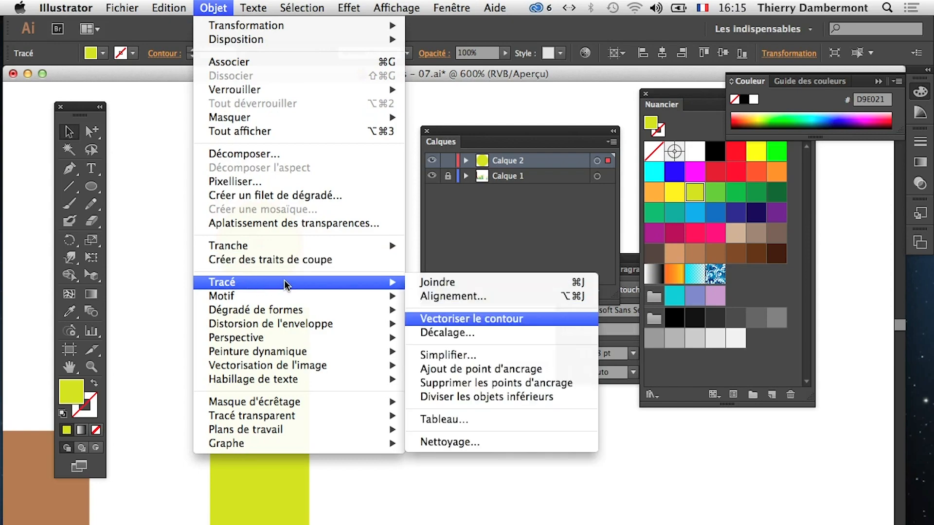
key("Down")
key("Down")
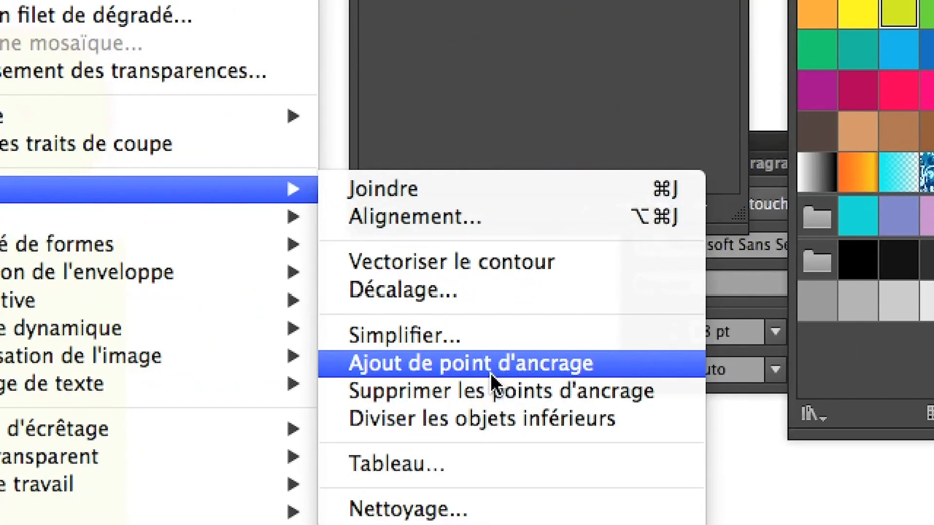
left_click(491, 374)
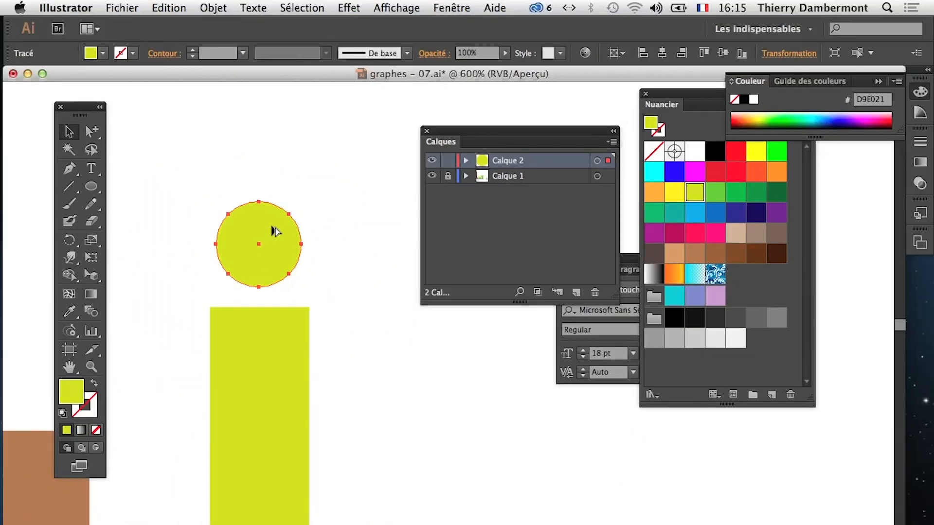
Apply Ajout de point d'ancrage to the circle a second time to double its anchor points again
left_click(213, 7)
mouse_move(226, 282)
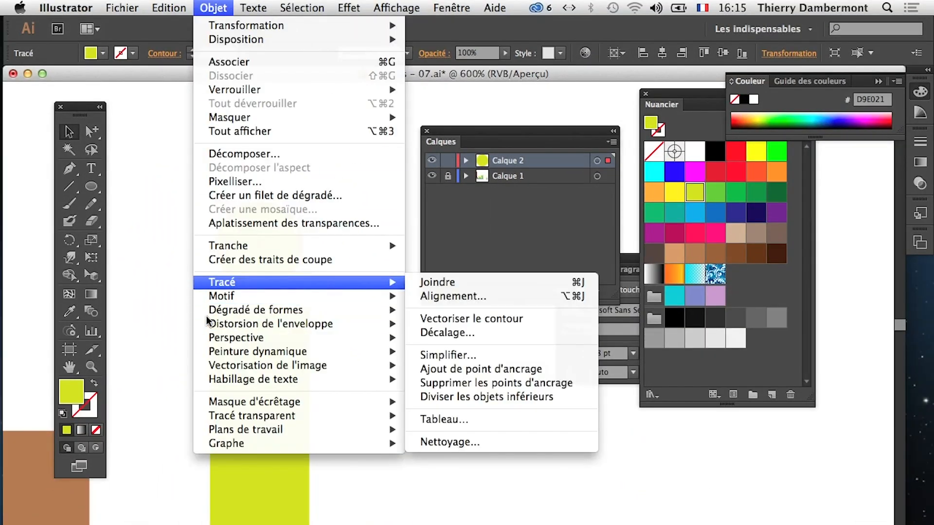
left_click(537, 369)
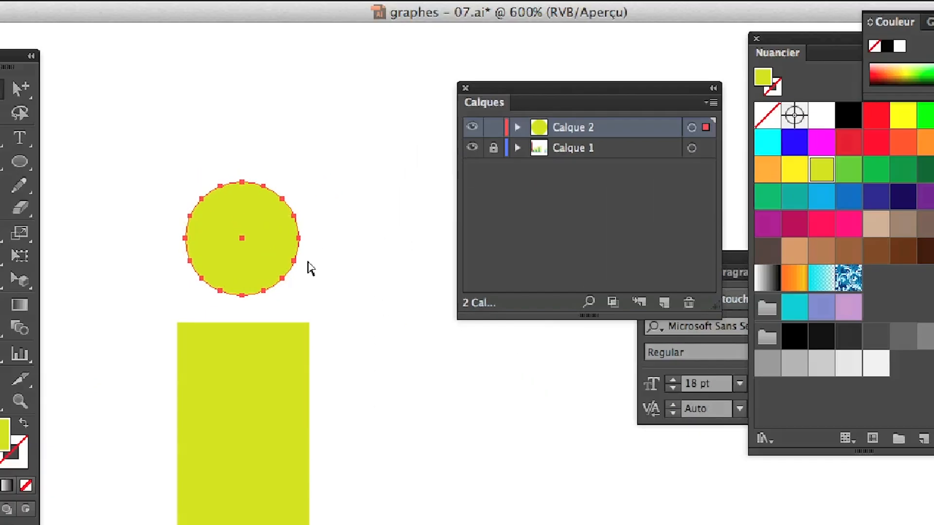
key("shift+super+b")
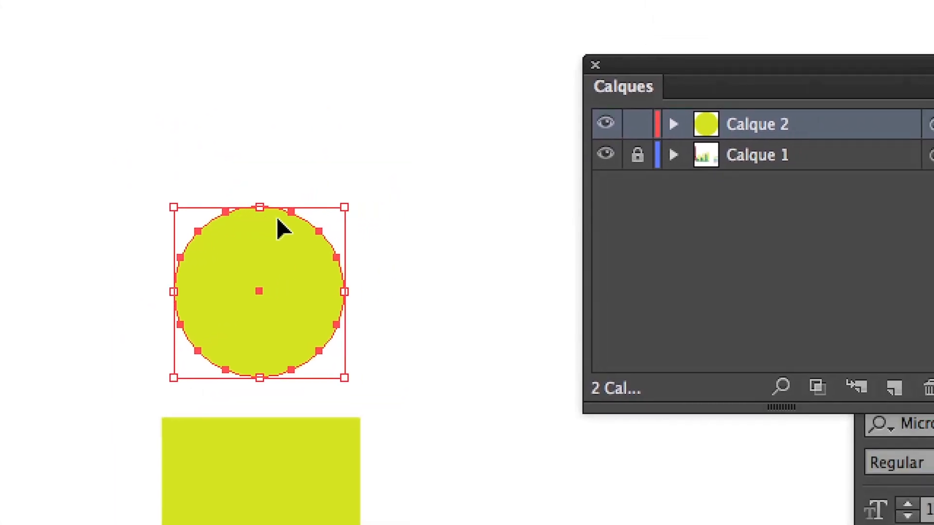
key("shift+super+b")
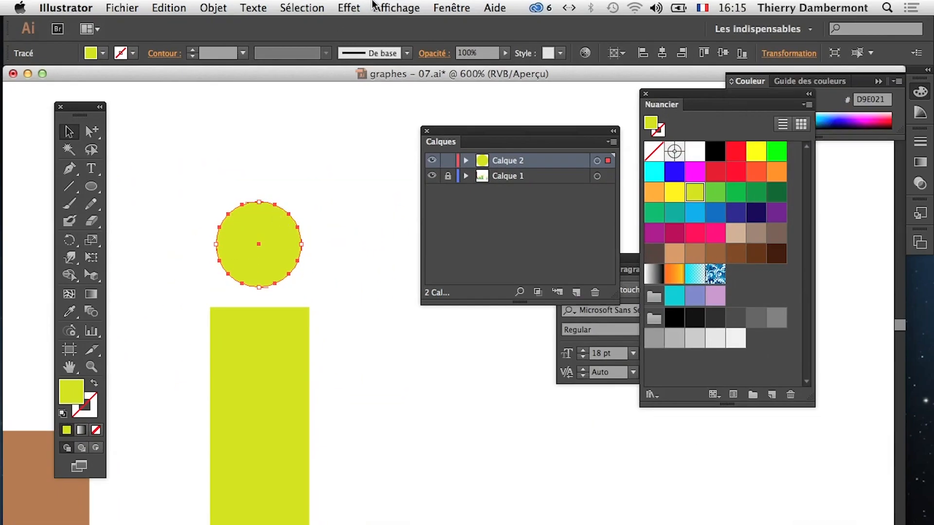
Apply the Contraction et dilatation effect to the circle with preview on and a 24% dilatation for a petal shape
left_click(348, 8)
mouse_move(393, 128)
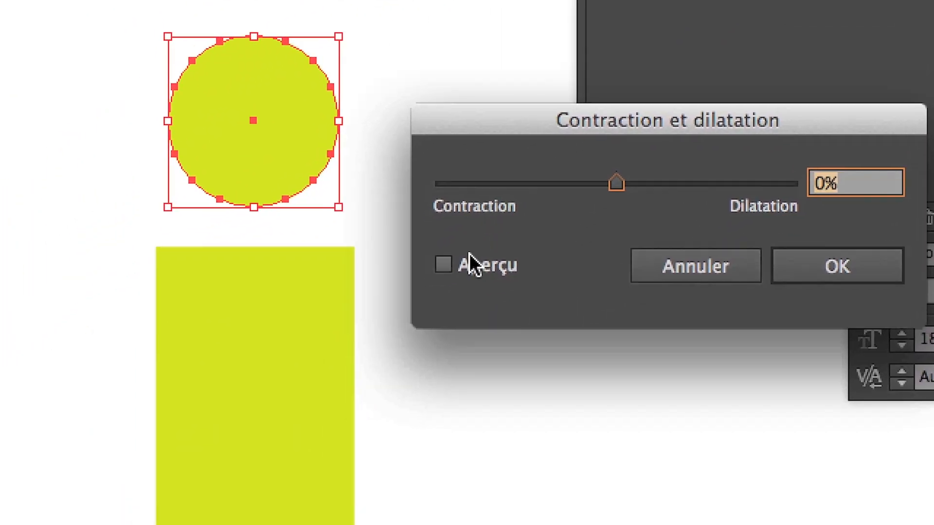
left_click(470, 258)
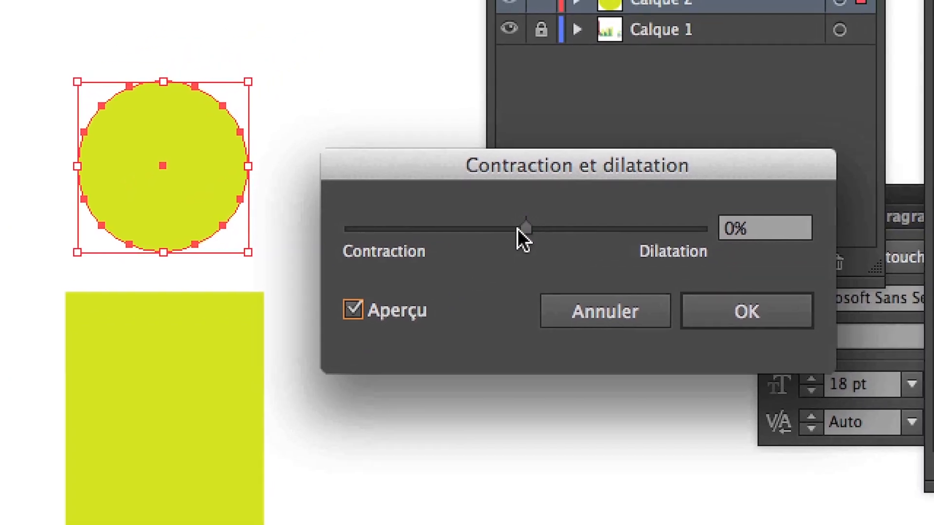
left_click_drag(616, 183, 577, 184)
left_click_drag(506, 229, 527, 227)
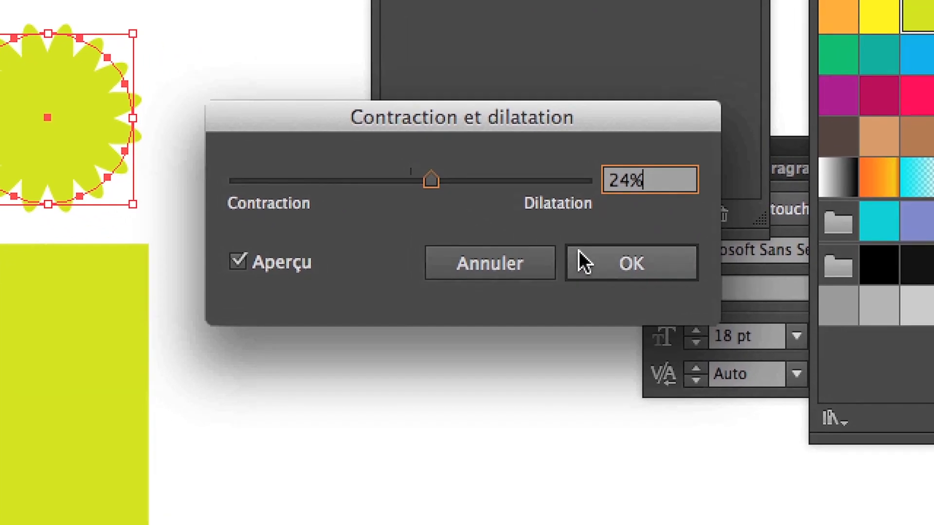
left_click(580, 253)
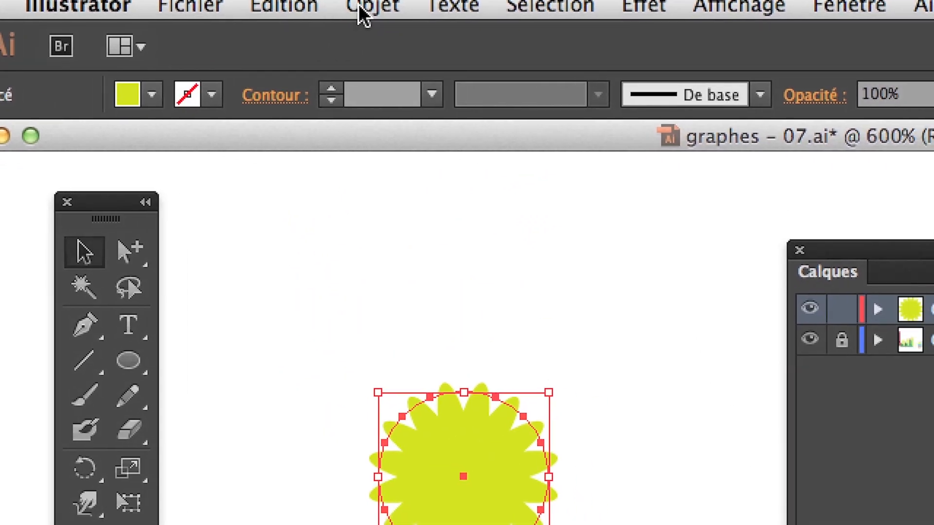
Expand the flower's effect into real paths with Décomposer l'aspect
left_click(363, 14)
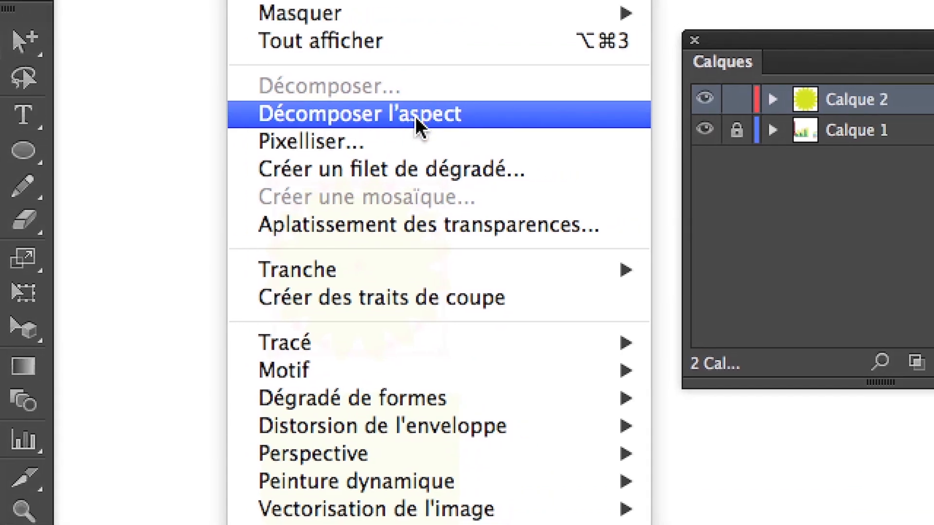
left_click(417, 125)
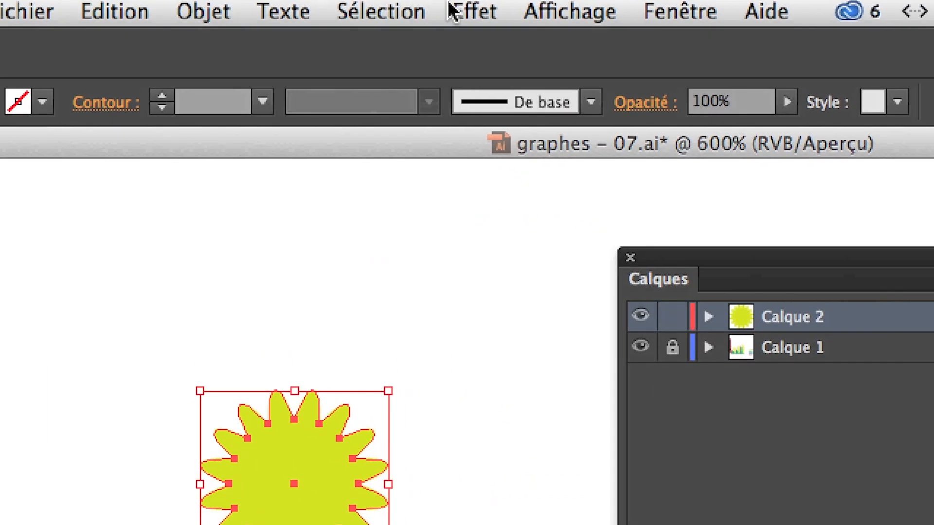
left_click(452, 9)
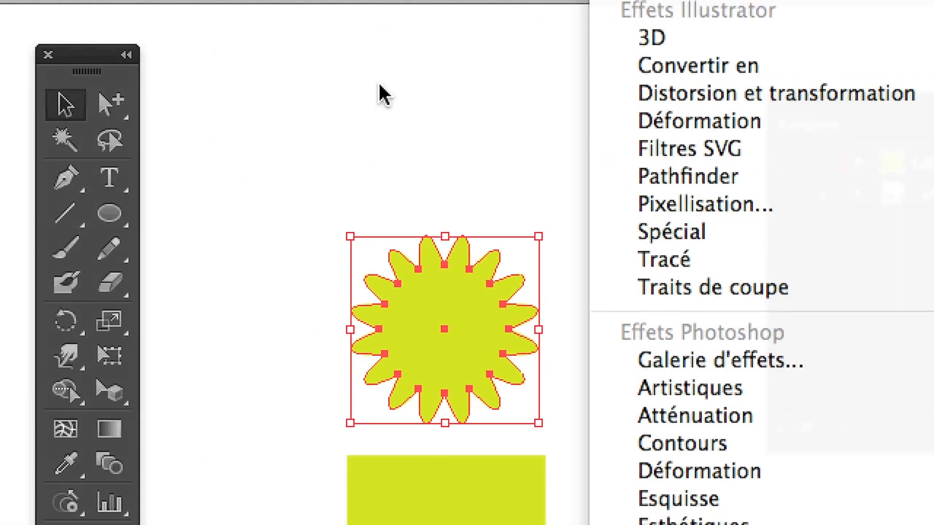
left_click(374, 97)
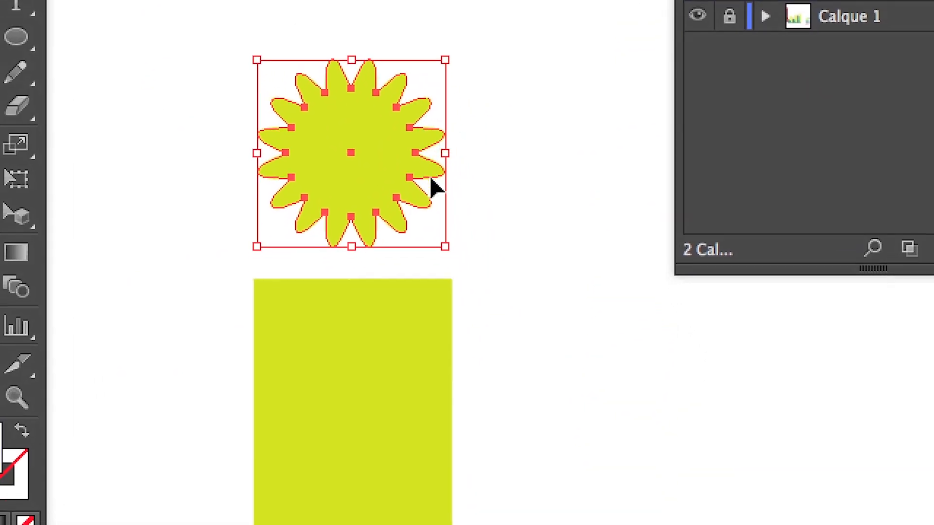
Examine the flower's anchor points with the Direct Selection tool, then deselect it
key("a")
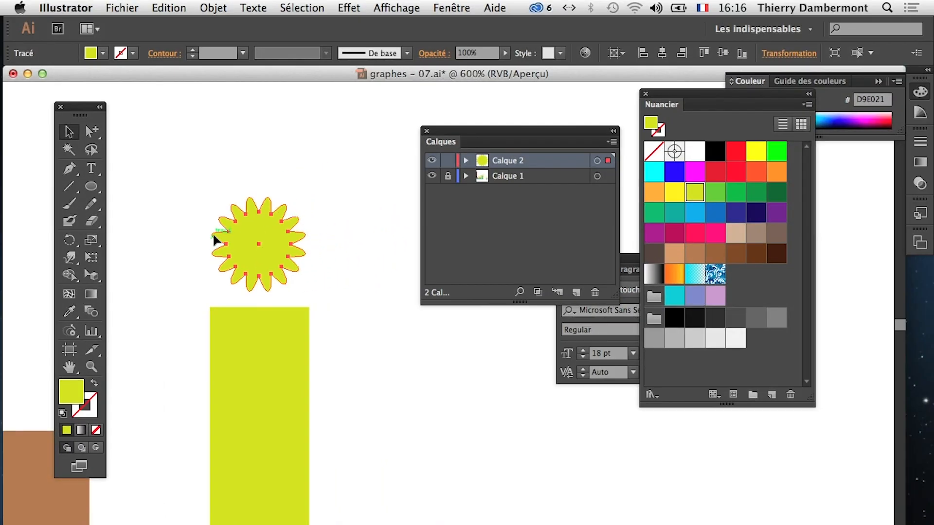
left_click_drag(87, 135, 115, 135)
left_click(162, 201)
left_click(239, 215)
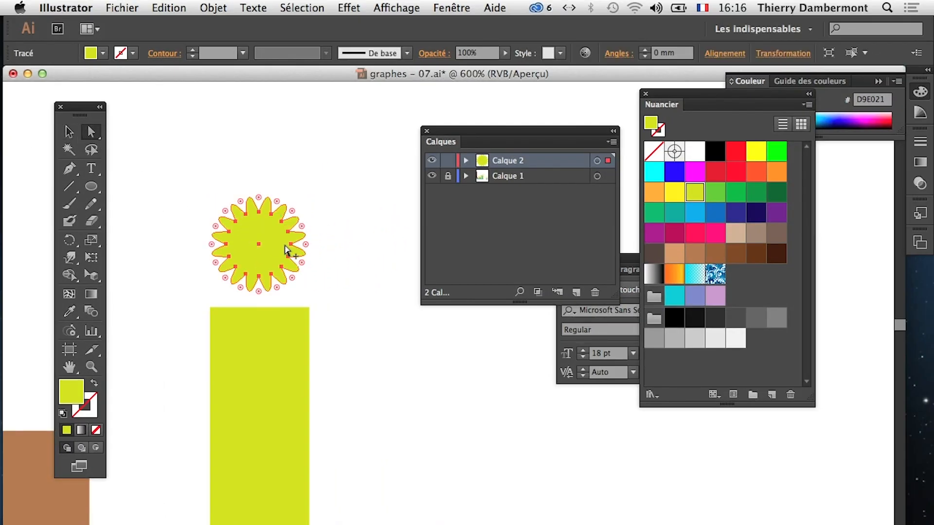
scroll(297, 248, "up", 1)
left_click(174, 162)
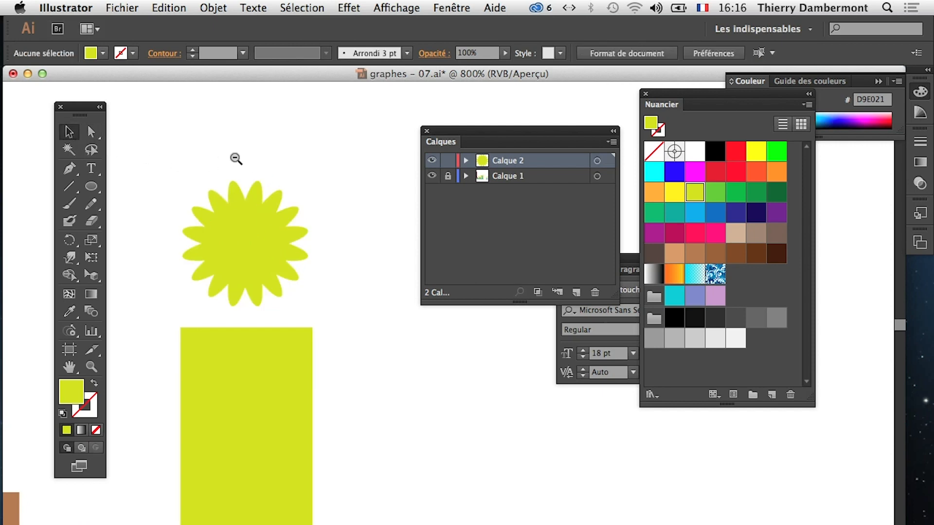
Move the flower from above juin's green bar to the empty area beside the chart
left_click(265, 185, "alt+super")
left_click(267, 187, "alt+super")
left_click_drag(633, 484, 386, 361)
left_click(315, 329, "alt+super")
left_click_drag(419, 405, 199, 332)
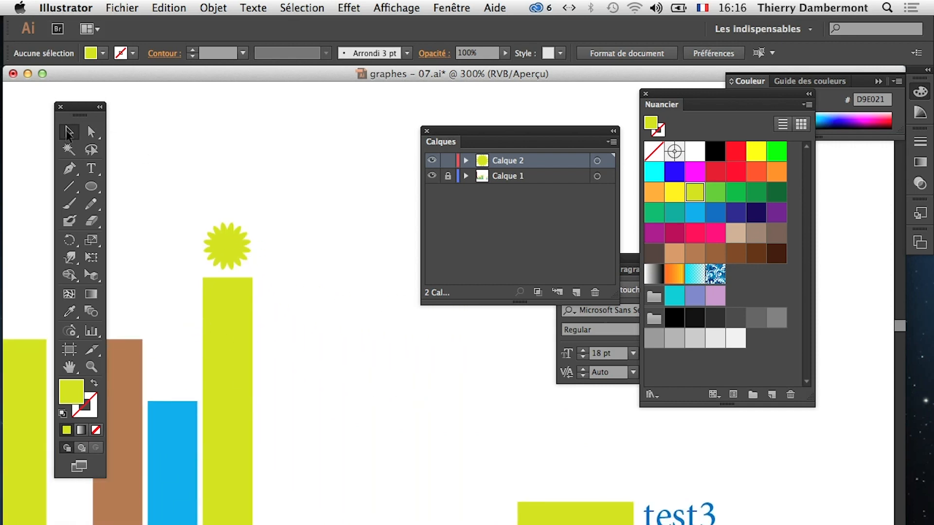
left_click(228, 253)
left_click_drag(221, 247, 413, 372)
Move the flower up to the blank space well above the test3 legend entry and deselect it
left_click_drag(388, 371, 341, 366)
left_click(309, 353, "alt+super")
left_click_drag(440, 399, 112, 381)
left_click(269, 385, "alt+super")
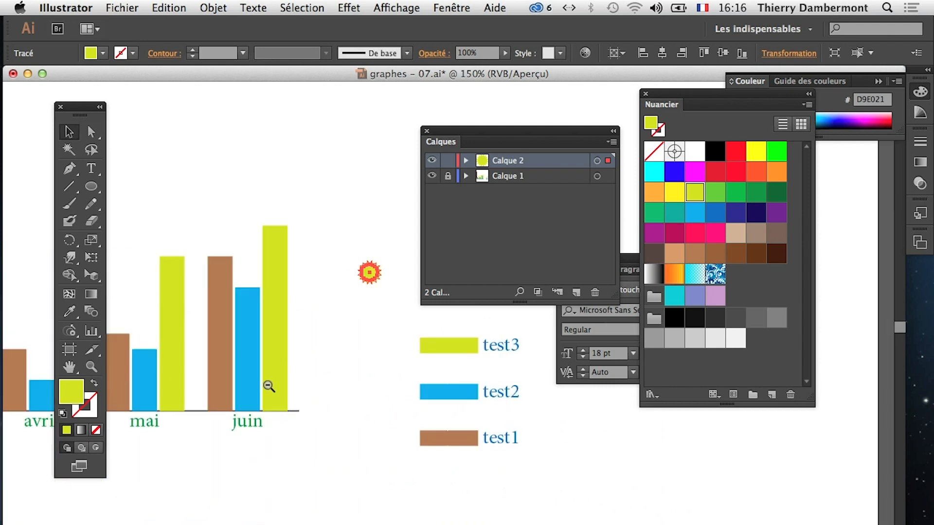
left_click(302, 390, "alt+super")
left_click_drag(433, 351, 366, 364)
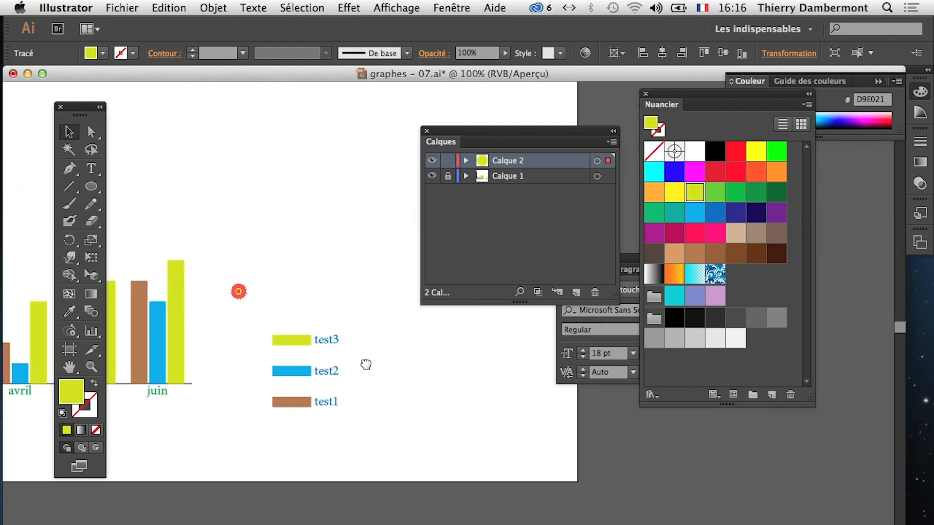
left_click(243, 301, "super")
left_click_drag(492, 319, 240, 323)
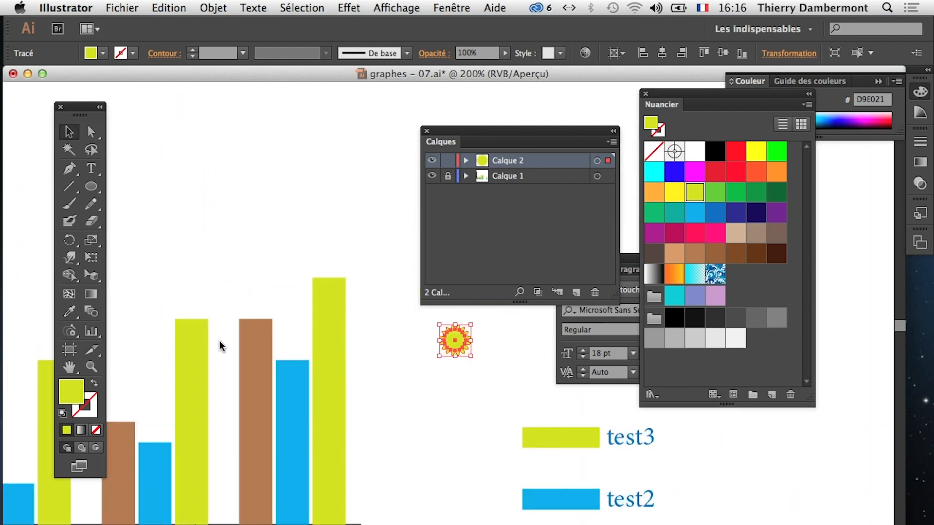
left_click_drag(572, 383, 349, 339)
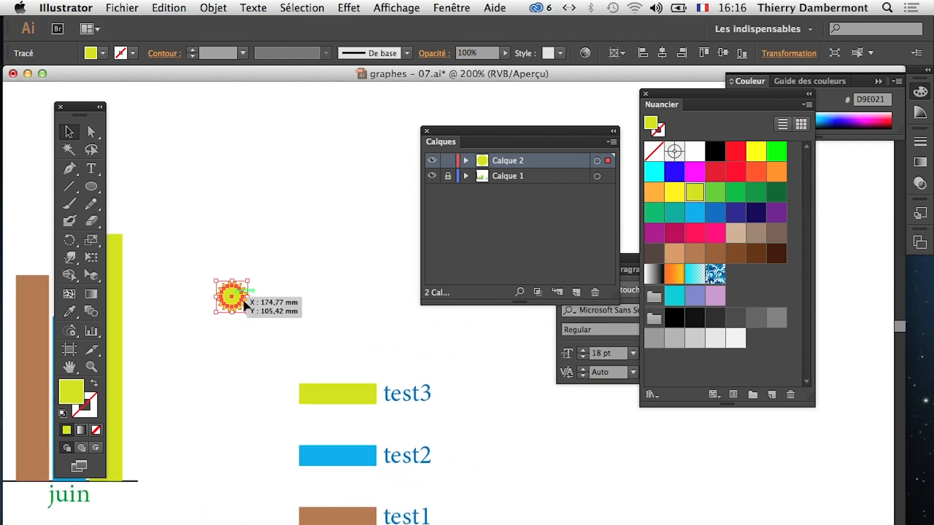
left_click_drag(230, 303, 305, 130)
left_click(302, 157)
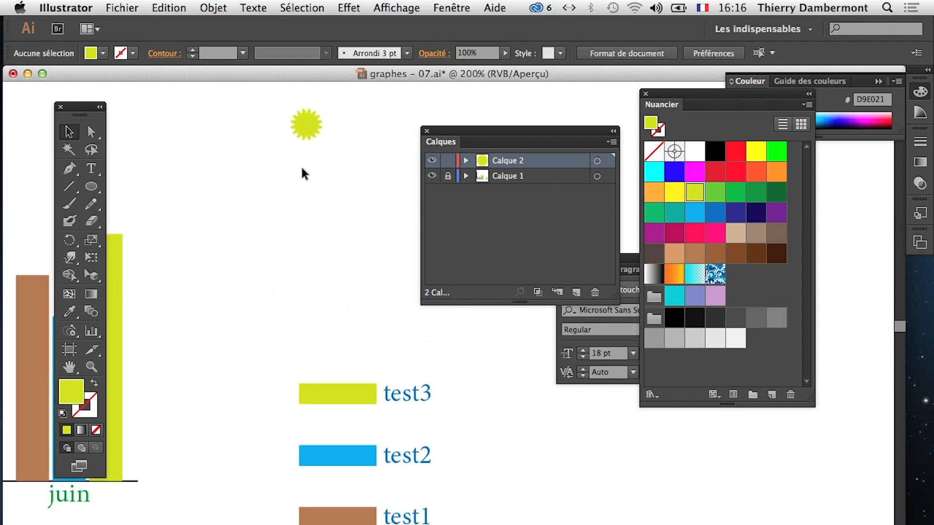
Duplicate the flower twice straight downward to make an evenly spaced column of three above the legend
left_click(308, 127)
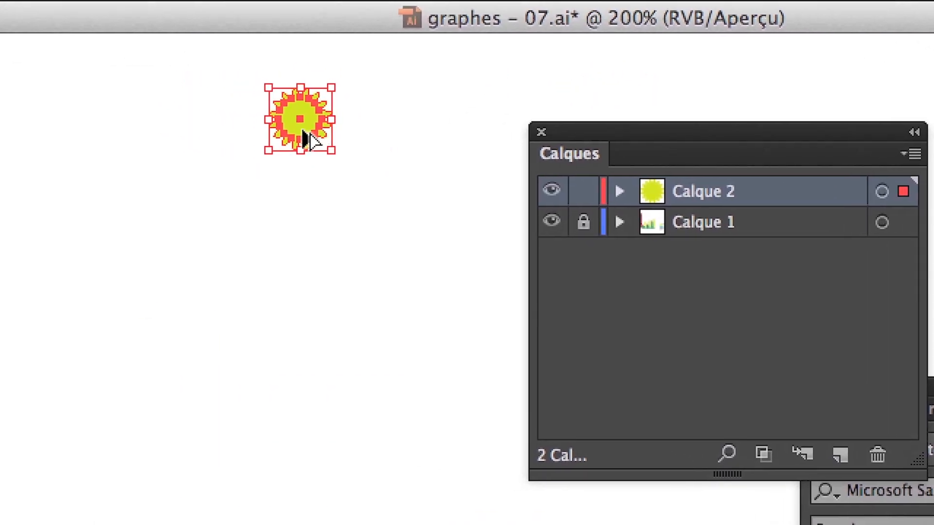
left_click_drag(625, 133, 630, 175)
left_click_drag(314, 155, 290, 350)
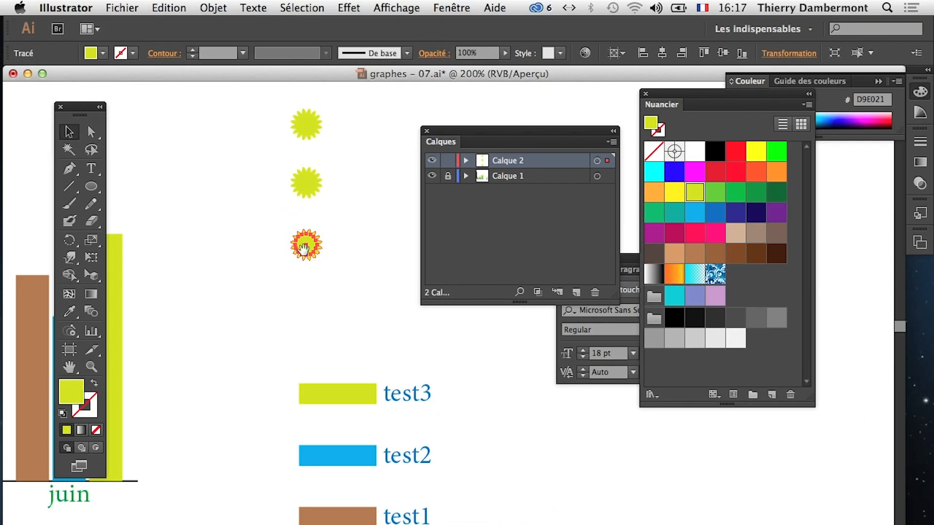
left_click_drag(253, 276, 363, 198)
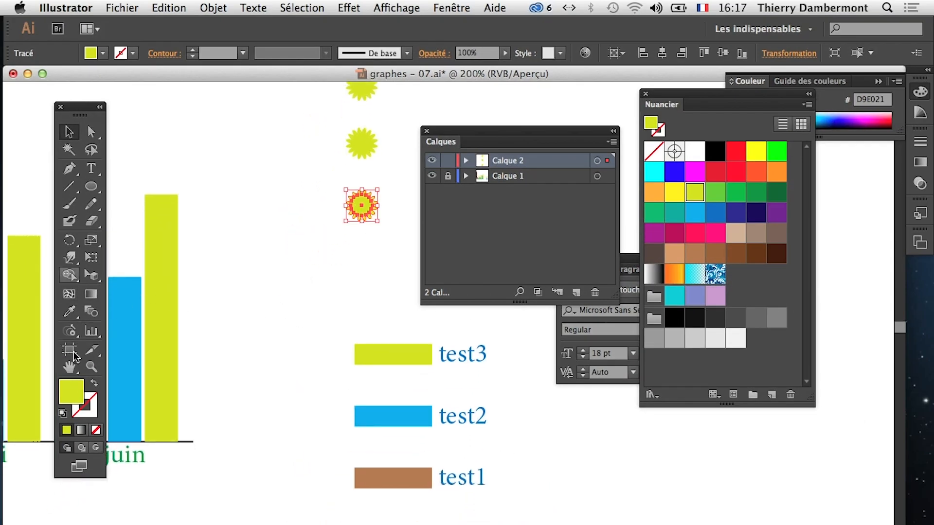
Recolour the bottom flower blue and the middle flower brown by sampling the chart's bars with the Eyedropper
left_click(77, 308)
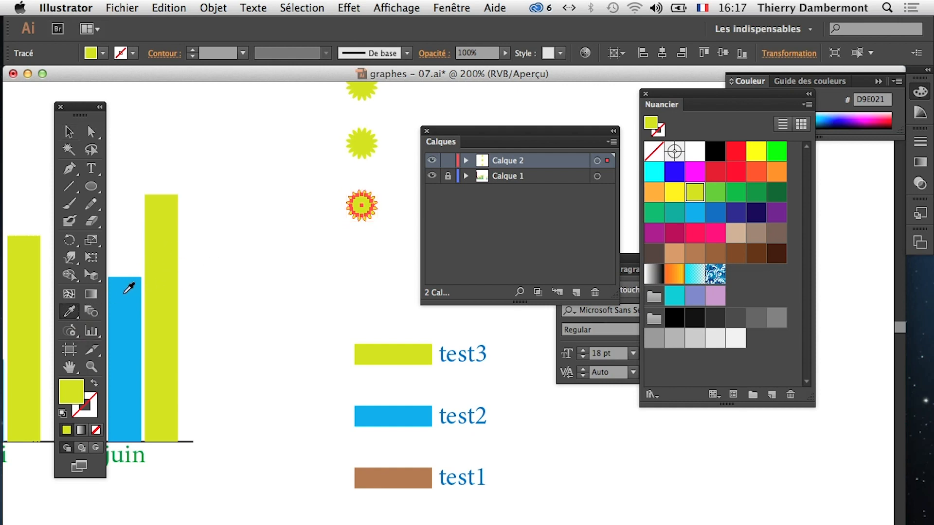
left_click(126, 291)
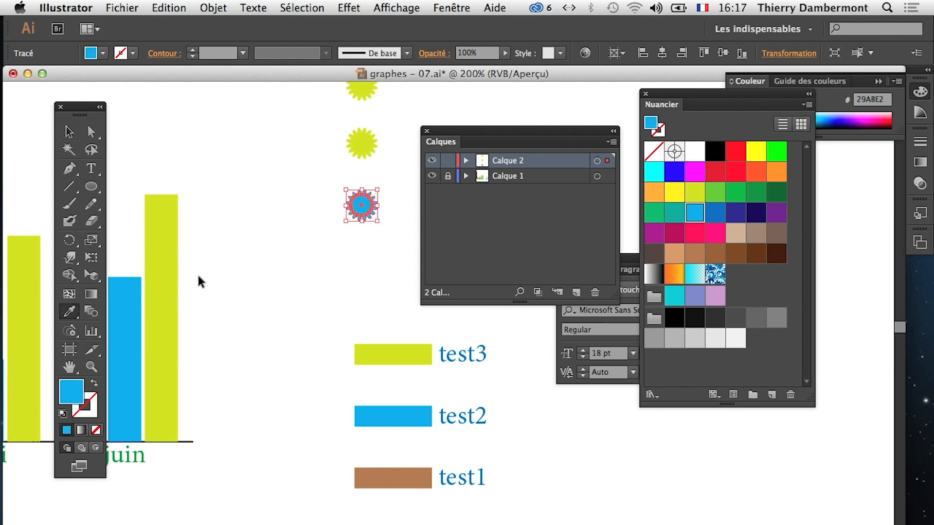
left_click(359, 146, "super")
left_click_drag(134, 290, 204, 283)
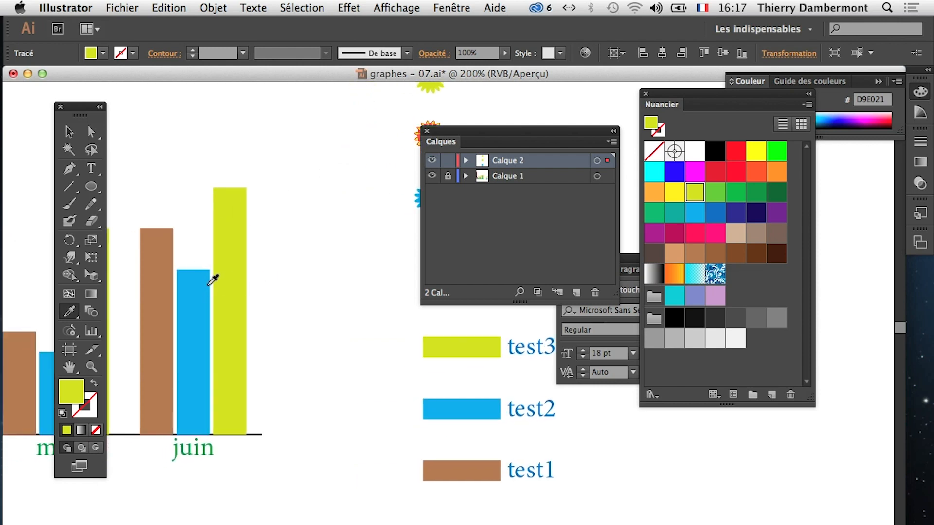
left_click(166, 274)
Move the Calques panel clear of the flower column and deselect the middle flower
left_click_drag(446, 131, 543, 121)
left_click_drag(436, 172, 402, 270)
left_click(69, 132)
left_click(371, 207)
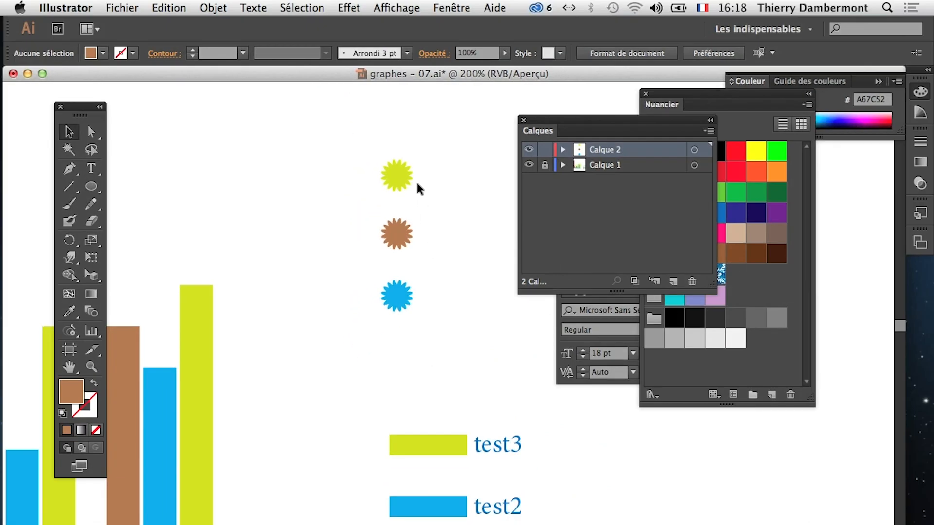
Create a graph design from the yellow-green flower and name it "fleur jaune"
left_click(395, 182)
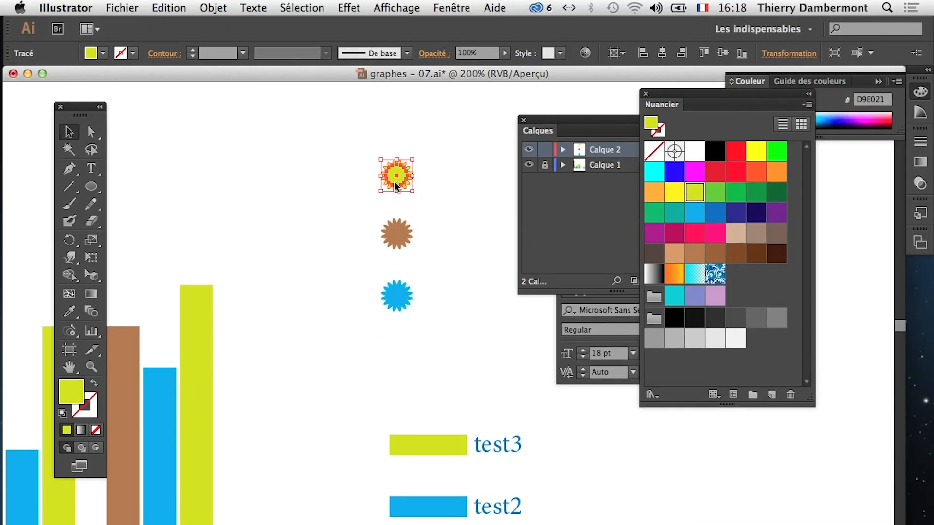
left_click(212, 8)
mouse_move(248, 447)
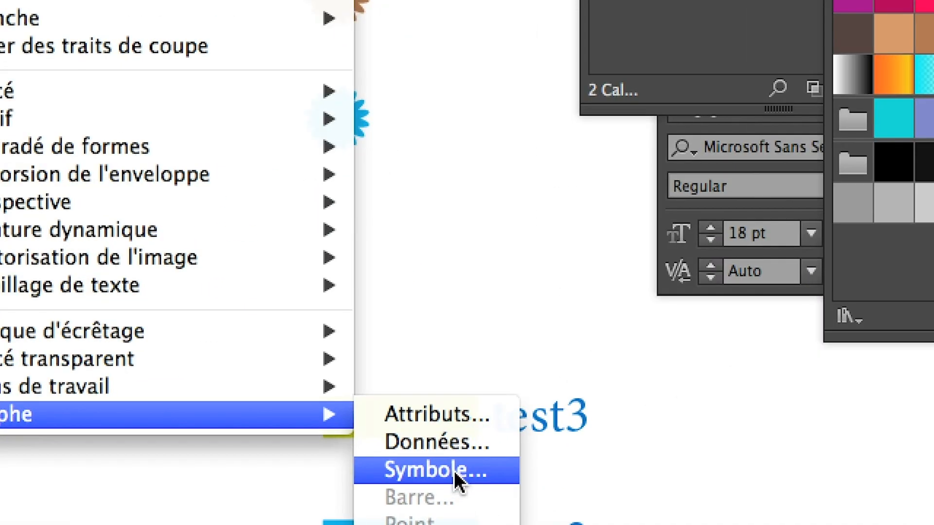
left_click(454, 470)
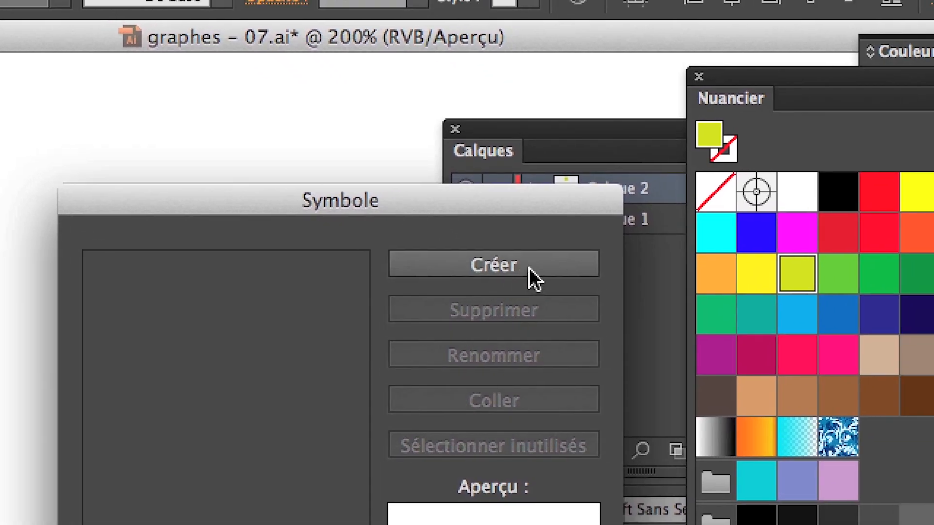
left_click(529, 268)
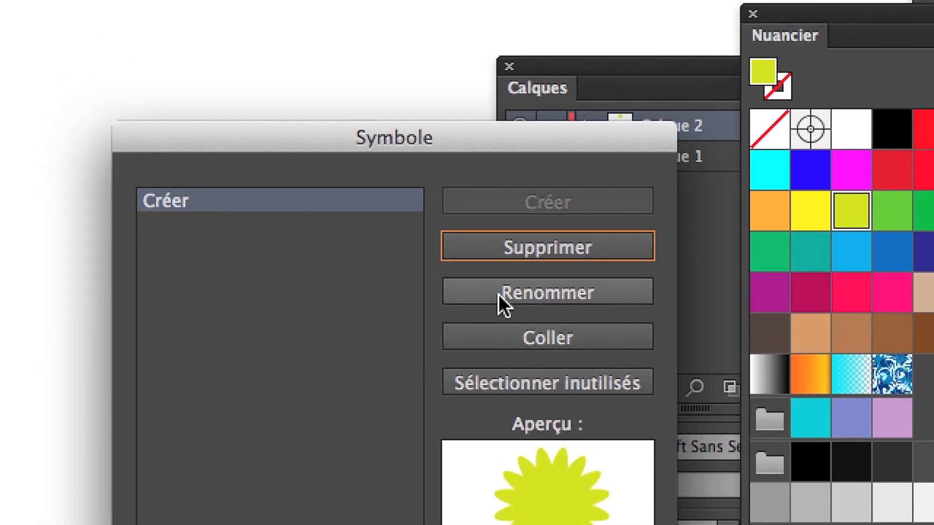
left_click(474, 192)
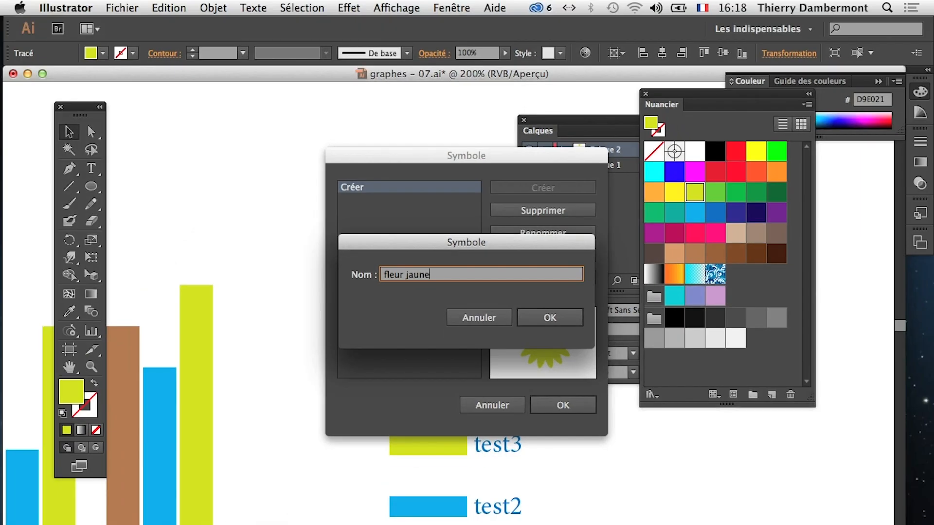
key("Return")
key("Return")
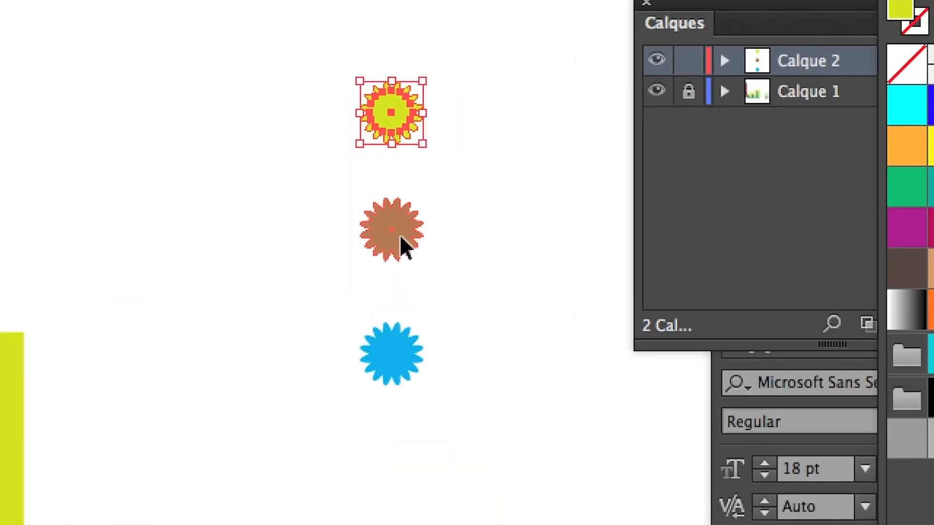
Create a graph design from the brown flower and name it "fleur brune"
left_click(402, 245)
right_click(402, 246)
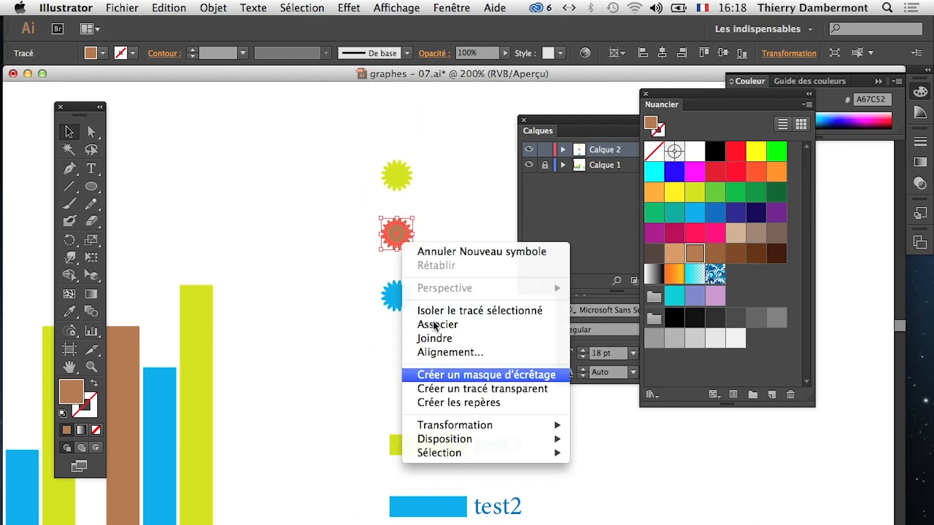
left_click(352, 349)
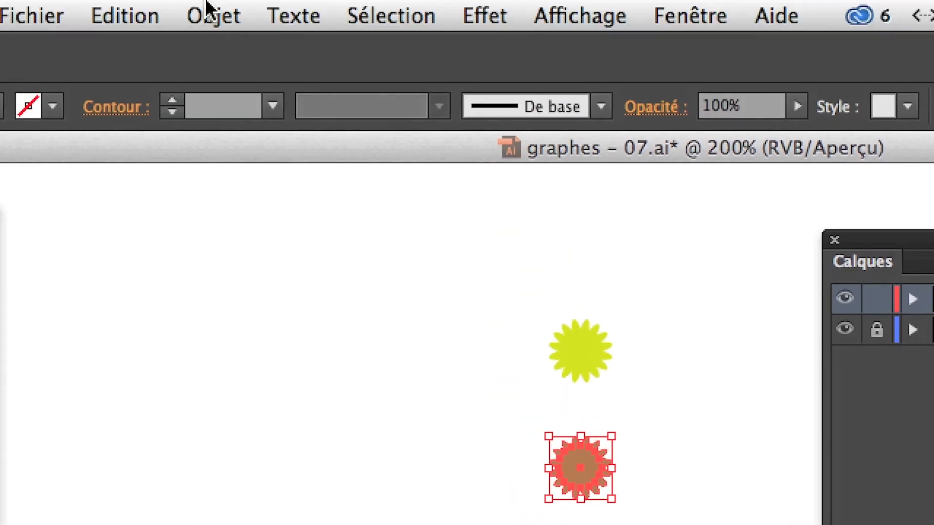
left_click(209, 13)
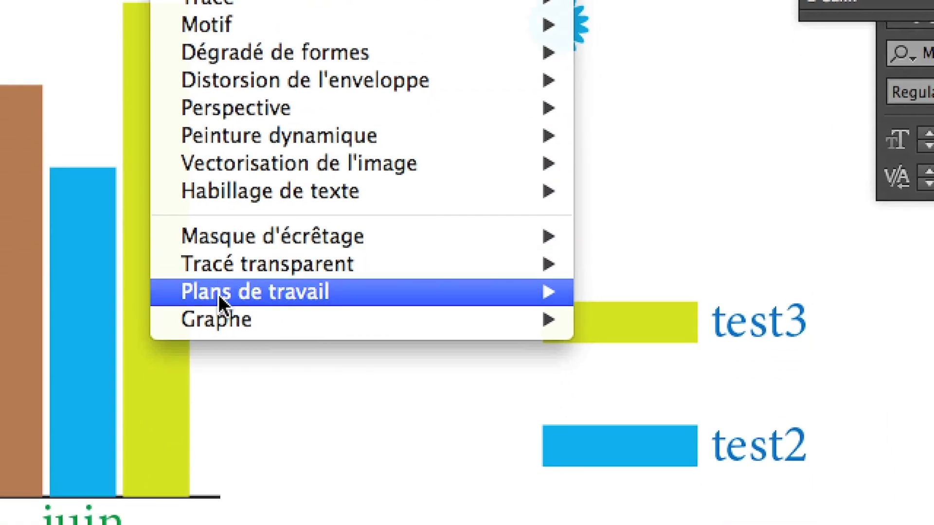
mouse_move(281, 307)
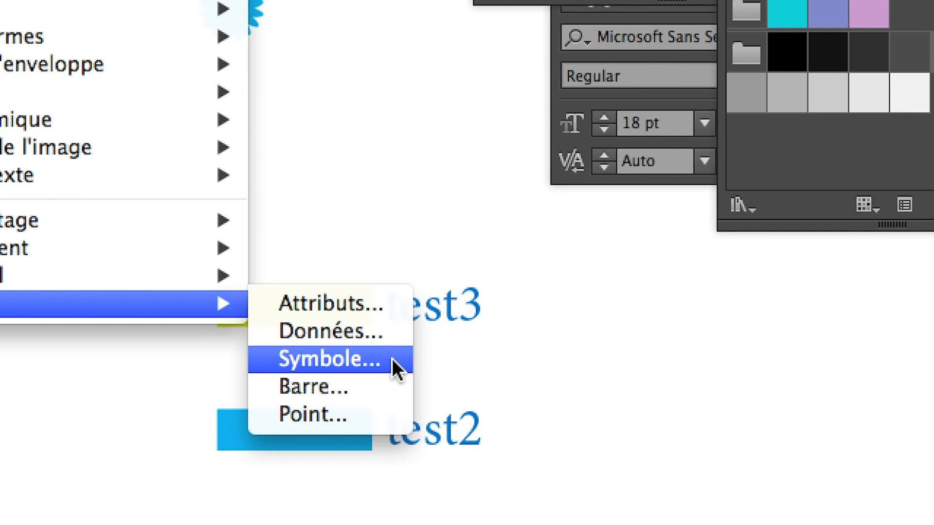
left_click(394, 366)
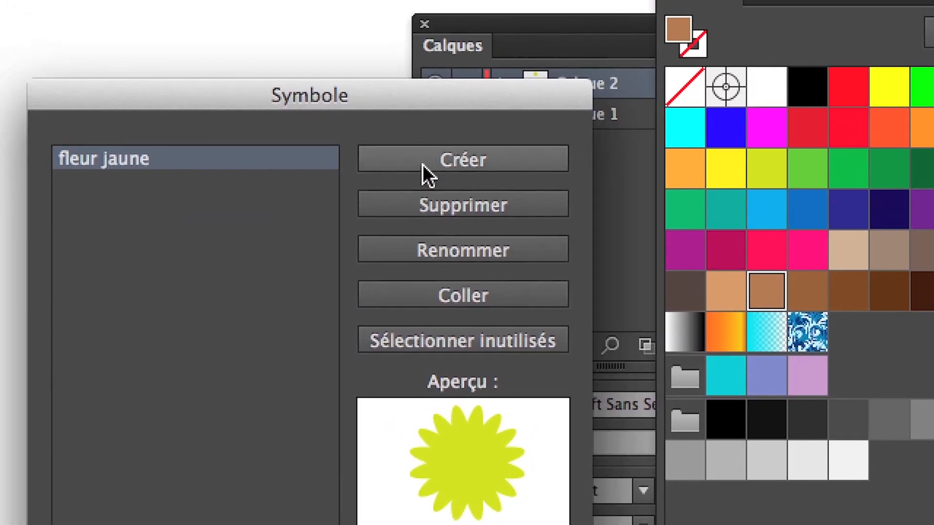
left_click(483, 0)
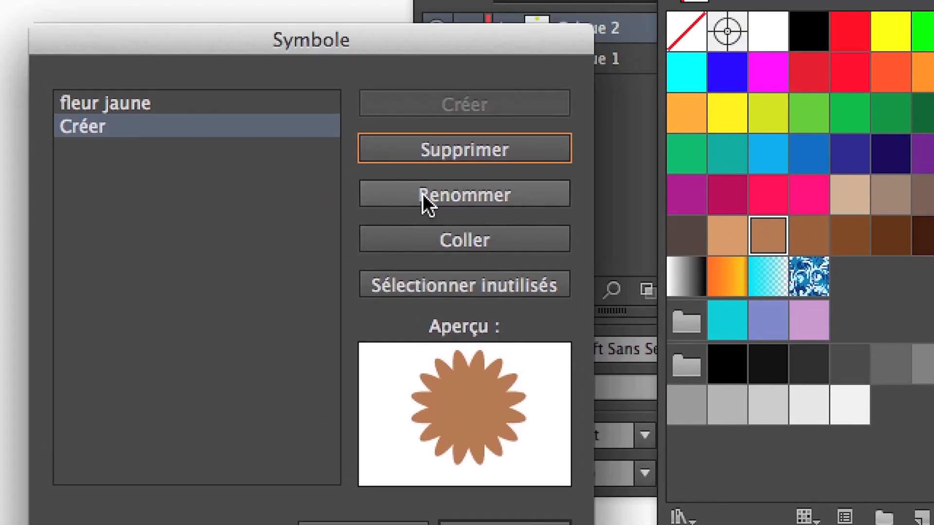
left_click(421, 255)
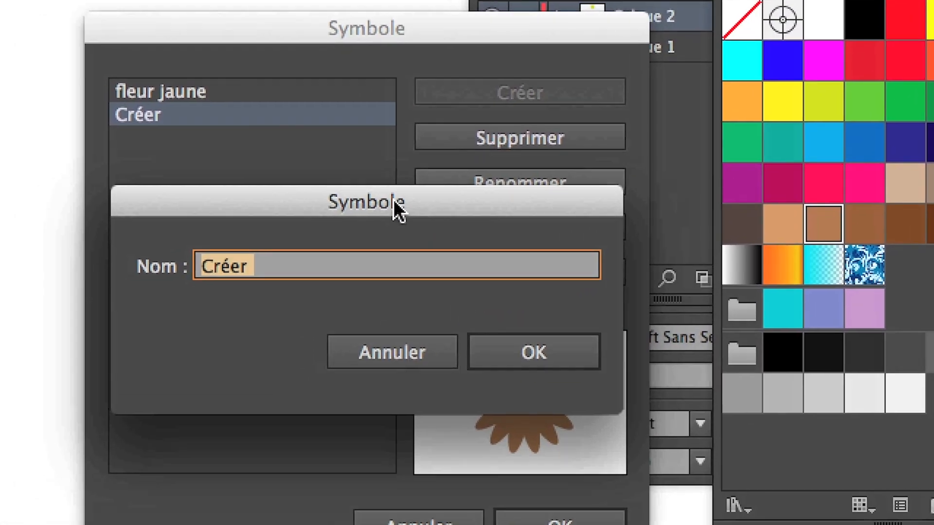
type("fleur brune")
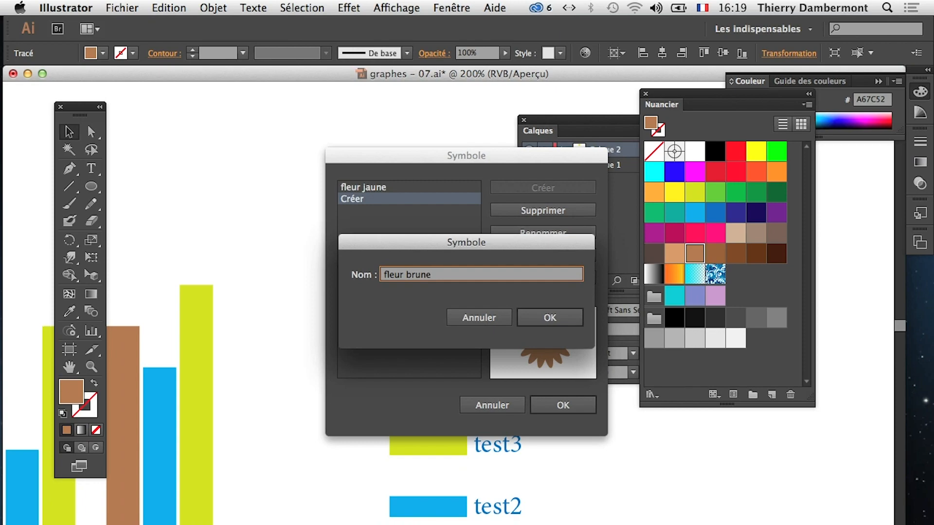
key("Return")
key("Return")
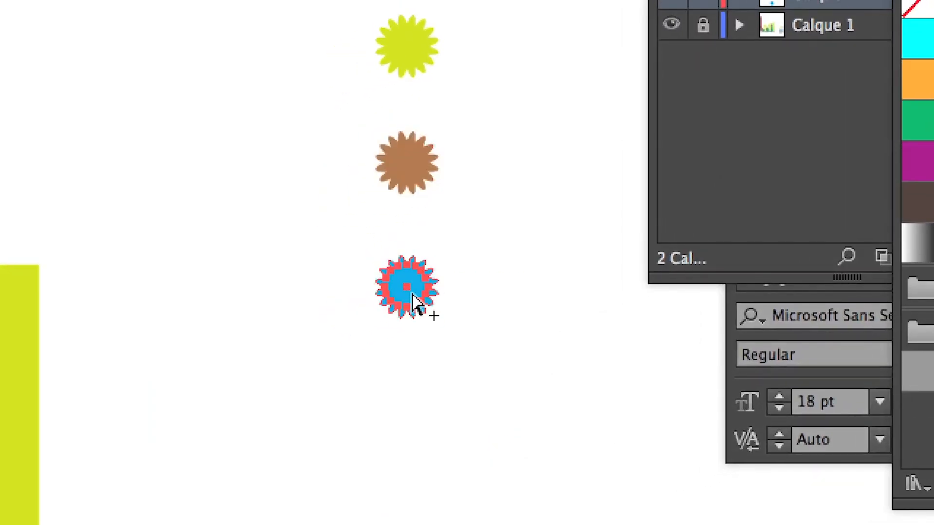
Create a graph design from the blue flower and name it "fleur bleue"
left_click(412, 300)
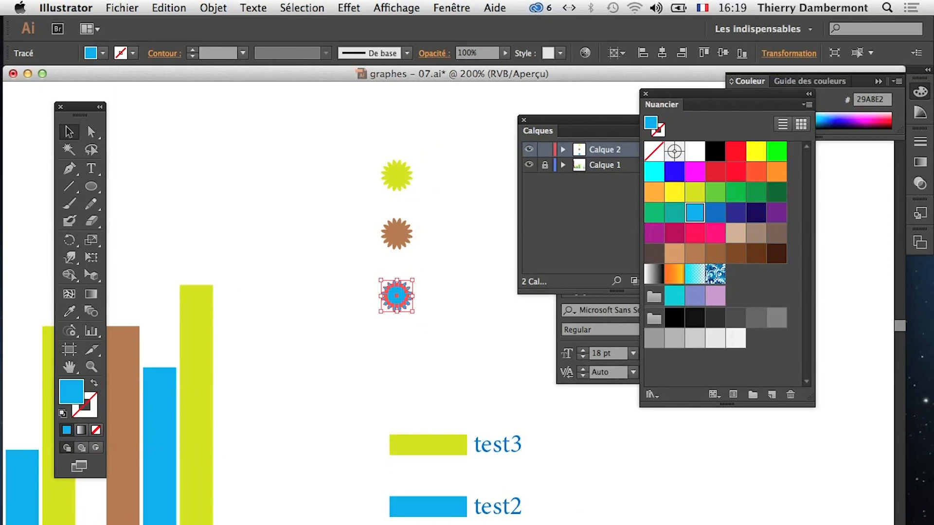
left_click(213, 7)
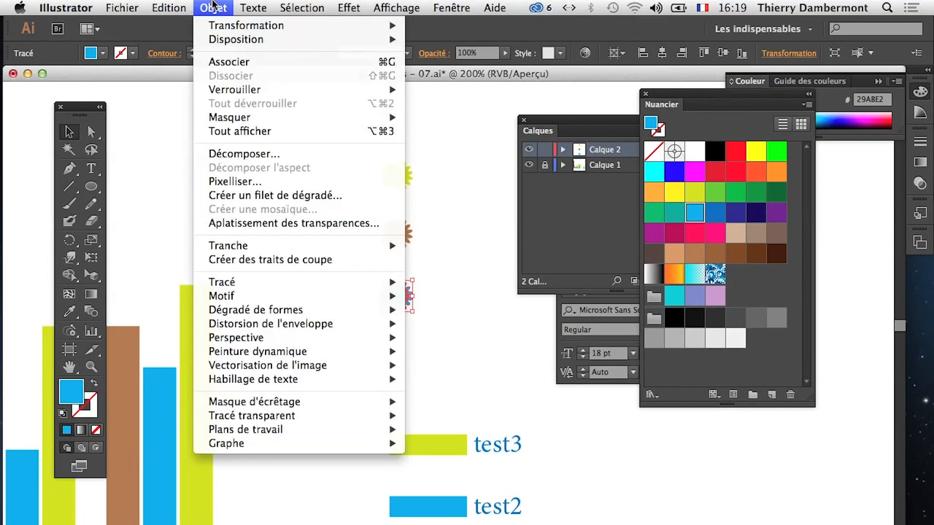
mouse_move(287, 442)
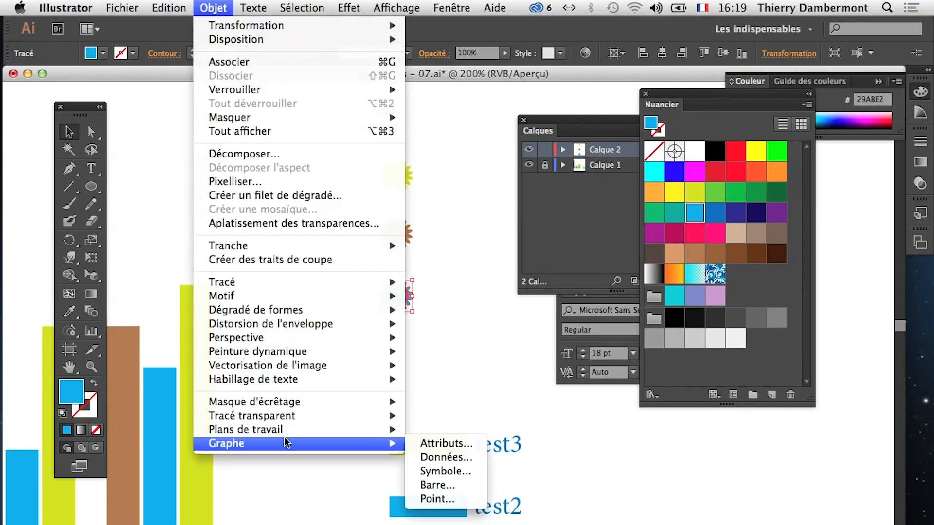
left_click(471, 474)
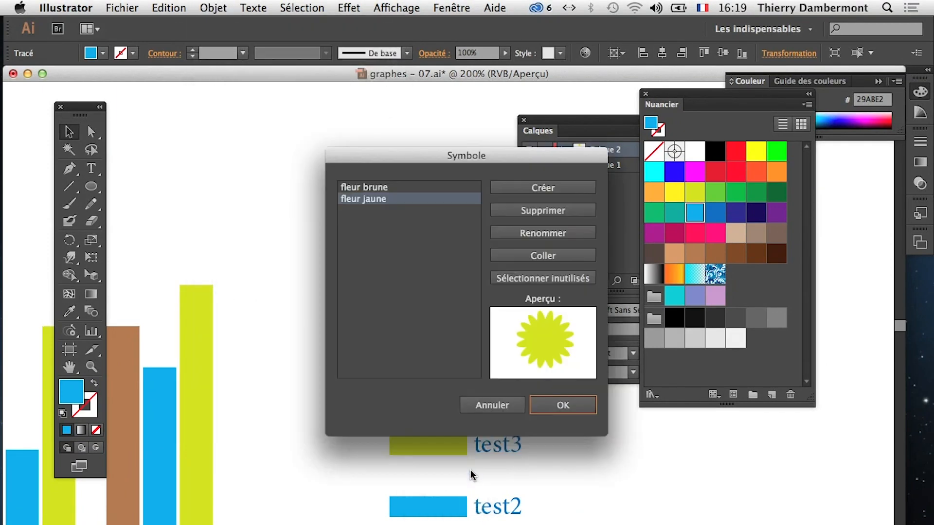
left_click(494, 190)
left_click(502, 234)
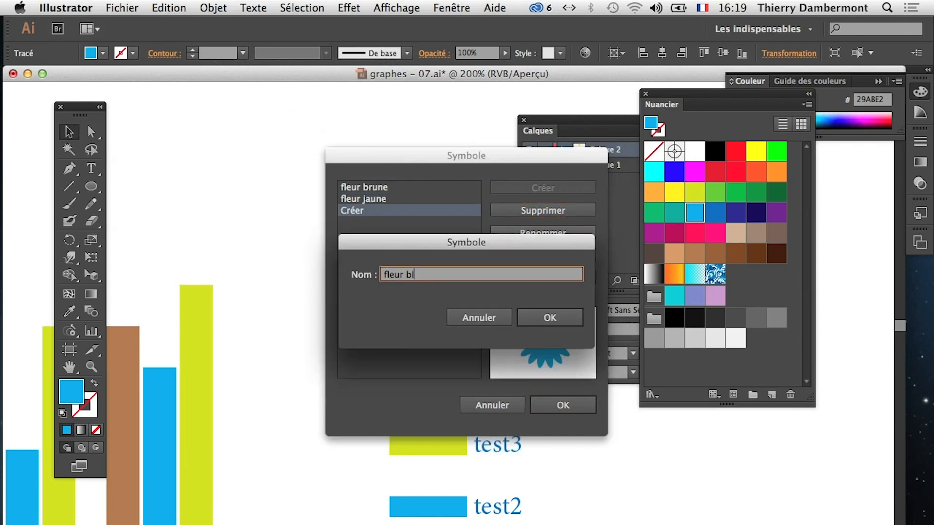
left_click(542, 315)
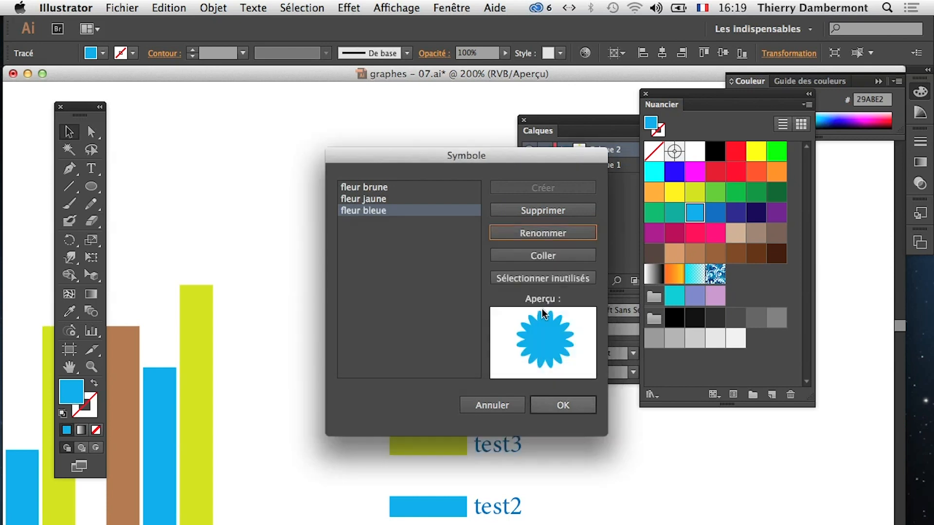
left_click(563, 406)
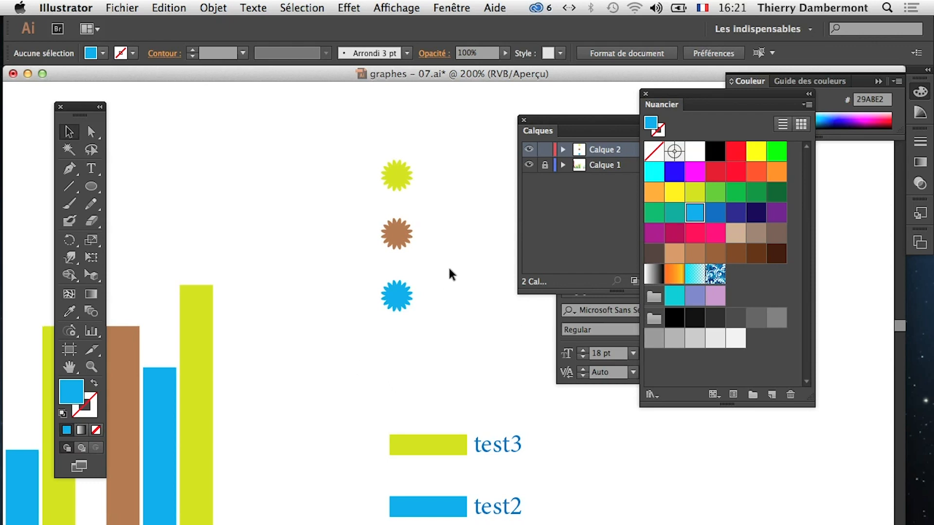
Arrange the flowers in an evenly spaced horizontal row, with brown left and blue right of the yellow-green one
left_click_drag(387, 234, 439, 225)
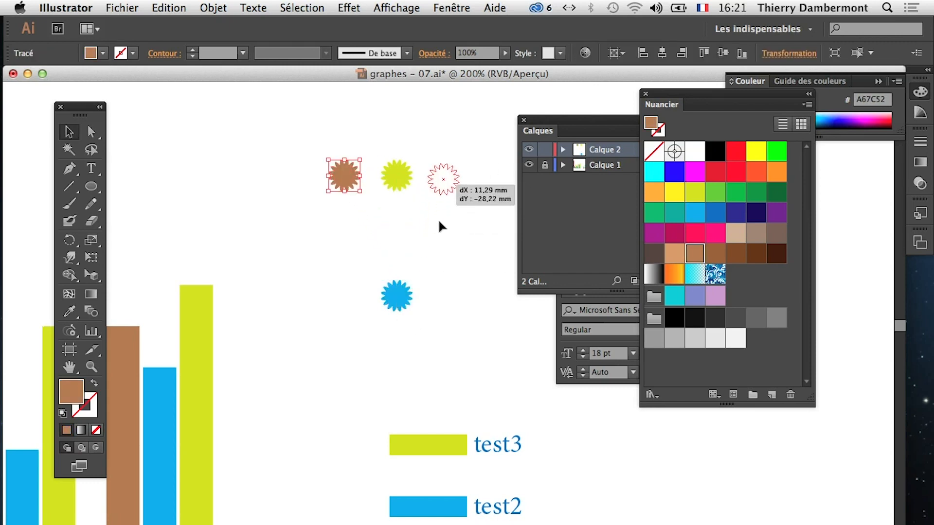
left_click_drag(441, 182, 441, 179)
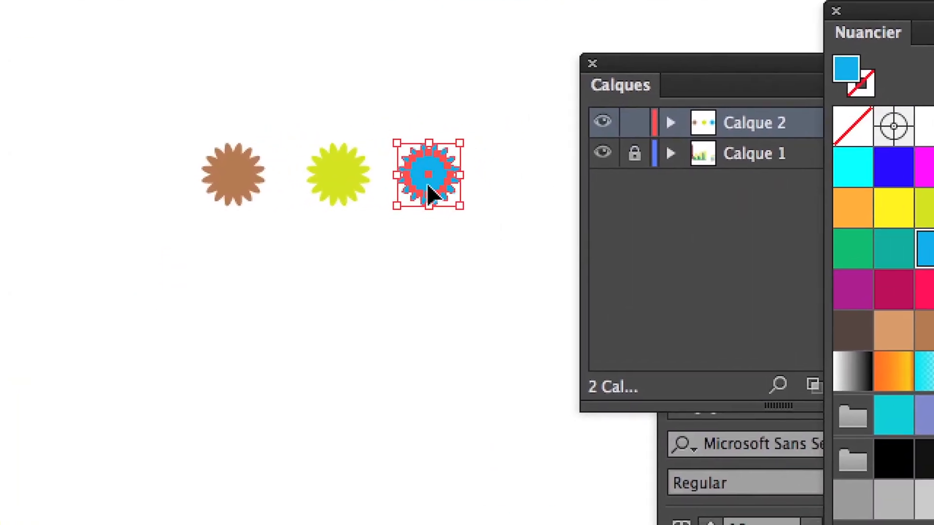
left_click_drag(466, 170, 440, 186)
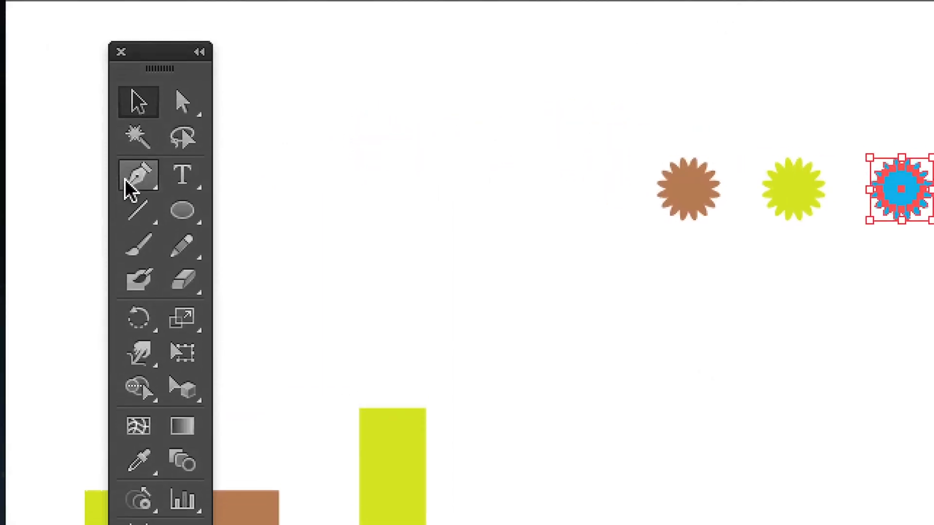
Draw a tall vertical rectangle as wide as the brown flower, running downward from the flower's horizontal midline
left_click_drag(146, 199, 311, 158)
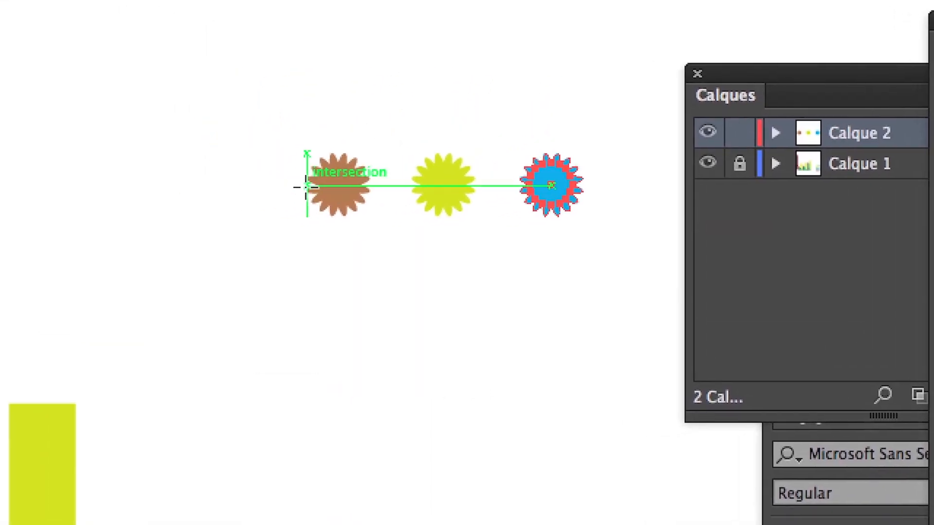
left_click_drag(202, 136, 264, 288)
left_click_drag(329, 239, 323, 260)
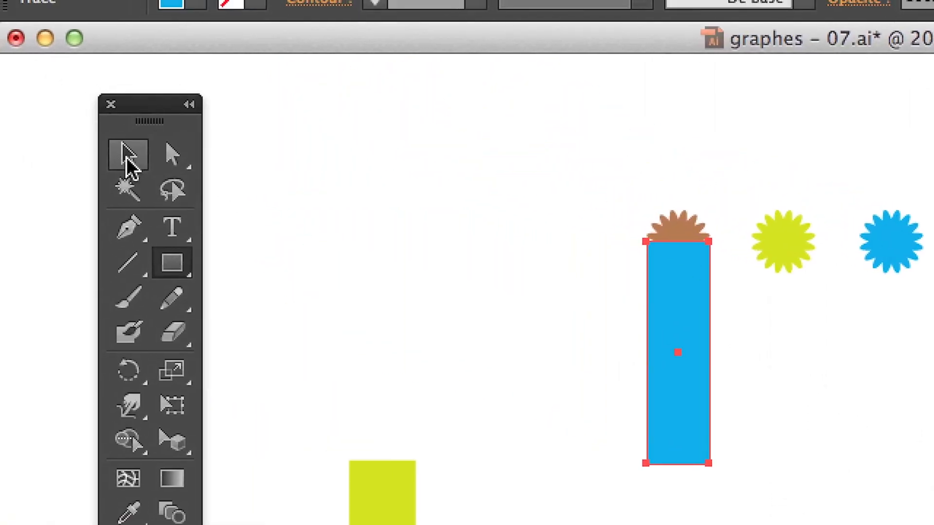
Fill the rectangle with the brown flower's colour using the Eyedropper, then return to the Selection tool
left_click(125, 156)
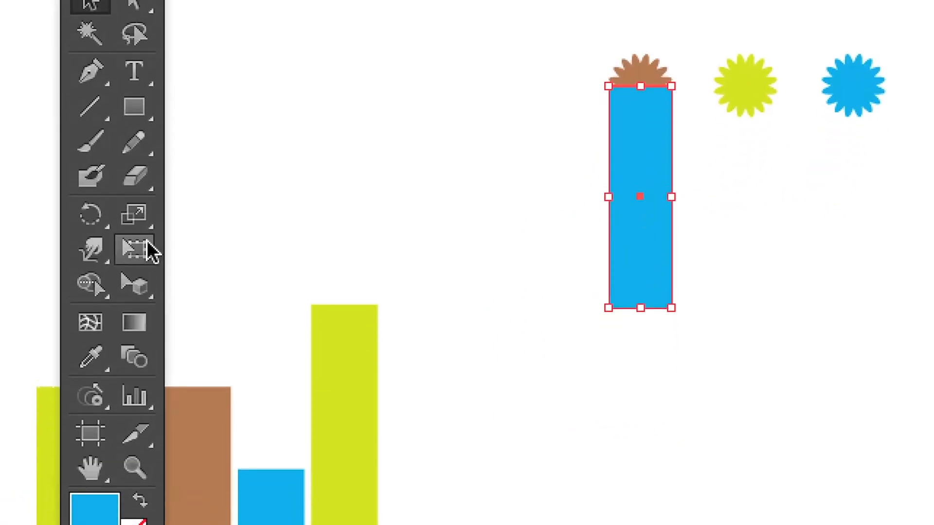
left_click(100, 317)
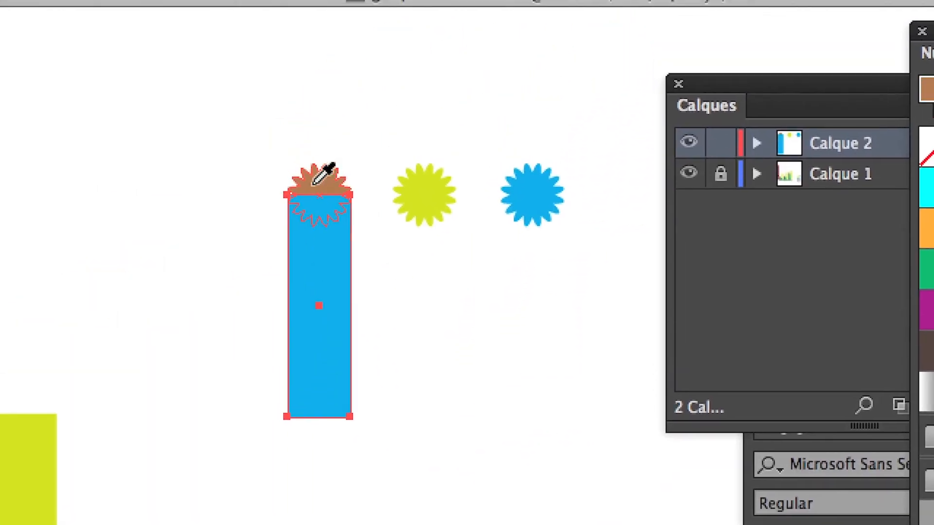
left_click(421, 24)
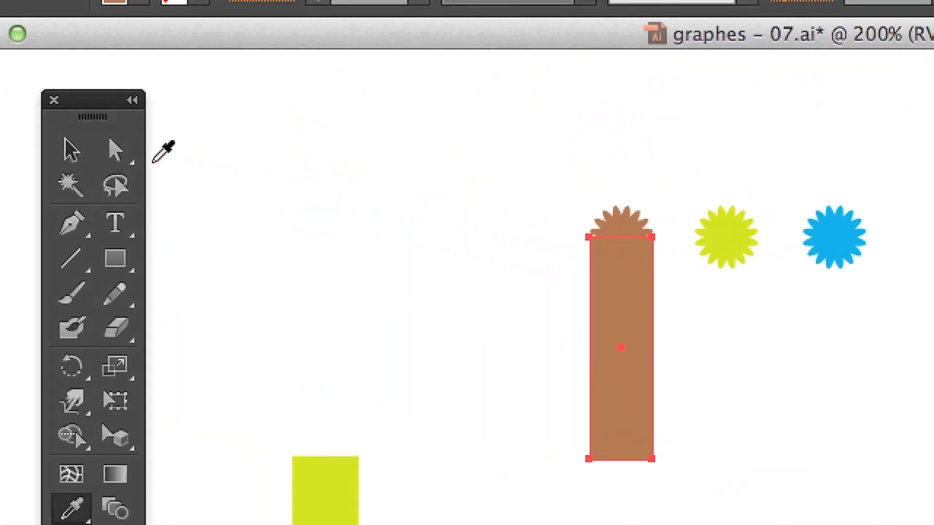
left_click(72, 150)
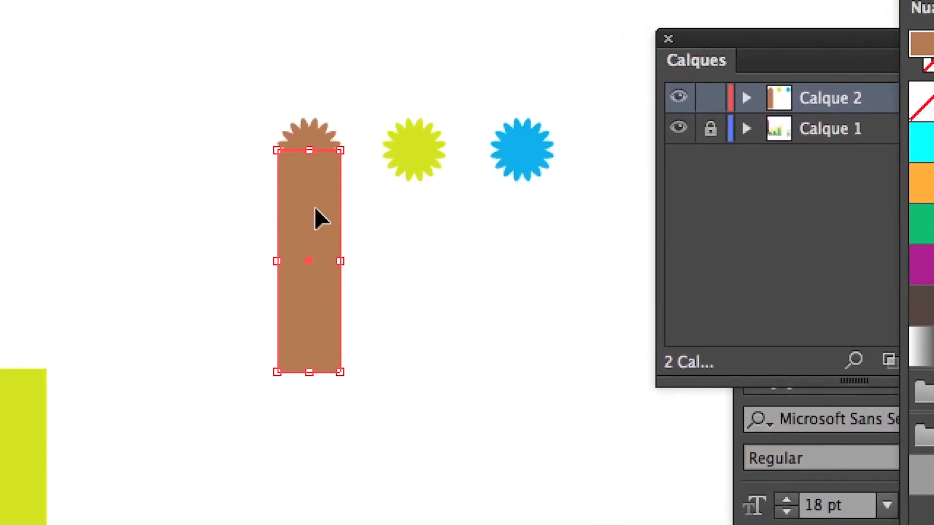
Copy the brown rectangle under the yellow-green and blue flowers, and match each copy's fill to its flower with the Eyedropper
left_click_drag(300, 219, 451, 236)
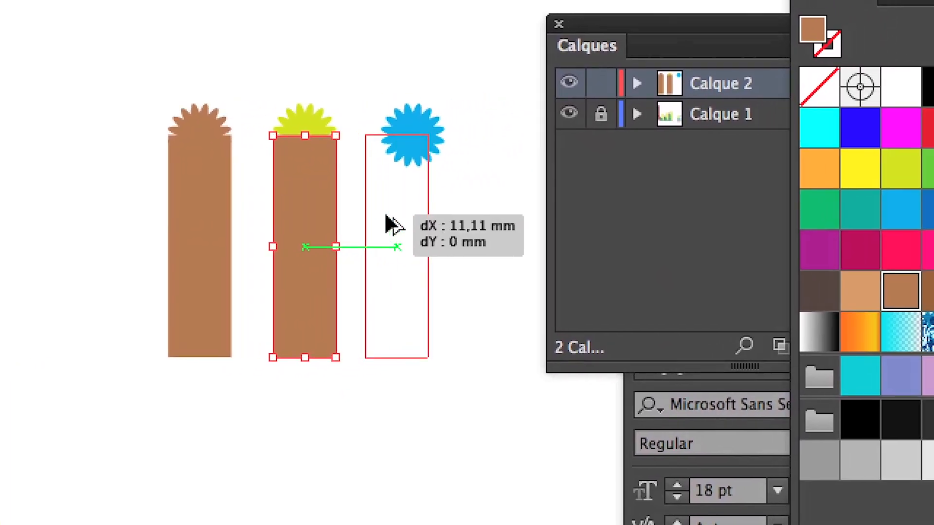
left_click_drag(394, 225, 402, 220)
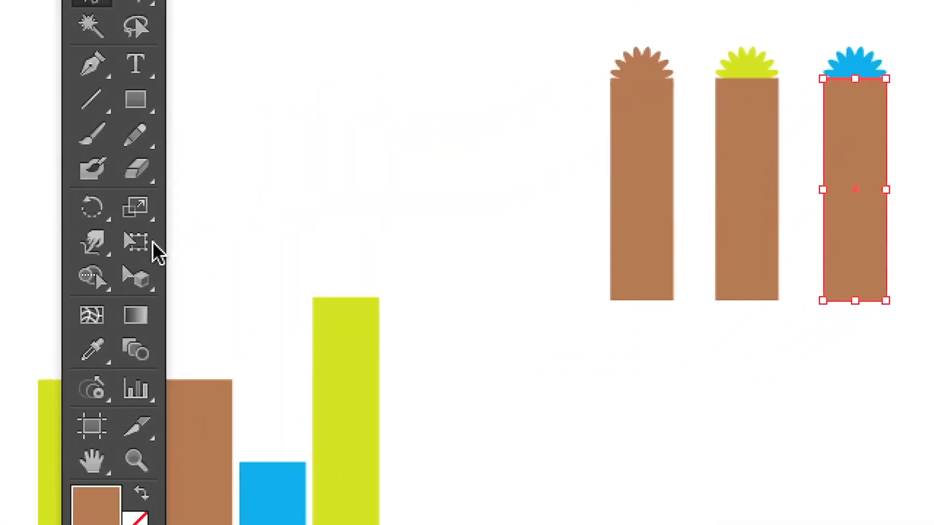
left_click(92, 349)
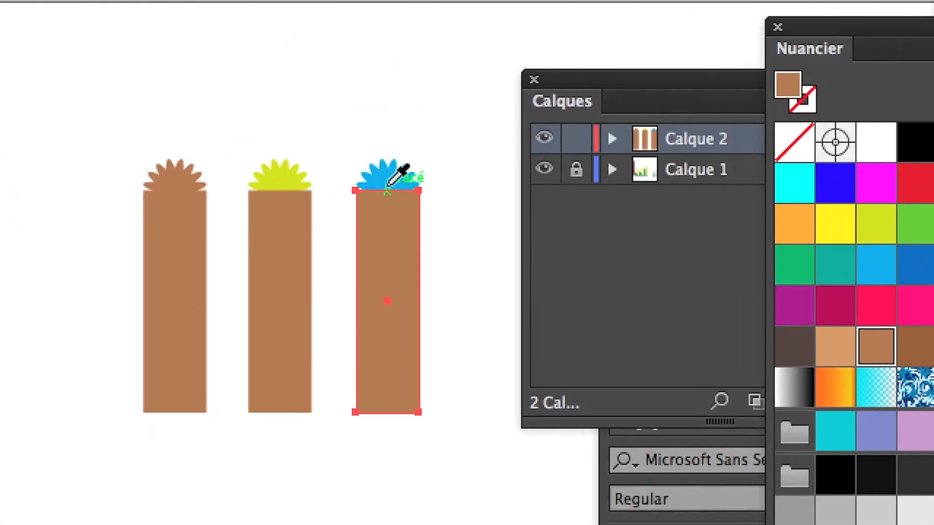
left_click(389, 186)
left_click(293, 212, "super")
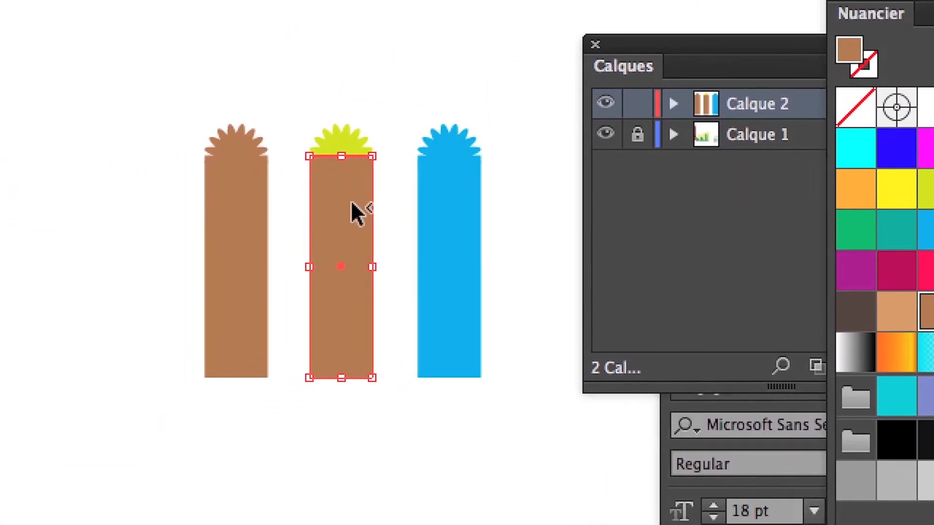
left_click(346, 183)
left_click(294, 151, "super")
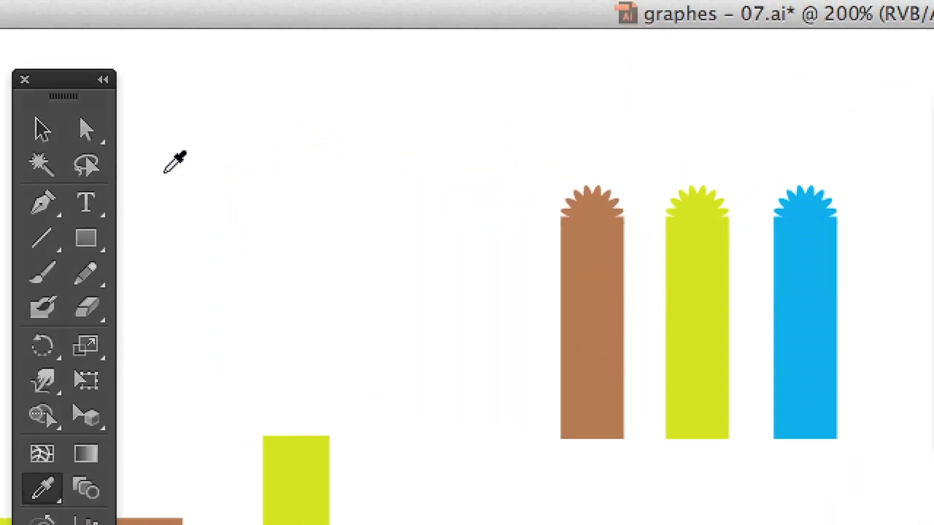
left_click(120, 156)
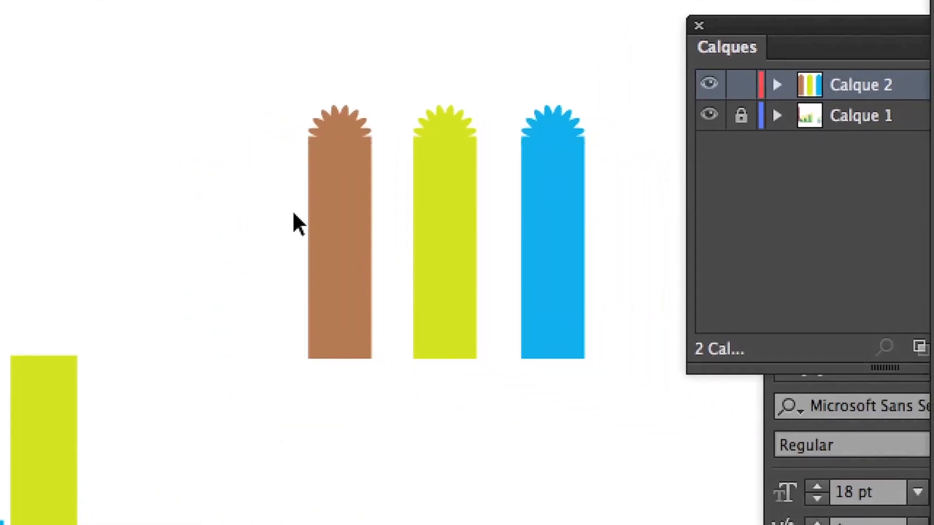
Open the Gradient panel (Dégradé), float it beside the flower bars, and deselect the blue rectangle
left_click(324, 247)
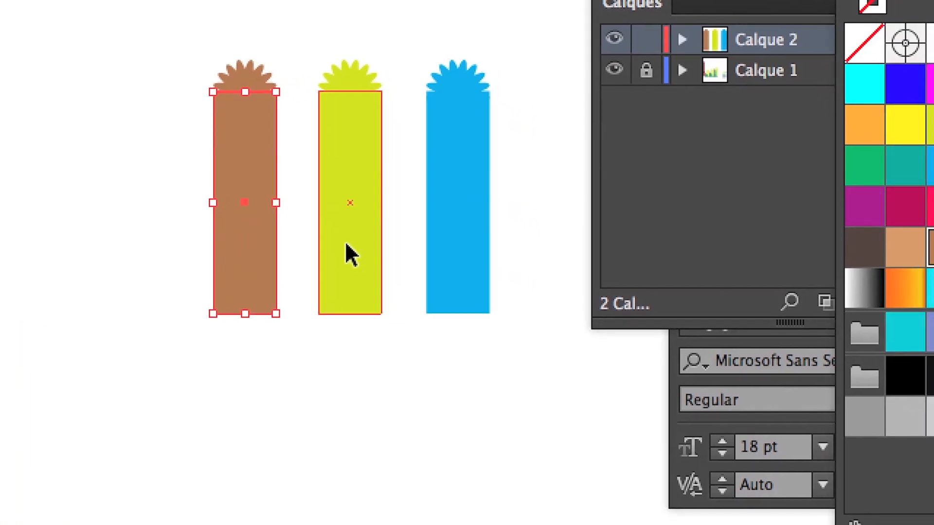
left_click(420, 272)
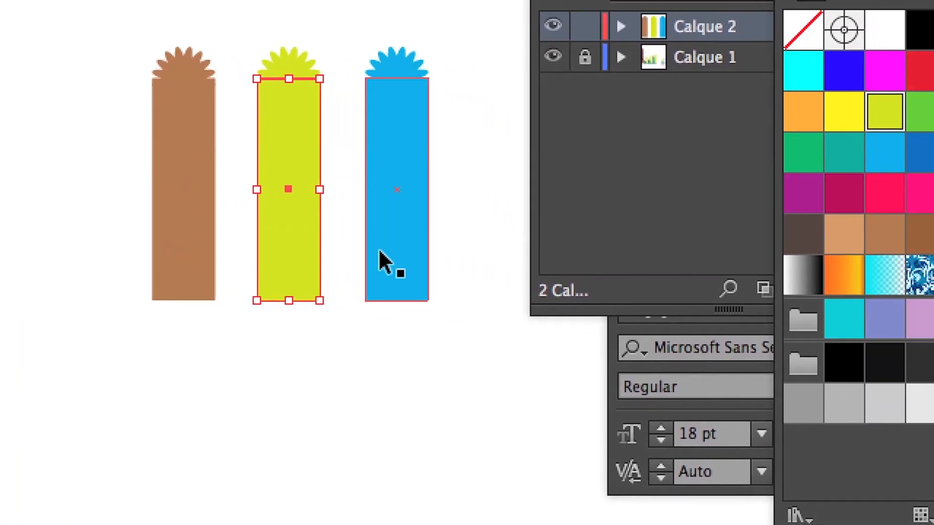
left_click(386, 265)
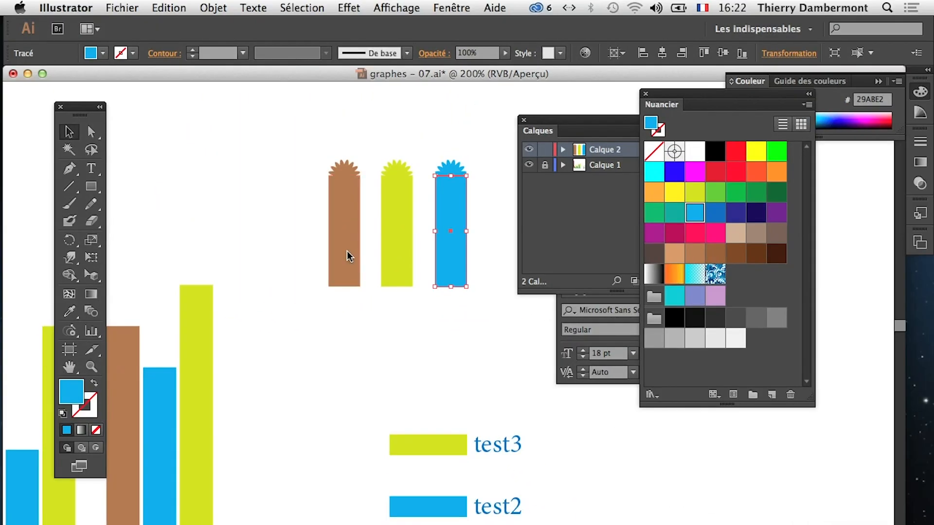
left_click(451, 8)
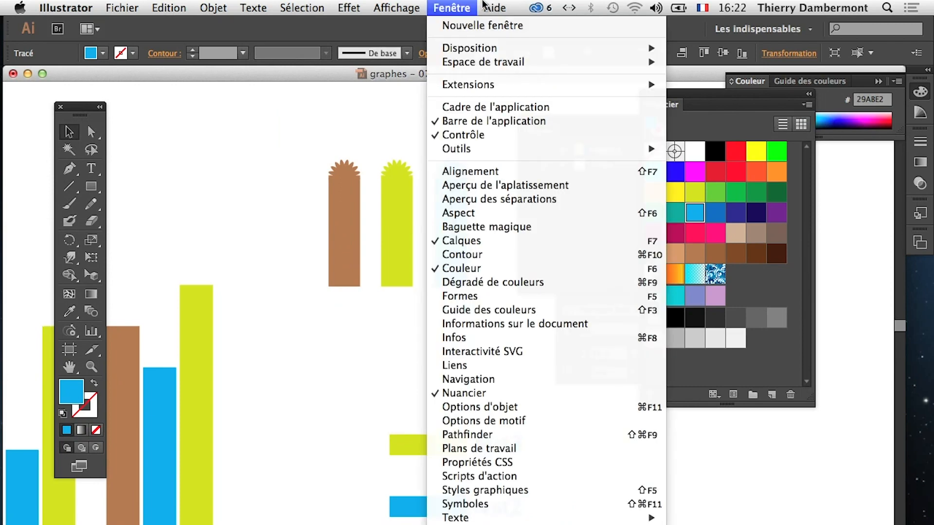
left_click(489, 287)
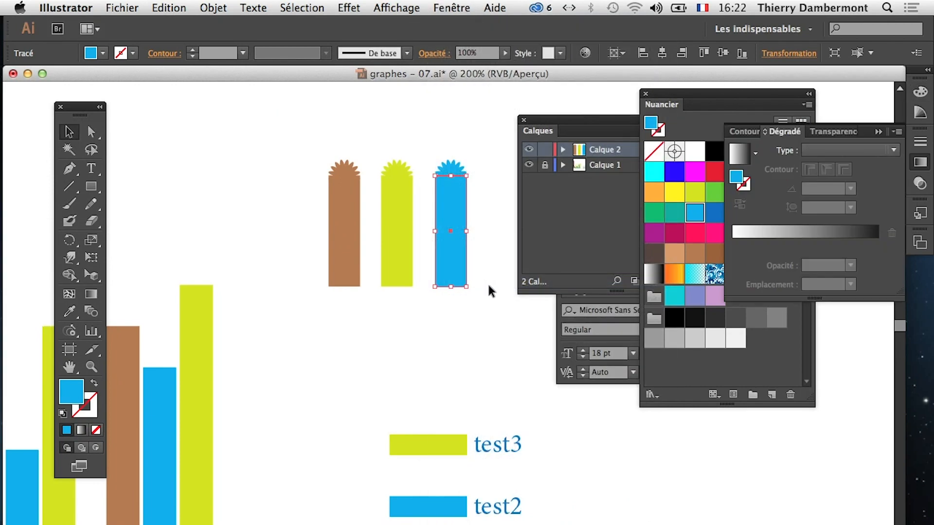
left_click_drag(784, 131, 149, 98)
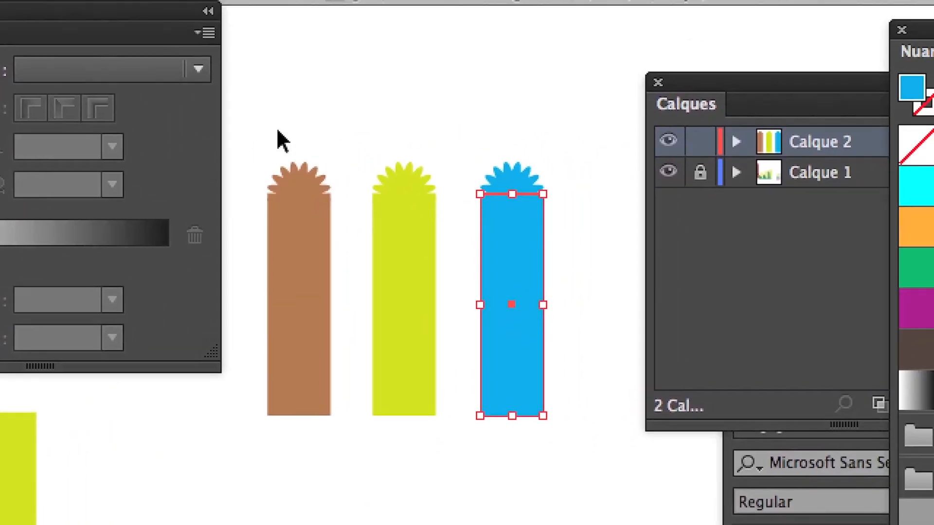
left_click(516, 186)
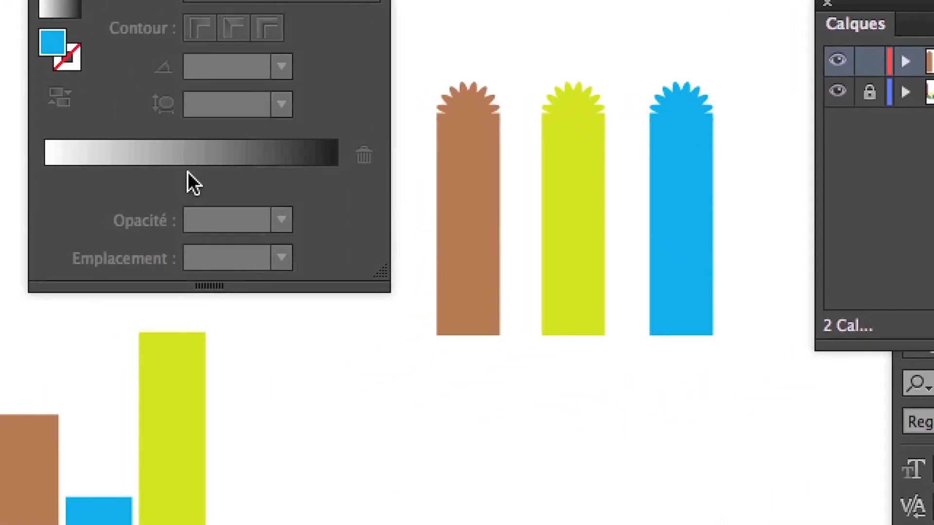
Activate the linear white-to-black gradient, move its white stop to about 17%, and add another white stop at 0%
left_click(32, 168)
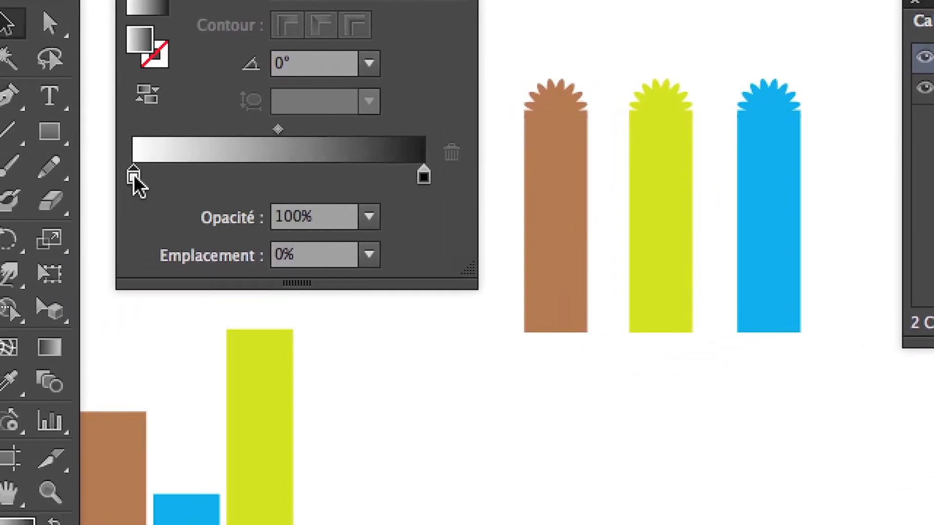
left_click_drag(133, 174, 165, 176)
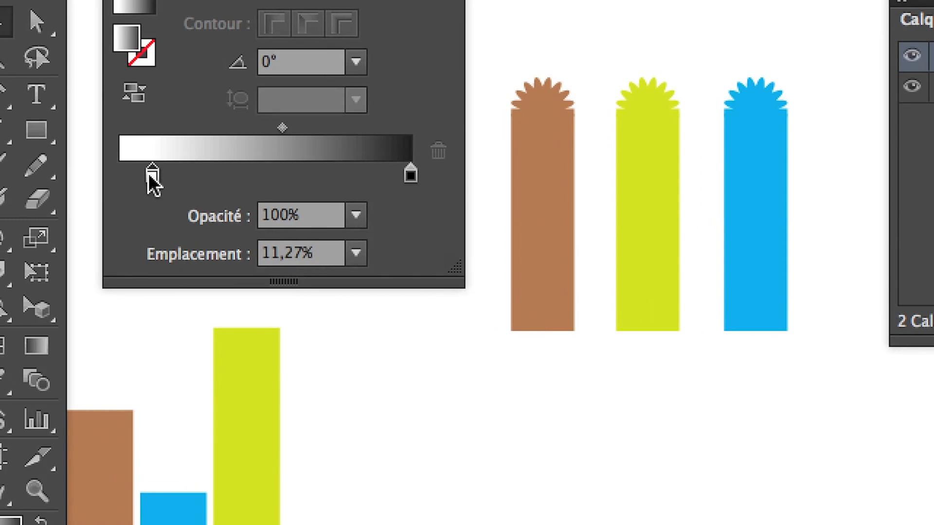
mouse_move(148, 173)
left_mouse_down()
mouse_move(162, 174)
mouse_move(136, 171)
mouse_move(155, 175)
left_mouse_up()
left_click(127, 175)
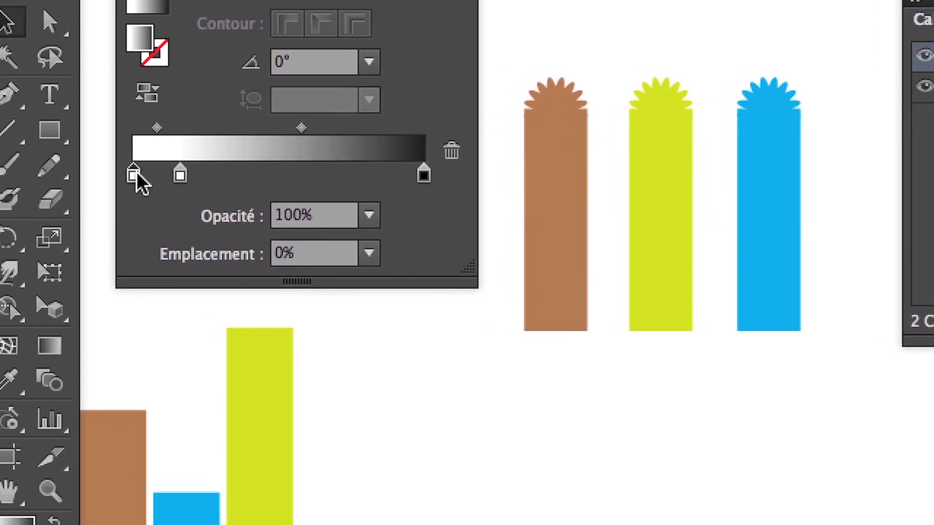
left_click(180, 175)
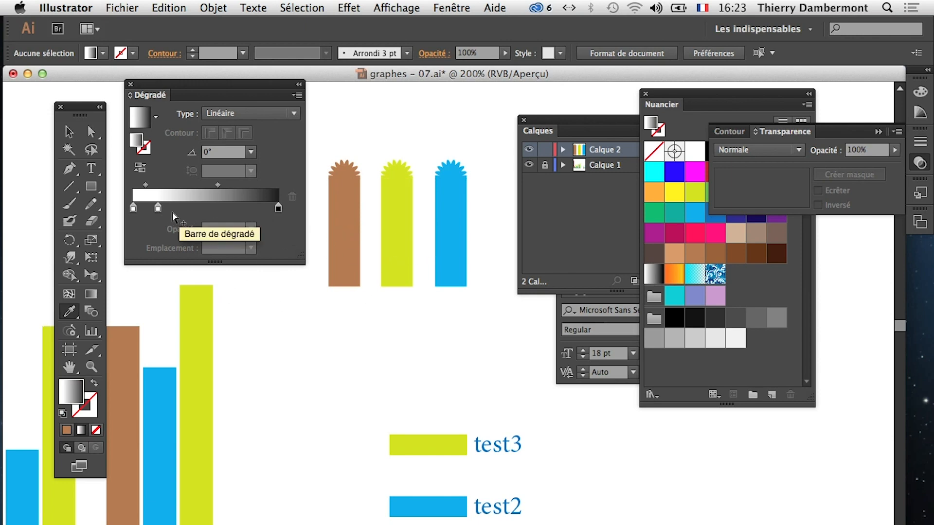
Bring the swatches next to the gradient and colour its 16.94% stop with the brown swatch R=140 V=98 B=57
double_click(158, 209)
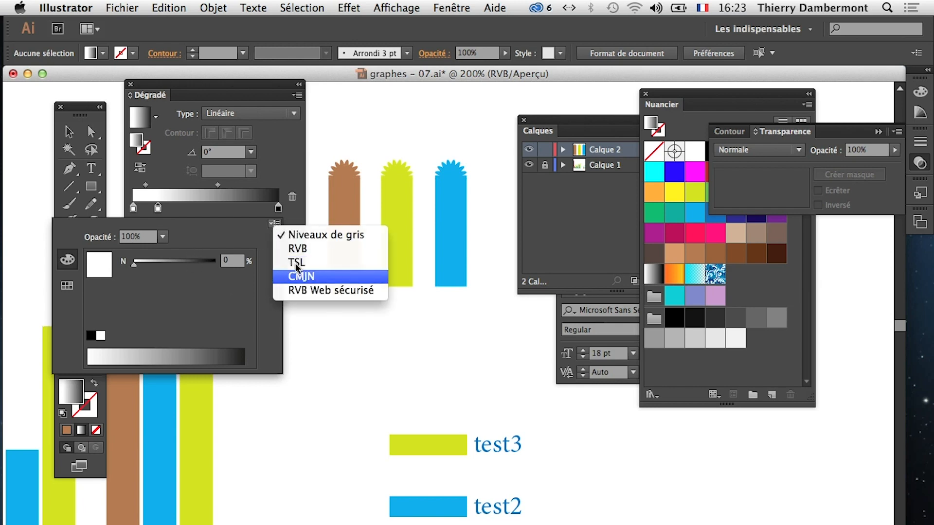
left_click(804, 276)
left_click(700, 258)
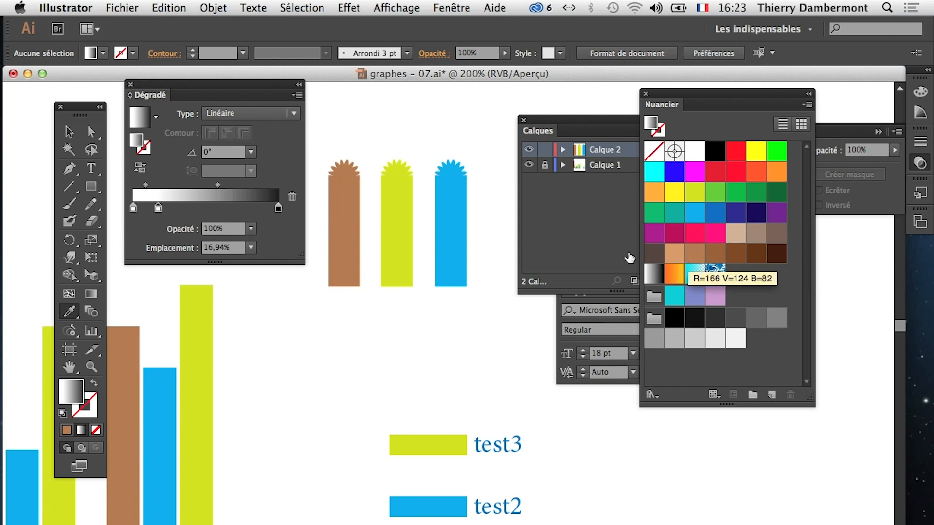
left_click_drag(737, 102, 438, 135)
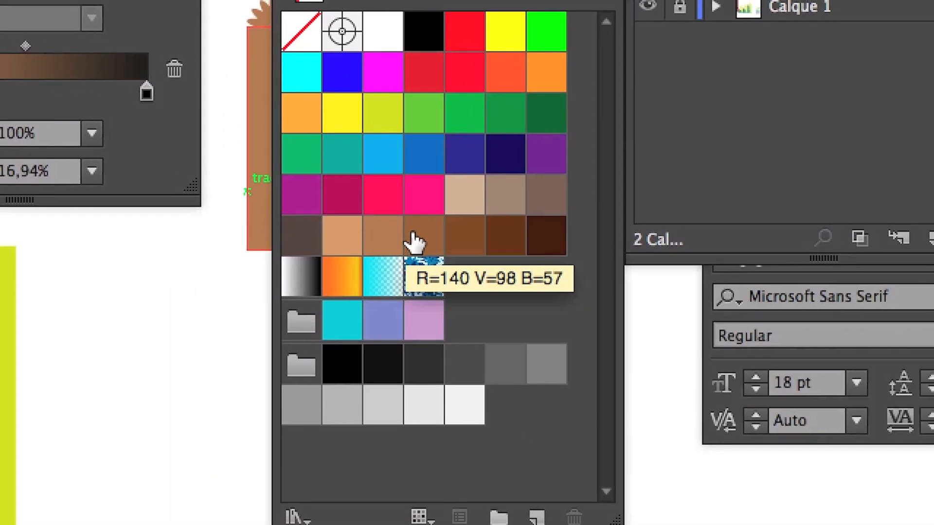
left_click_drag(749, 328, 369, 247)
left_click_drag(281, 205, 157, 160)
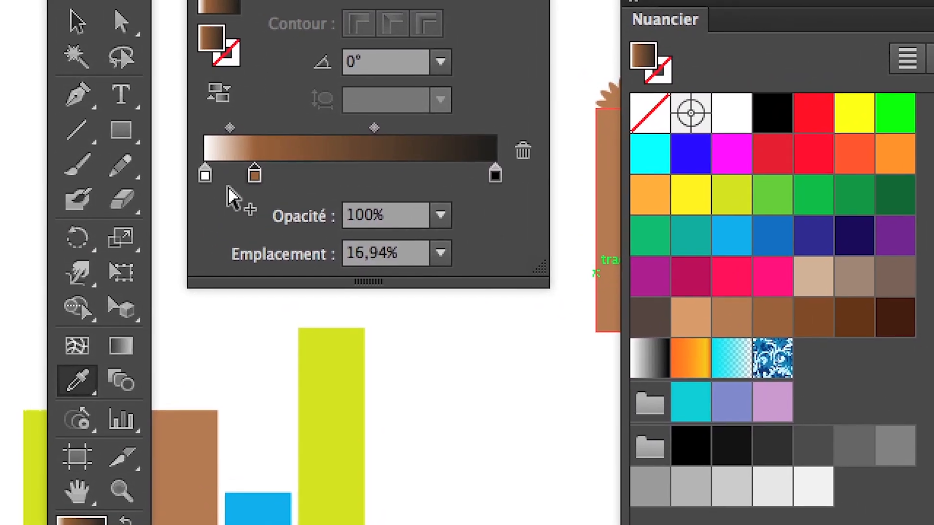
Set the opacity of the gradient's white stop at 0% location to 0%
left_click(217, 183)
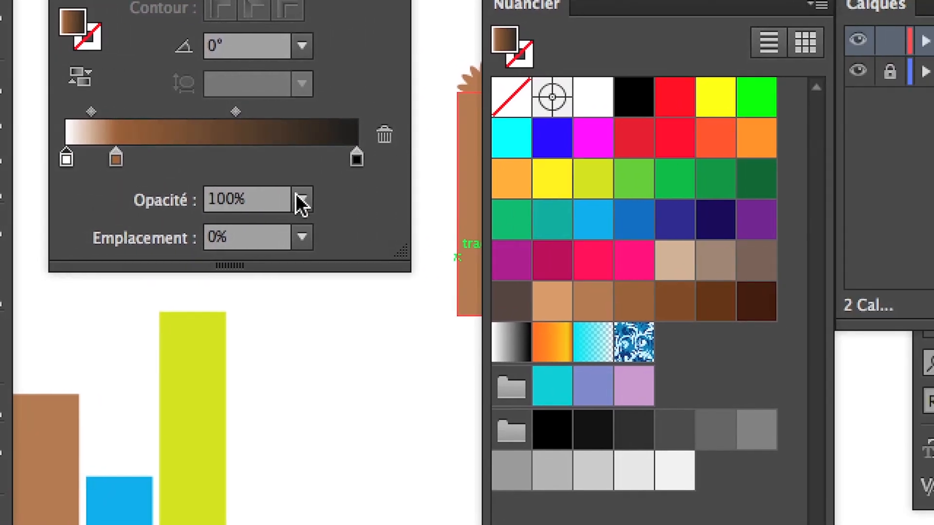
left_click(450, 219)
left_click(332, 227)
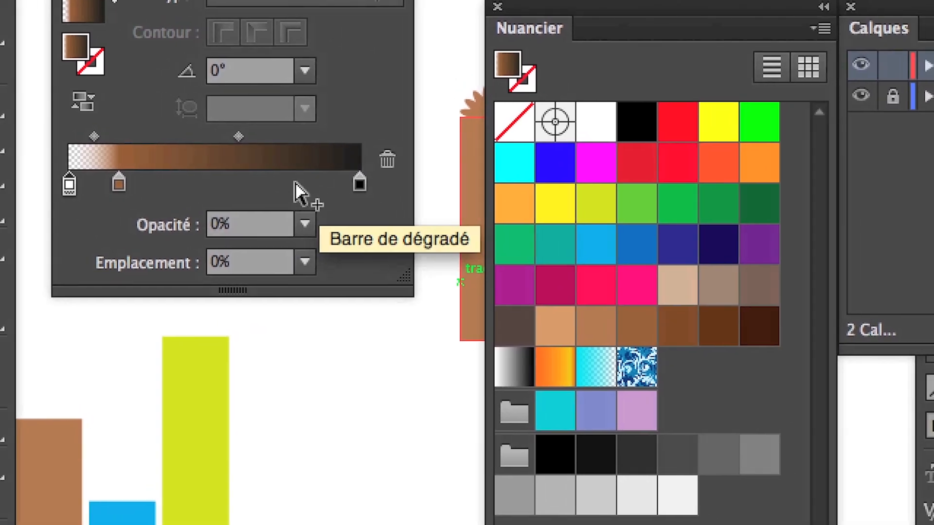
Add a gradient stop at 83.68% in the same brown and set the black end stop's opacity to 0%
left_click(312, 184)
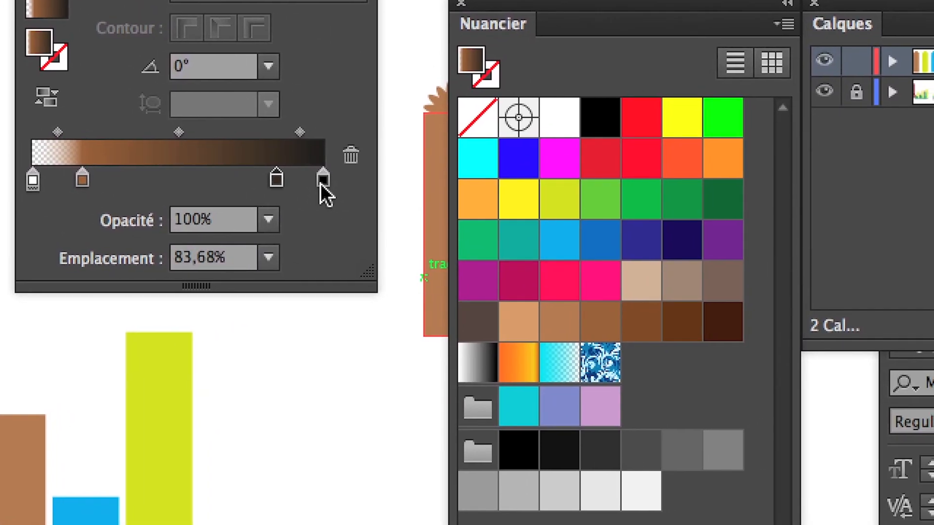
left_click_drag(320, 180, 324, 182)
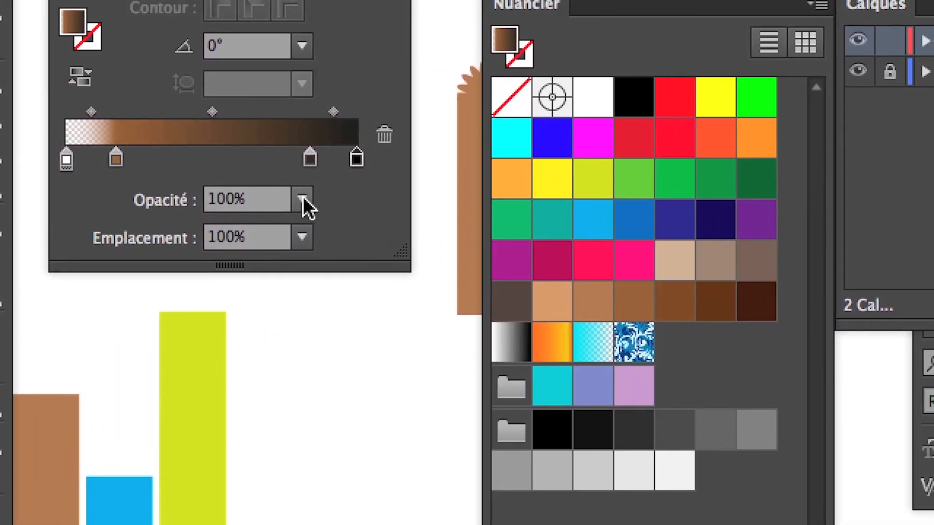
left_click(266, 222)
left_click(307, 210)
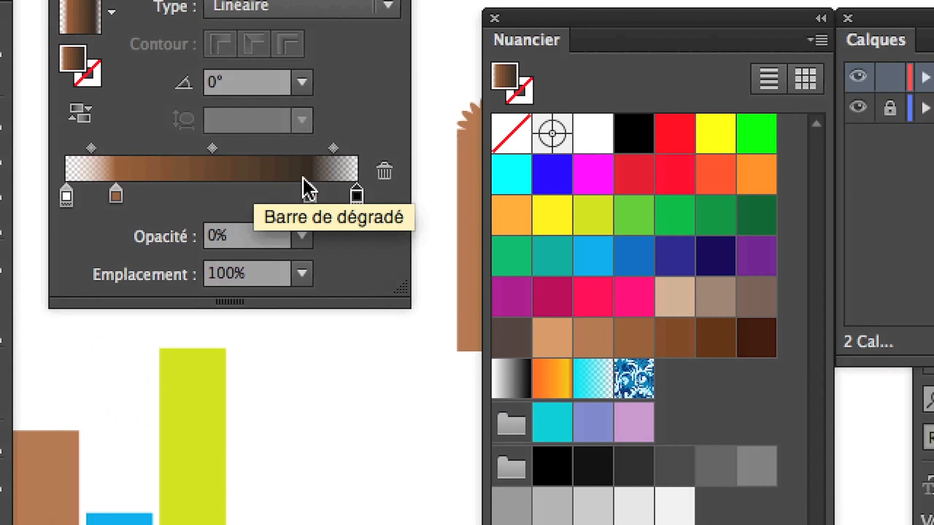
left_click(306, 185)
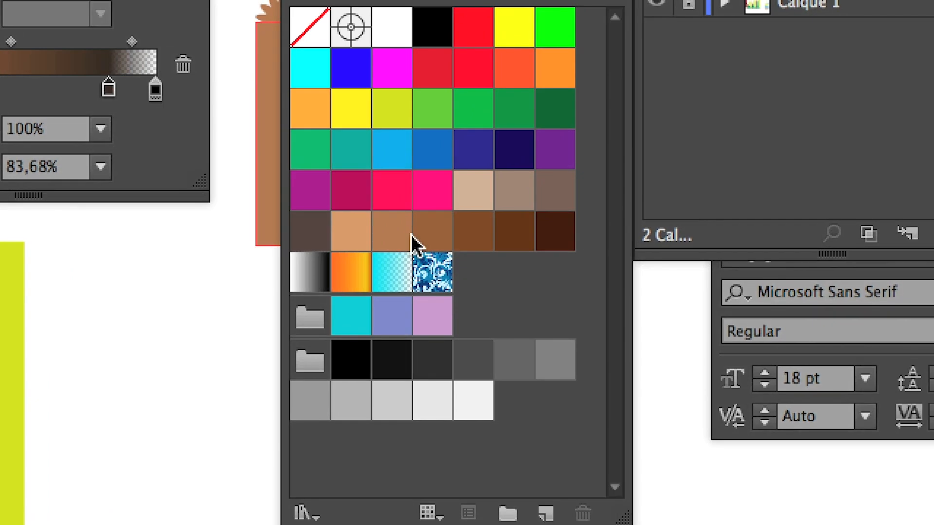
left_click_drag(488, 248, 172, 100)
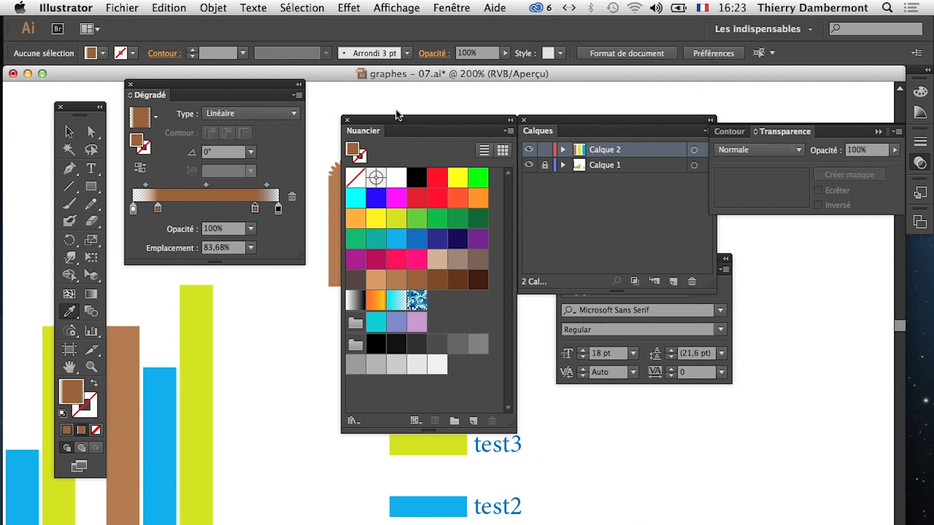
Fill the brown flower's rectangle with the gradient and run it vertically at -90° from the flower's centre to the rectangle's base
left_click_drag(397, 115, 542, 250)
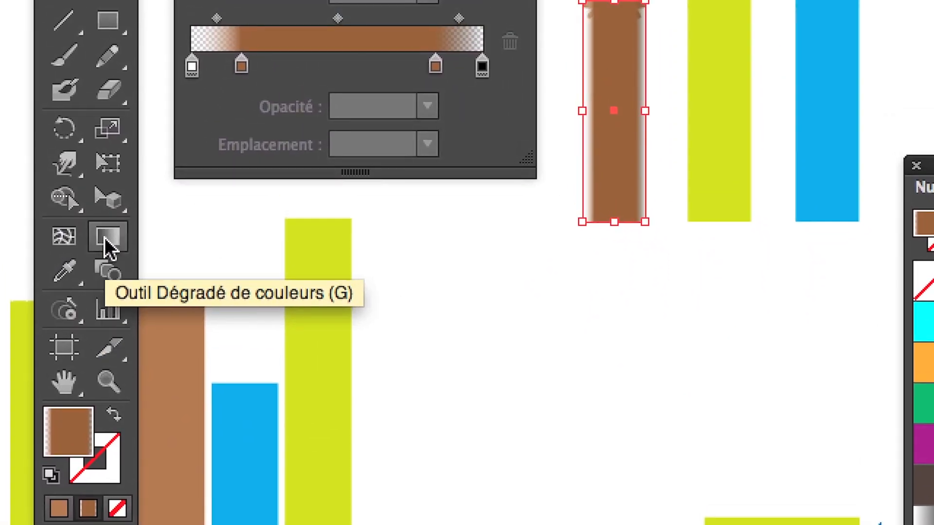
left_click(95, 190)
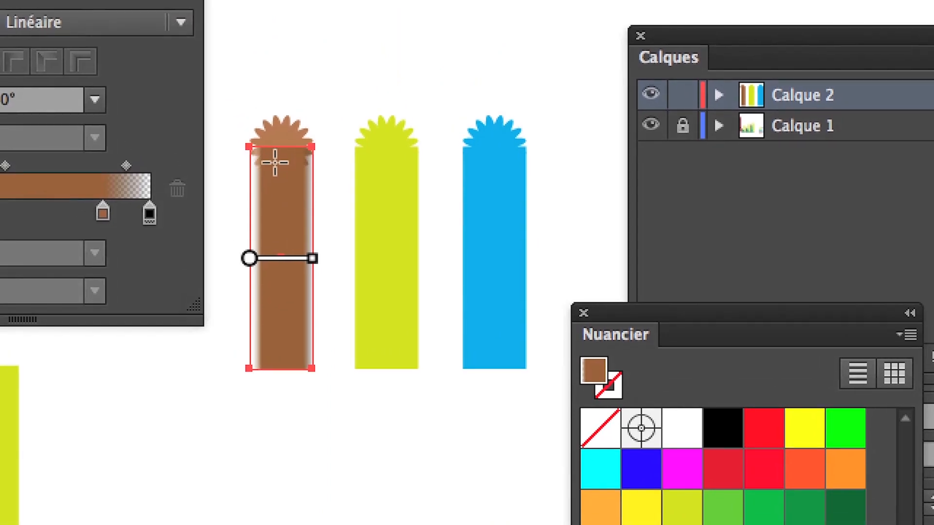
left_click_drag(280, 169, 278, 346)
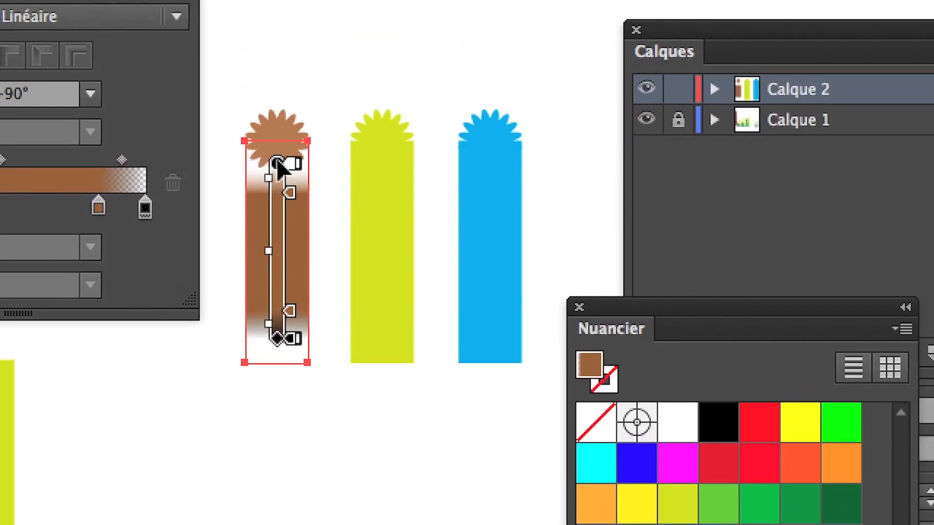
left_click_drag(278, 168, 278, 143)
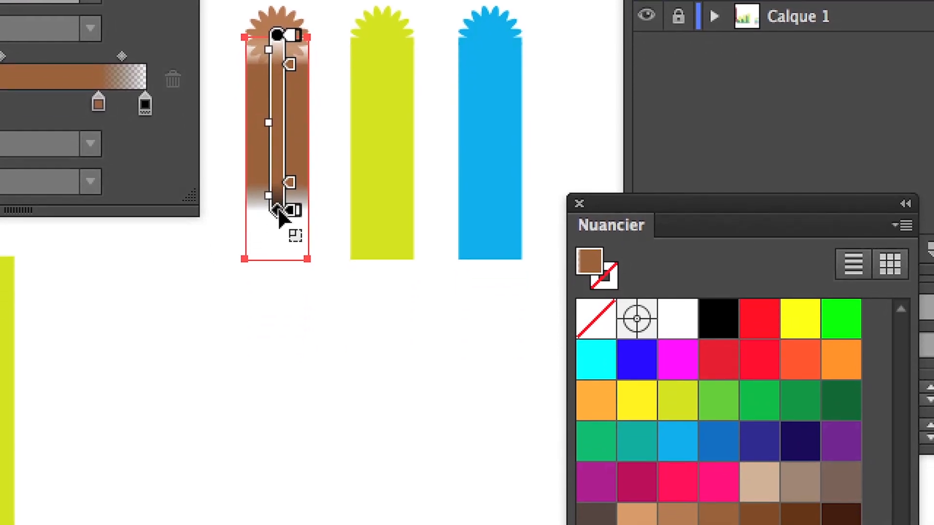
left_click_drag(279, 212, 277, 267)
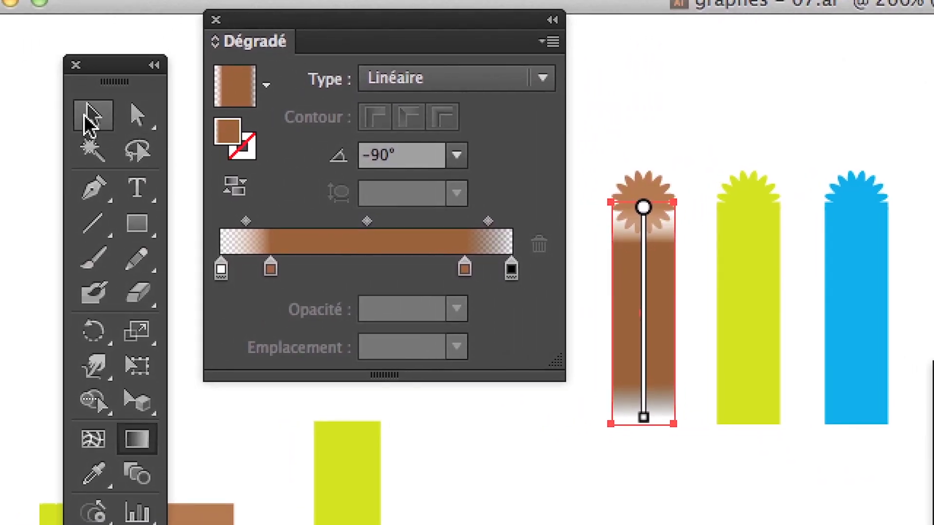
left_click(88, 115)
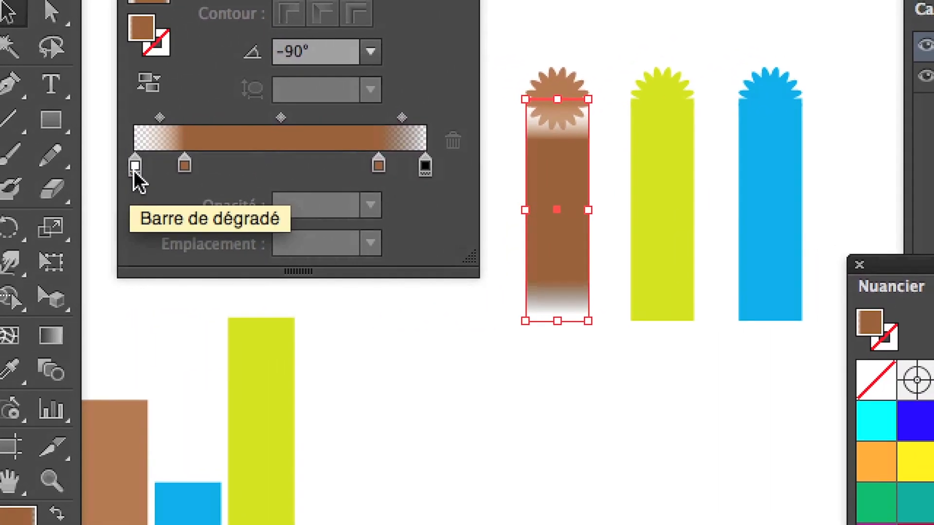
Recolour the gradient's transparent white and black end stops with the same brown, then deselect the rectangle
left_click(135, 166)
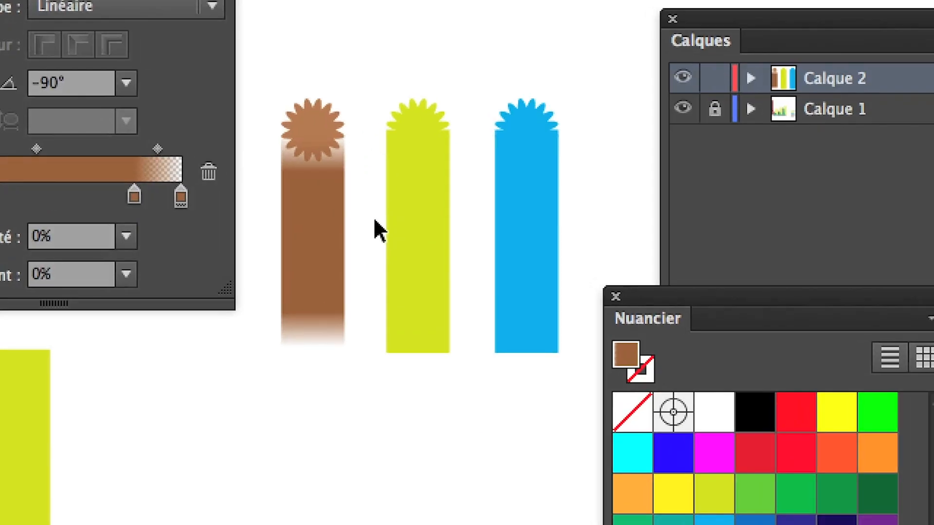
Replace the plain rectangles under the green and blue flowers with copies of the brown gradient rectangle
left_click(437, 269)
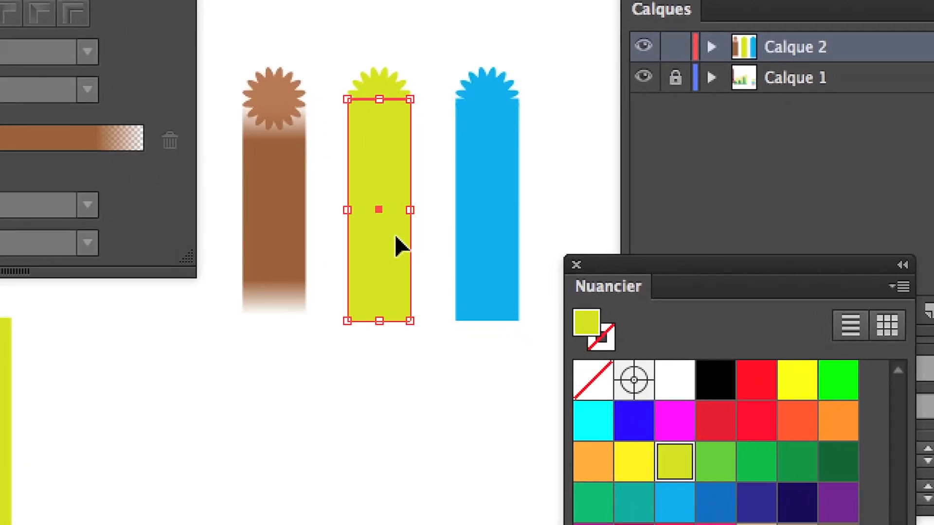
key("Delete")
left_click(487, 258)
key("Delete")
left_click(287, 247)
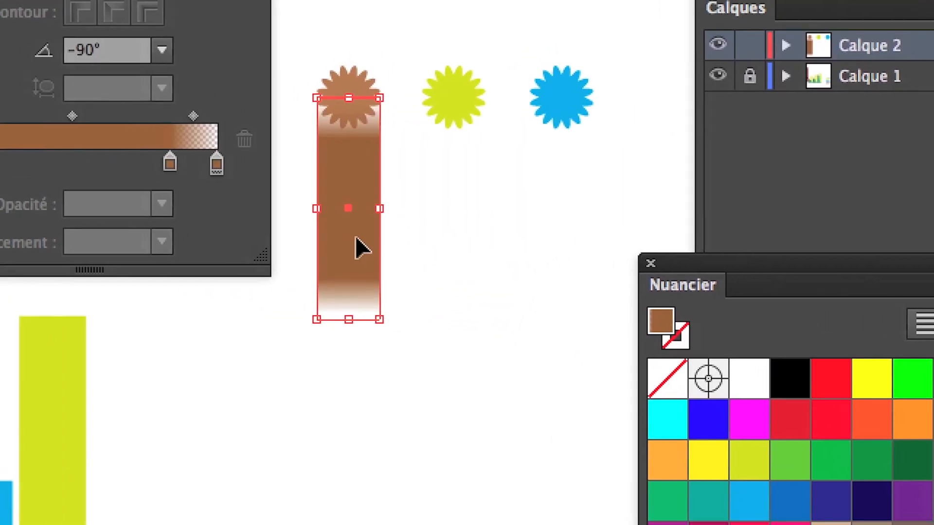
left_click_drag(359, 246, 483, 259)
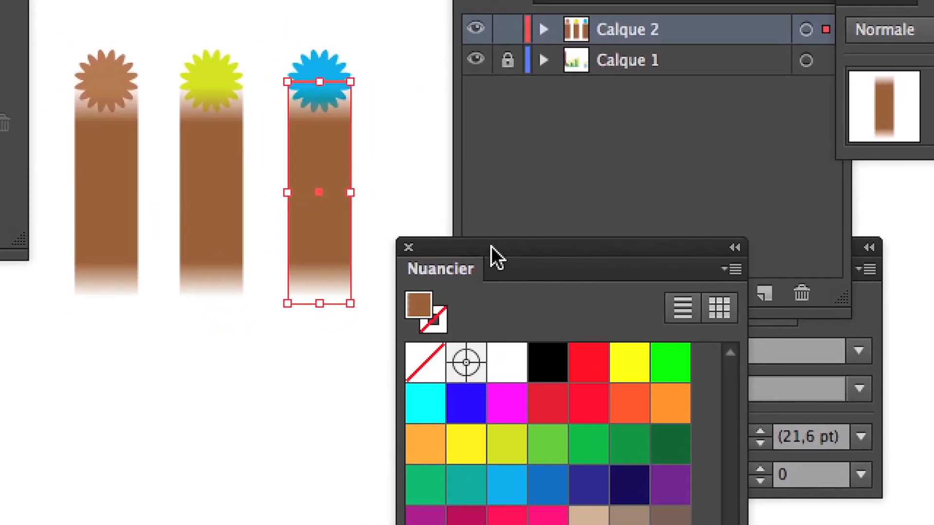
Recolour all four gradient stops of the rectangle under the blue flower with the flower's light blue swatch
left_click_drag(615, 278, 303, 32)
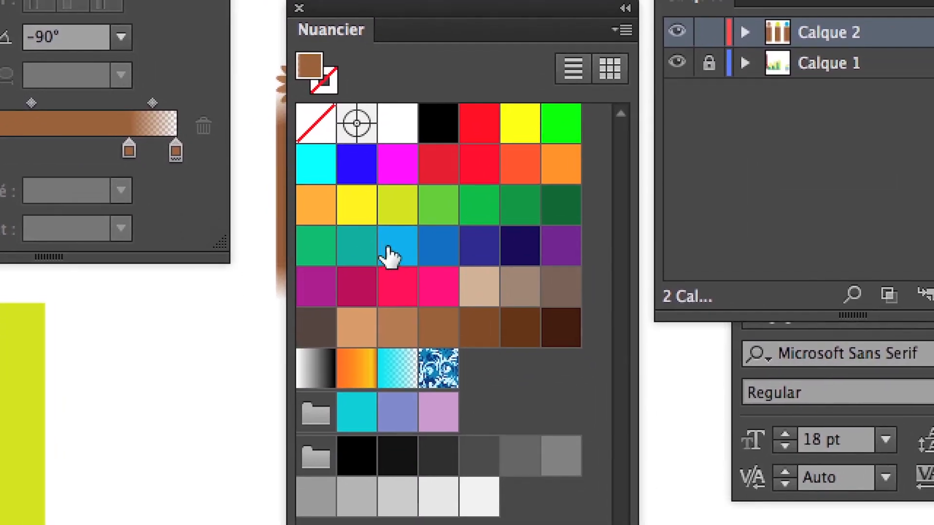
left_click_drag(398, 400, 135, 305)
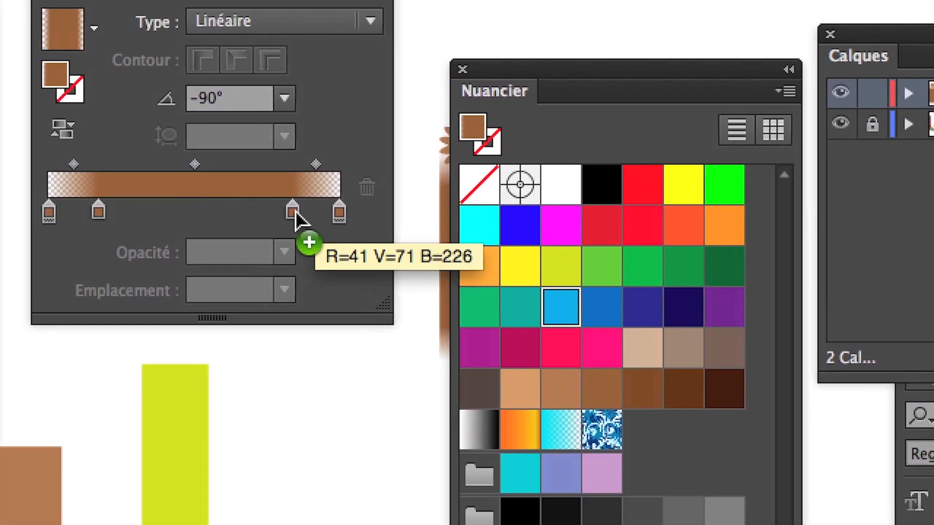
left_click_drag(295, 211, 292, 211)
left_click_drag(560, 307, 309, 212)
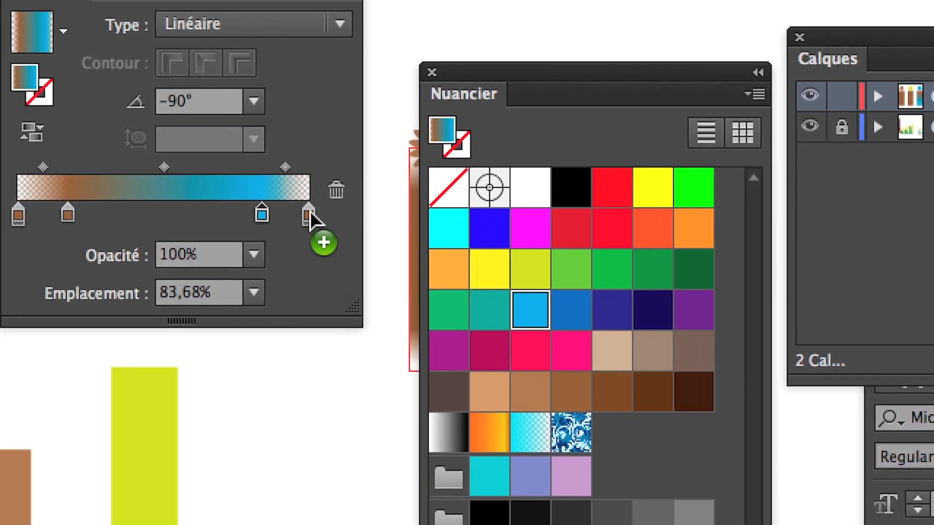
left_click_drag(472, 71, 338, 289)
left_click_drag(320, 239, 290, 270)
left_click_drag(311, 361, 225, 214)
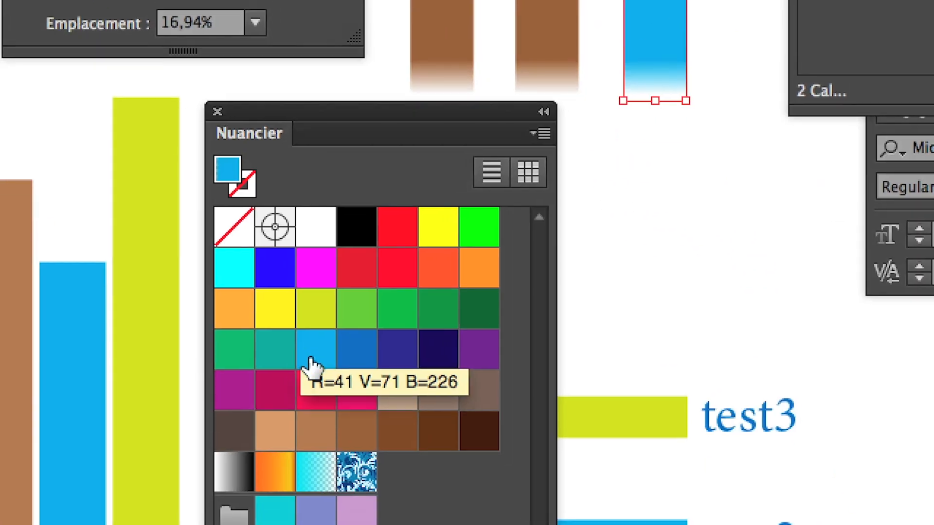
left_click_drag(310, 365, 208, 210)
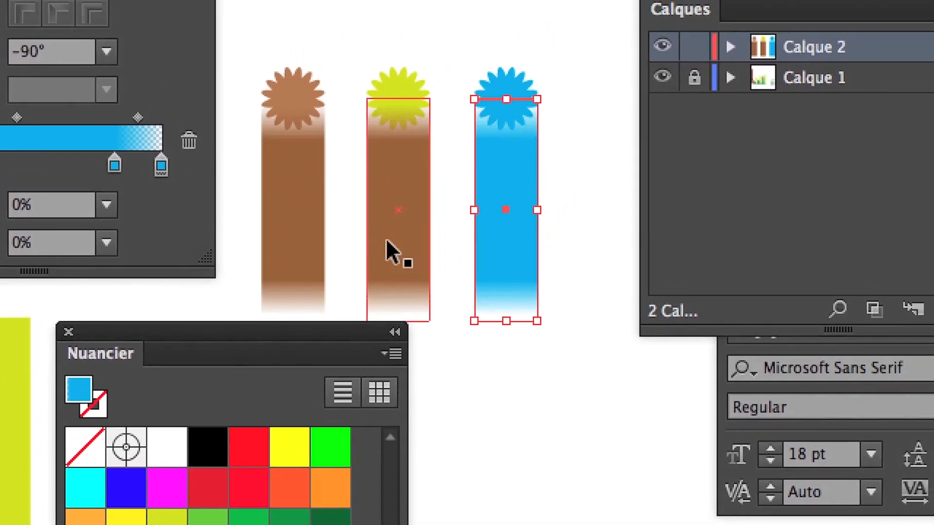
Recolour all four gradient stops of the green flower's rectangle with the R=217 V=224 B=33 swatch, then deselect it
left_click(457, 210)
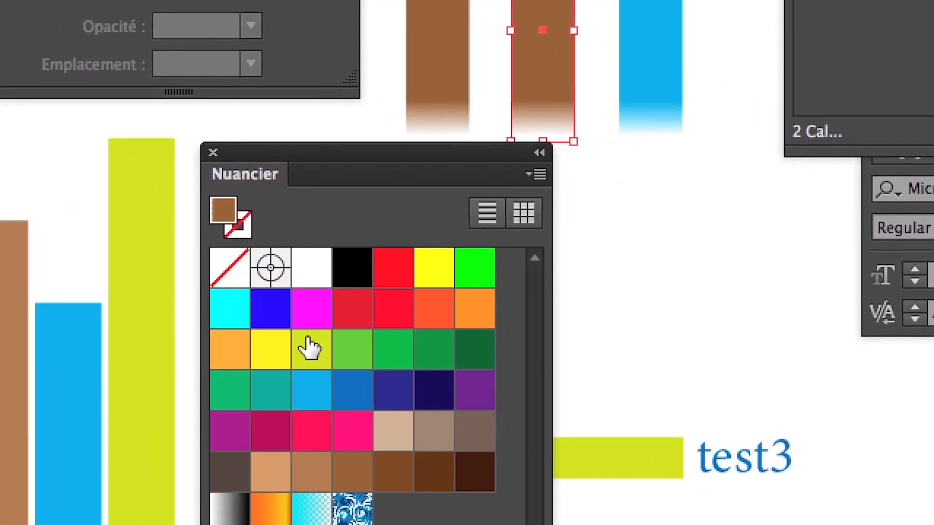
left_click_drag(189, 498, 190, 169)
left_click_drag(311, 234, 307, 202)
left_click_drag(313, 350, 287, 210)
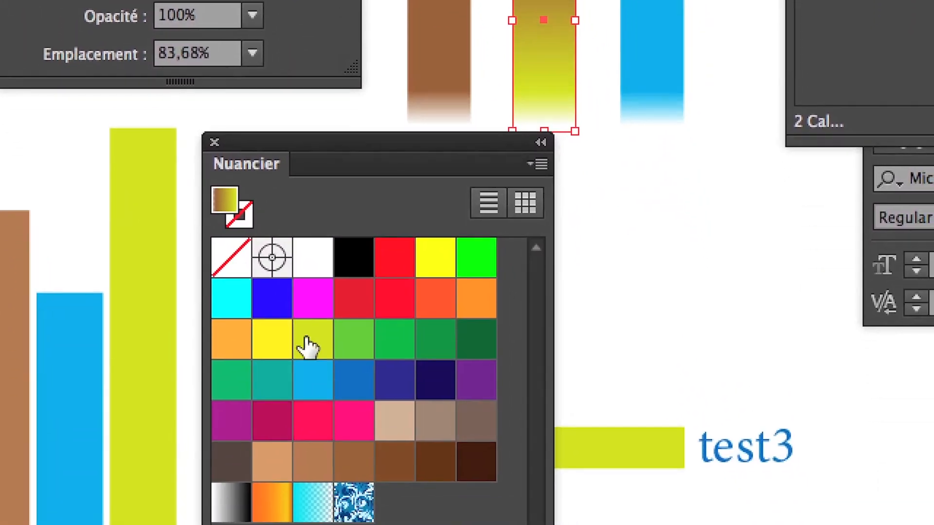
left_click_drag(333, 340, 206, 210)
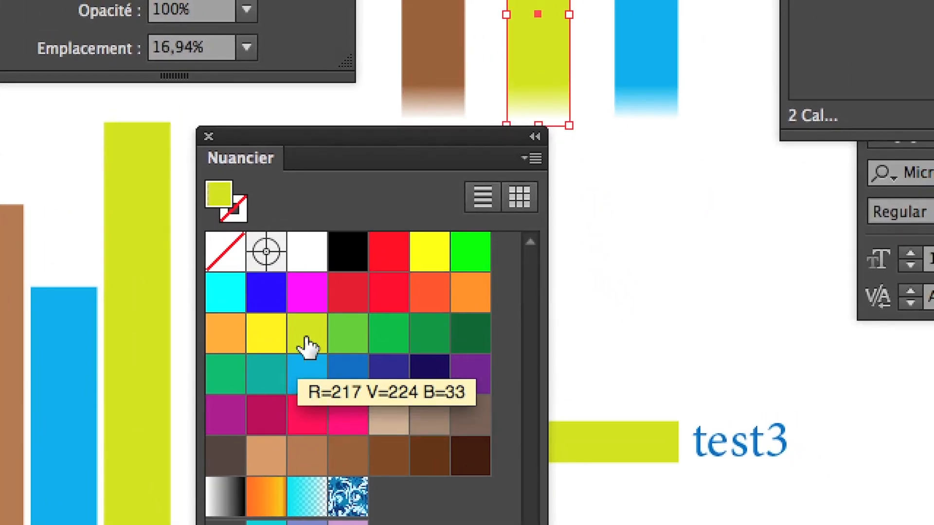
left_click_drag(307, 346, 11, 0)
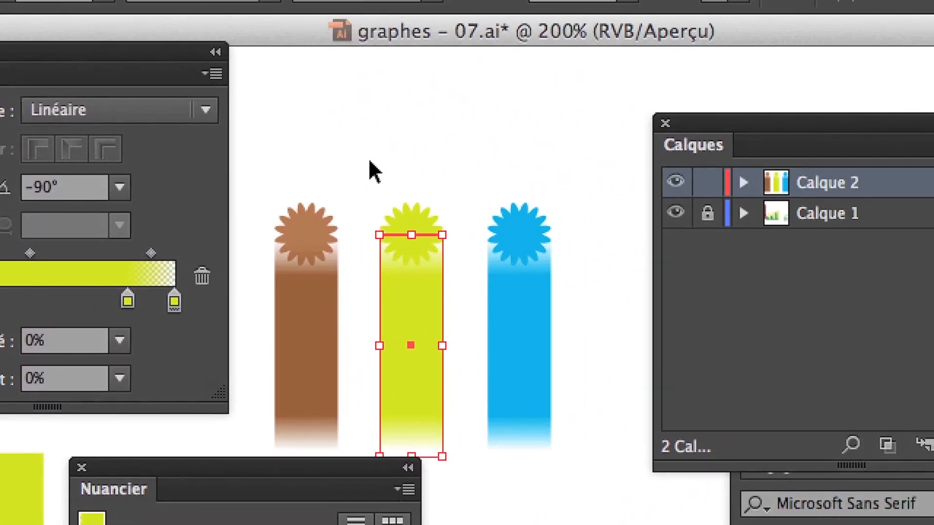
left_click(669, 51)
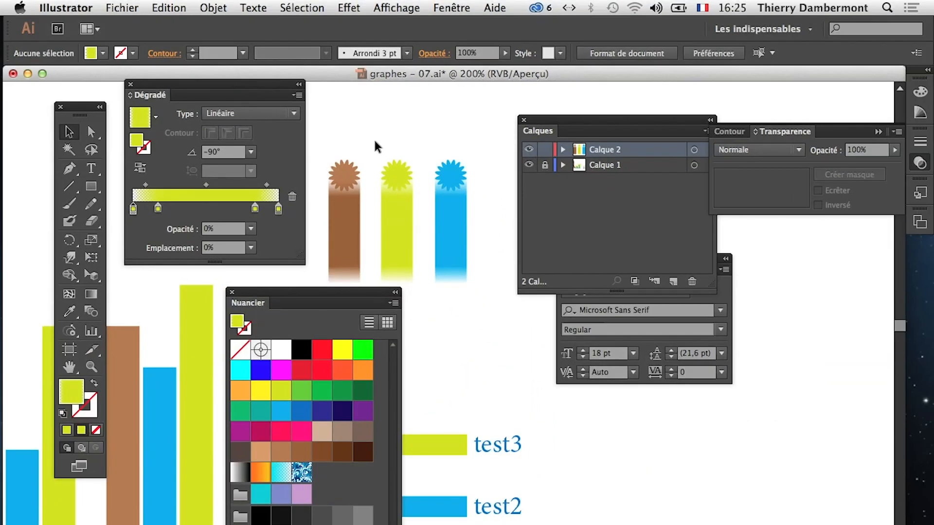
Save the document as a new Illustrator file named "graphes - 08.ai", keeping the default Illustrator CC (17.0) options
left_click(428, 248, "alt+super")
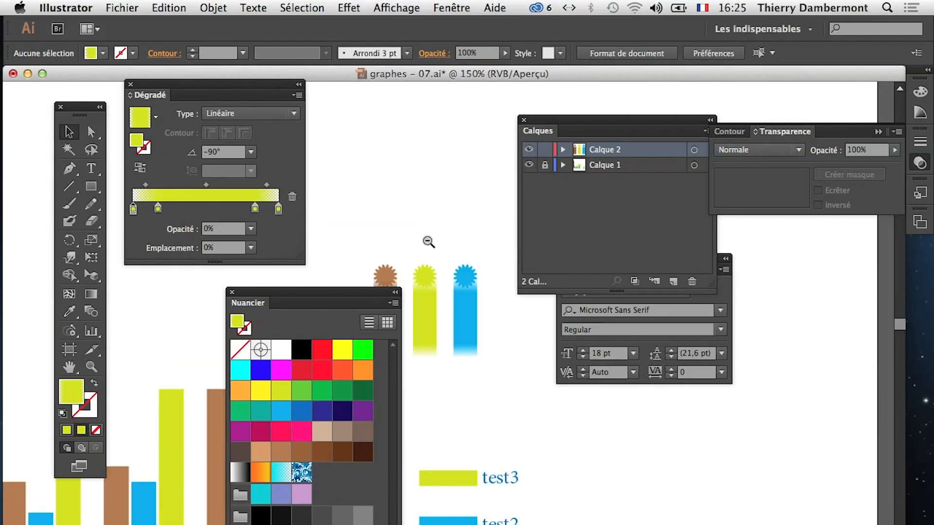
left_click_drag(456, 282, 454, 196)
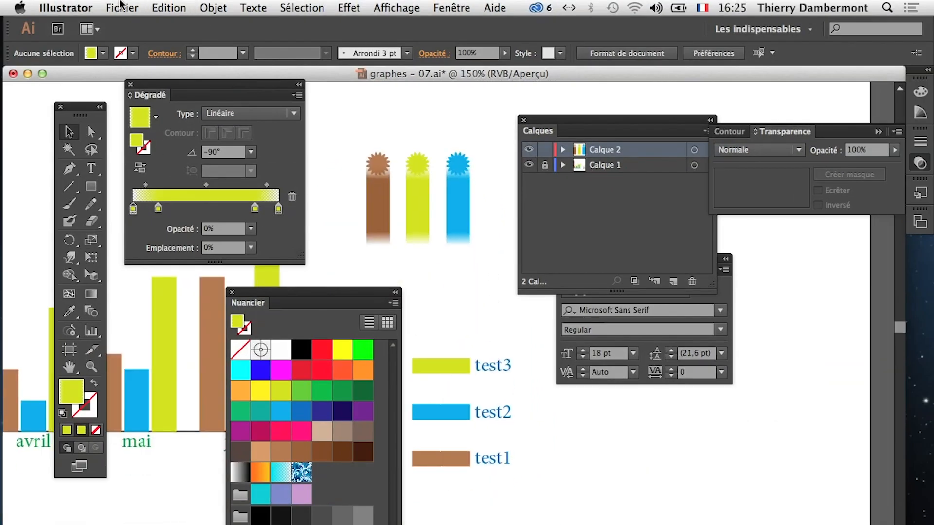
left_click(121, 5)
left_click(147, 131)
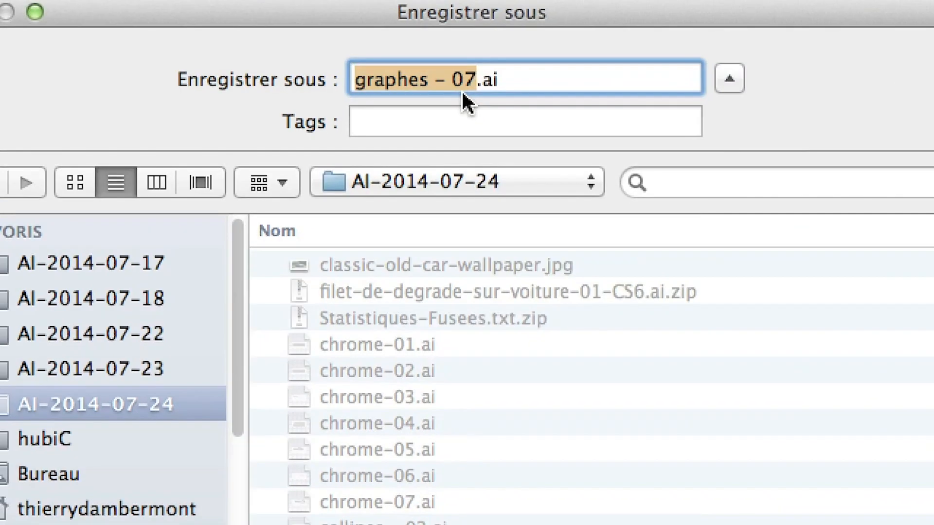
left_click(464, 88)
double_click(464, 89)
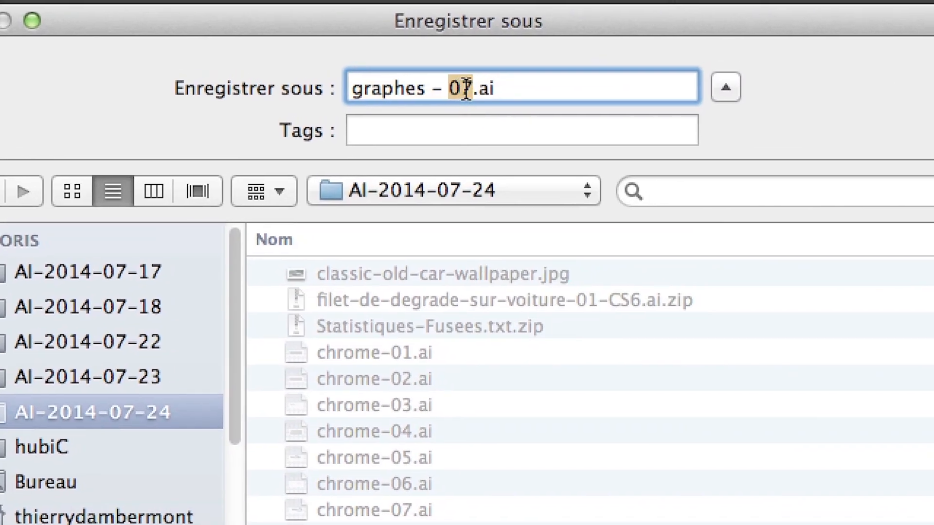
type("08")
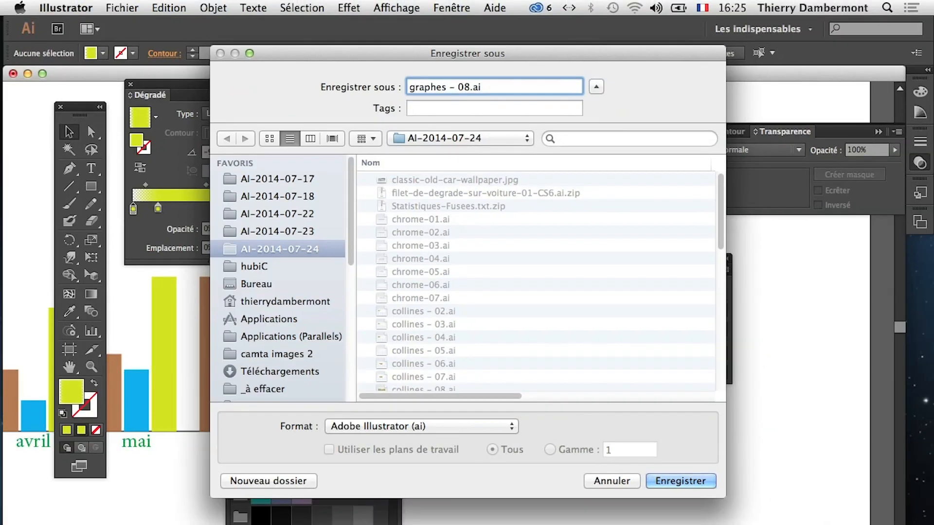
key("Return")
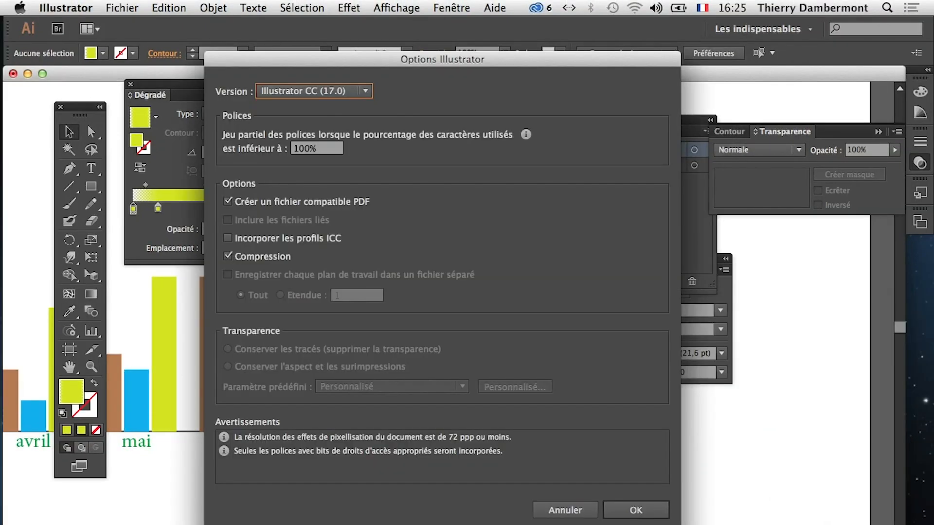
key("Return")
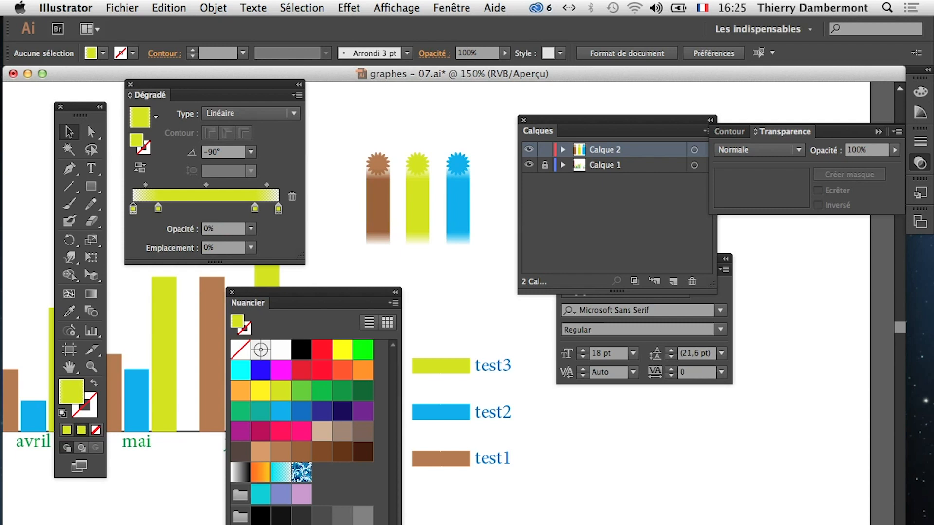
Draw a horizontal line across the brown rectangle just below its flower, extending slightly past both sides
left_click_drag(632, 136, 650, 138)
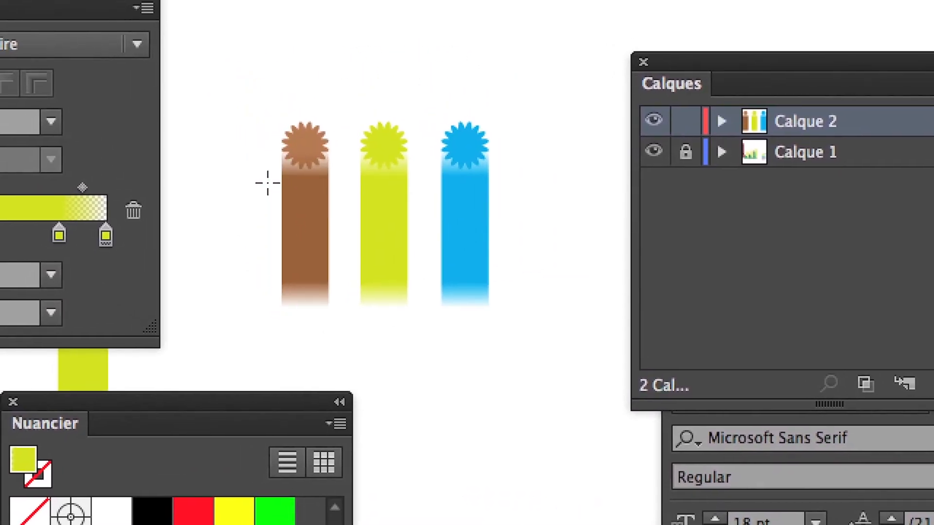
left_click_drag(267, 183, 340, 183)
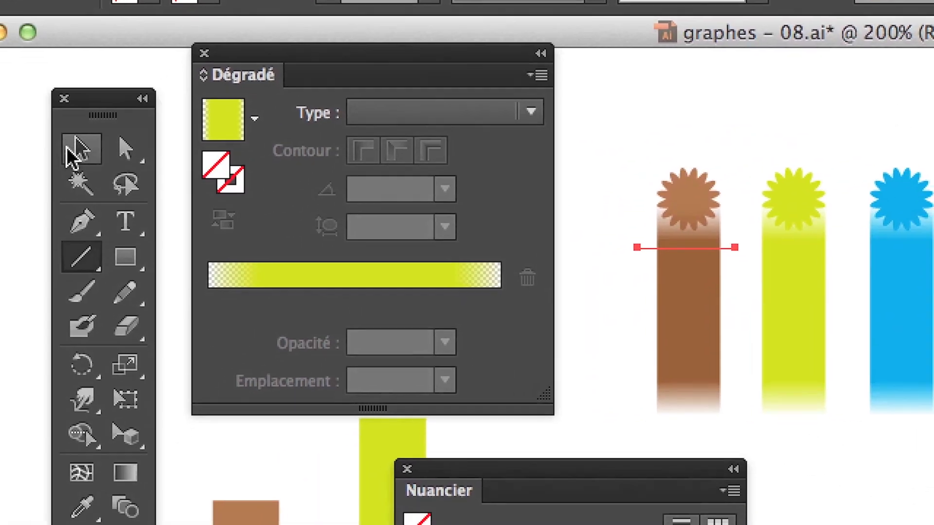
left_click(67, 148)
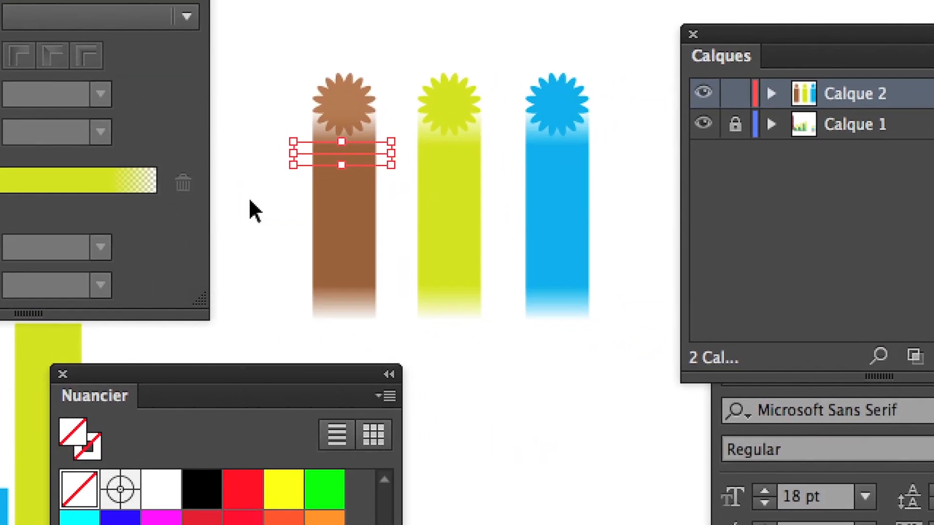
left_click(594, 296)
Copy the horizontal line across the green and blue rectangles at the same height and give all three lines a magenta FF00FF stroke
left_click(267, 191)
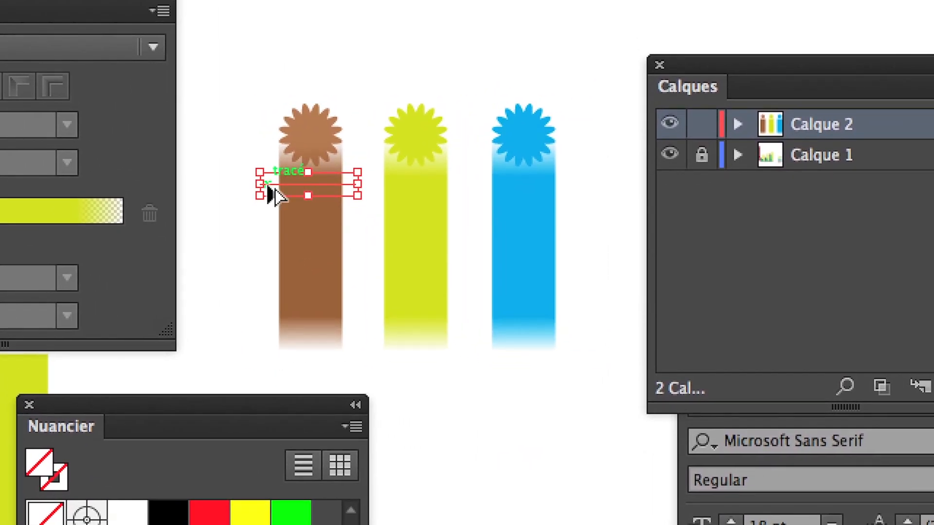
left_click_drag(268, 190, 388, 193)
left_click_drag(321, 194, 308, 189)
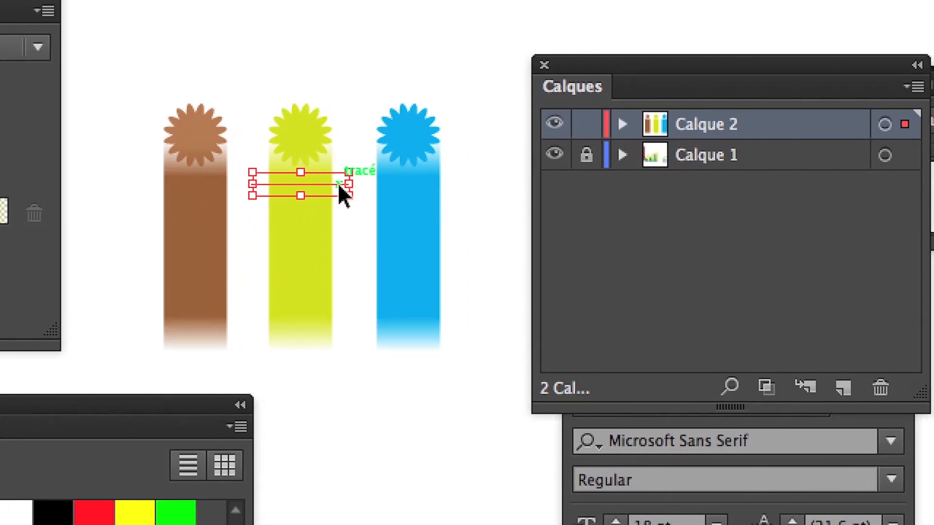
left_click_drag(343, 194, 267, 184)
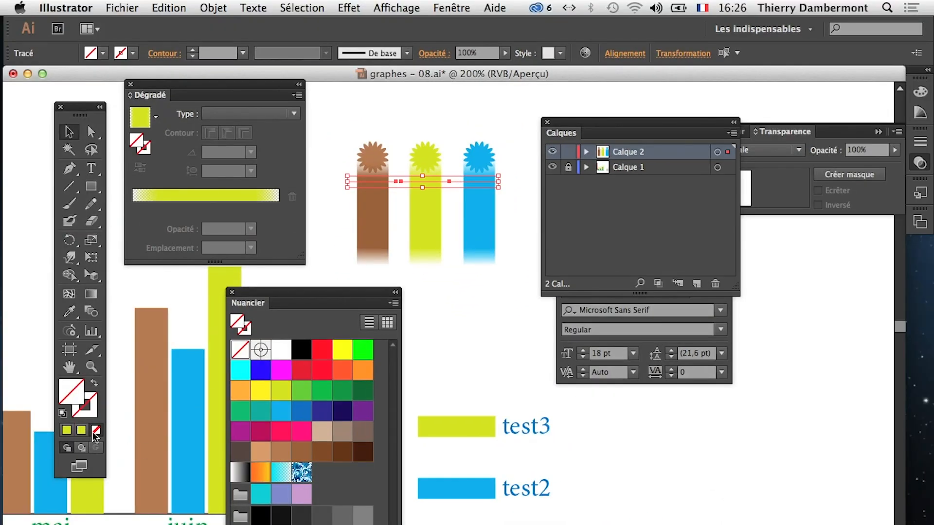
left_click(86, 413)
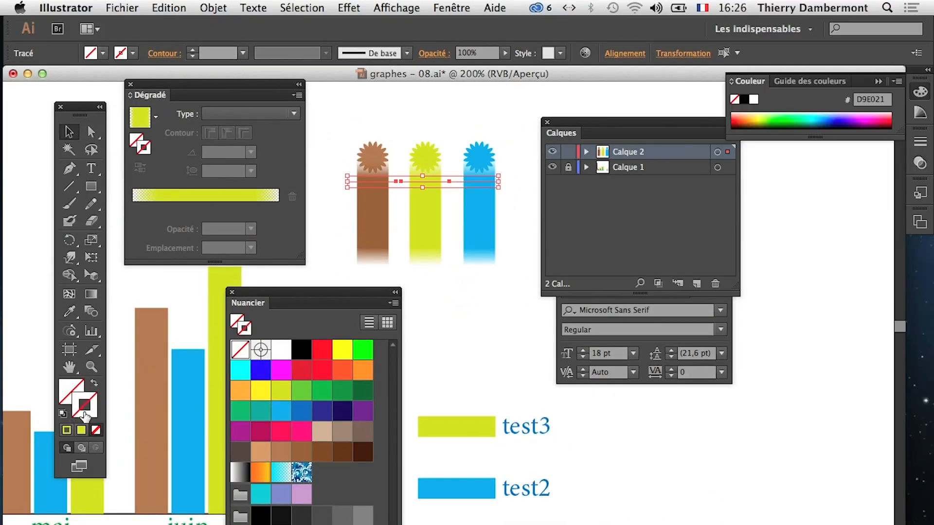
left_click(471, 323)
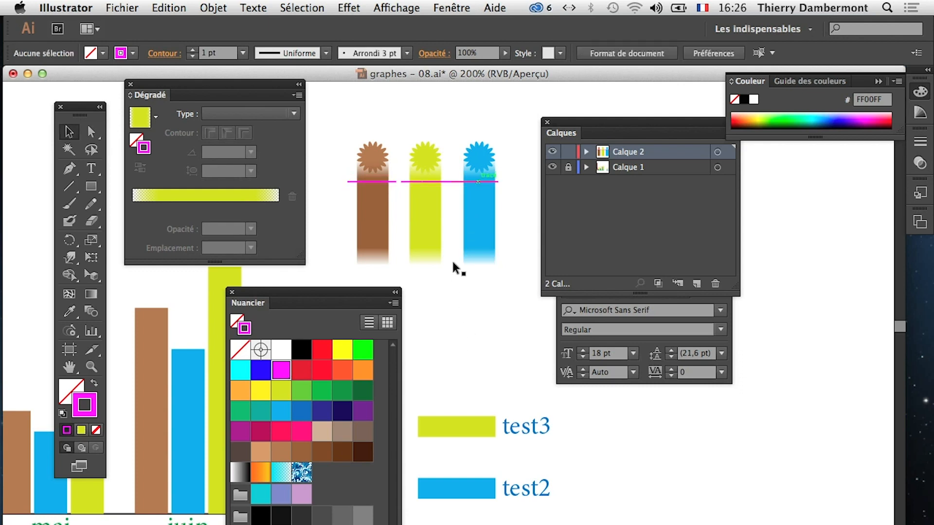
Space the blue and green flower bars further apart horizontally, moving each together with its magenta line
left_click_drag(602, 121, 691, 218)
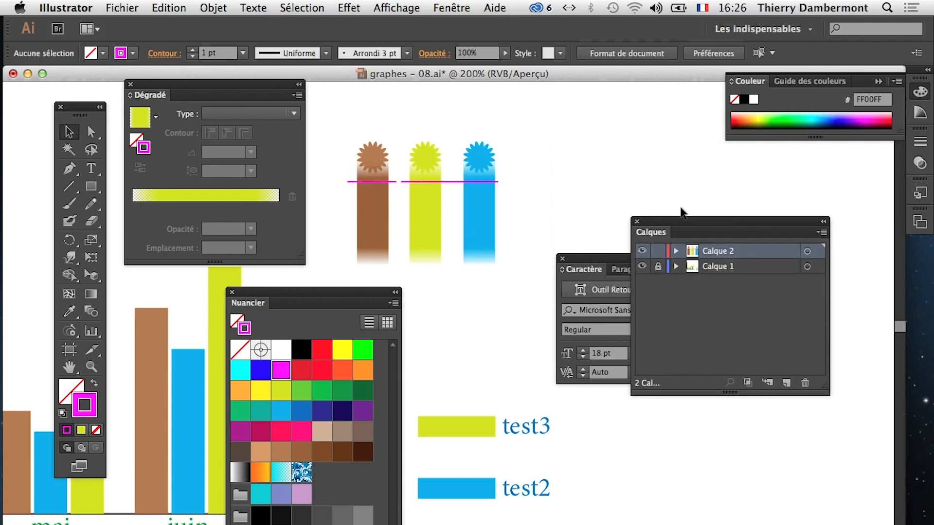
left_click_drag(483, 182, 511, 191)
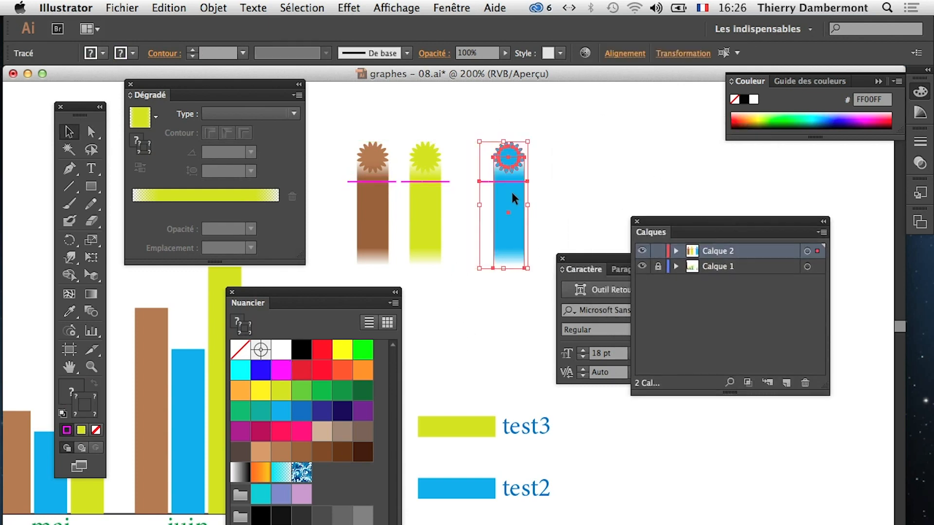
left_click(488, 301)
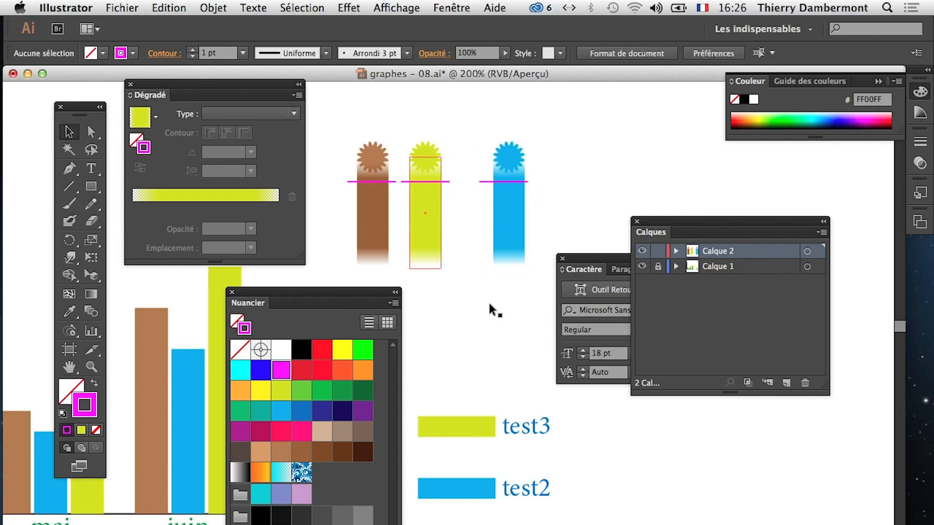
left_click(422, 188)
left_click_drag(433, 226, 441, 229)
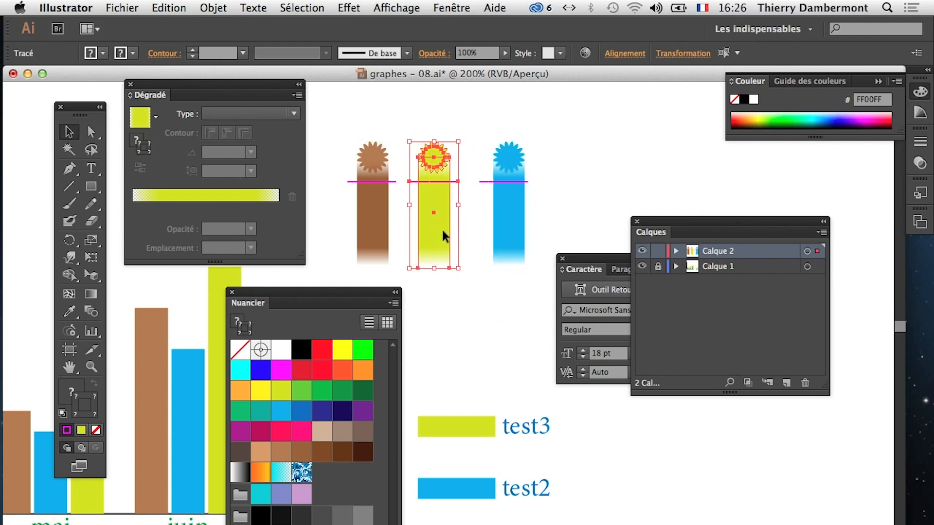
left_click(454, 305)
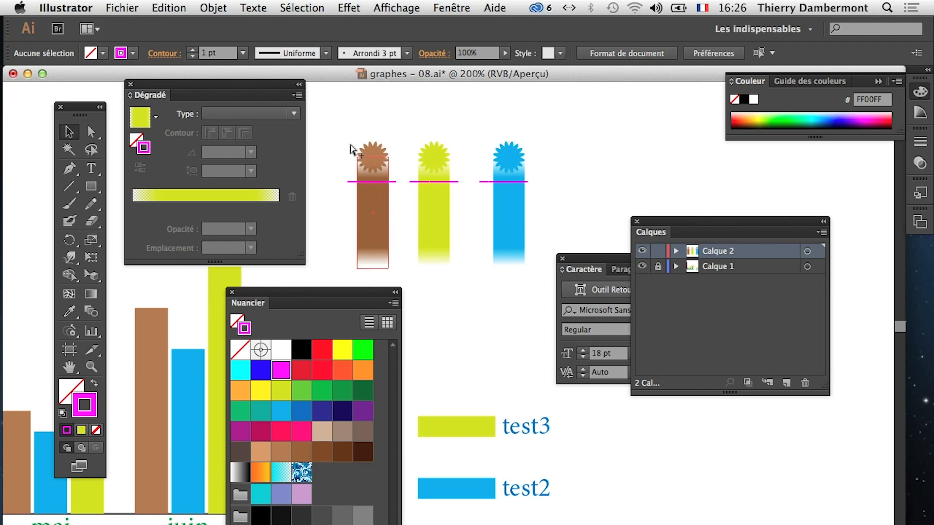
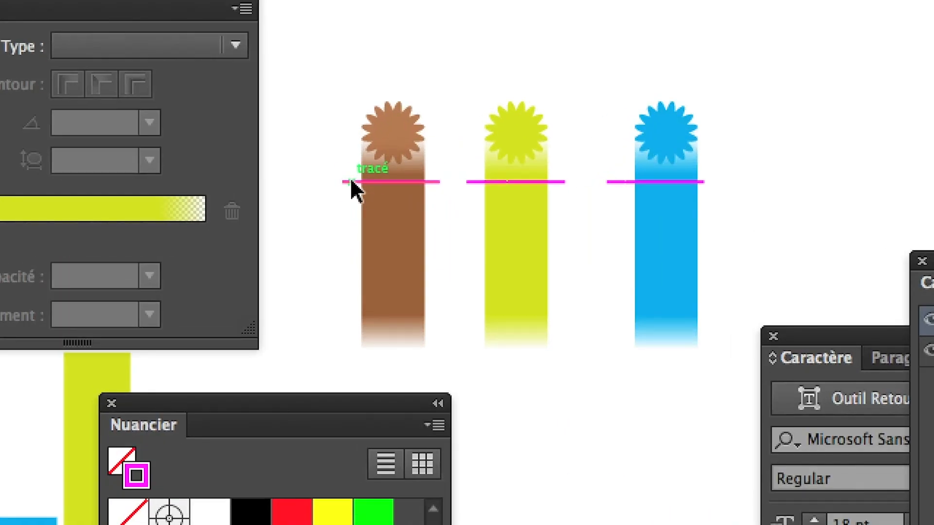
Convert the three magenta lines across the flower bars into guides and expand Calque 2 to list its objects
left_click(352, 182)
left_click(396, 182, "shift")
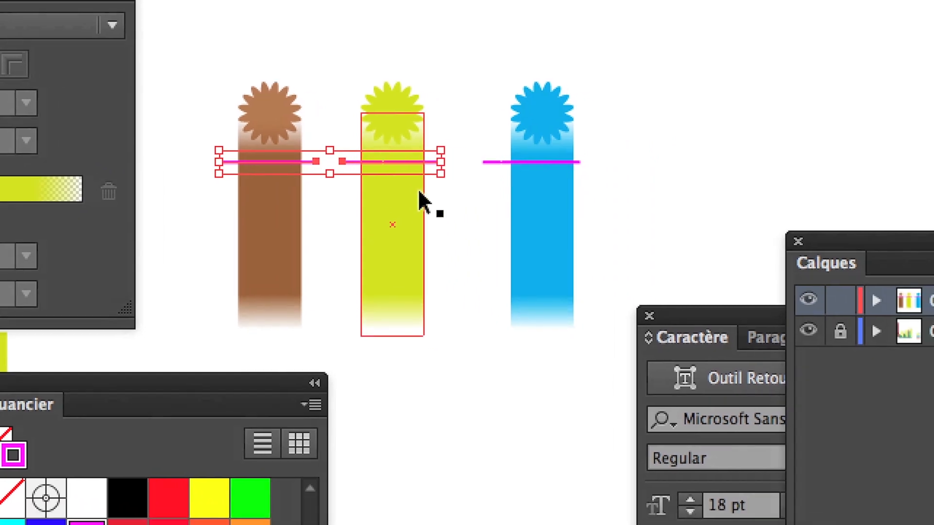
left_click(528, 182, "shift")
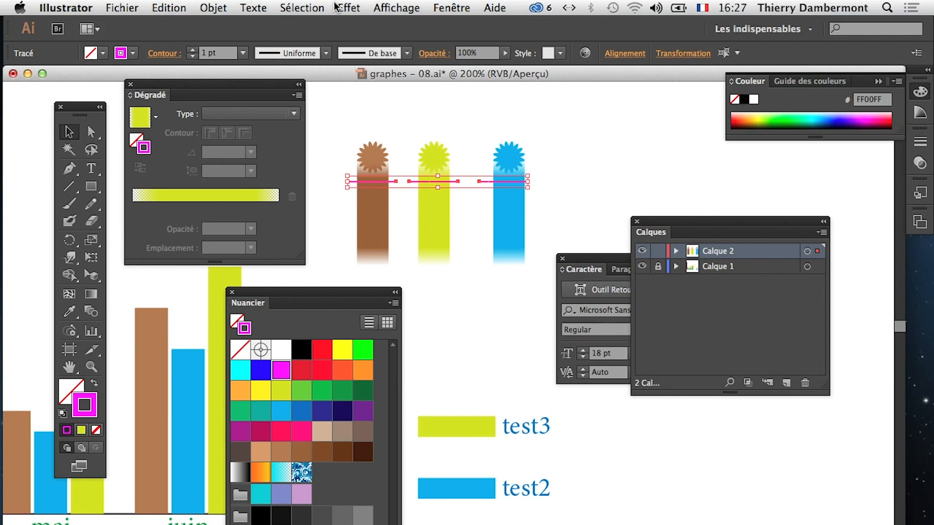
left_click(397, 7)
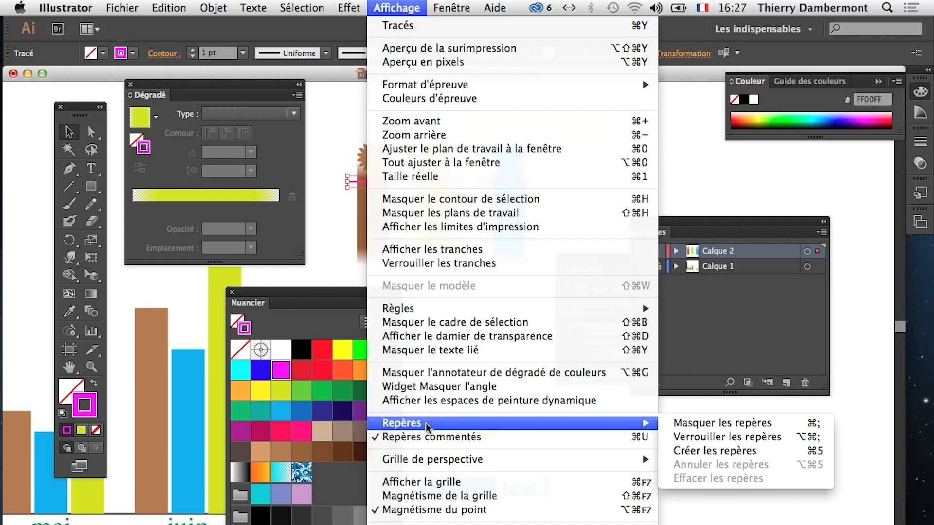
mouse_move(617, 425)
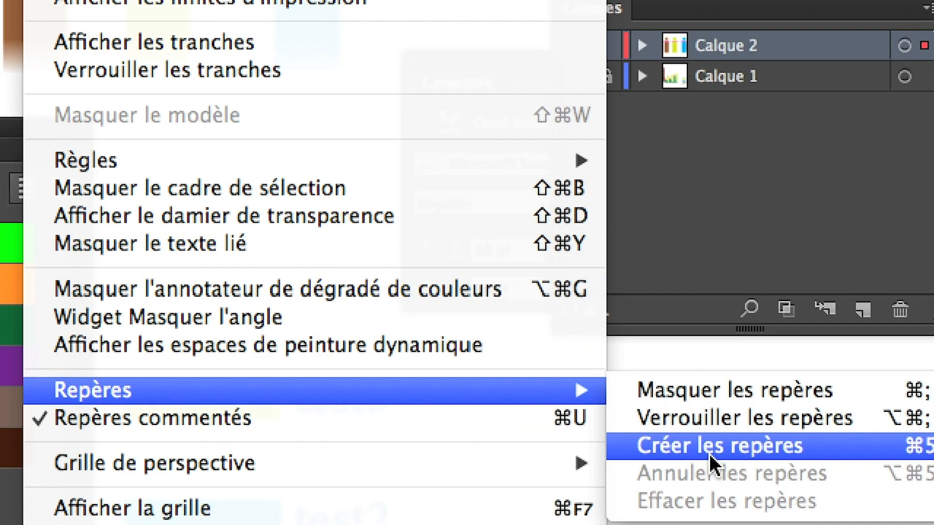
left_click(709, 446)
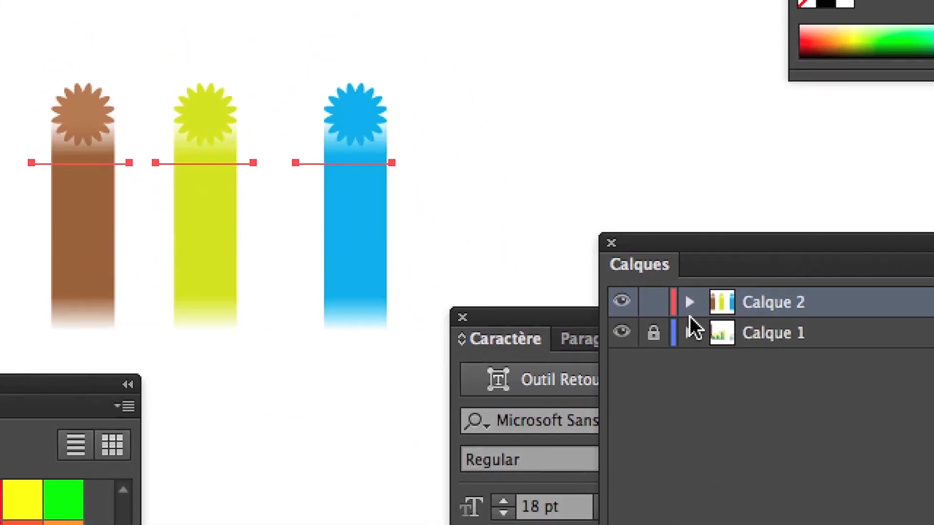
left_click(689, 303)
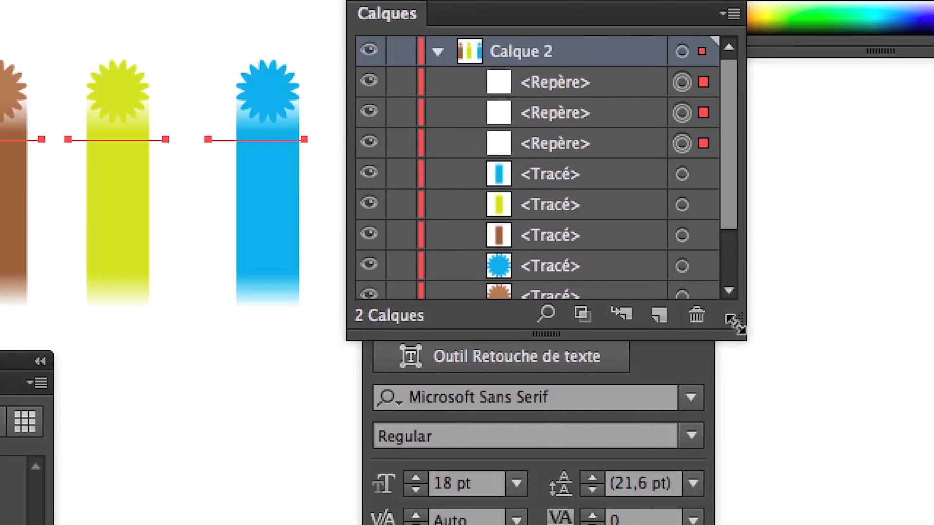
left_click_drag(903, 508, 933, 524)
Release the three guides back into lines and convert them into guides again
key("super+alt+5")
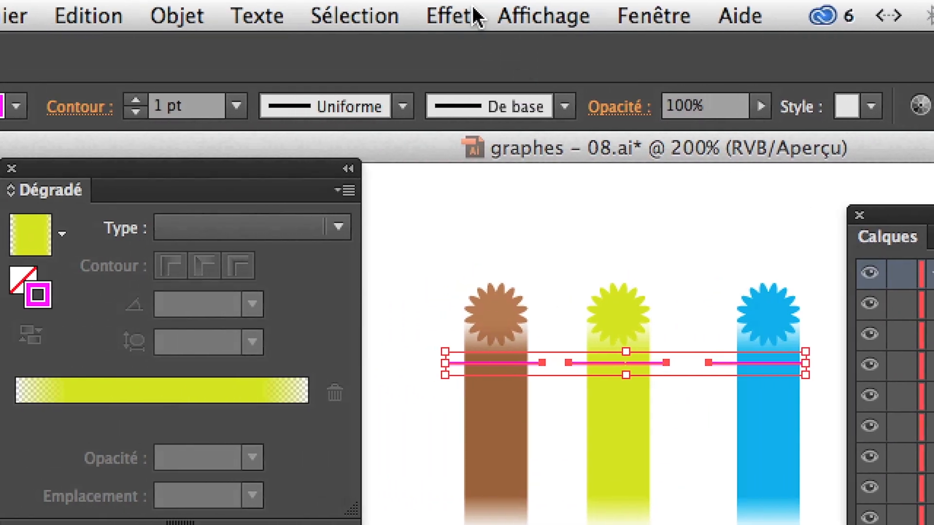
left_click(502, 16)
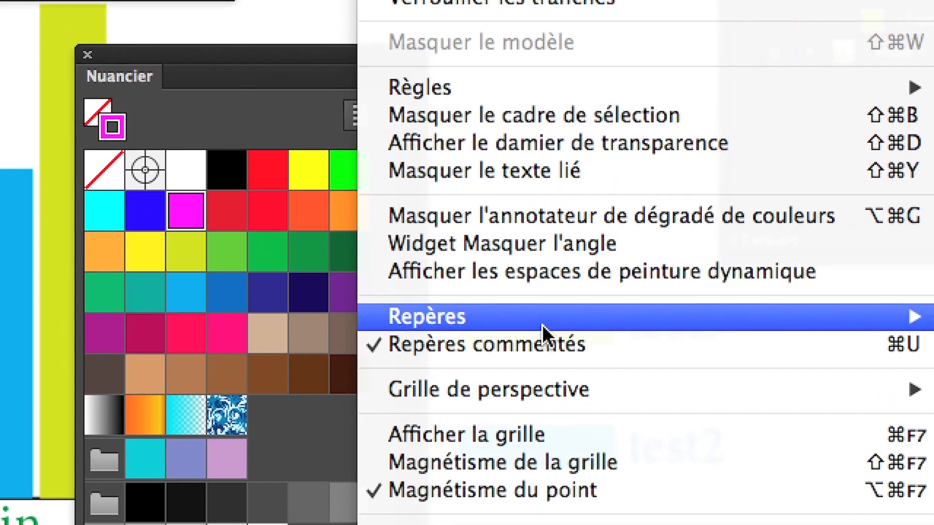
mouse_move(720, 270)
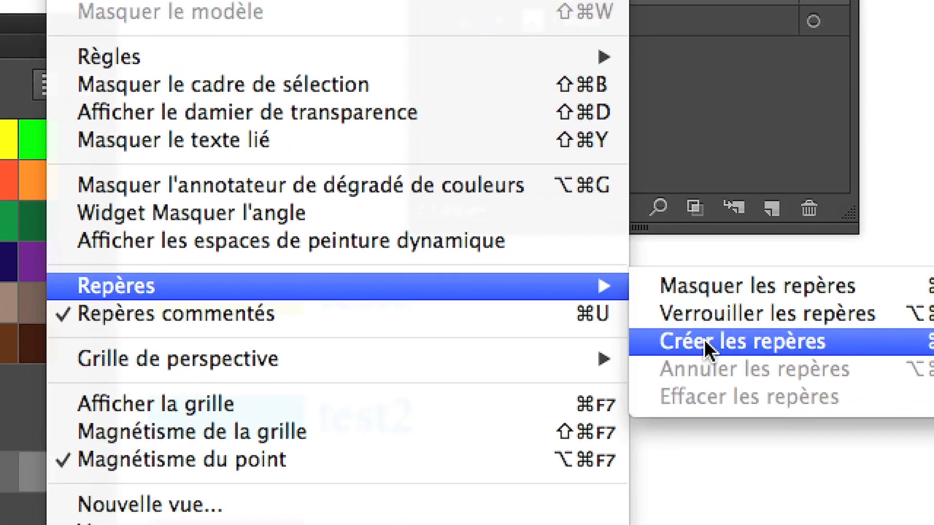
left_click(704, 340)
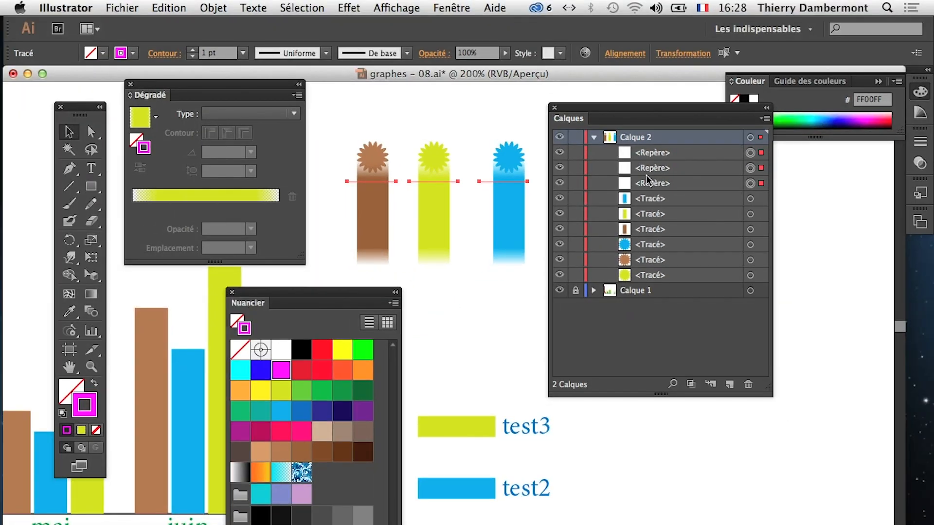
Send the three selected guides to the back of the stacking order
left_click(213, 8)
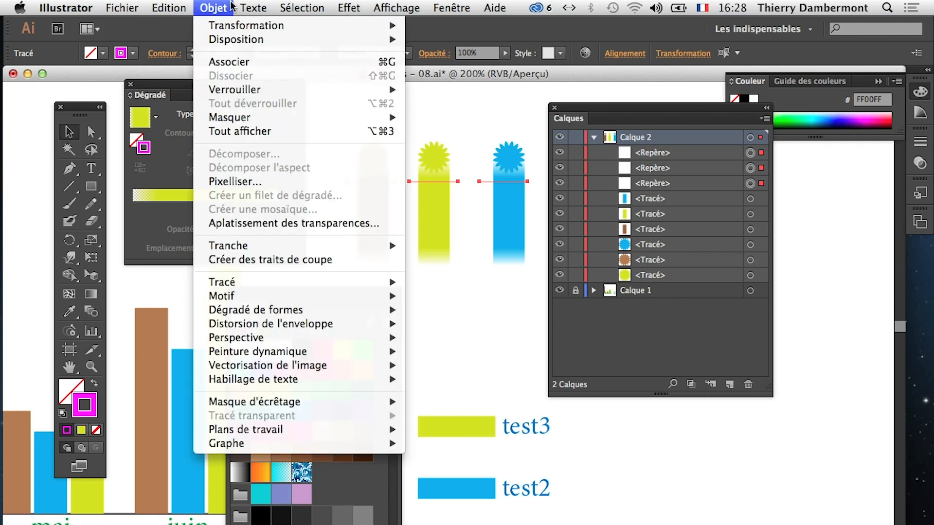
mouse_move(216, 38)
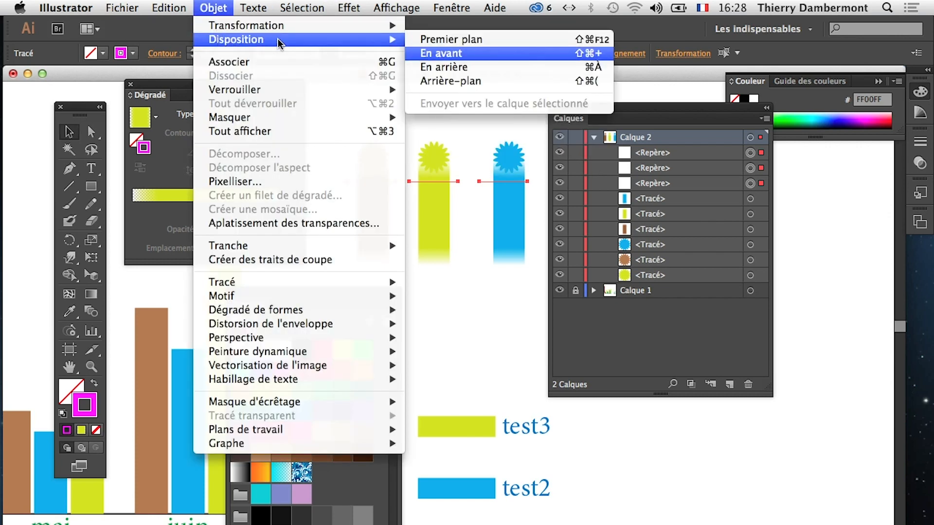
left_click(457, 80)
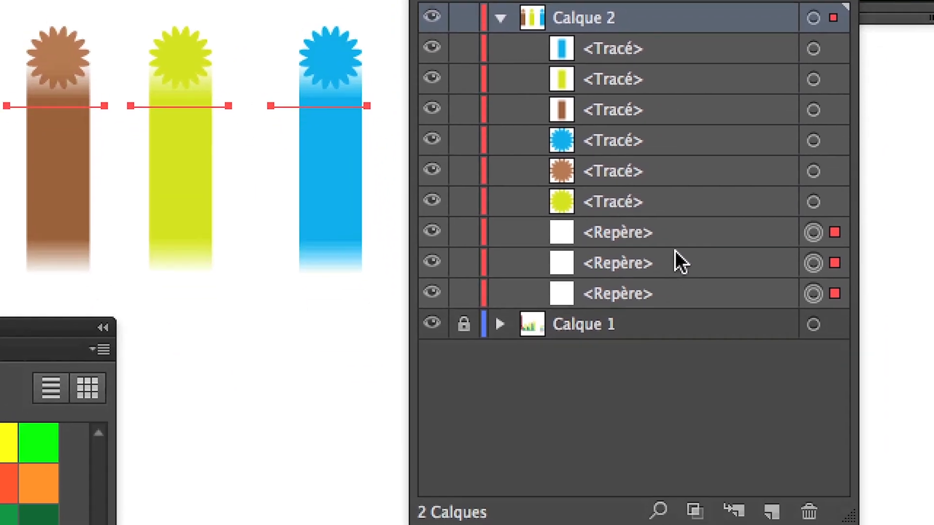
Move the three guides above all paths in Calque 2, and return them to the bottom of that layer
left_click(675, 233)
left_click(675, 294, "shift")
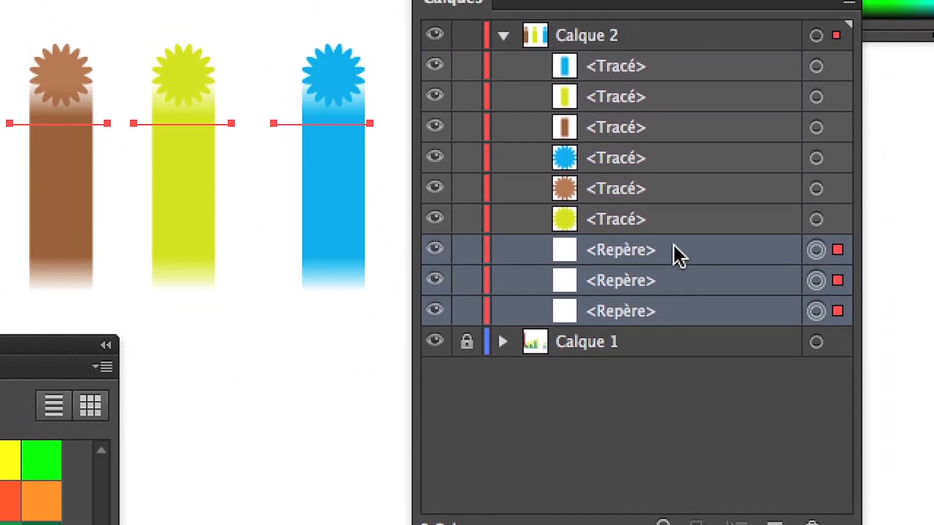
left_click_drag(673, 246, 657, 65)
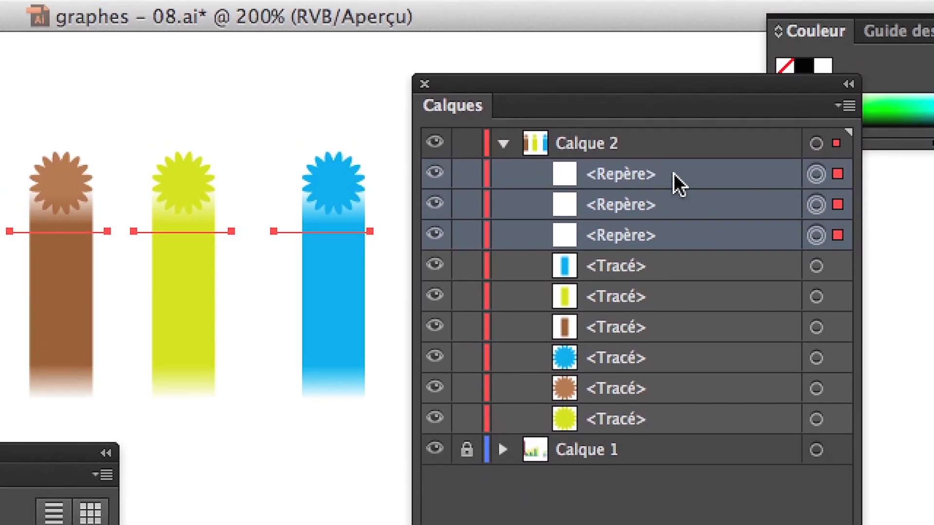
left_click_drag(672, 158, 674, 412)
left_click_drag(674, 264, 673, 266)
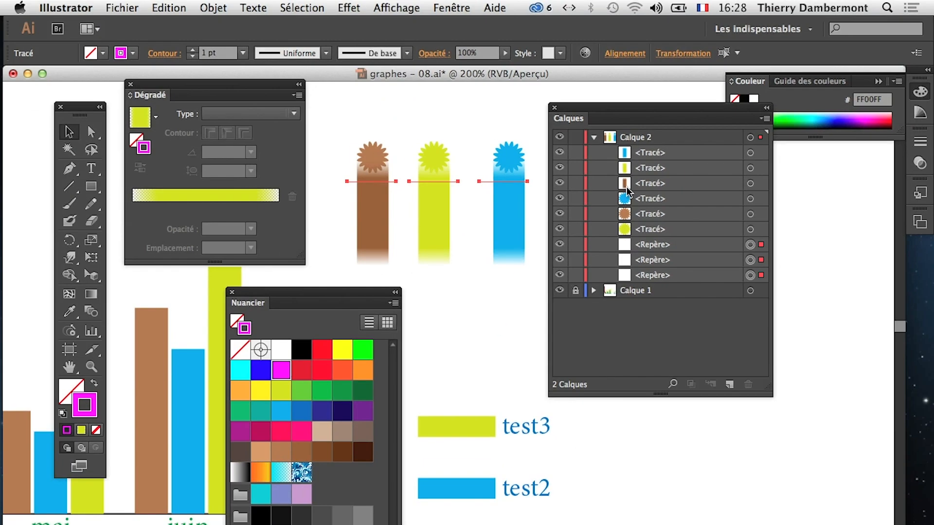
Check the guide lock option to see whether the guides are unlocked
left_click(389, 5)
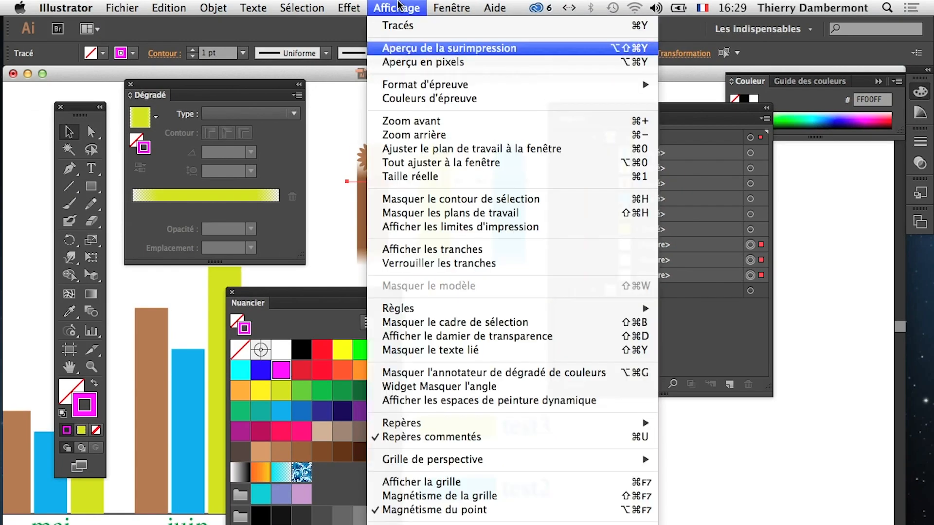
mouse_move(440, 416)
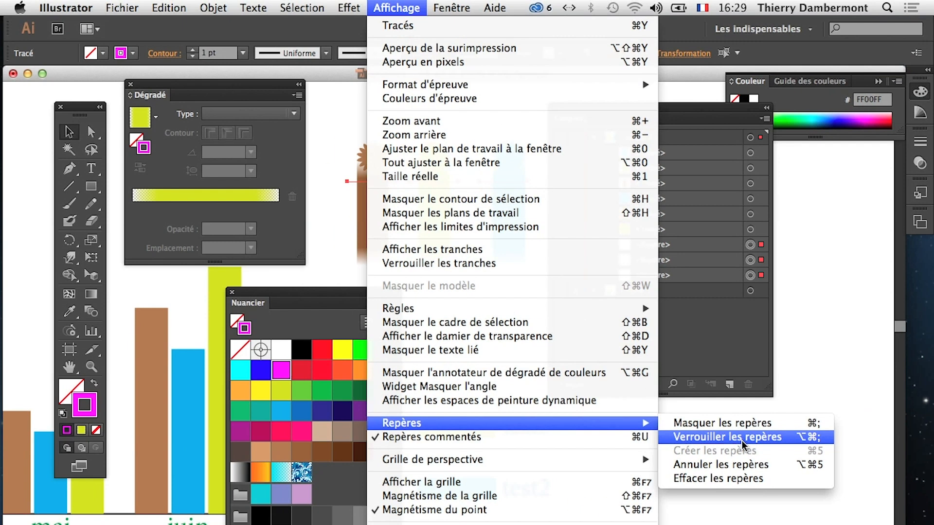
left_click(743, 444)
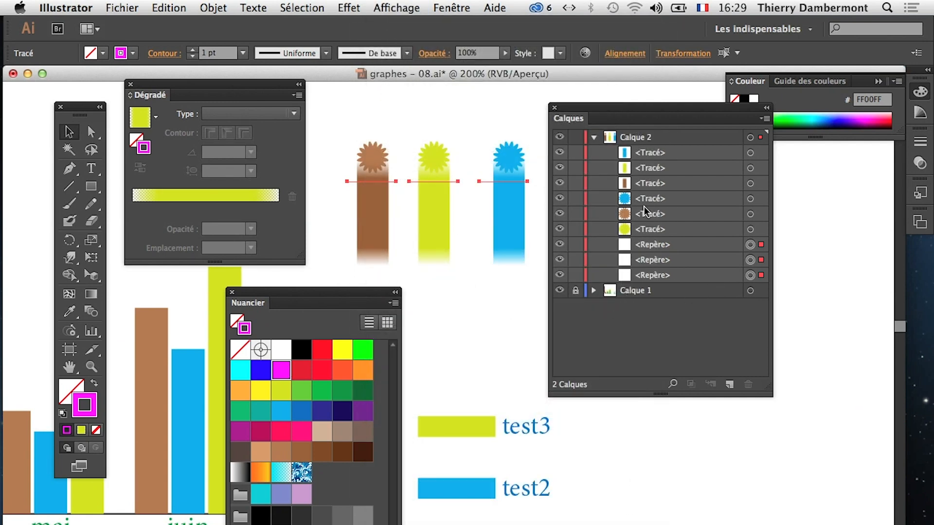
Group the brown flower, its gradient rectangle and its guide
left_click_drag(619, 108, 676, 154)
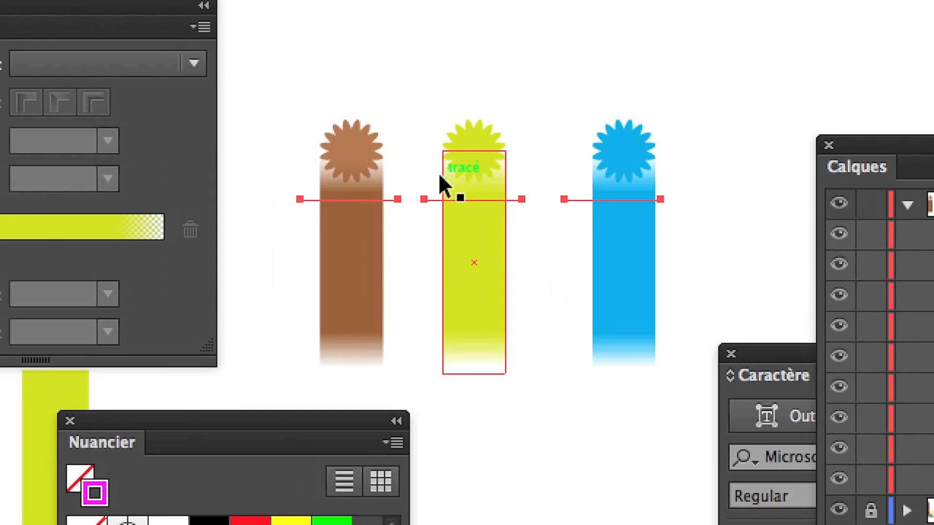
left_click(373, 118)
left_click_drag(360, 124, 427, 387)
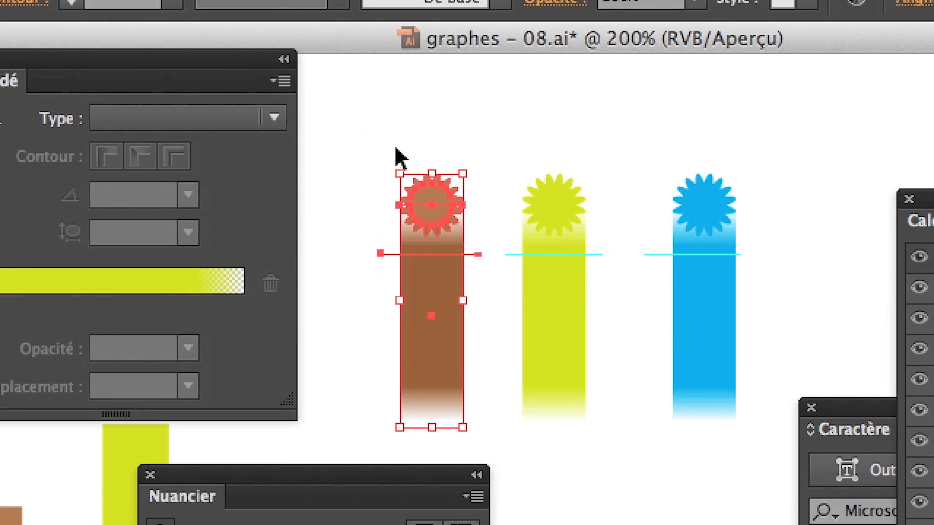
left_click_drag(340, 32, 407, 153)
left_click_drag(407, 194, 410, 283)
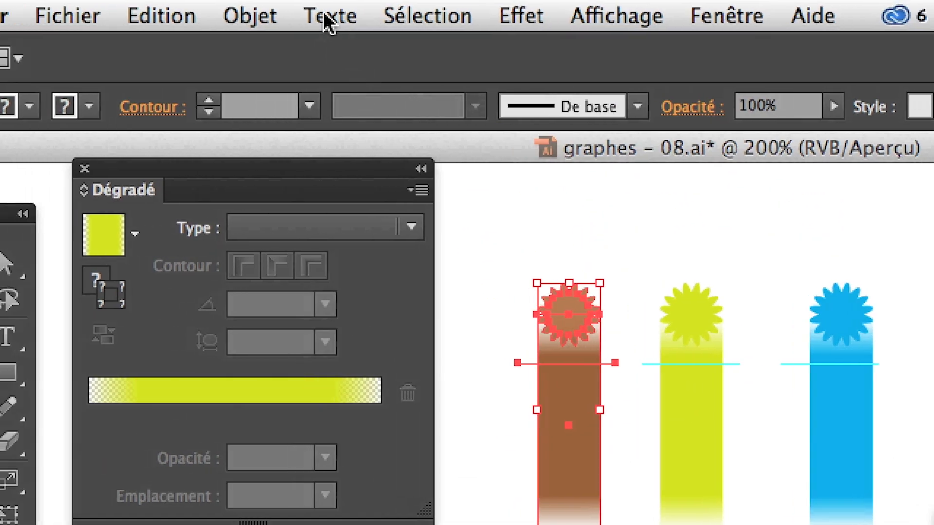
left_click(250, 15)
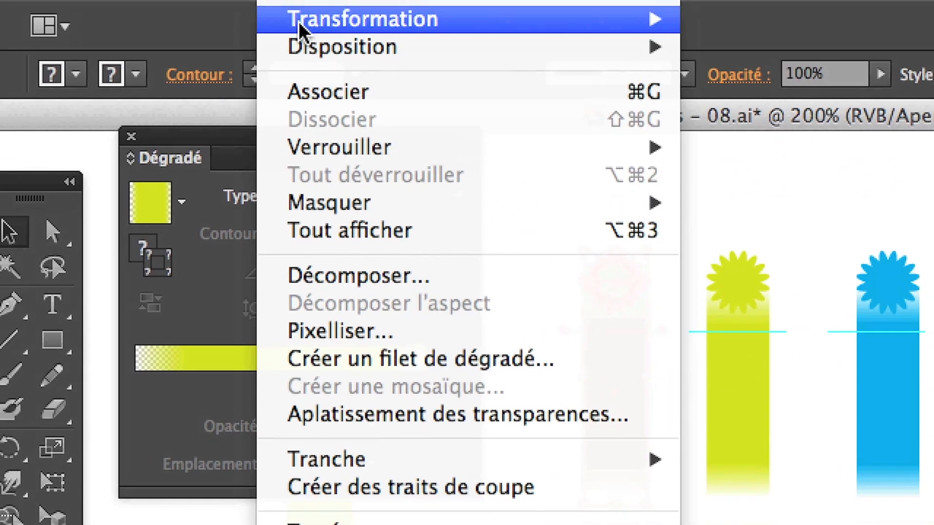
left_click(307, 51)
Group the green flower bar with its guide, and the blue flower bar with its guide, as two separate groups
left_click_drag(705, 192, 724, 359)
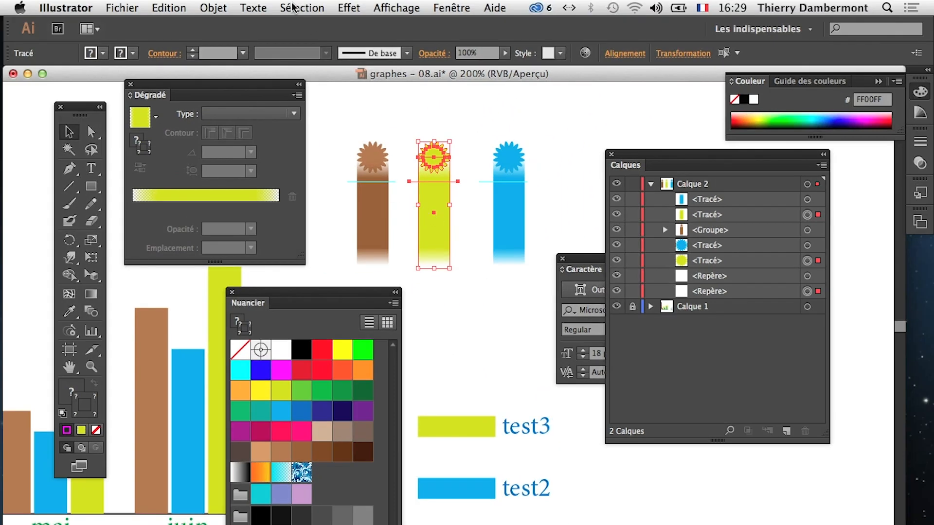
left_click(213, 7)
left_click(250, 116)
left_click_drag(471, 114, 530, 208)
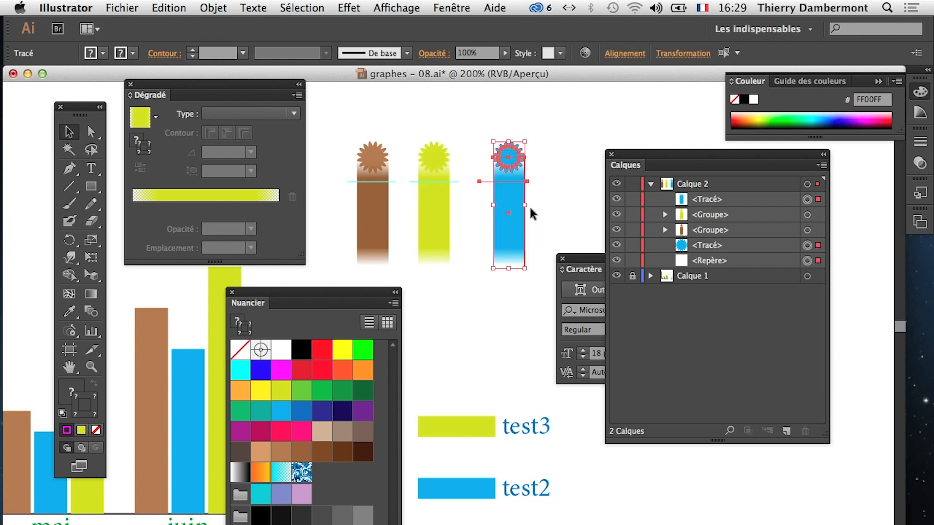
left_click(213, 8)
left_click(226, 62)
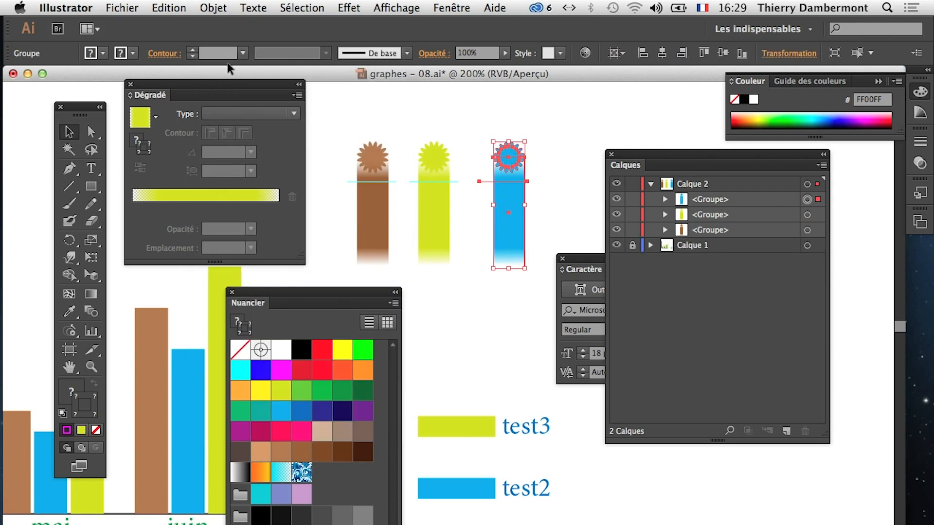
Create a new graph design from the grouped brown flower bar
left_click(384, 204)
left_click(433, 214)
left_click(496, 220)
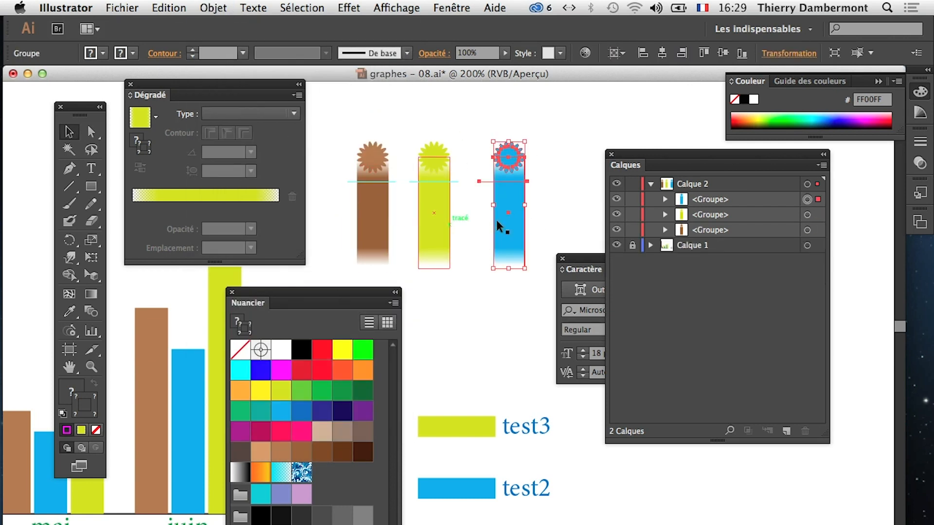
left_click(358, 222)
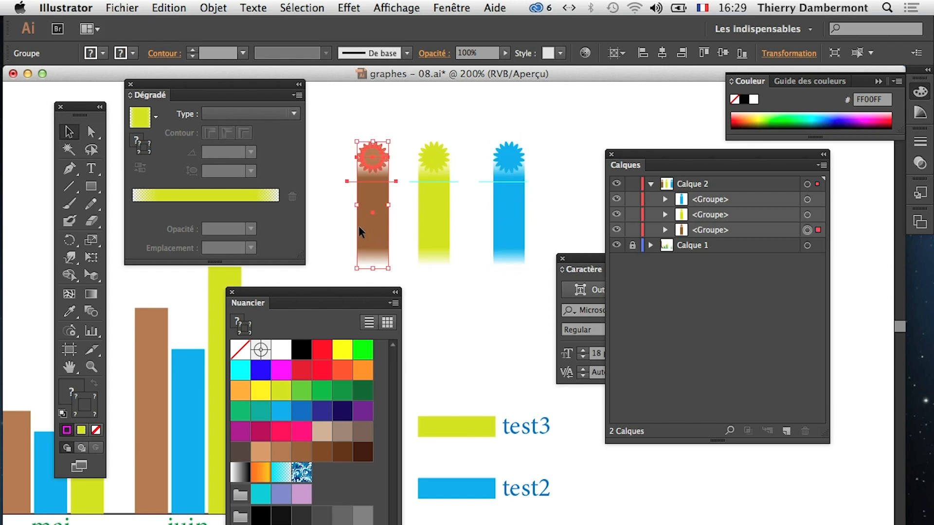
left_click(213, 7)
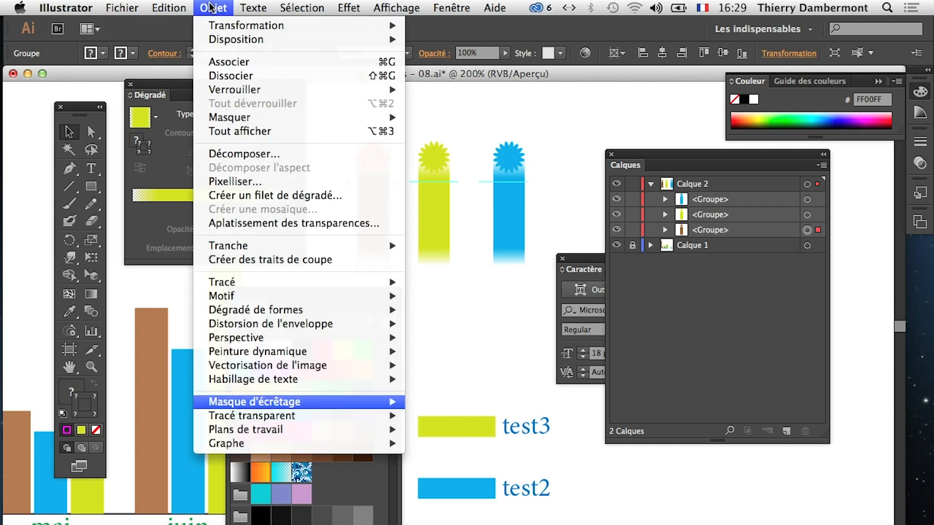
mouse_move(309, 444)
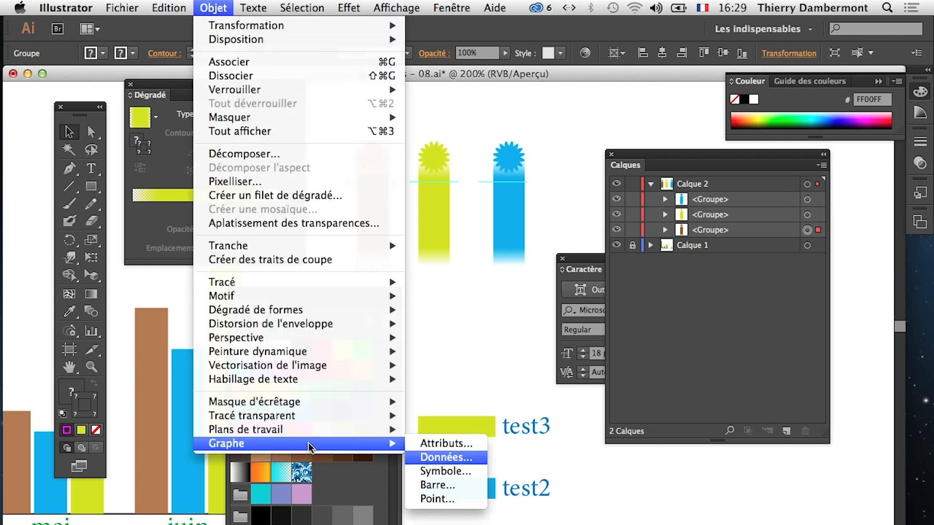
left_click(441, 471)
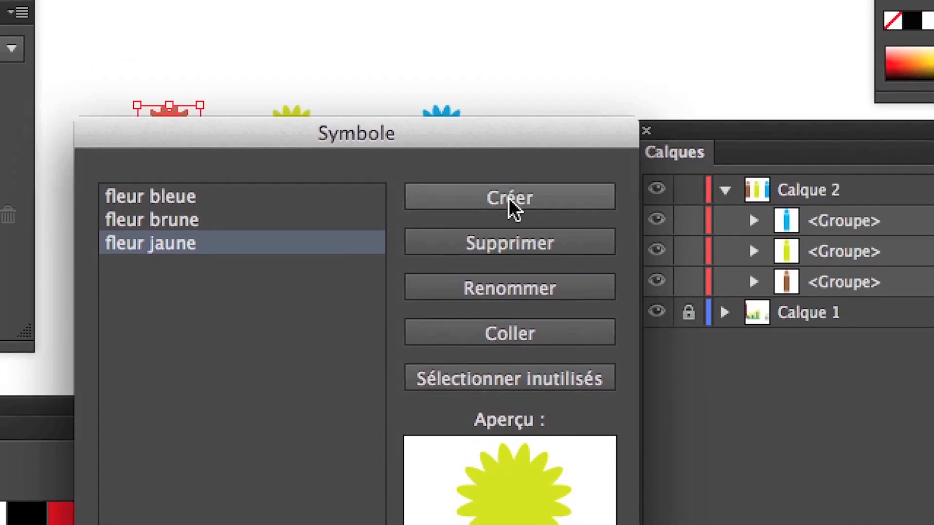
left_click(646, 150)
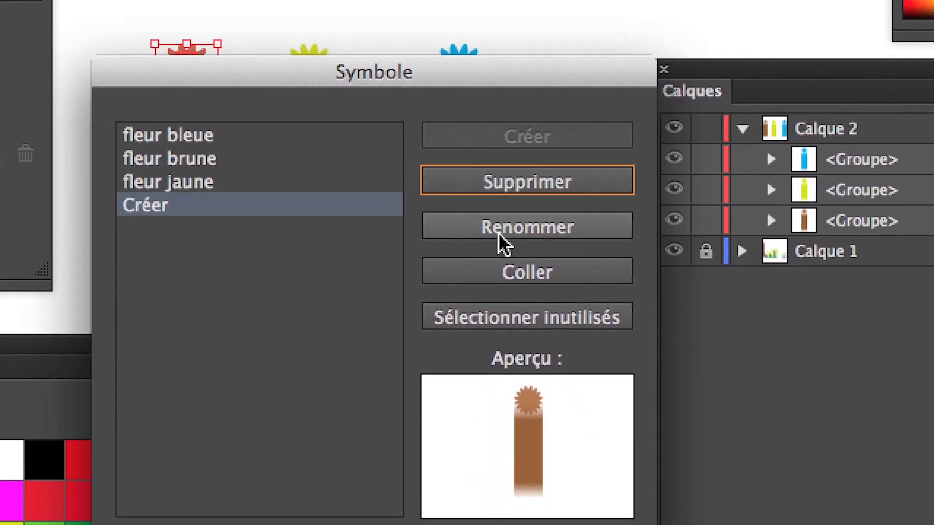
Rename the new graph design "fleur brune avec deg" and accept the graph design settings
left_click(486, 291)
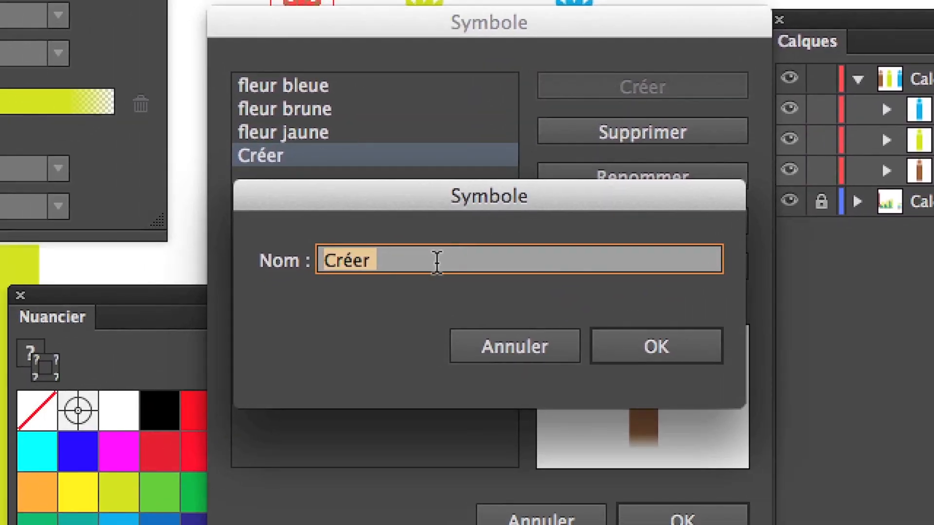
type("fleur brune avec deg")
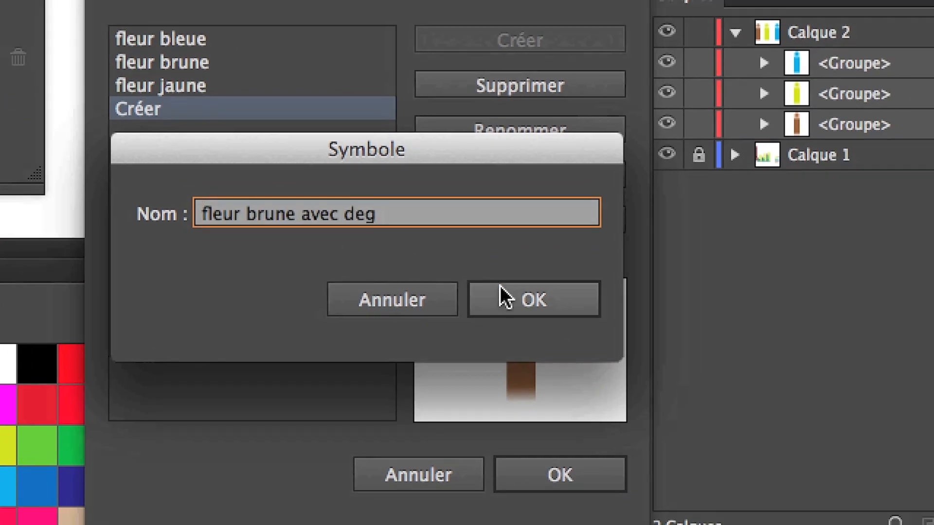
left_click(625, 340)
left_click(657, 516)
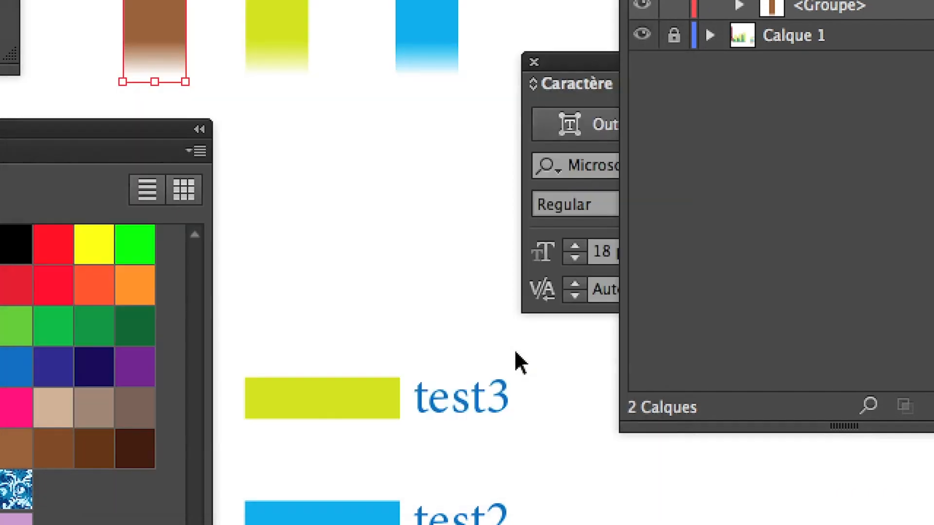
Create a graph design from the grouped yellow-green flower bar and name it "fleur jaune avec deg"
left_click(434, 220)
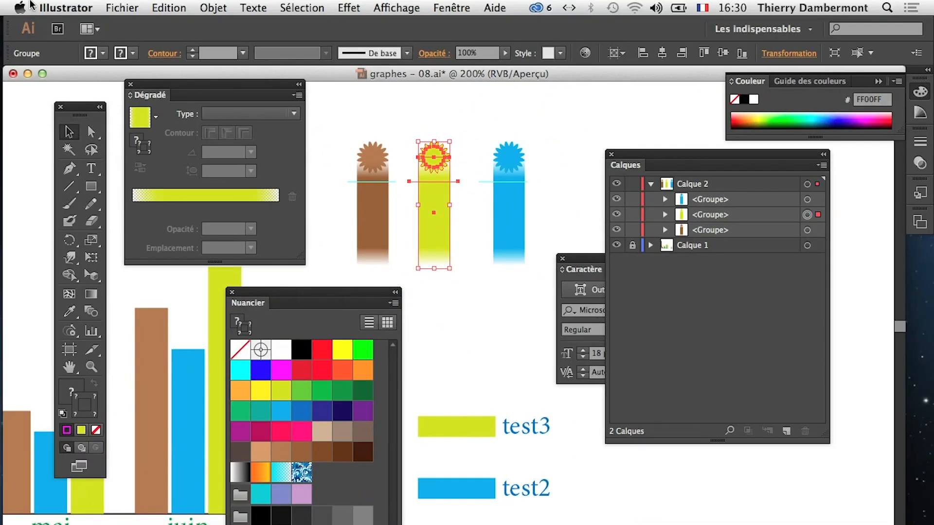
left_click(213, 7)
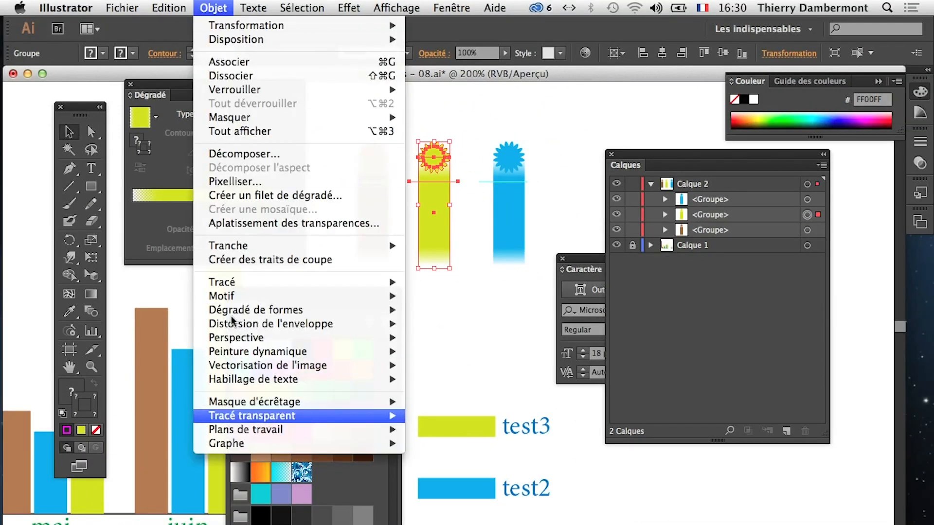
mouse_move(340, 443)
left_click(445, 470)
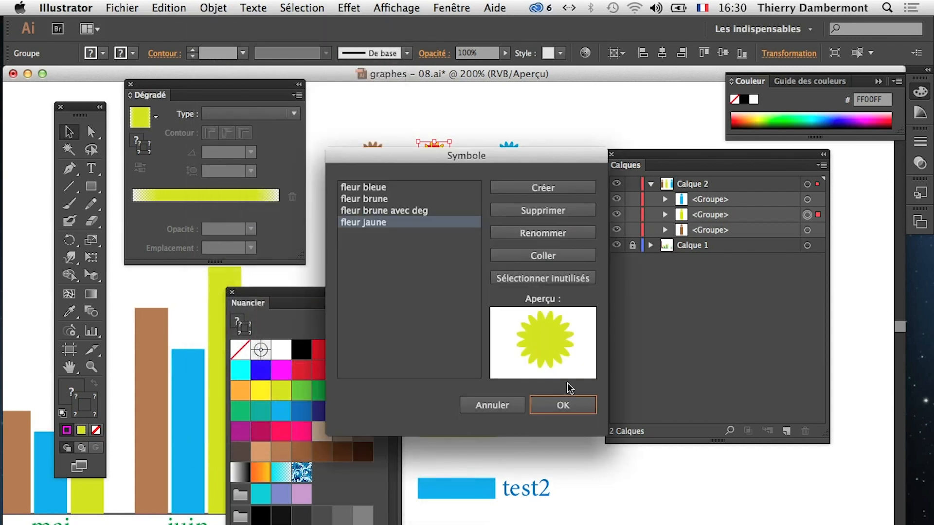
left_click(514, 188)
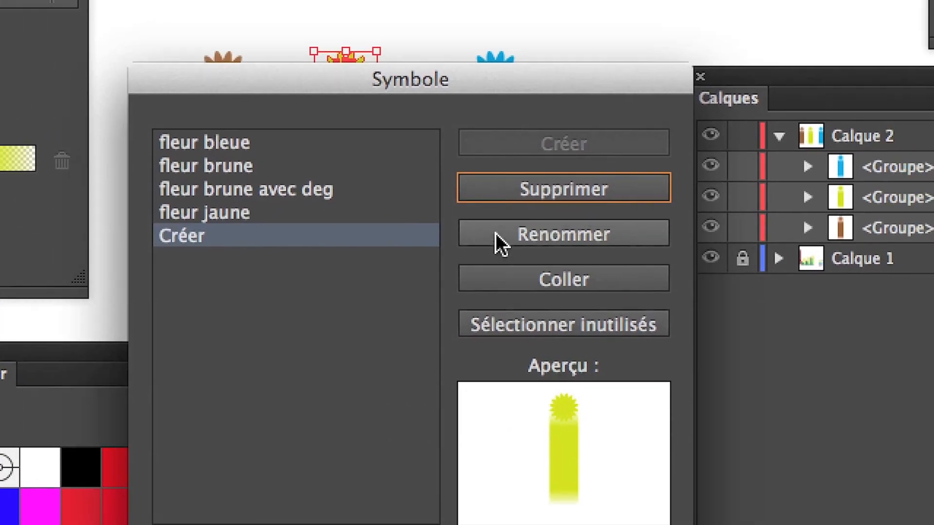
left_click(553, 228)
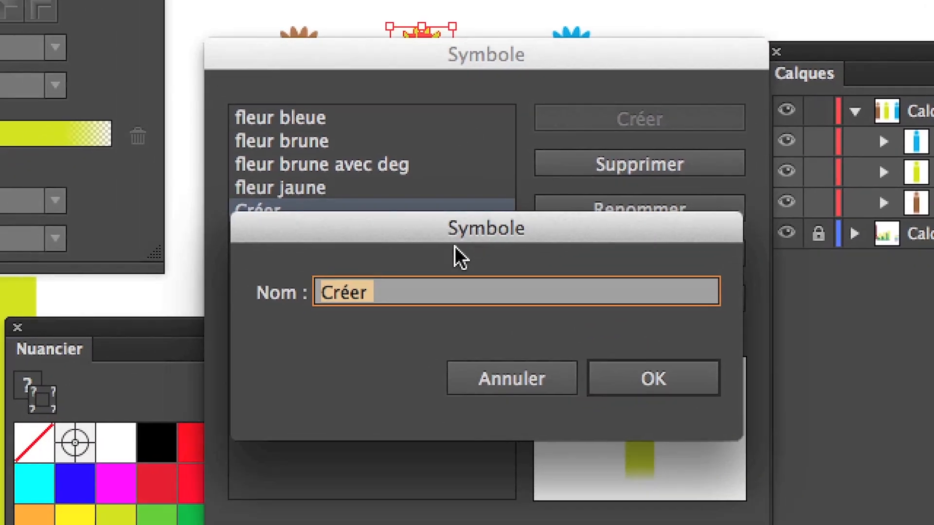
type("fleur jaune ave")
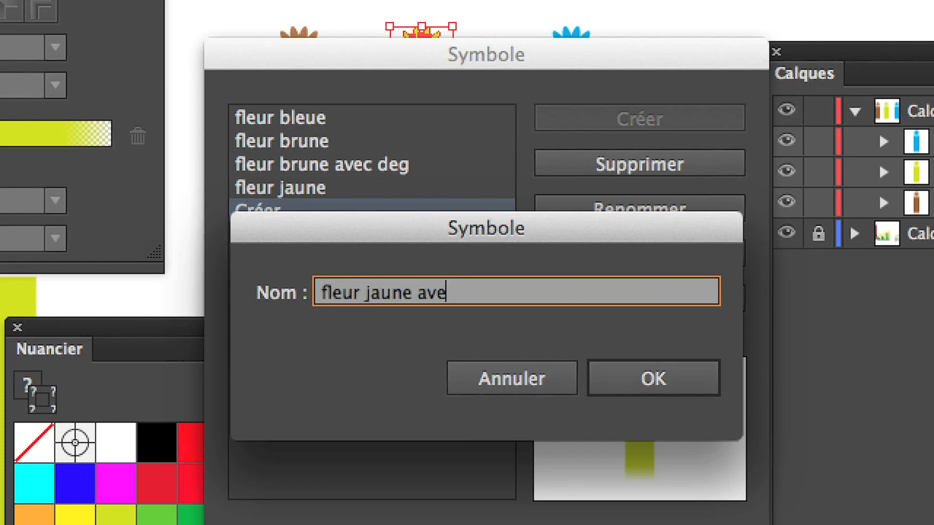
type("c deg")
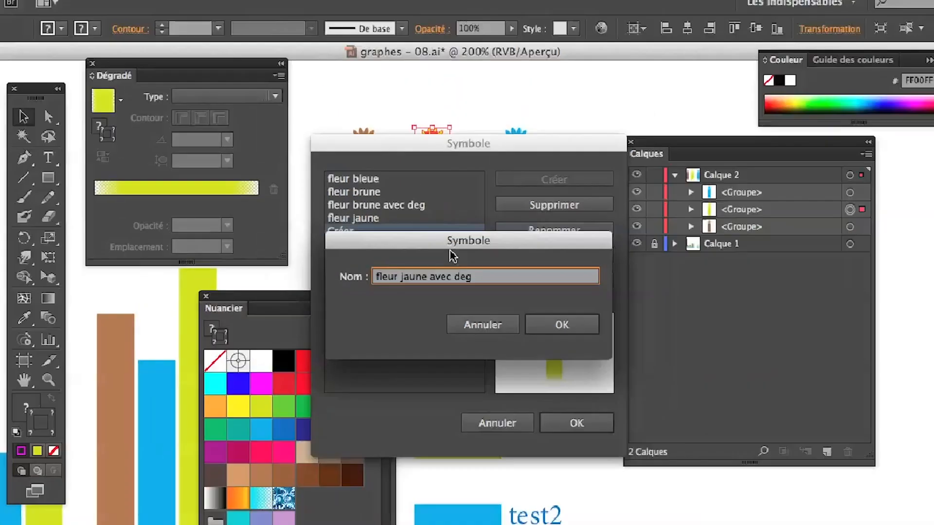
key("Return")
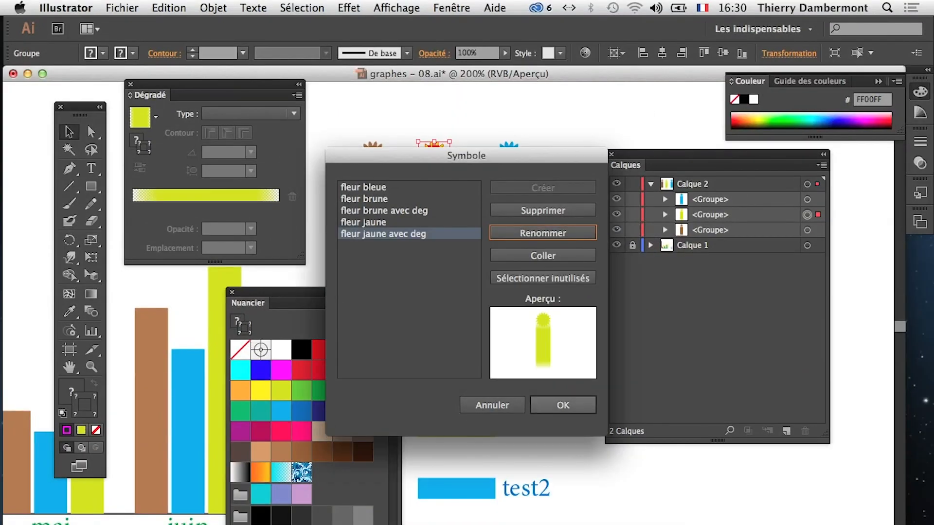
key("Return")
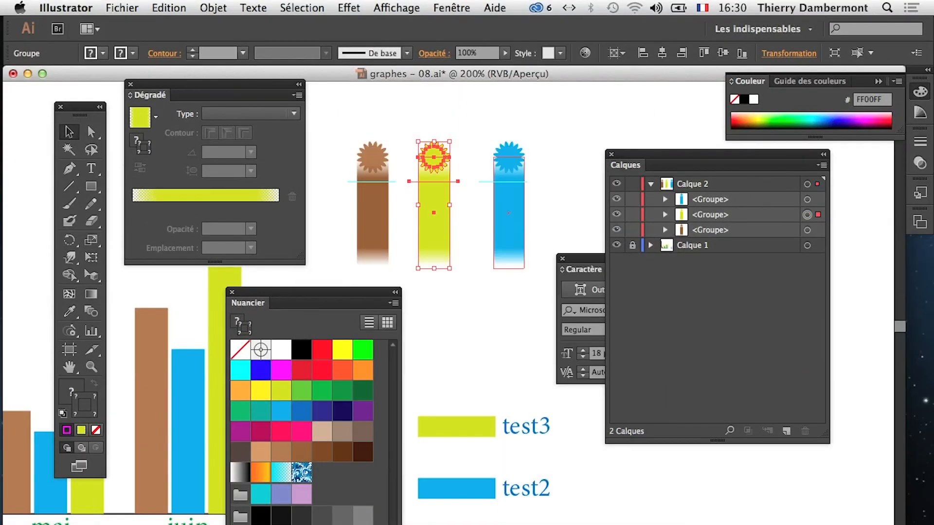
Create a graph design from the grouped blue flower bar and name it "fleur bleue avec deg"
left_click_drag(505, 127, 534, 196)
left_click(213, 8)
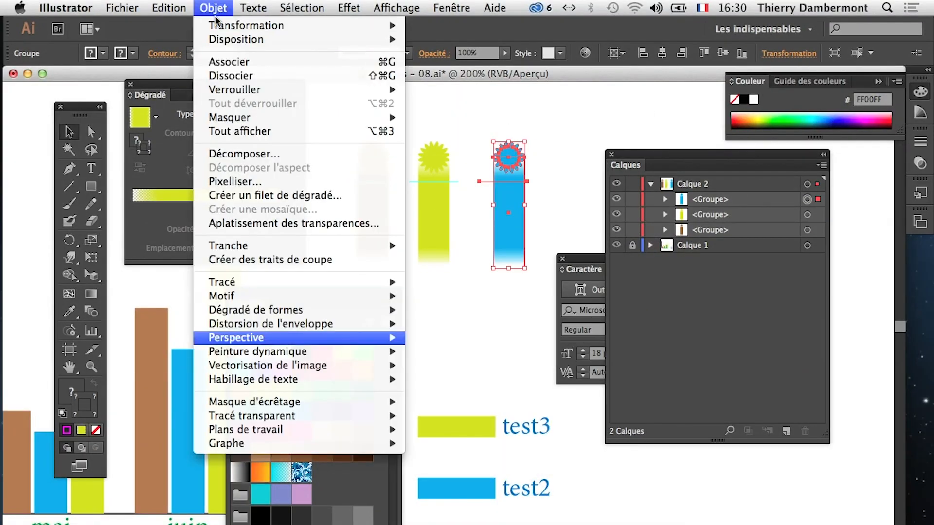
mouse_move(273, 444)
left_click(451, 473)
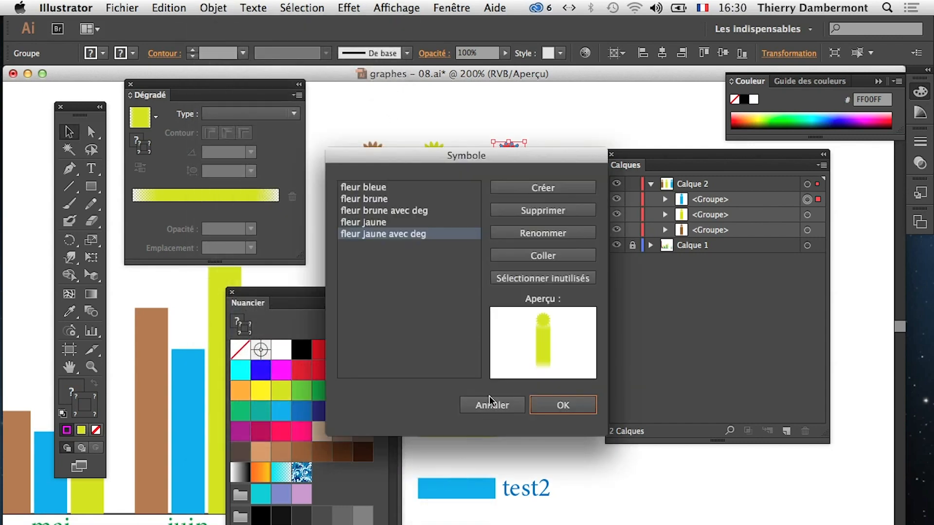
left_click(524, 188)
left_click(531, 233)
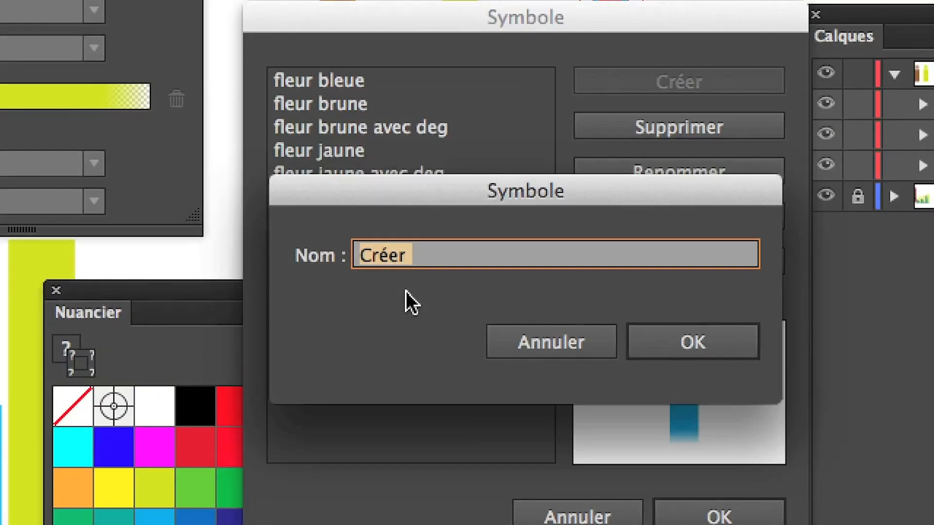
type("fleur bleue avec deg")
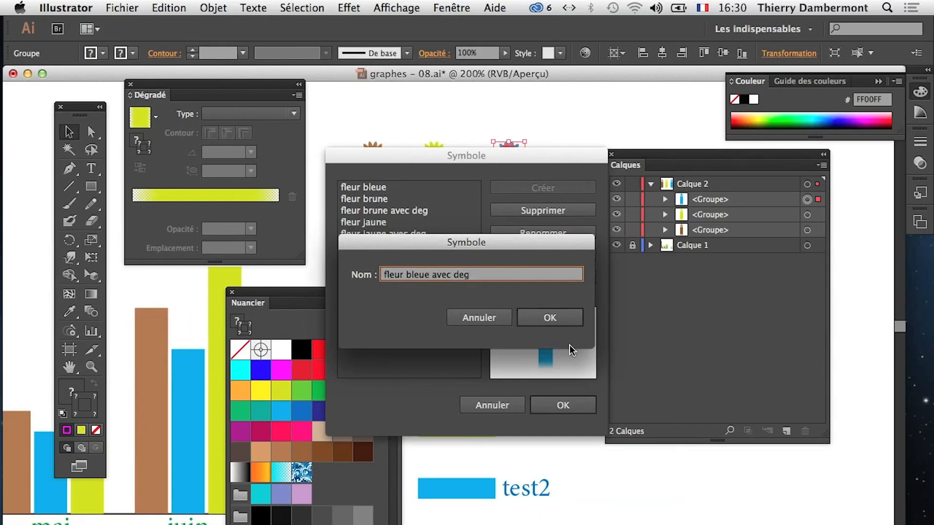
left_click(555, 320)
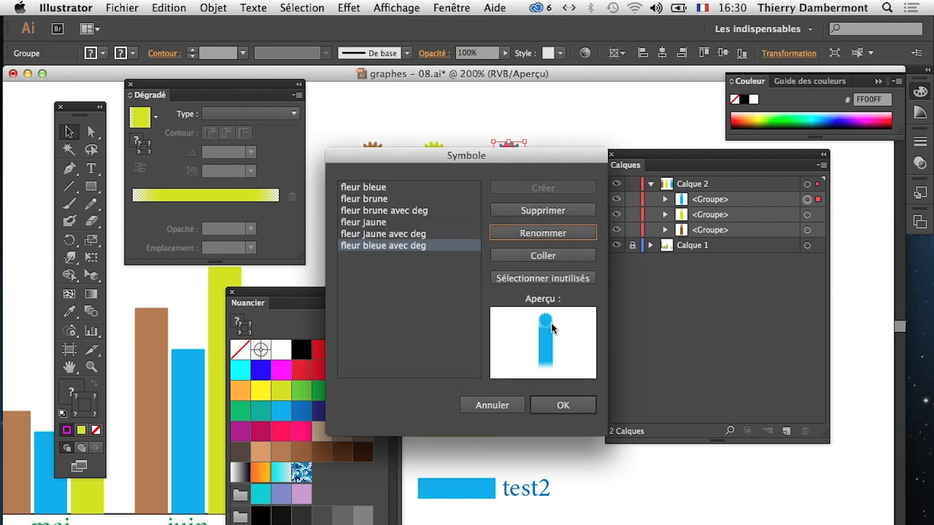
left_click(570, 401)
Save the document as graphes - 09.ai with the default Illustrator options and clear the selection
left_click(122, 7)
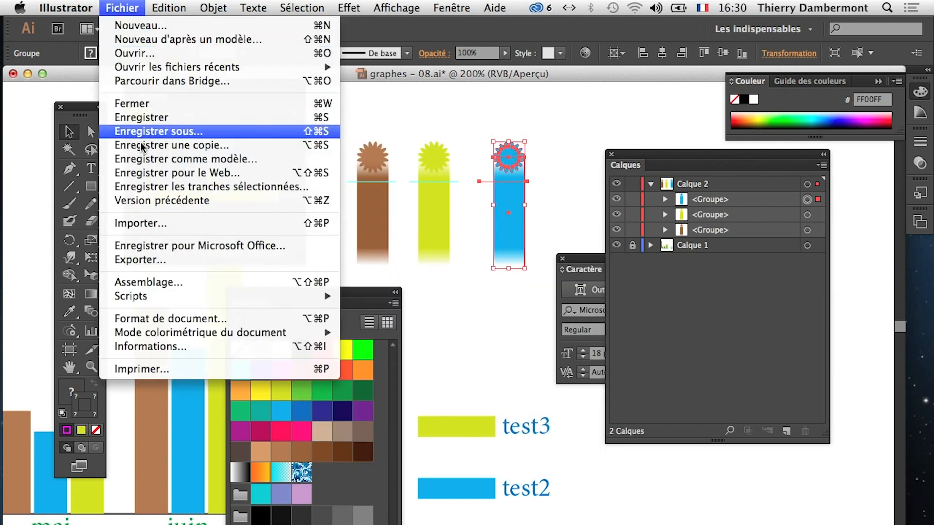
left_click(141, 127)
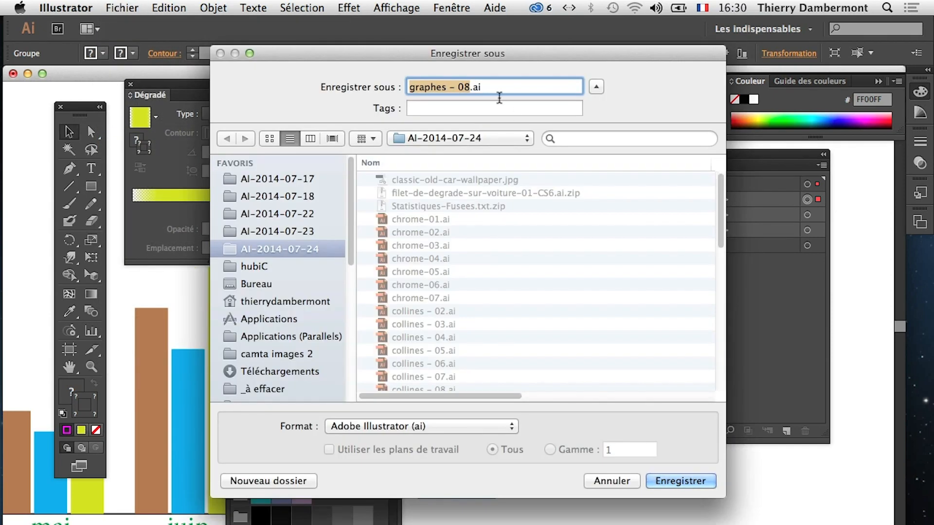
left_click(463, 87)
key("Delete")
type("9")
left_click(690, 481)
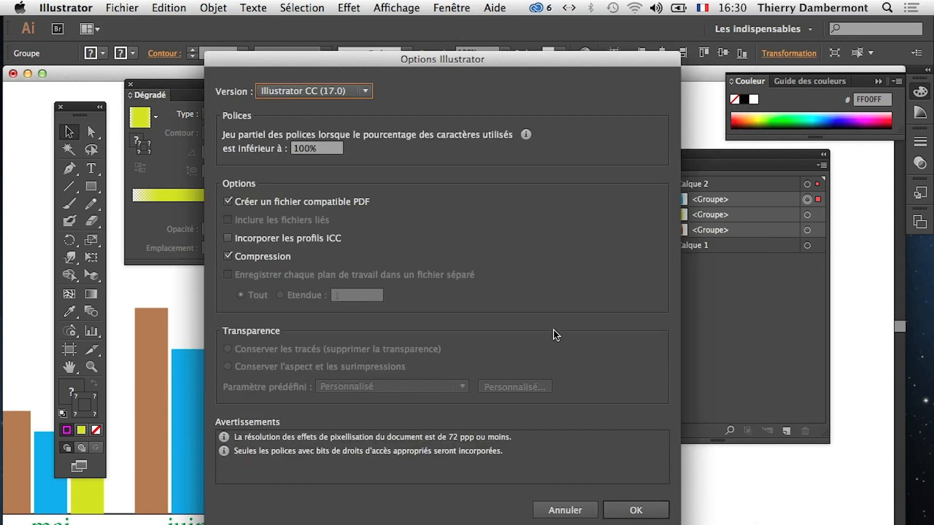
left_click(643, 510)
left_click(593, 458)
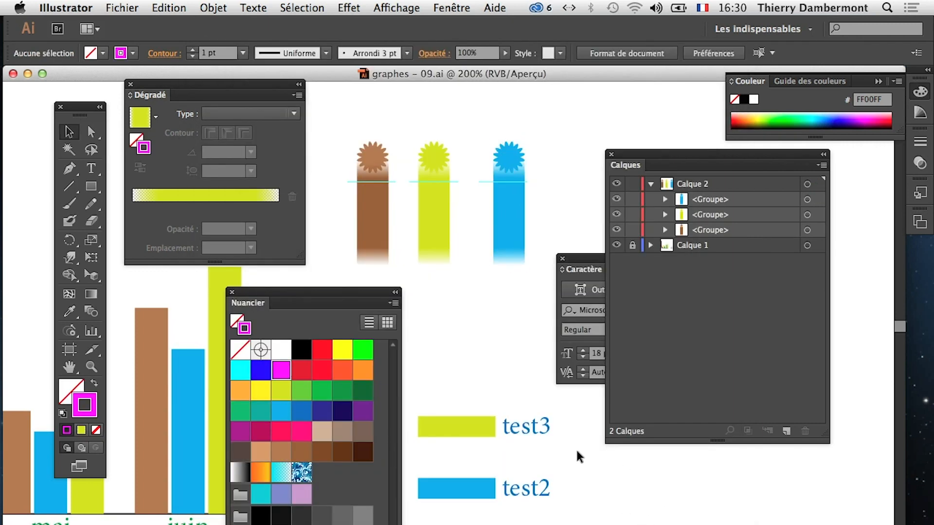
Collapse, hide and lock Calque 2, and unlock Calque 1 and make it the active layer
left_click(492, 459, "alt")
left_click(471, 442, "alt")
left_click(471, 417, "alt")
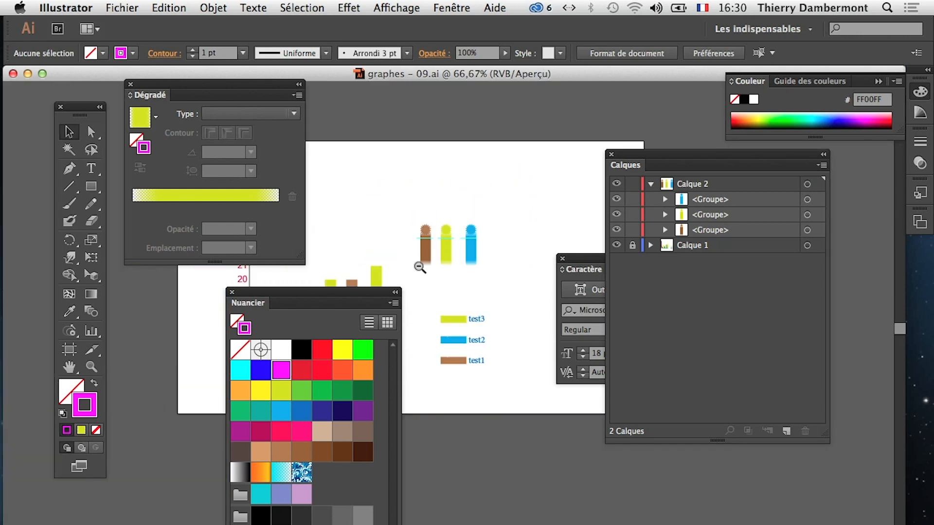
left_click(419, 261, "alt")
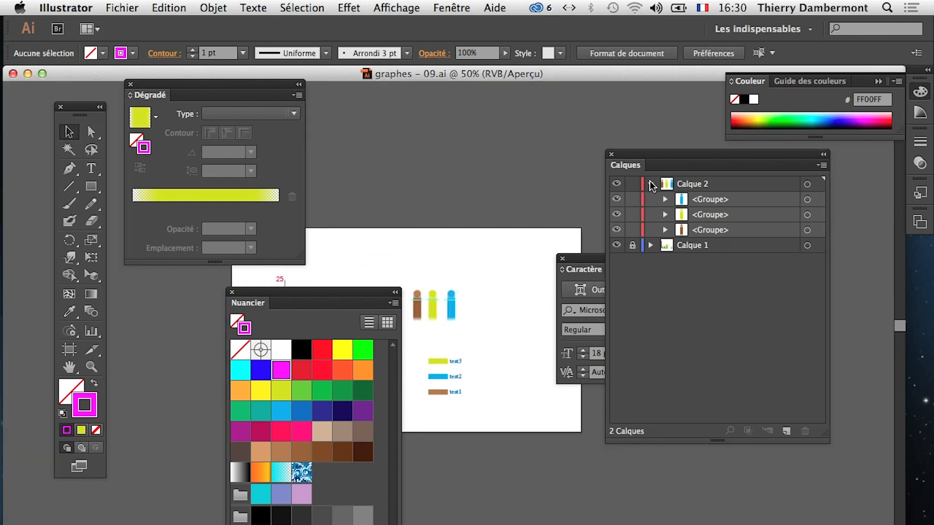
left_click(650, 184)
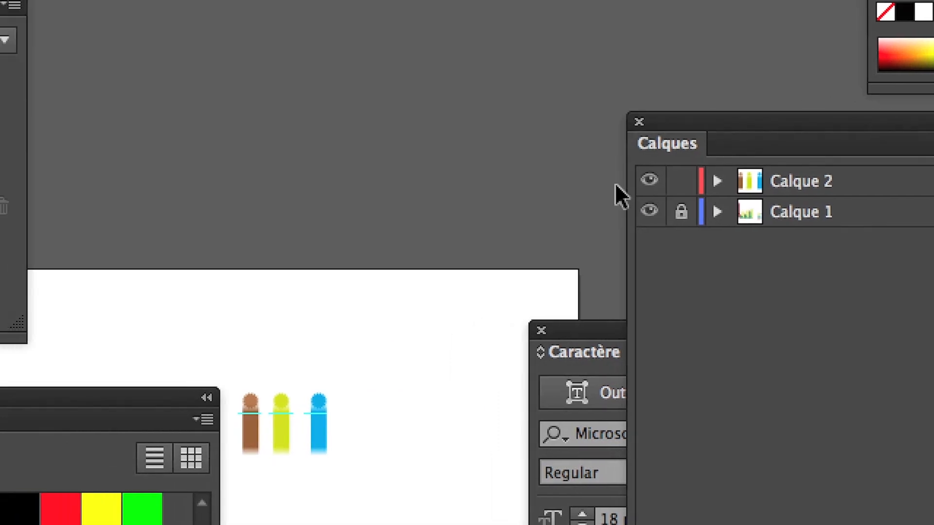
left_click(616, 183)
left_click(649, 169)
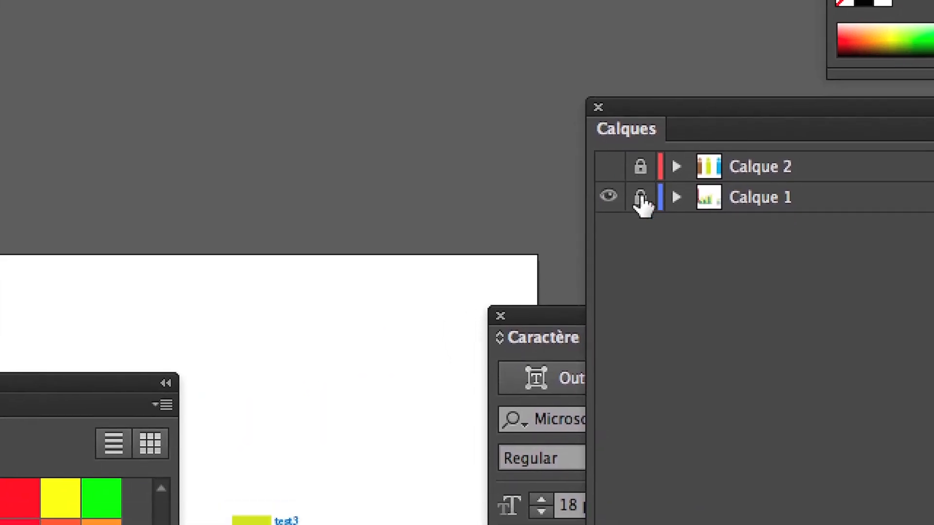
left_click(649, 200)
left_click(762, 202)
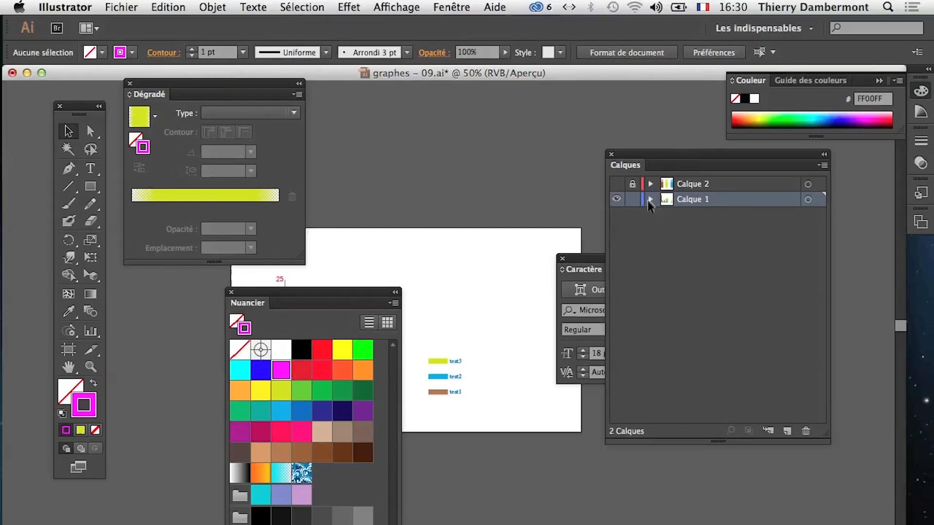
Directly select the three brown test1 bars inside the chart, leaving the other series unselected
left_click_drag(410, 253, 503, 128)
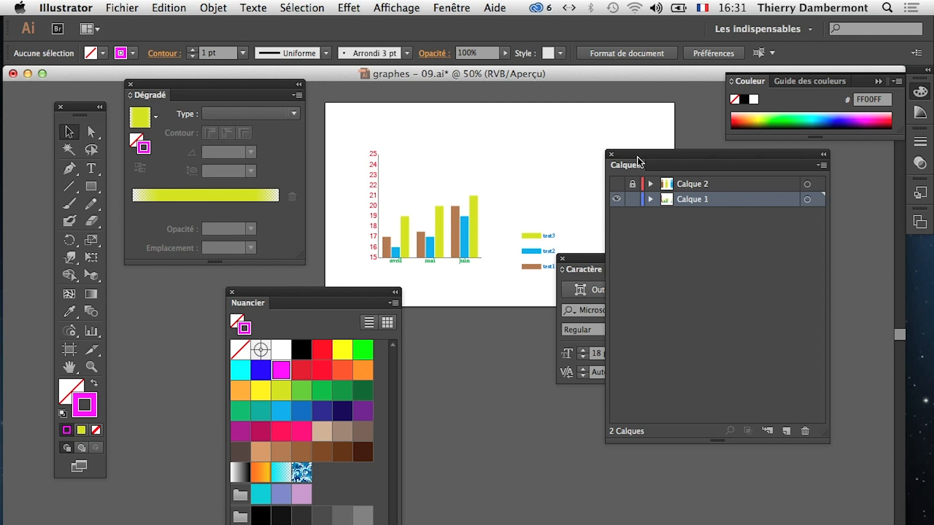
left_click(401, 241)
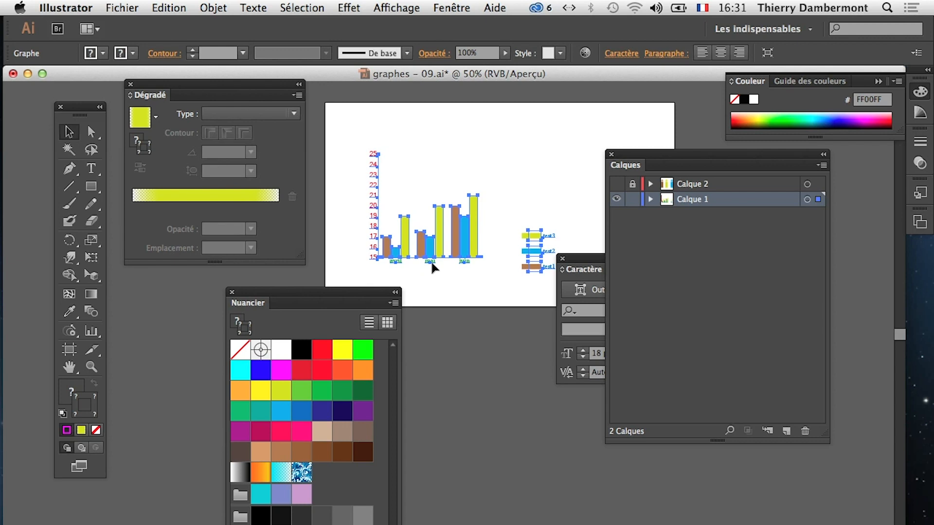
key("super+plus")
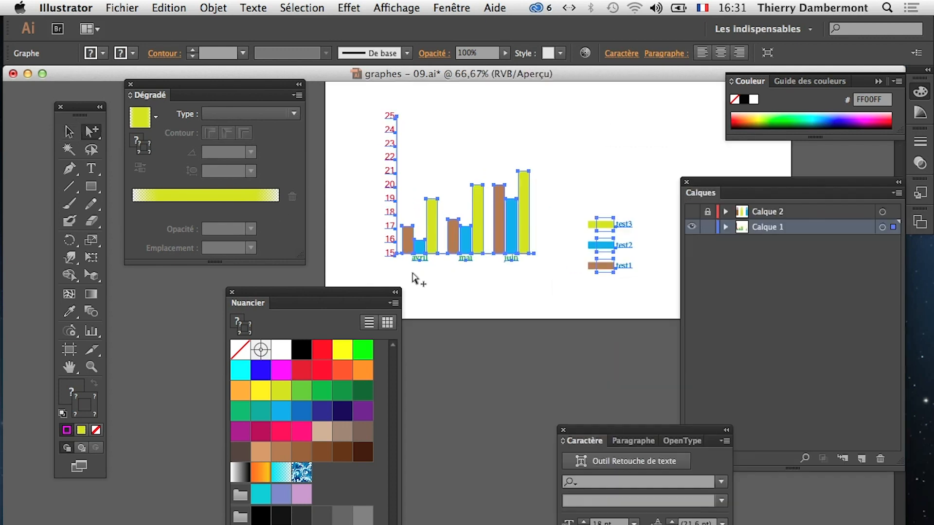
left_click(430, 272)
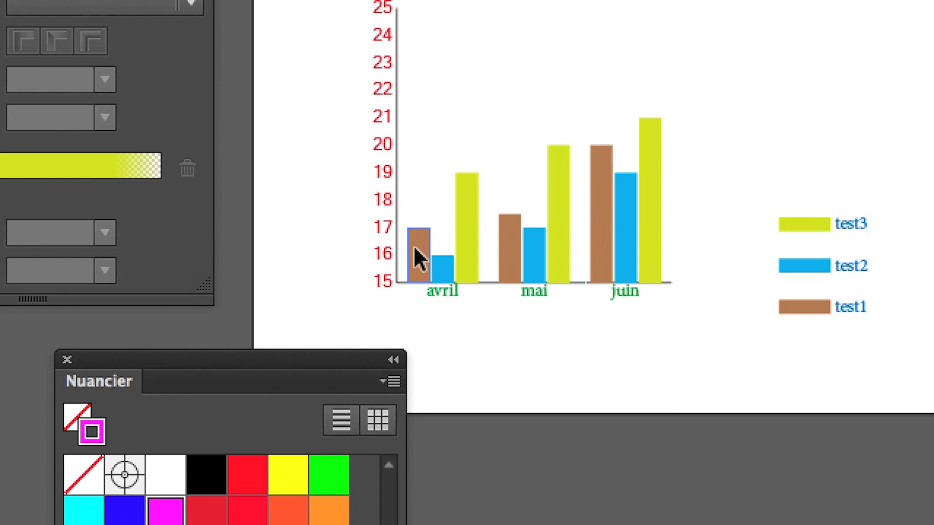
left_click(383, 207)
left_click(419, 260, "alt")
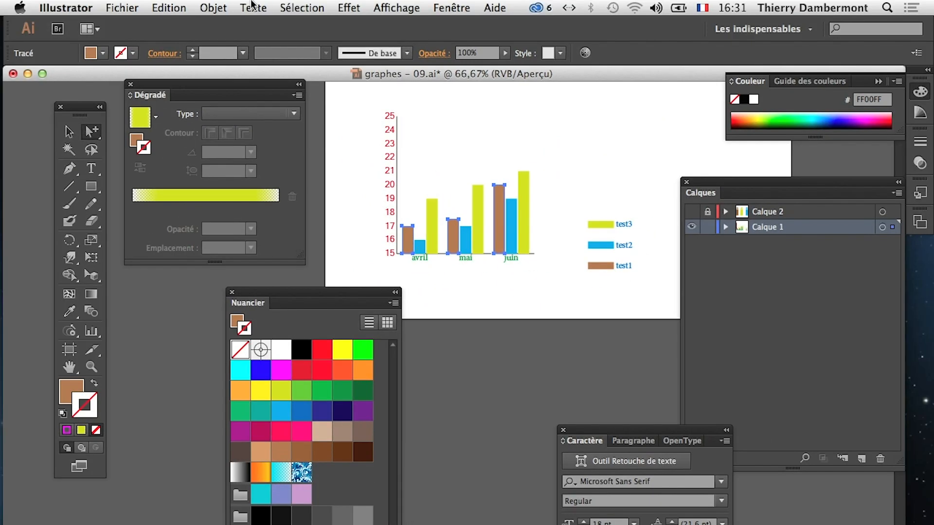
Apply the column design "fleur brune avec deg" to the brown bars with Proportion verticale scaling
left_click(213, 8)
mouse_move(358, 443)
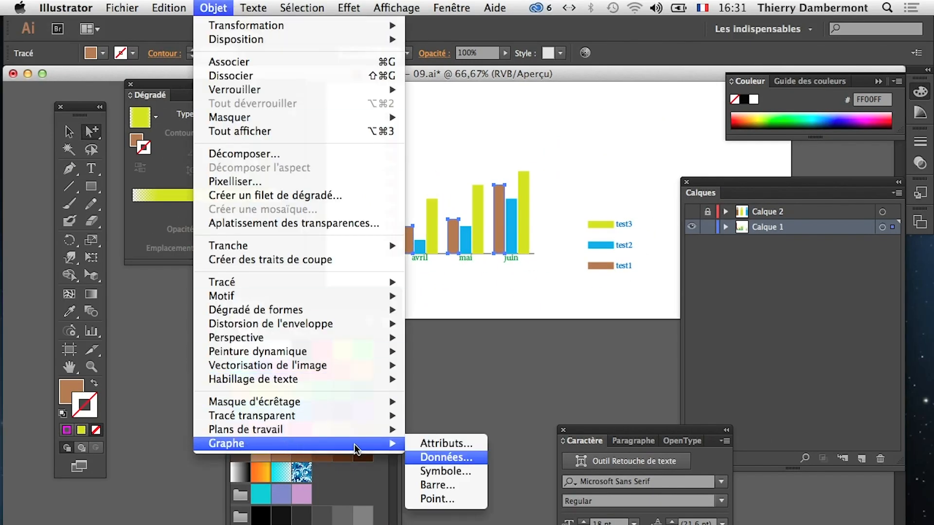
left_click(438, 485)
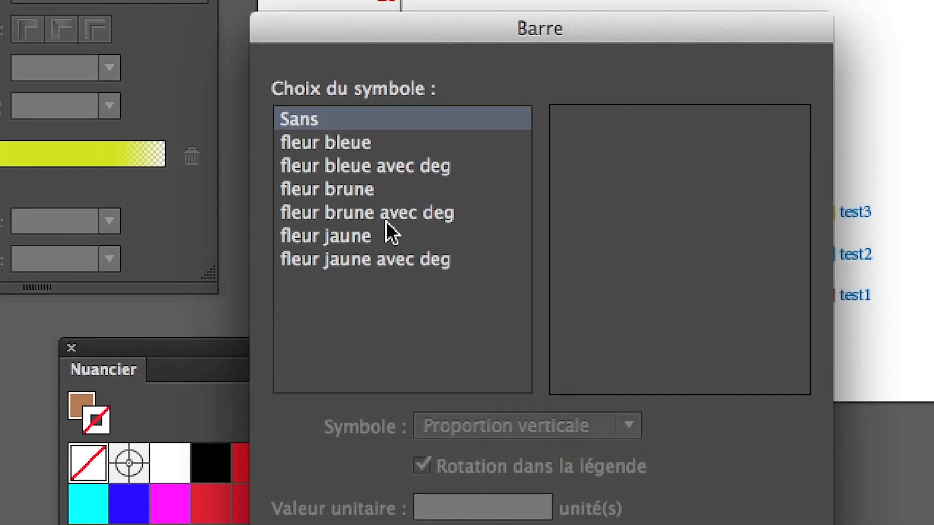
left_click(386, 217)
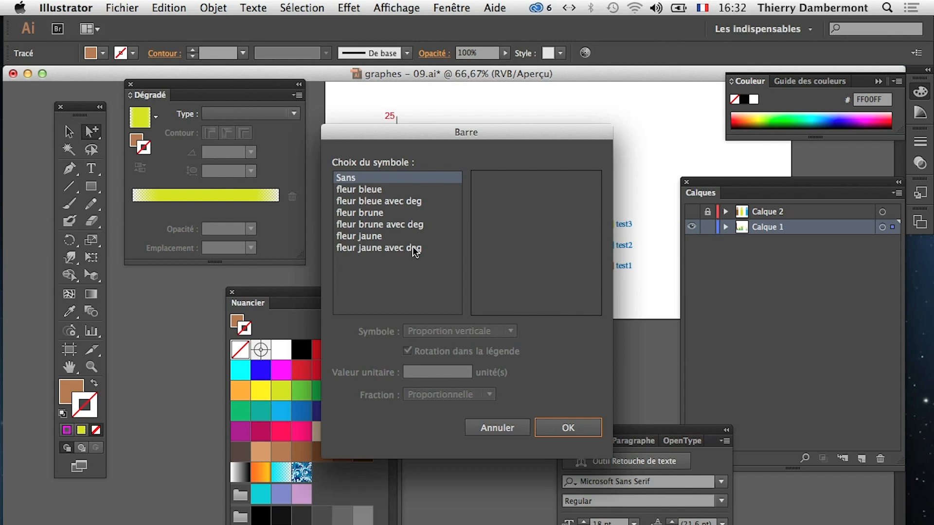
left_click(374, 215)
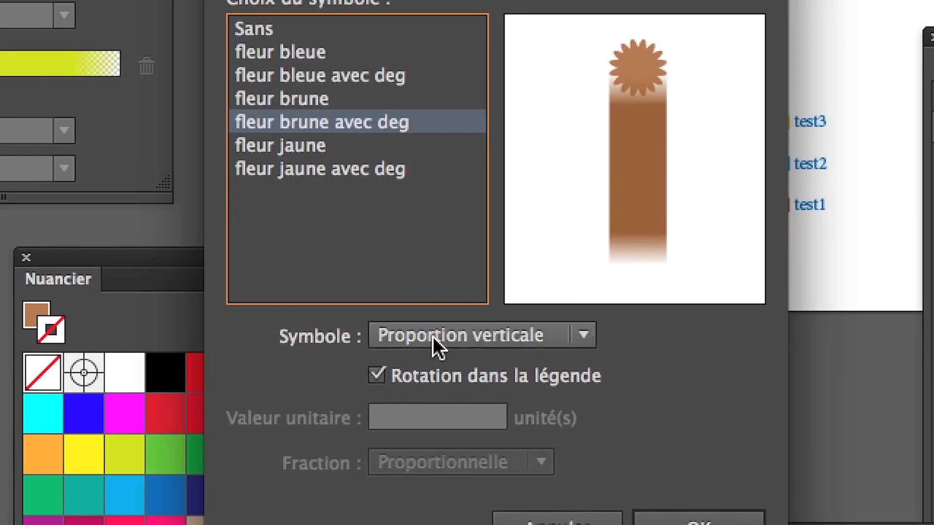
left_click(435, 331)
left_click(433, 337)
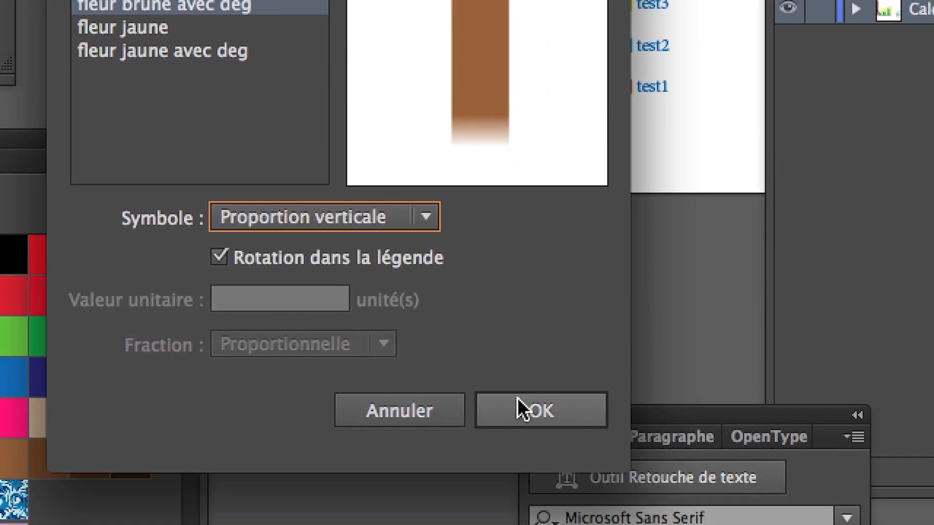
left_click(699, 520)
Examine closely how the flower design is scaled on the brown avril and mai bars
left_click(364, 144)
left_click(276, 48)
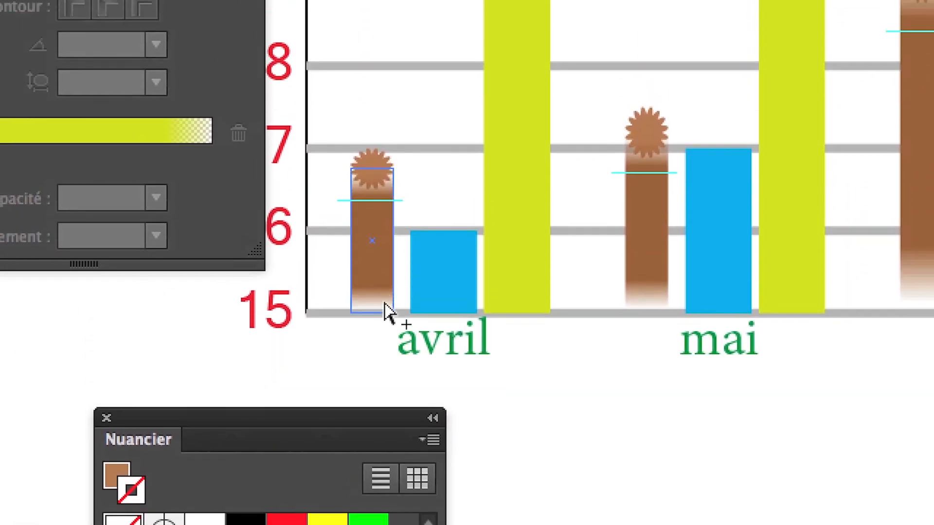
left_click(281, 295)
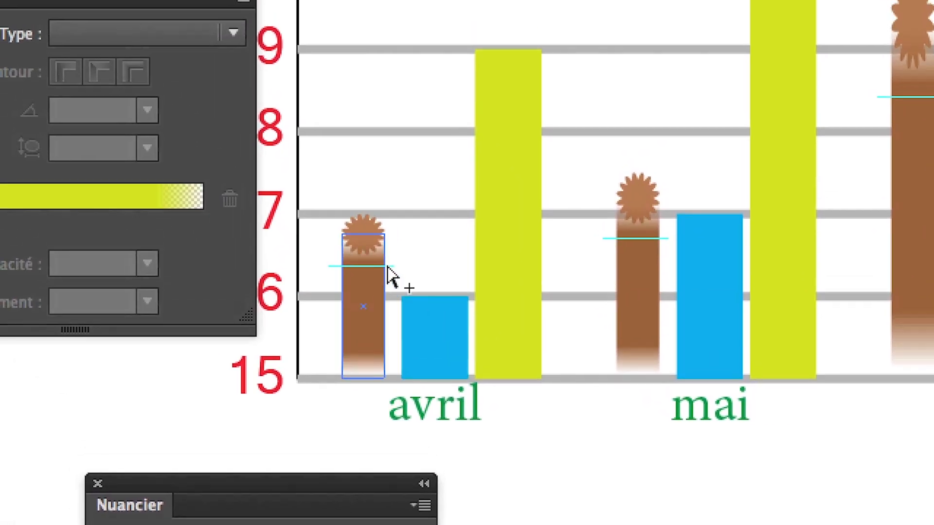
Directly select the three yellow bars inside the chart, leaving the brown and blue series unselected
left_click(393, 278)
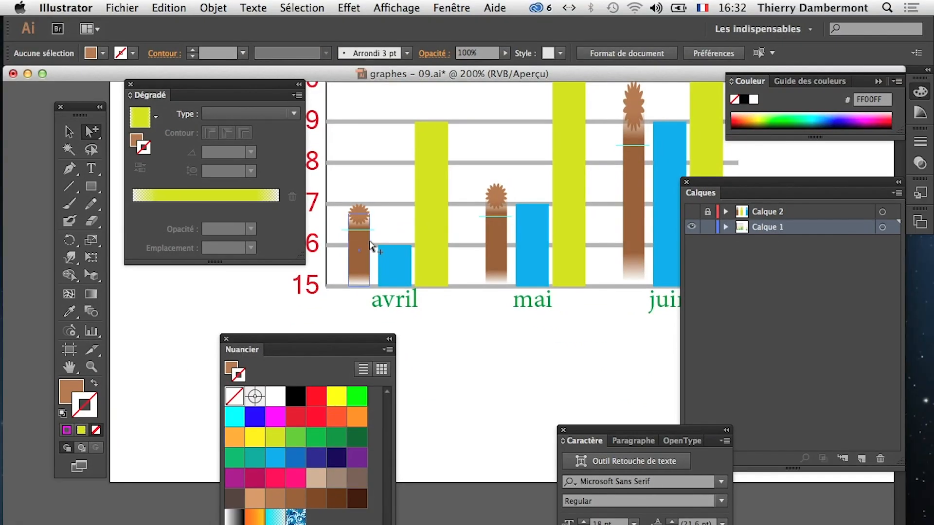
left_click(495, 233)
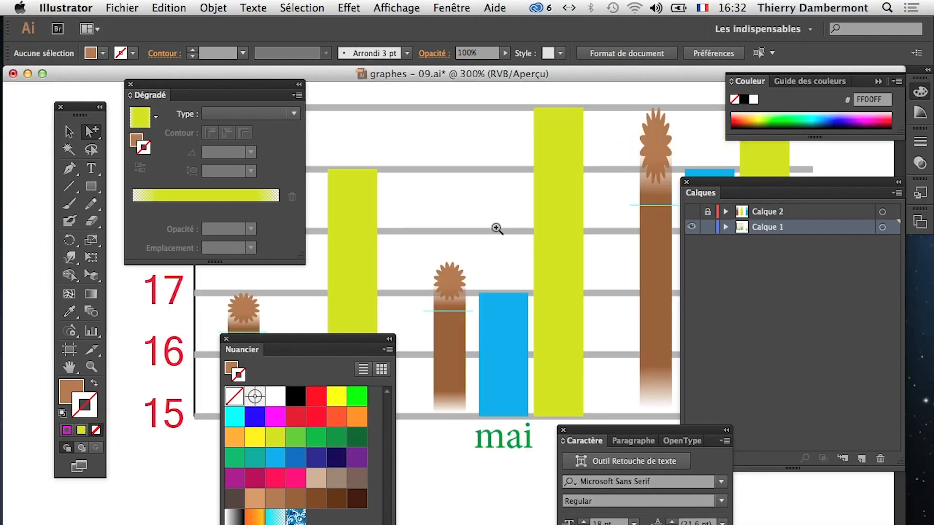
left_click(472, 338, "super")
left_click(460, 316, "super")
left_click(456, 313, "alt+super")
left_click(455, 312, "alt+super")
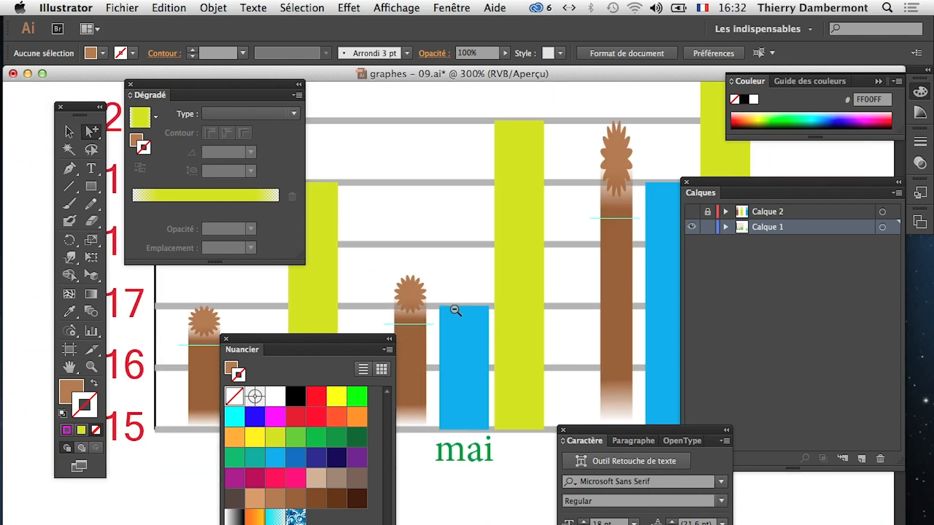
left_click(455, 311, "alt+super")
left_click_drag(378, 299, 412, 213)
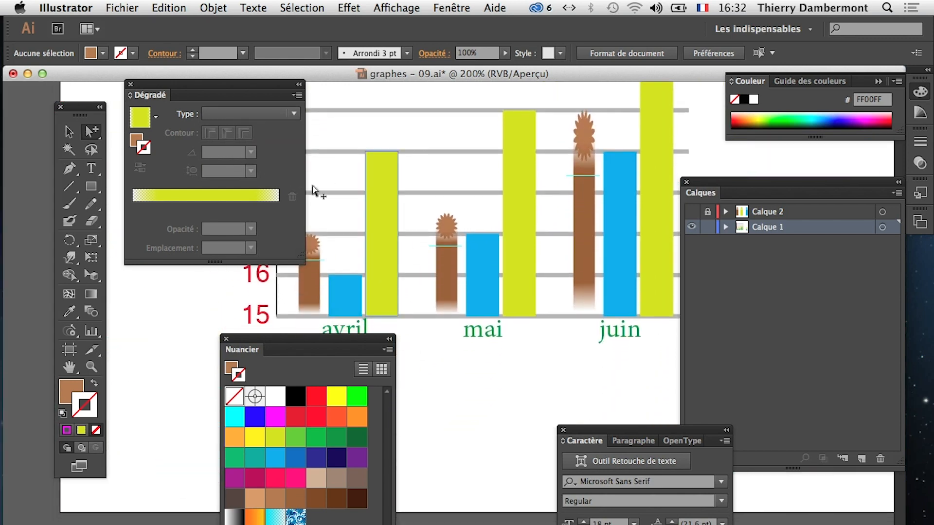
left_click(383, 216)
left_click(380, 215)
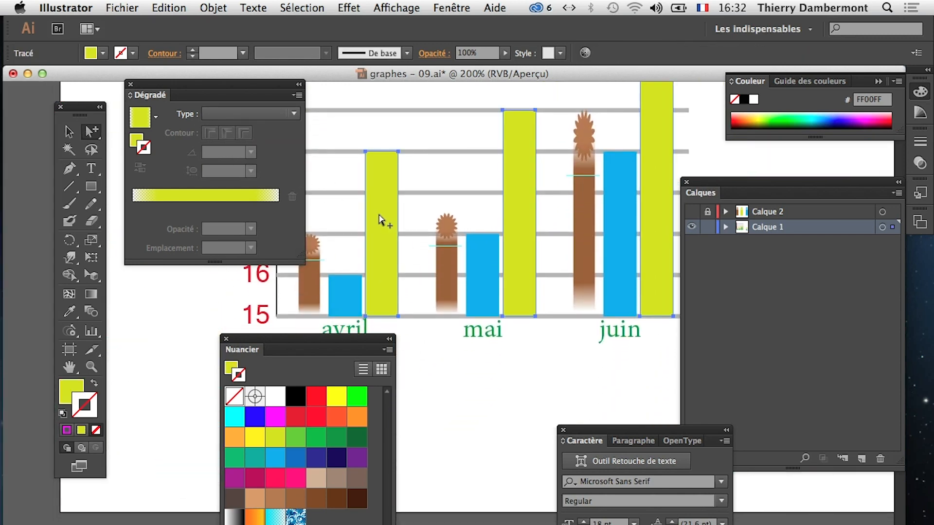
Apply the column design "fleur jaune avec deg" to the yellow bars with Proportion uniforme scaling
left_click(213, 8)
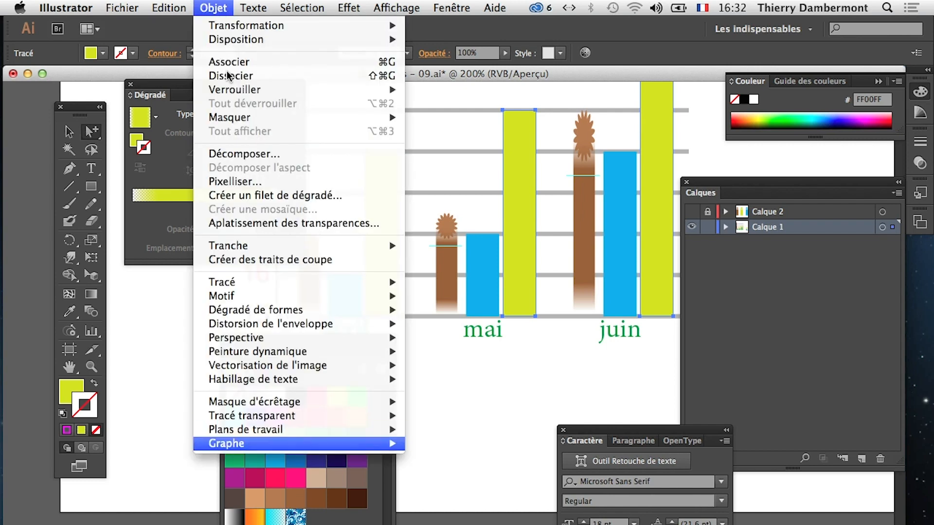
mouse_move(292, 444)
left_click(452, 485)
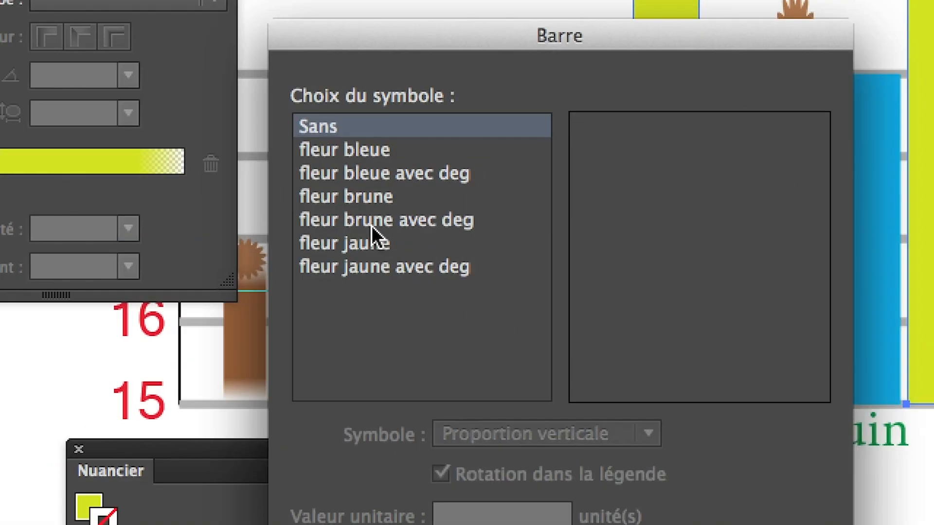
left_click(381, 248)
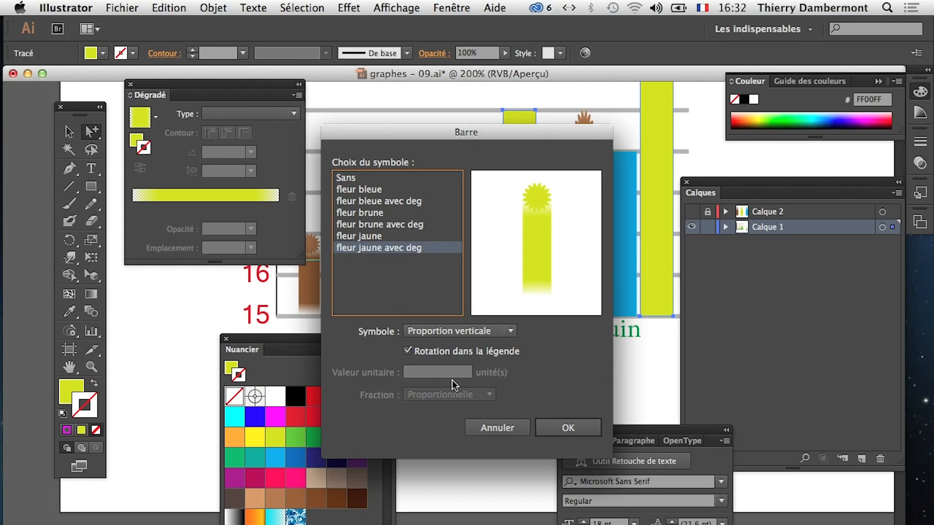
left_click(460, 330)
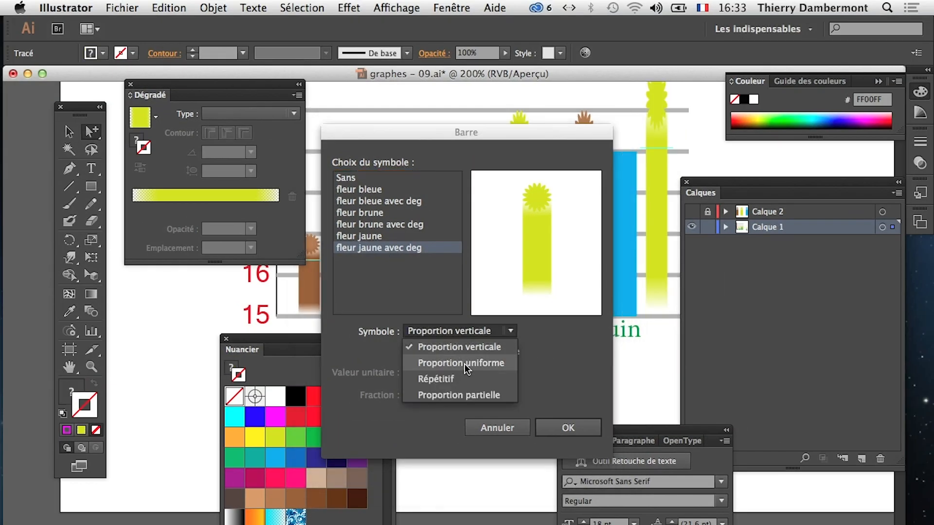
left_click(465, 363)
key("Return")
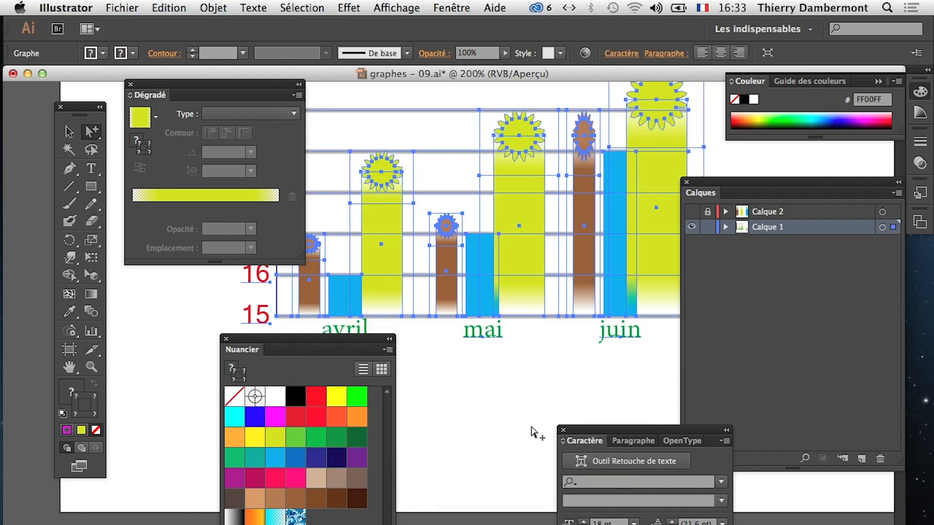
left_click(498, 422)
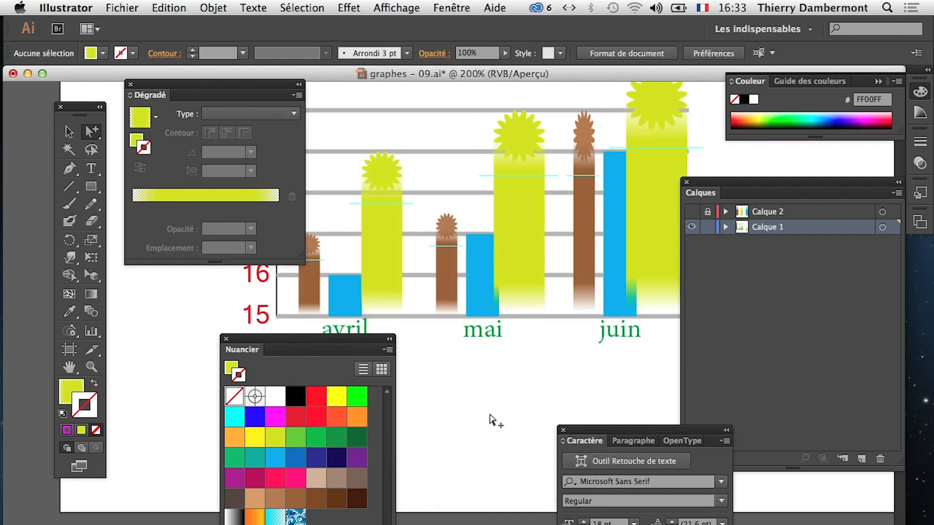
Select the whole brown flower series and set its column design scaling to Proportion uniforme
left_click(507, 302, "alt+super")
left_click_drag(444, 337, 506, 293)
left_click_drag(337, 305, 348, 285)
left_click(373, 255)
left_click(372, 256)
left_click(373, 256)
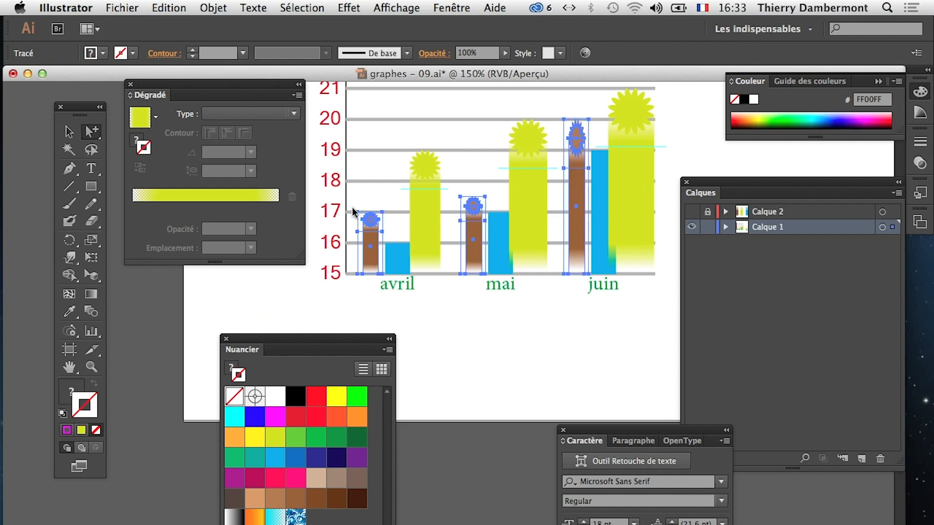
left_click(213, 7)
mouse_move(298, 444)
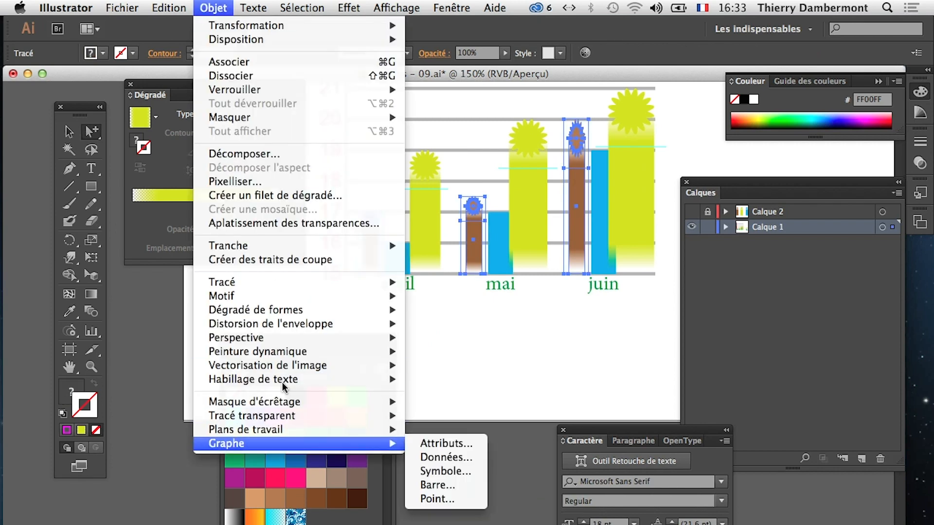
left_click(432, 479)
left_click(437, 331)
left_click(442, 360)
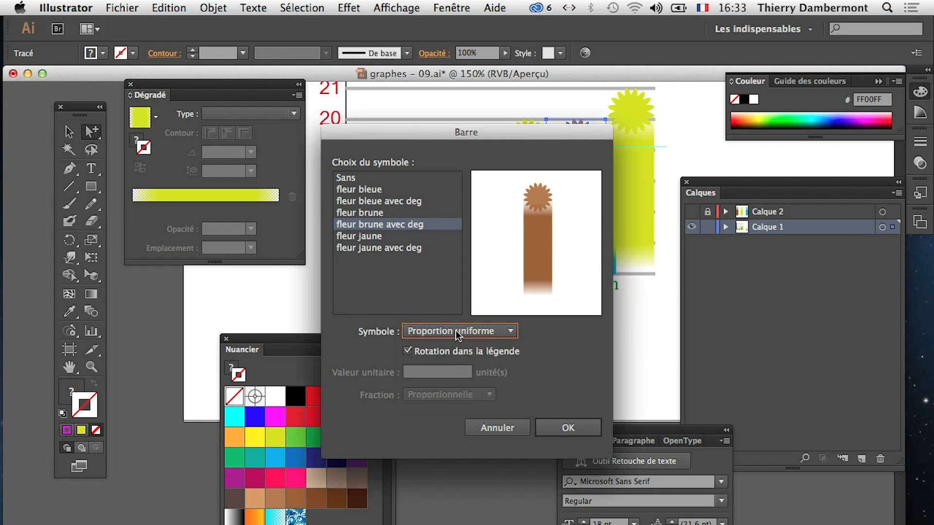
left_click(568, 427)
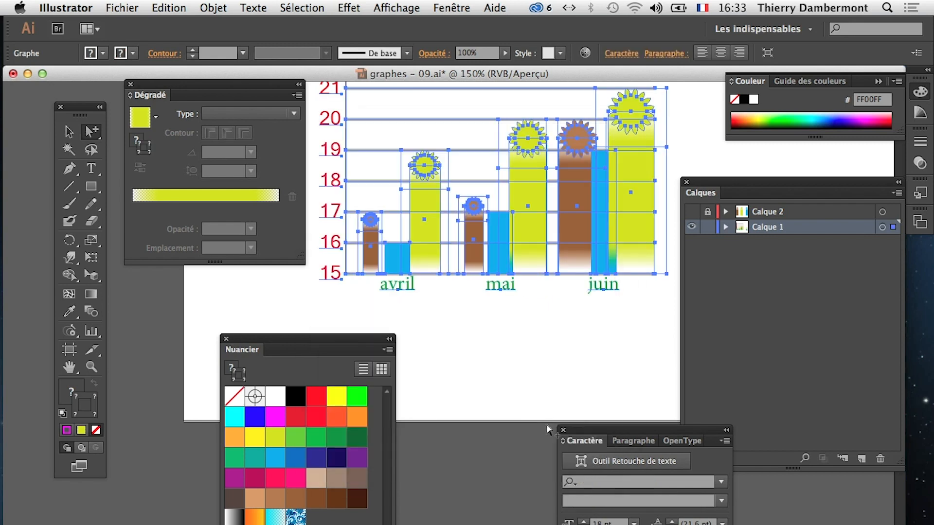
Select the three blue bars and apply the column design "fleur bleue avec deg" with Proportion uniforme scaling
left_click(396, 258)
left_click(397, 259)
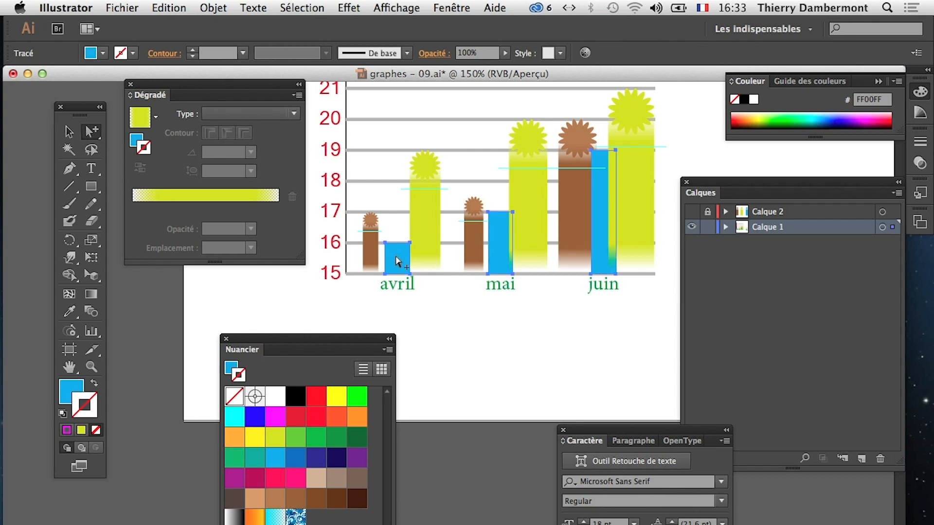
left_click(214, 8)
mouse_move(282, 443)
left_click(442, 483)
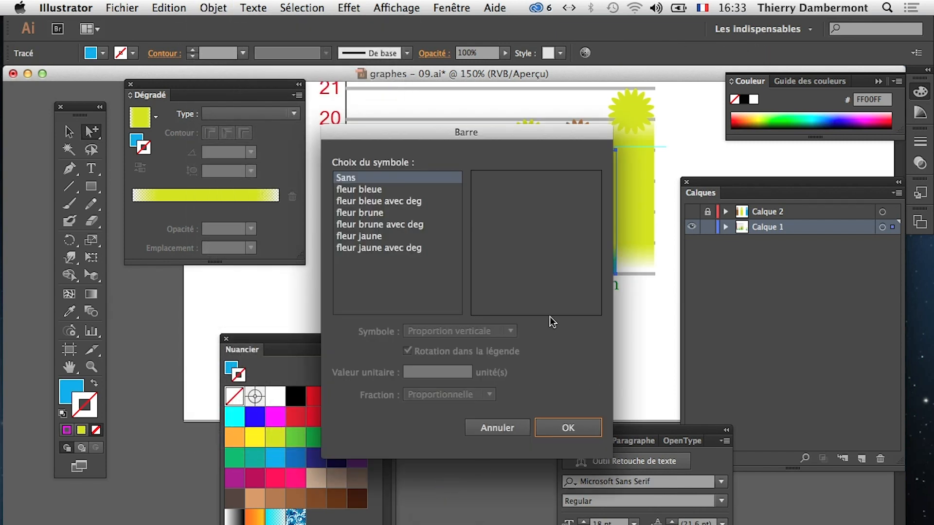
left_click(384, 202)
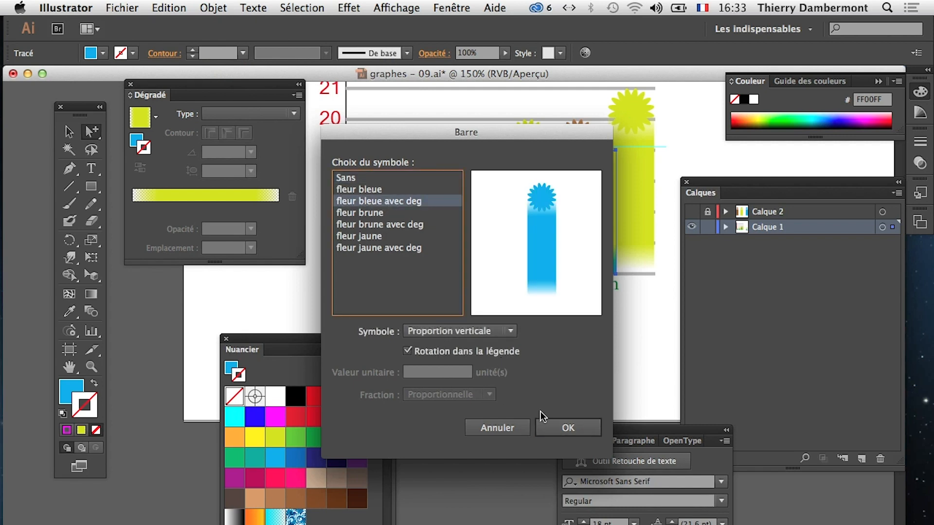
left_click(508, 331)
left_click(487, 363)
left_click(553, 433)
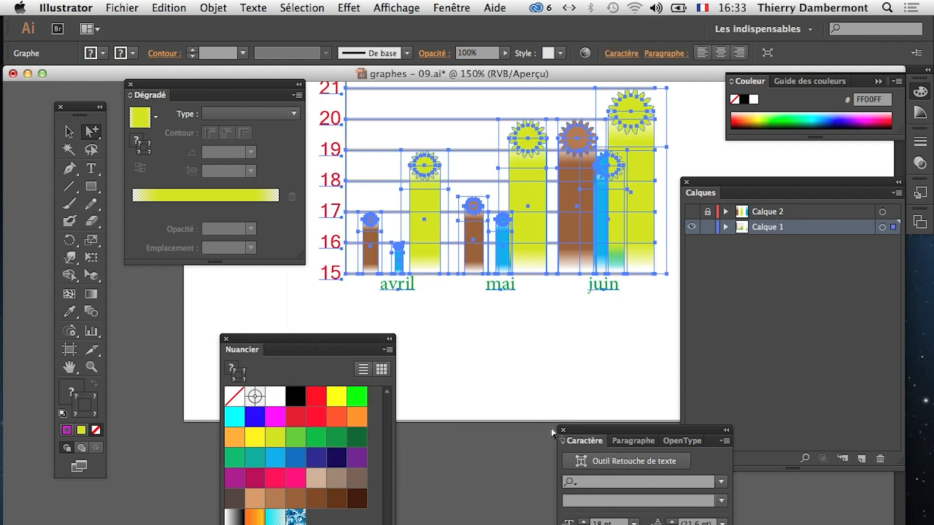
left_click(546, 419)
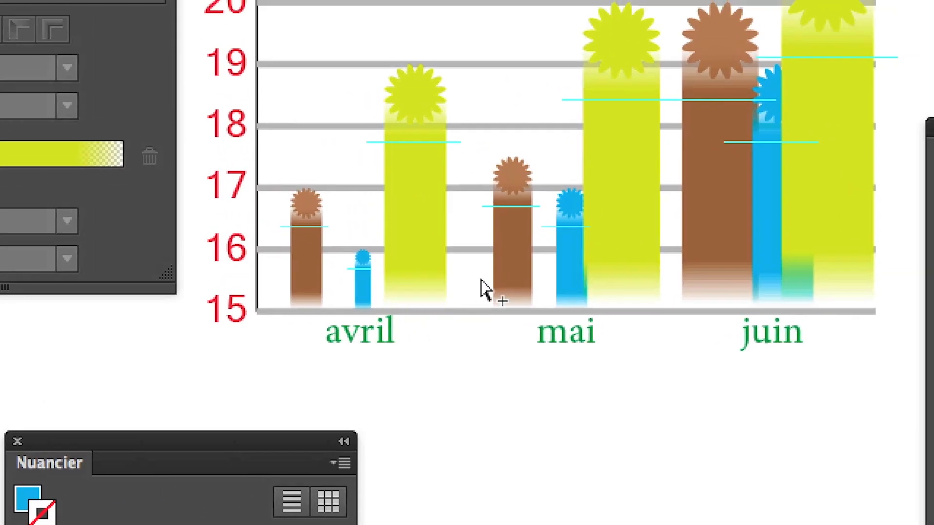
Select the brown flower series and change its column design scaling to Proportion partielle
left_click(797, 170)
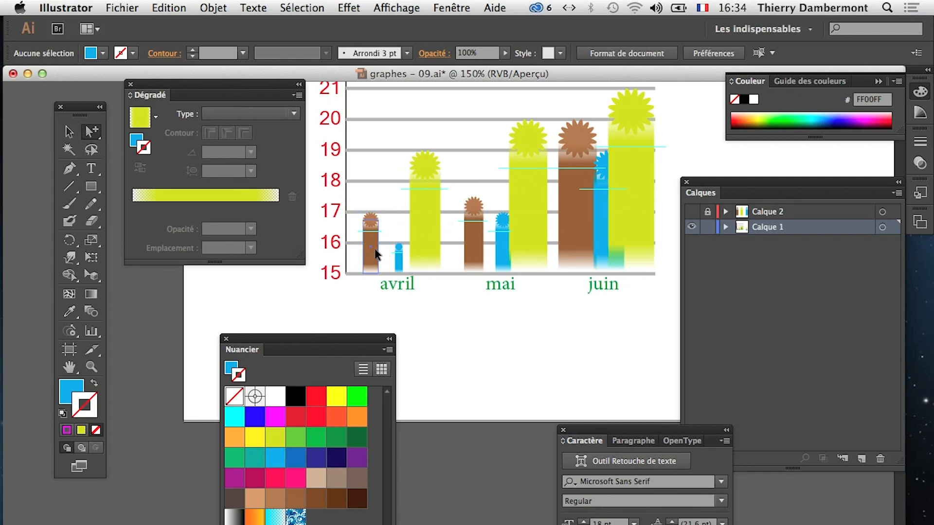
left_click(378, 253)
left_click(375, 257)
left_click(373, 260)
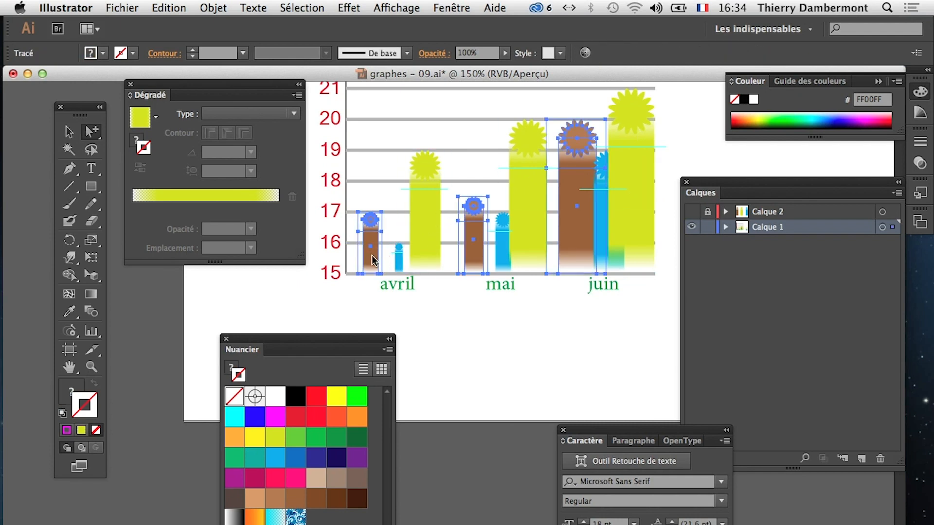
left_click(213, 8)
mouse_move(272, 443)
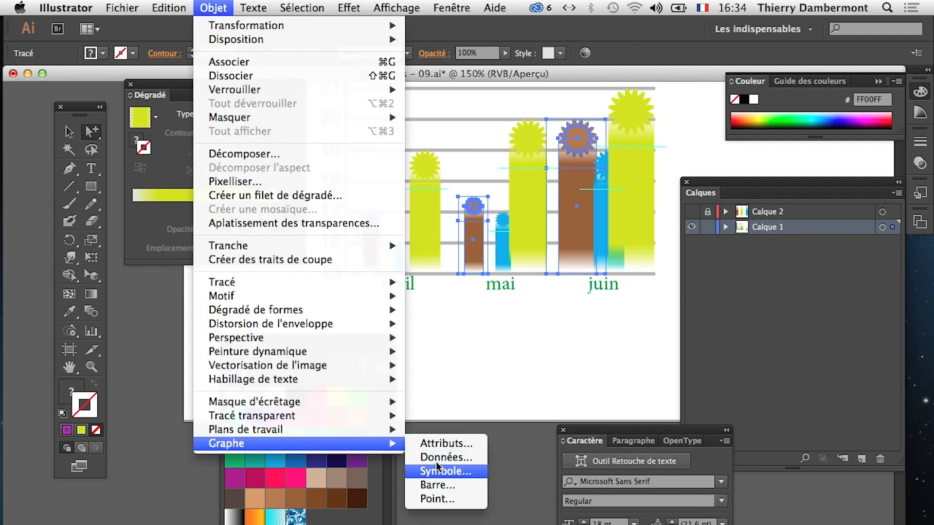
left_click(462, 486)
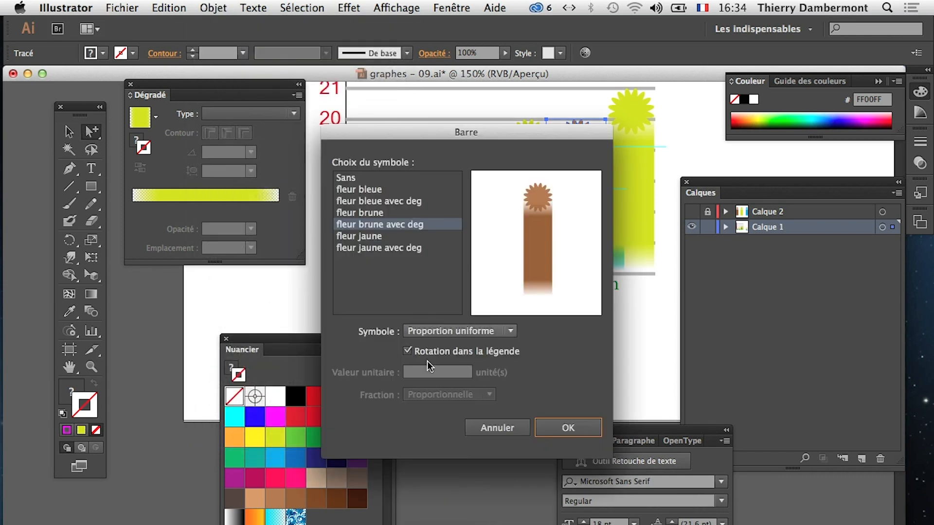
left_click(448, 331)
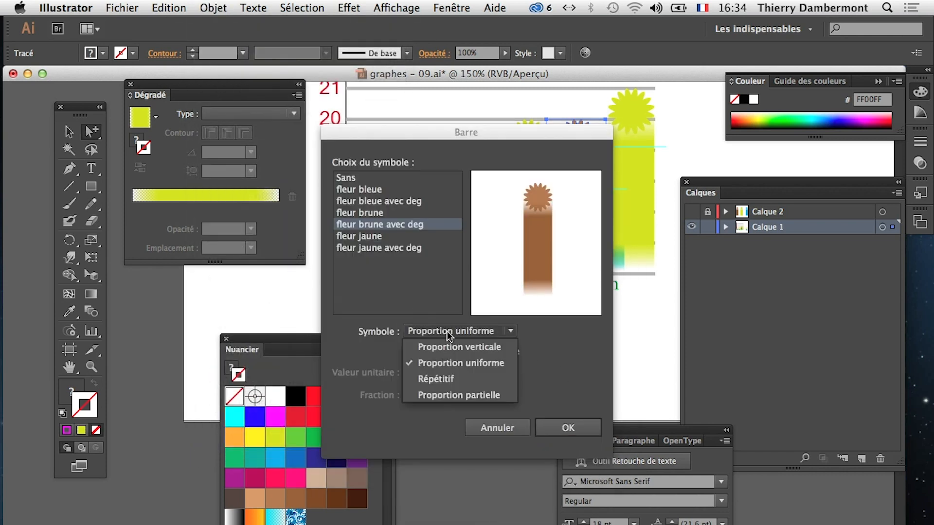
left_click(457, 392)
left_click(571, 430)
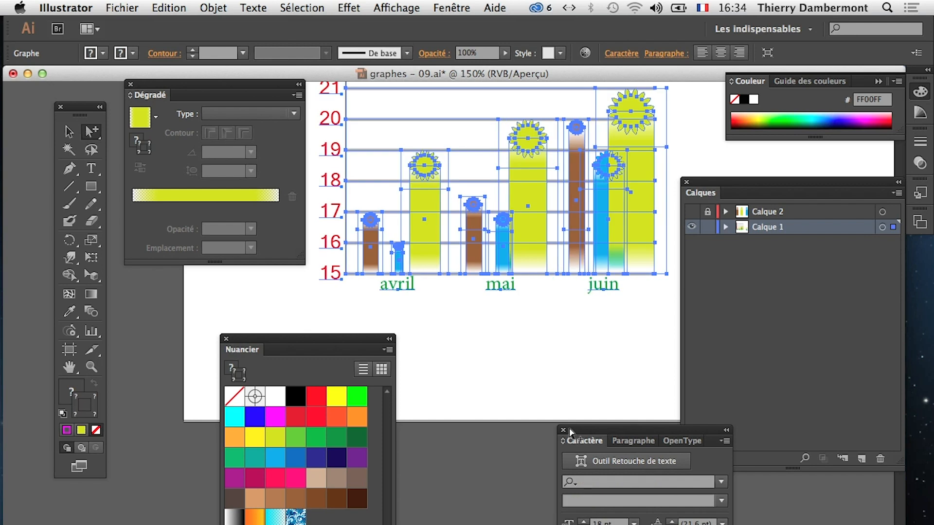
left_click(530, 379)
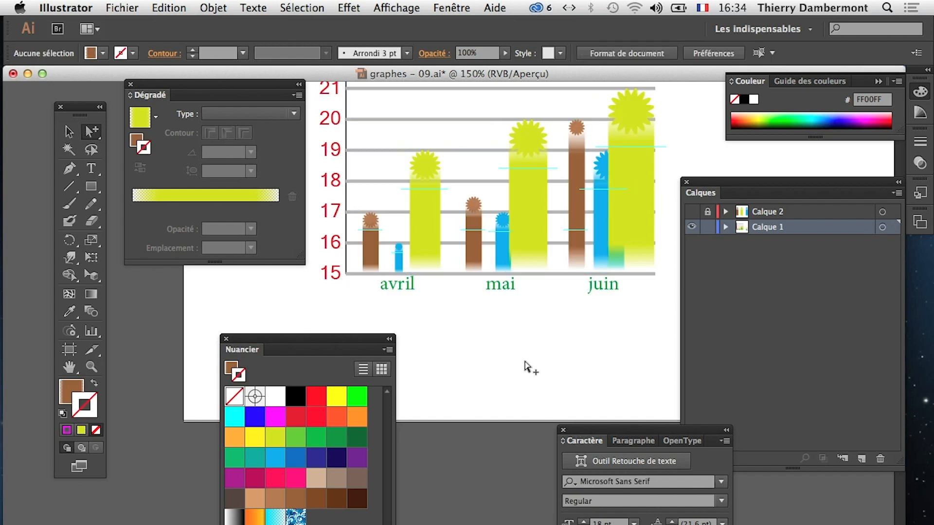
Select the blue flower series and change its column design scaling to Proportion partielle
left_click(399, 267)
left_click(399, 271)
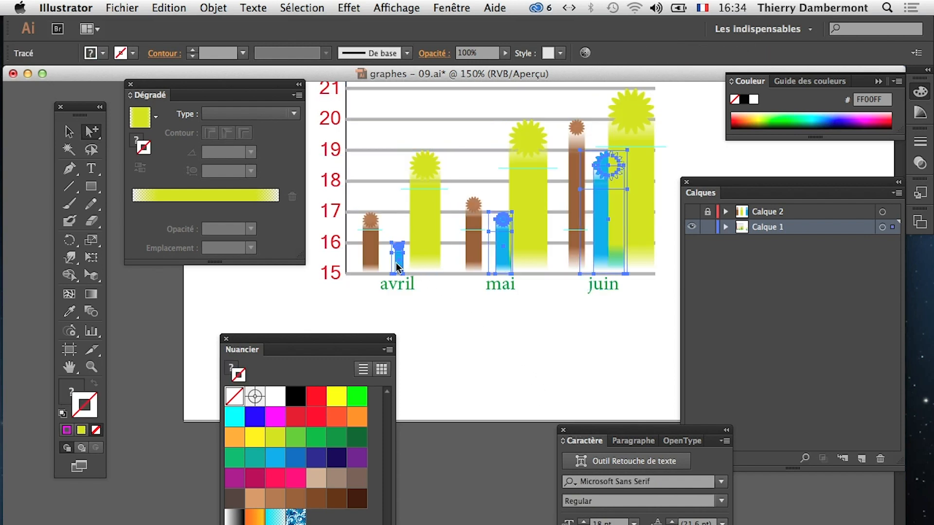
left_click(213, 8)
mouse_move(296, 443)
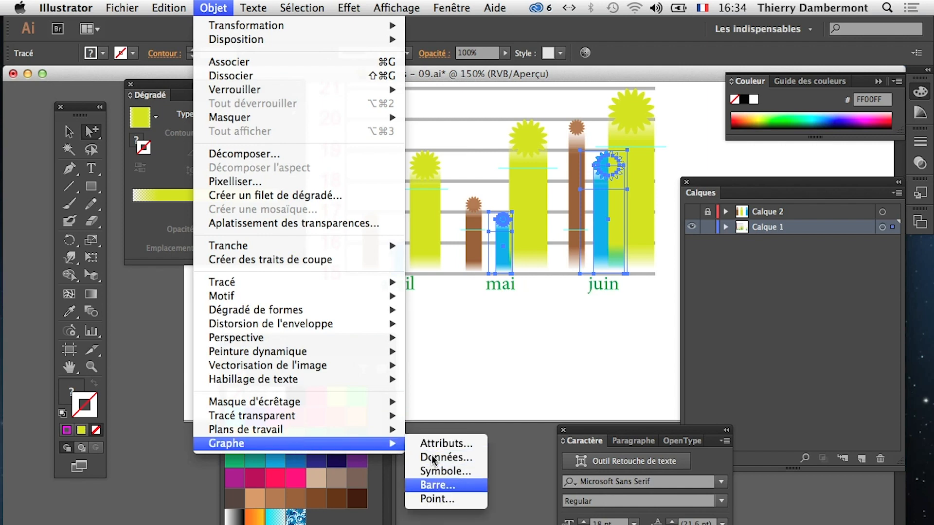
left_click(438, 485)
left_click(460, 331)
left_click(456, 392)
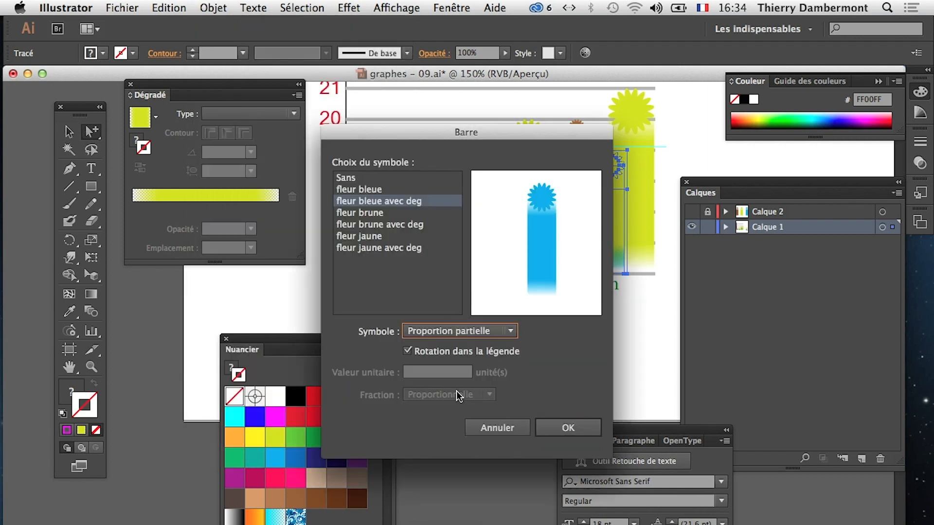
left_click(554, 429)
left_click(516, 387)
Select the yellow flower series and change its column design scaling to Proportion partielle
left_click(425, 263)
left_click(425, 263)
left_click(425, 263)
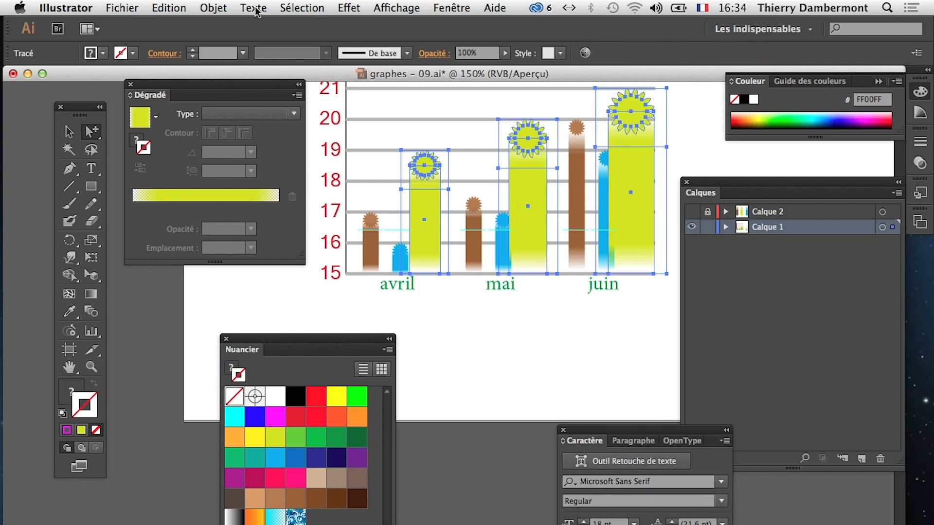
left_click(213, 8)
mouse_move(272, 444)
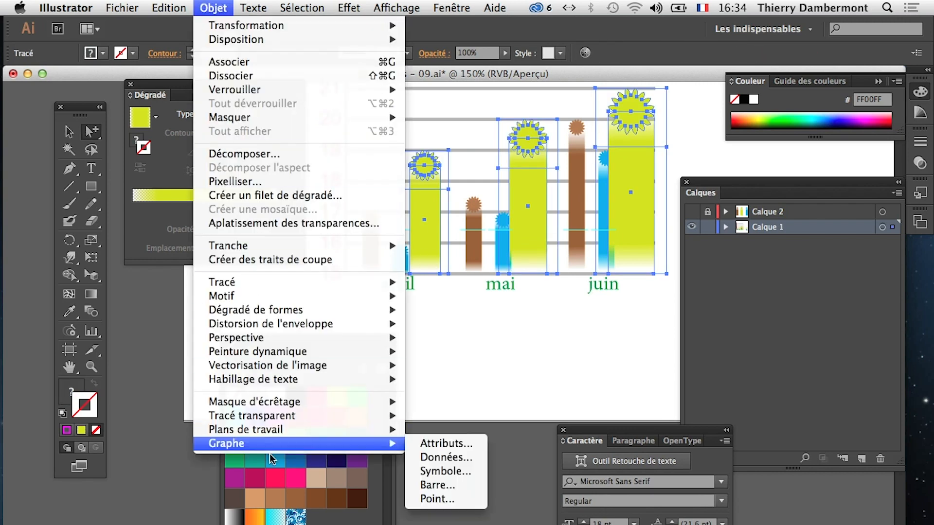
left_click(428, 486)
left_click(448, 331)
left_click(459, 396)
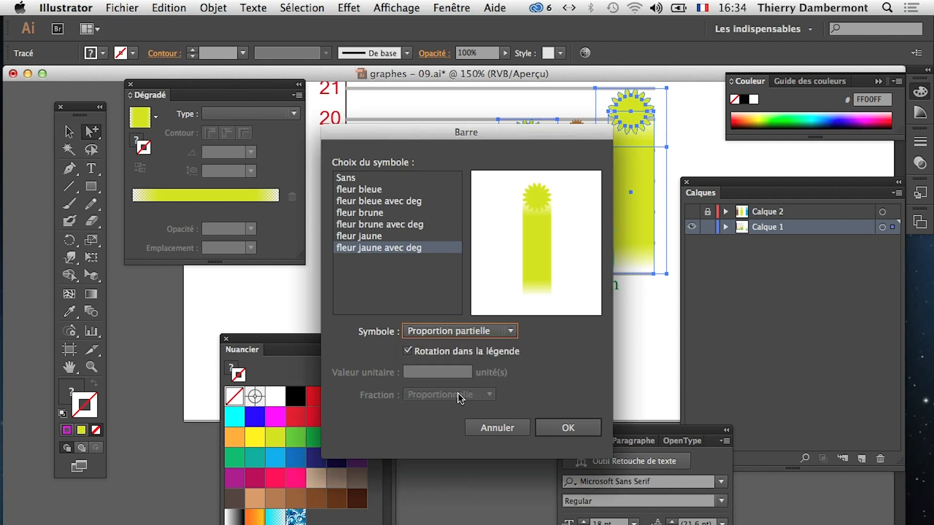
left_click(550, 428)
left_click(570, 372)
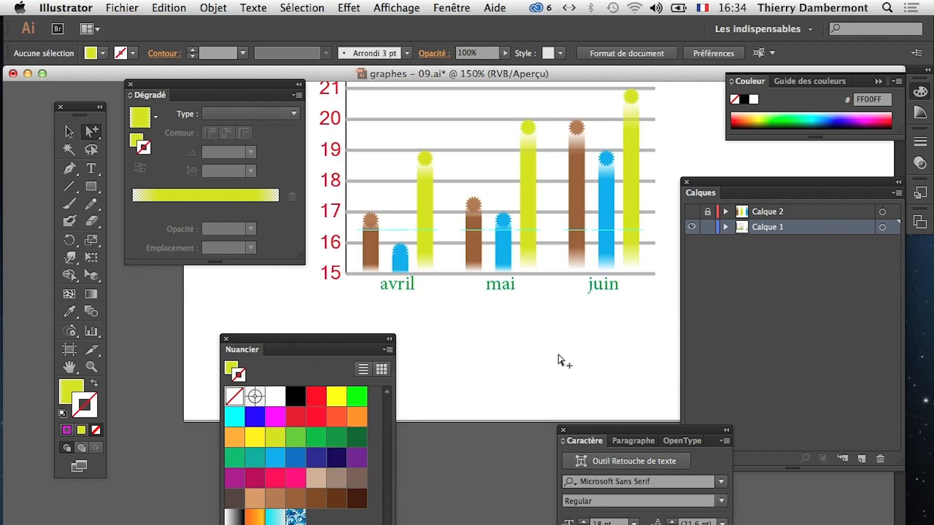
left_click_drag(567, 199, 524, 263)
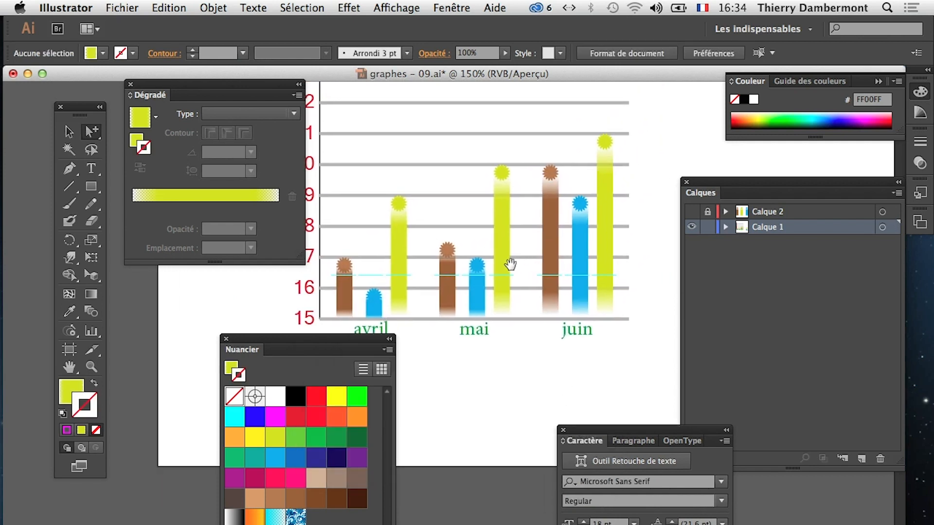
Select the three brown bars and review the scaling options of their column design "fleur brune avec deg"
left_click_drag(243, 93, 198, 137)
left_click_drag(494, 267, 510, 217)
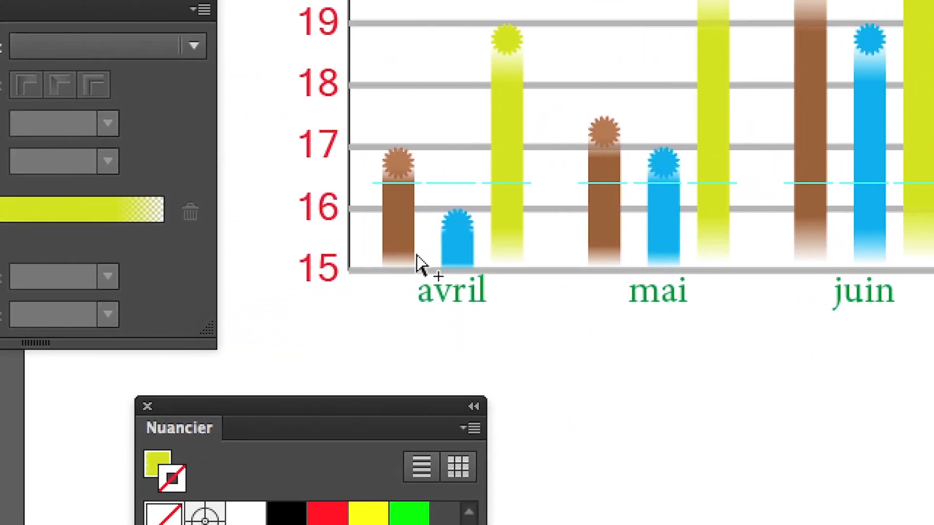
left_click(178, 191)
left_click(178, 191)
left_click(178, 191)
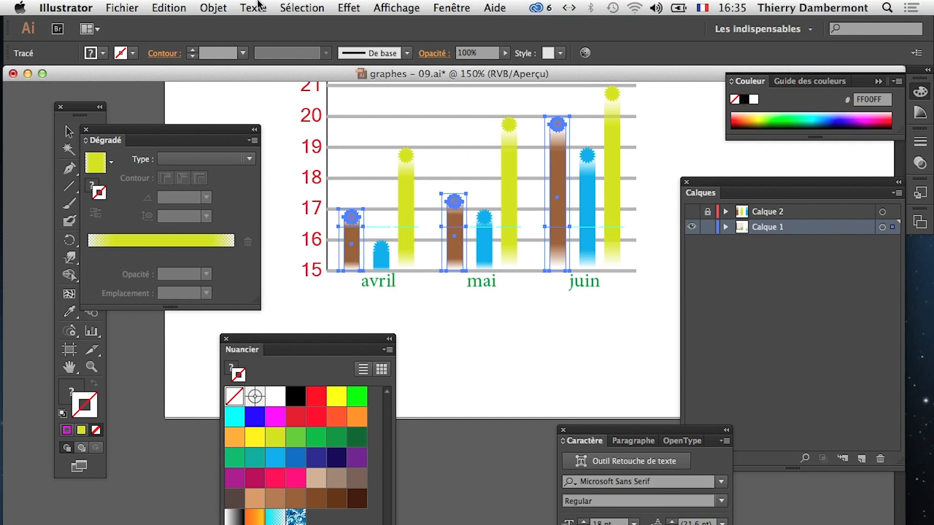
left_click(213, 8)
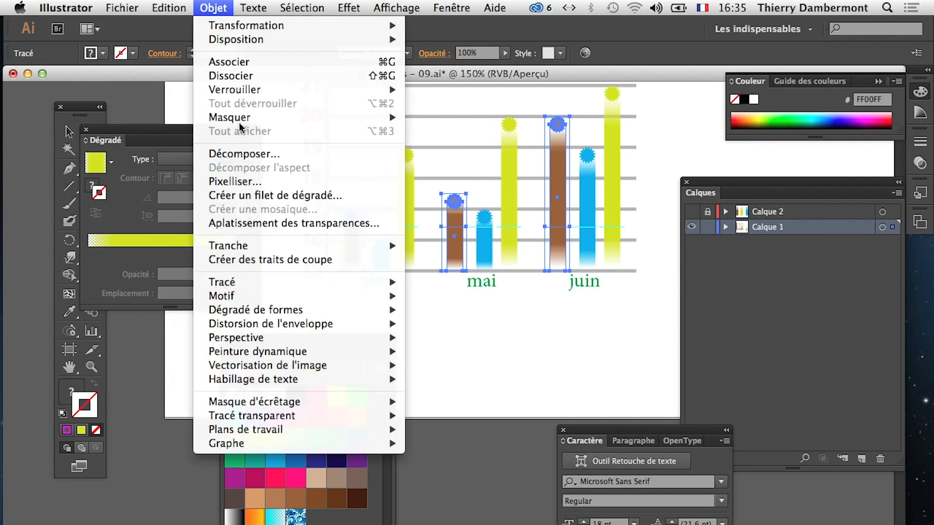
mouse_move(311, 444)
left_click(452, 485)
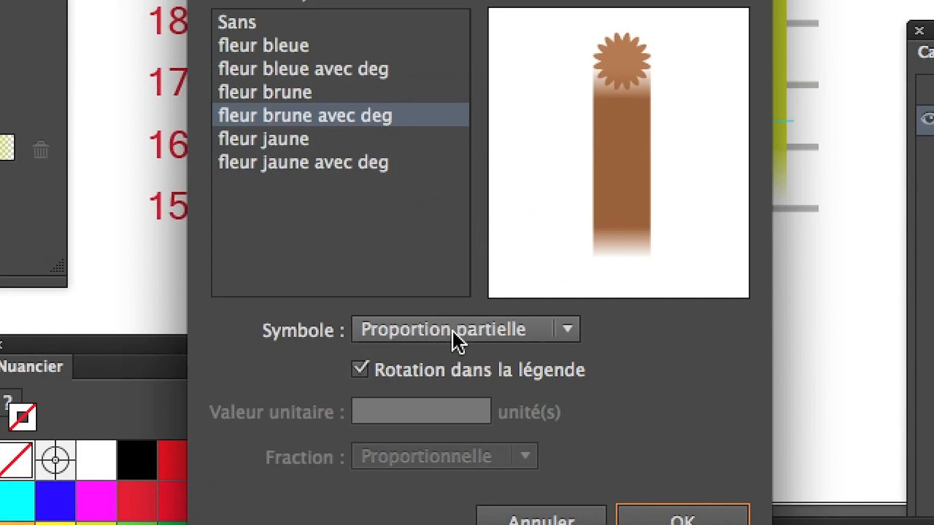
left_click(452, 331)
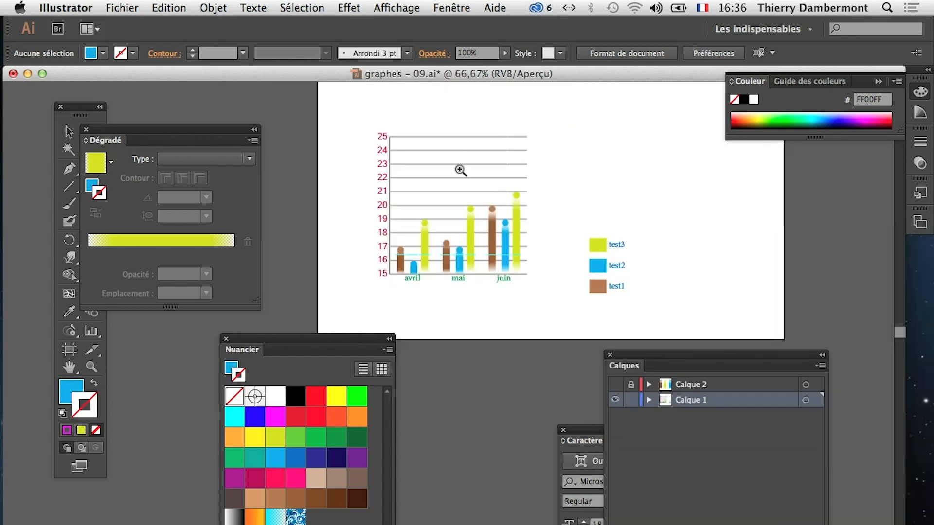
Examine the yellow, blue and brown swatches in the chart's legend
left_click(456, 174)
left_click(494, 336)
left_click_drag(496, 345, 457, 146)
left_click_drag(568, 288, 539, 245)
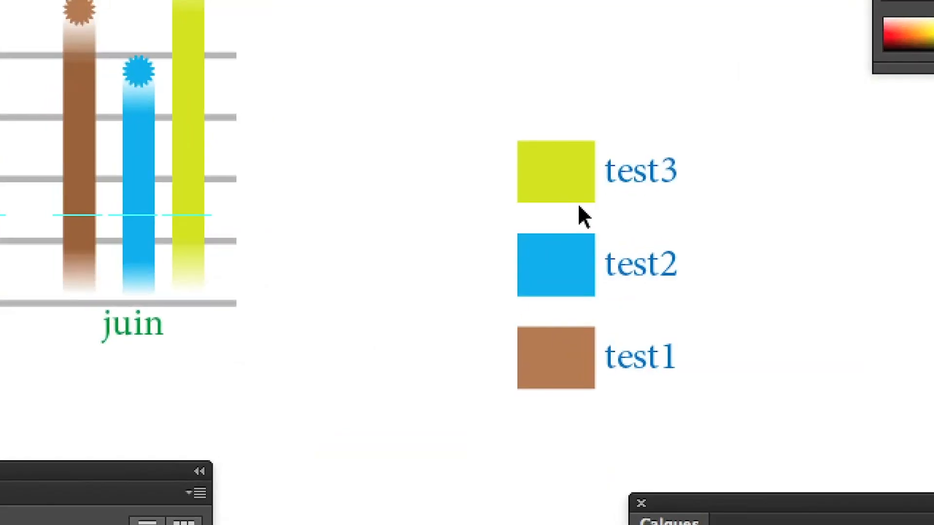
left_click(576, 190)
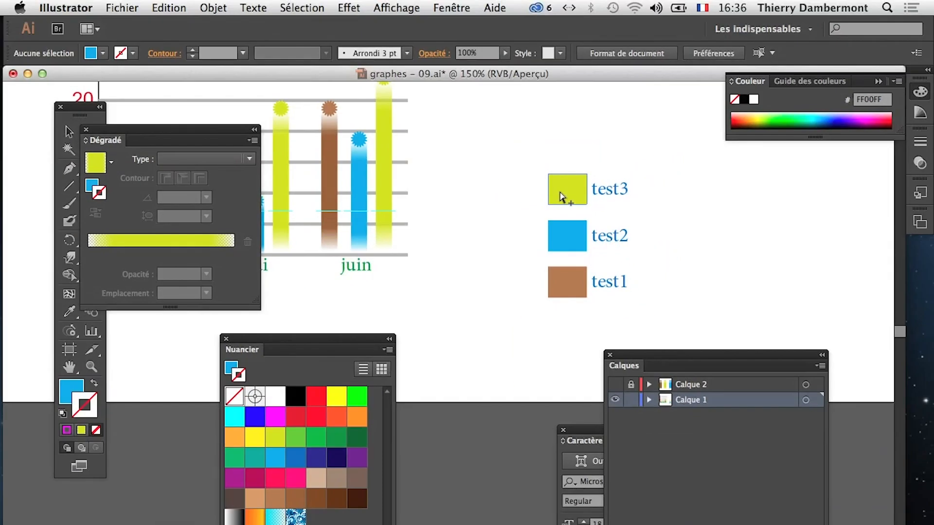
Select all the chart's horizontal gridlines and set their stroke weight to 0.25 pt
left_click_drag(448, 171, 692, 310)
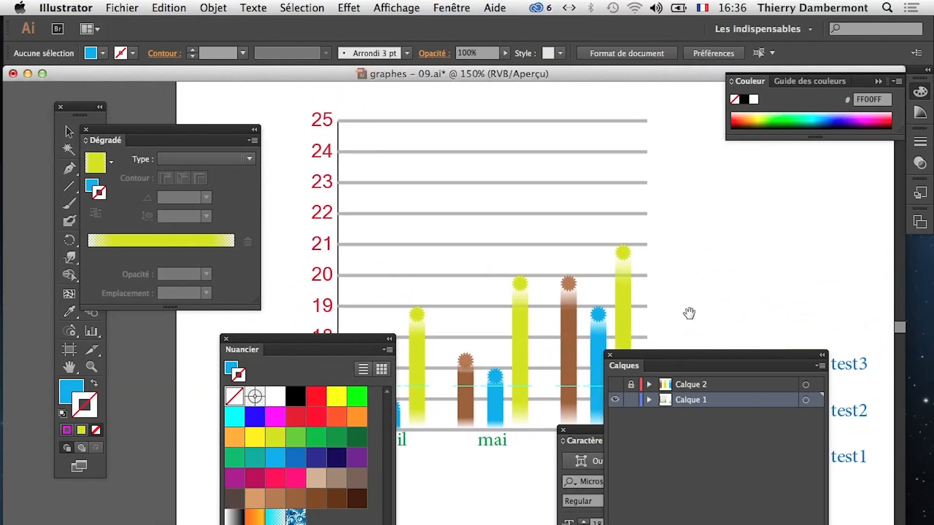
left_click(406, 122)
left_click(407, 121)
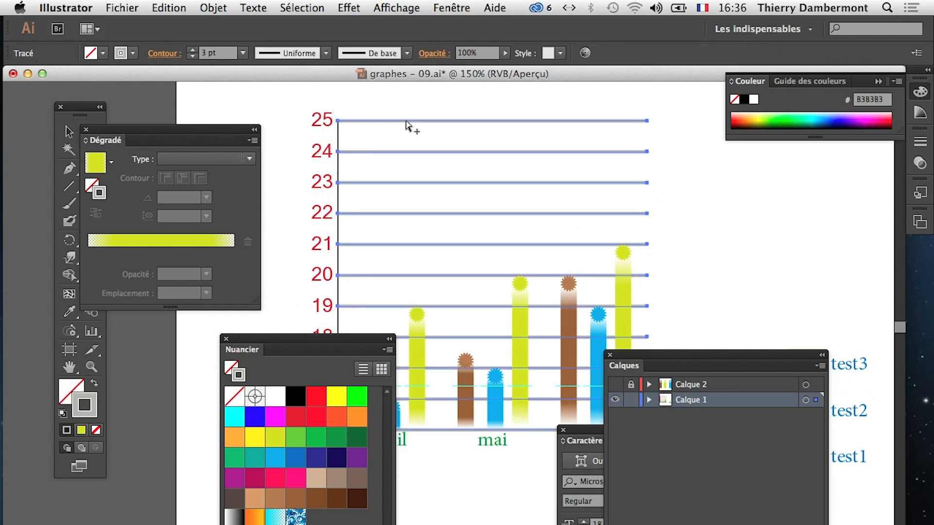
left_click(243, 54)
left_click(257, 72)
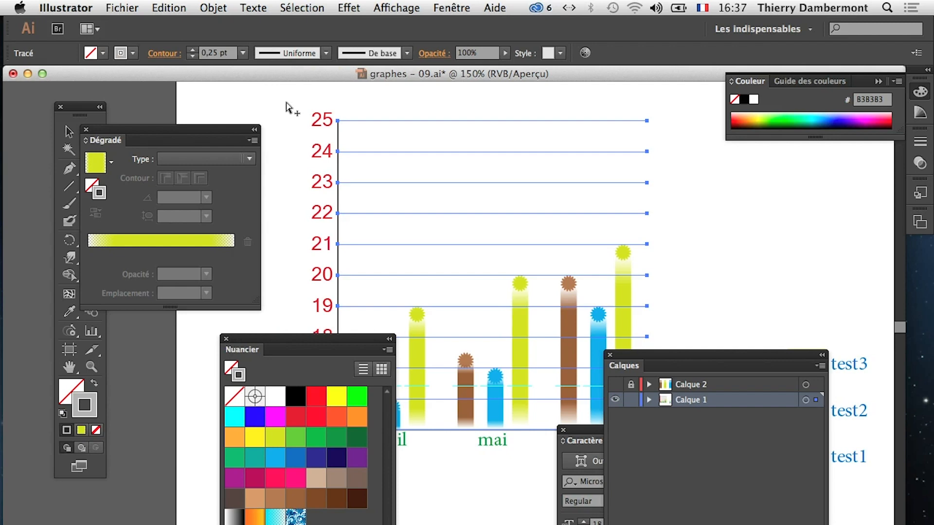
left_click(266, 96)
Hide only the gridline at value 25 on the chart
left_click(370, 121)
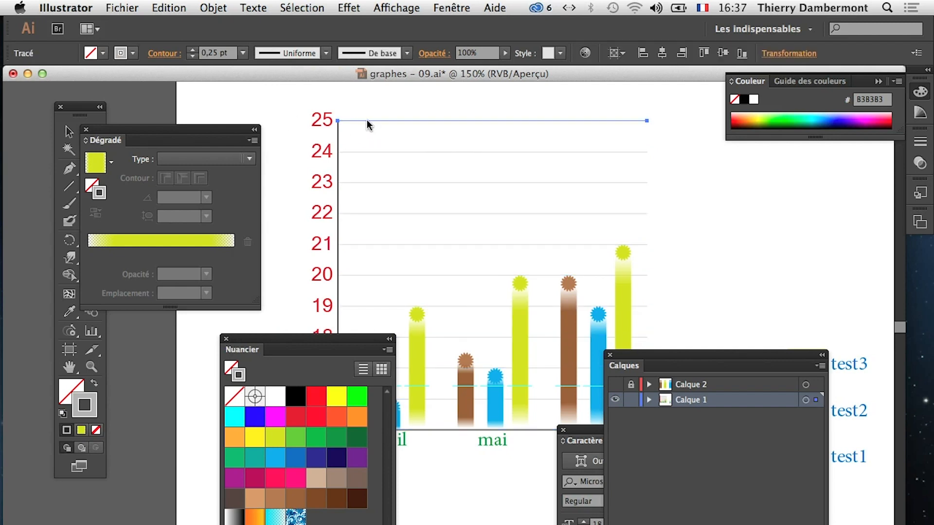
left_click(214, 8)
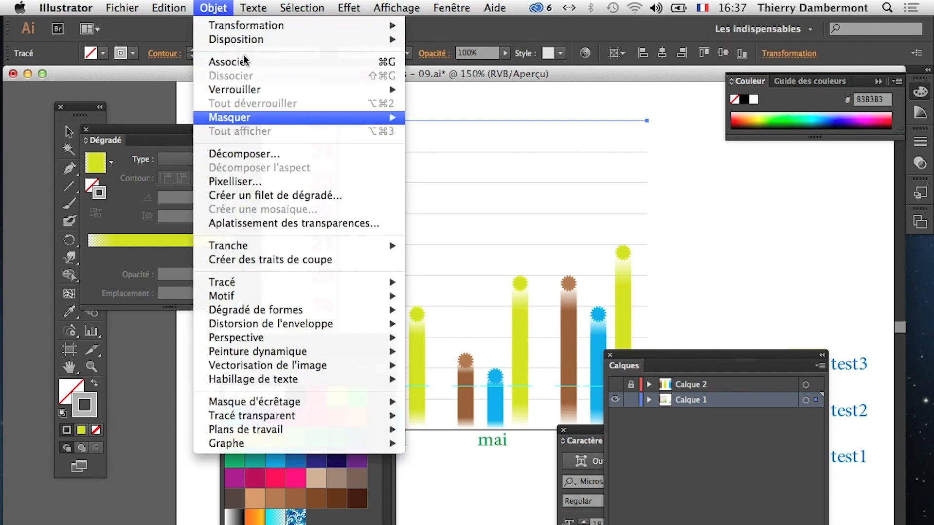
mouse_move(235, 117)
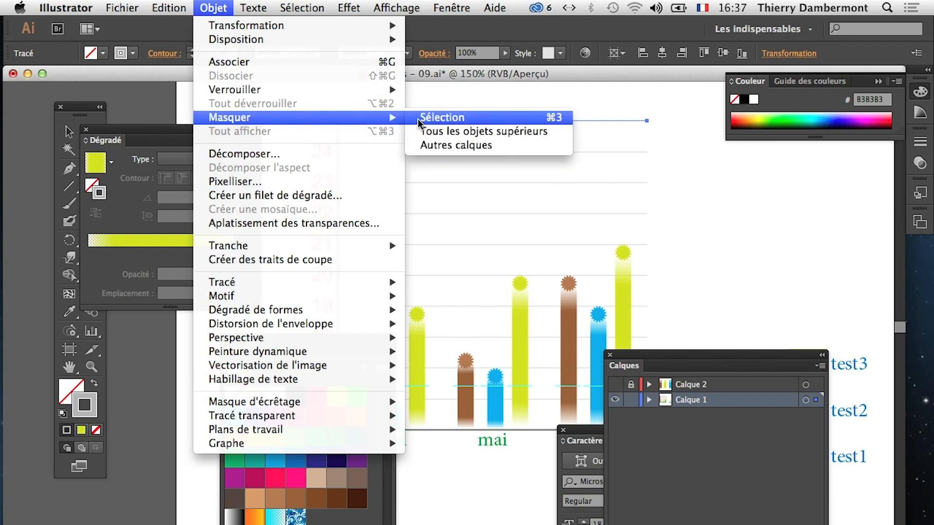
left_click(443, 119)
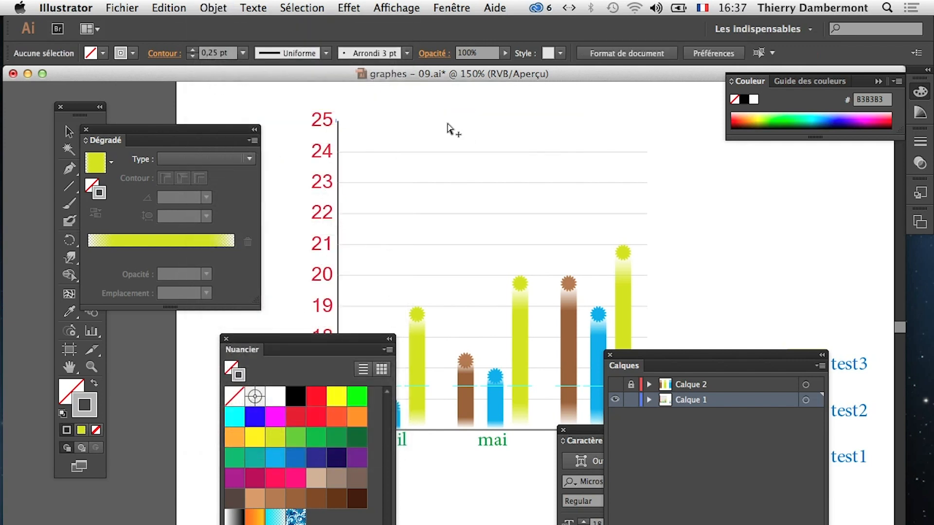
Select all the remaining horizontal gridlines and hide them
left_click(406, 152)
left_click(214, 8)
mouse_move(240, 117)
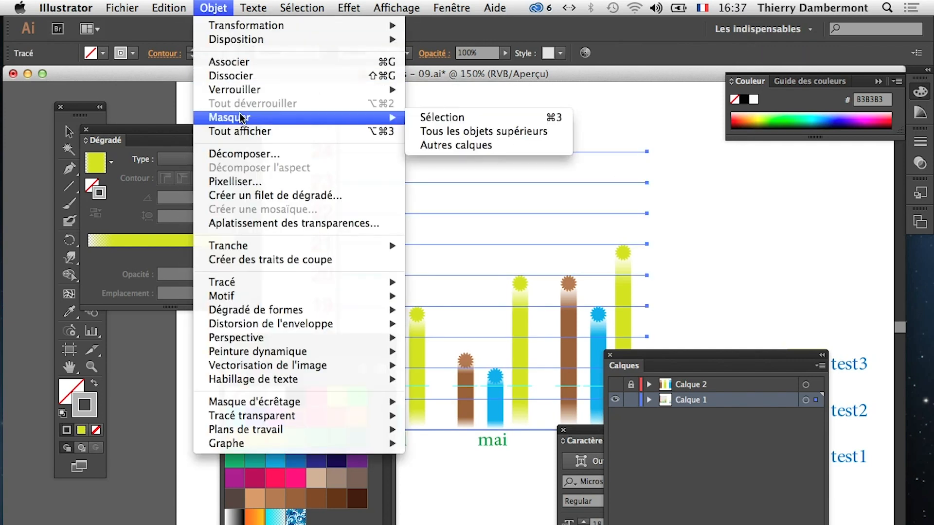
left_click(424, 119)
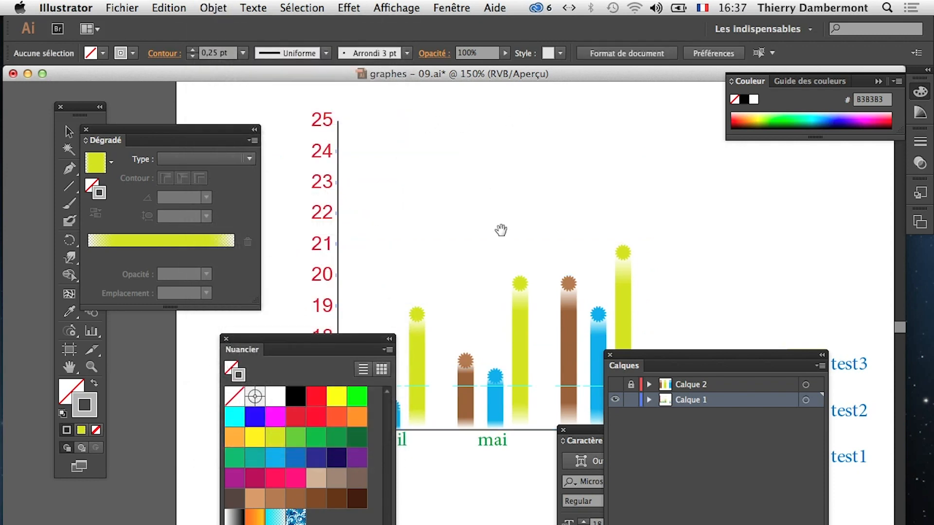
Show all the hidden gridlines of the chart again
left_click(519, 281, "alt")
left_click_drag(502, 281, 496, 129)
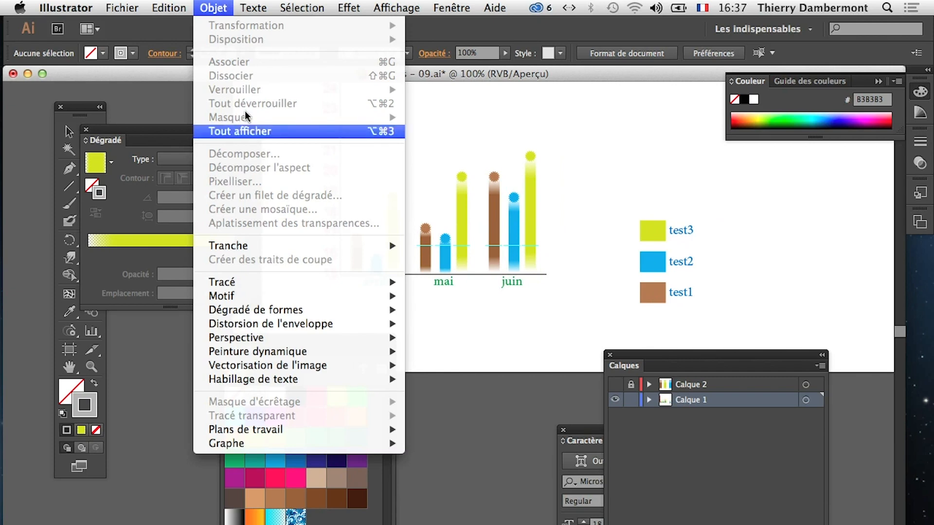
left_click(250, 132)
Zoom in on the chart to 200% and hide all panels to inspect the styled bars and gridlines
left_click(465, 196, "super")
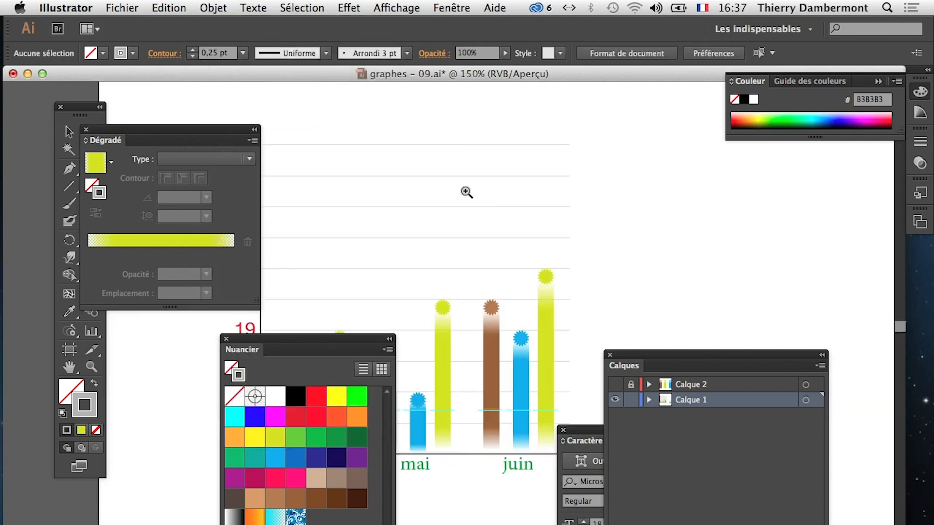
left_click(459, 338, "super")
key("Tab")
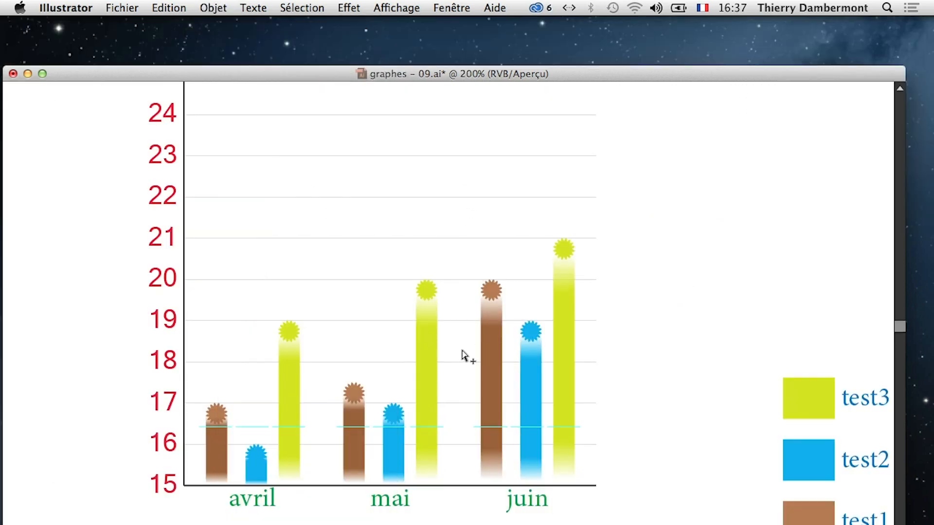